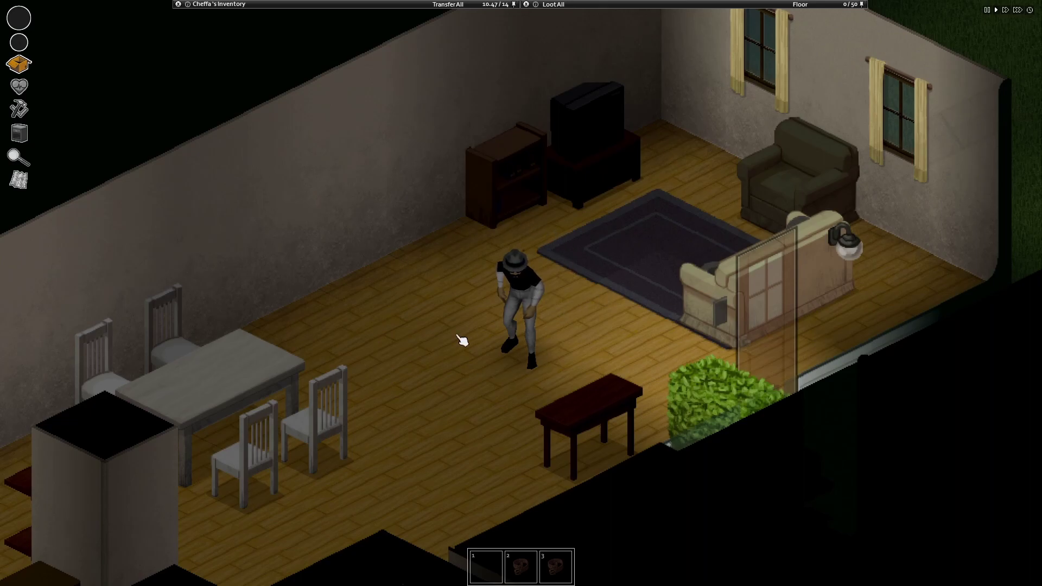
{"action": "scroll", "coordinate": [461, 341], "scroll_direction": "up", "scroll_amount": 2}
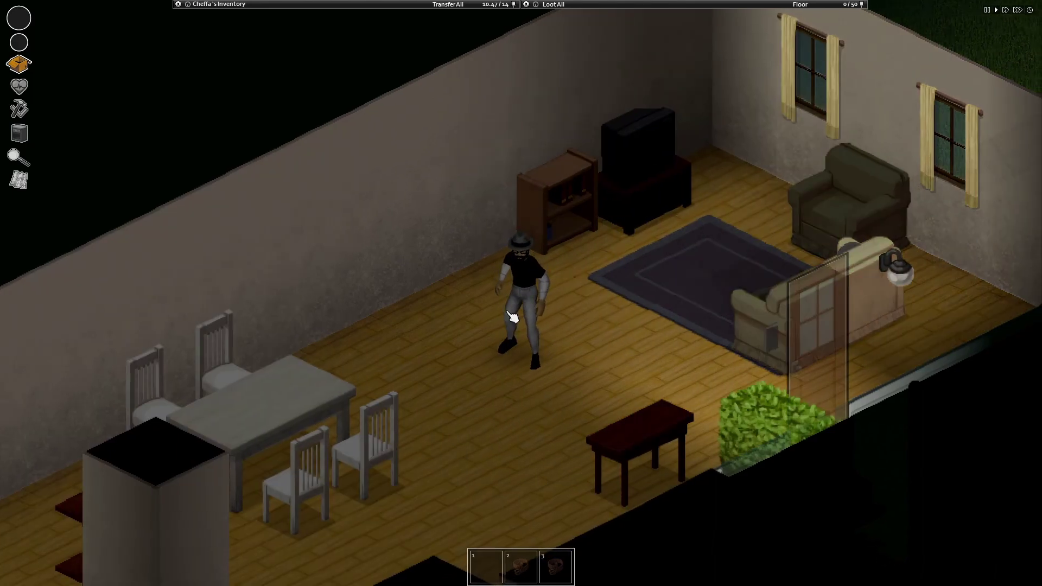
{"action": "scroll", "coordinate": [513, 318], "scroll_direction": "down", "scroll_amount": 2}
{"action": "scroll", "coordinate": [529, 310], "scroll_direction": "up", "scroll_amount": 2}
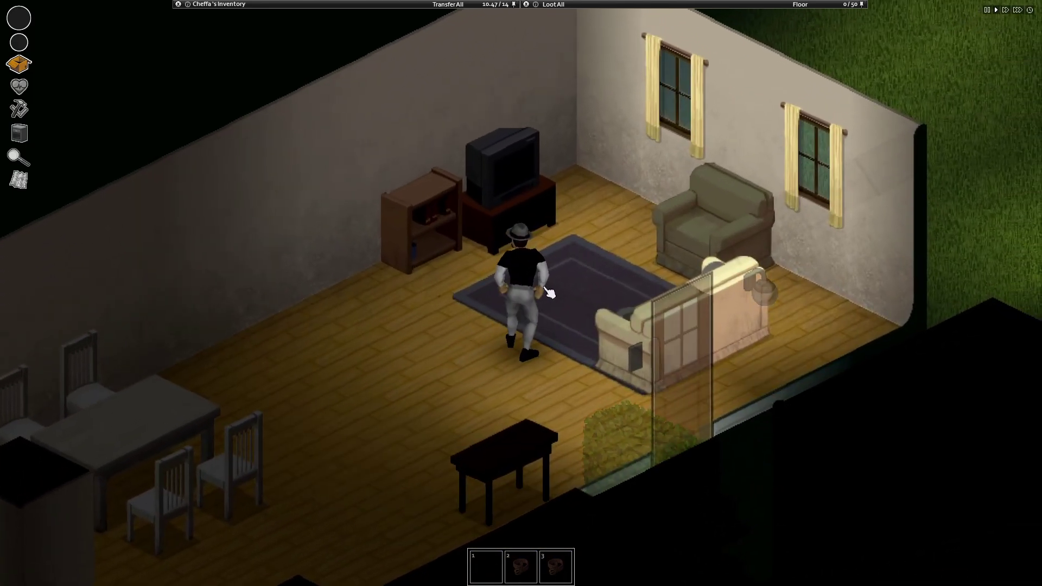
{"action": "scroll", "coordinate": [547, 295], "scroll_direction": "down", "scroll_amount": 2}
{"action": "scroll", "coordinate": [541, 314], "scroll_direction": "down", "scroll_amount": 2}
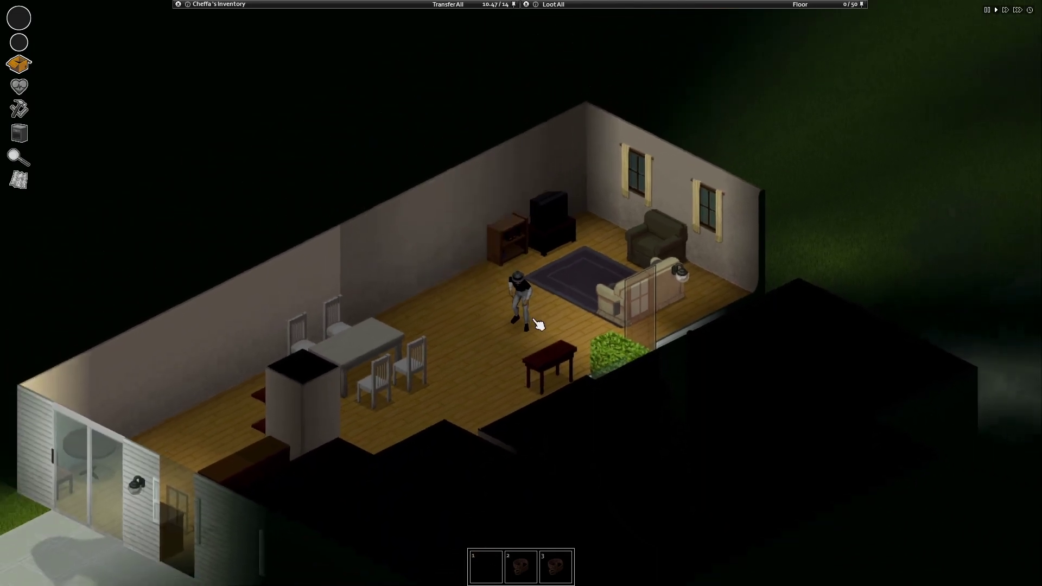
Step: Walk the character from the dining area onto the rug in front of the TV
{"action": "left_click", "coordinate": [537, 324]}
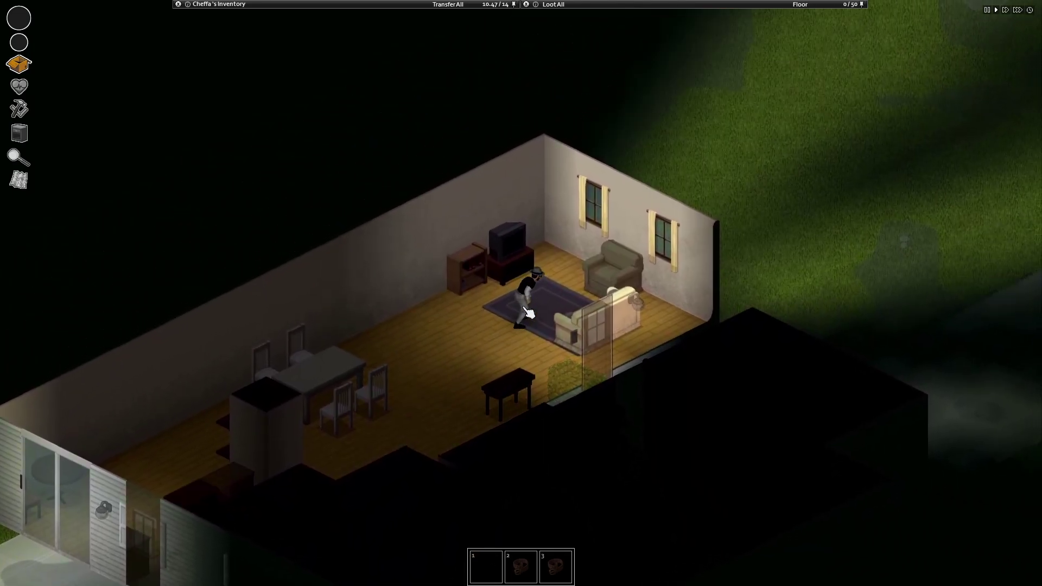
Step: Check the world map from the rug beside the TV
{"action": "right_click", "coordinate": [521, 252]}
{"action": "key", "text": "m"}
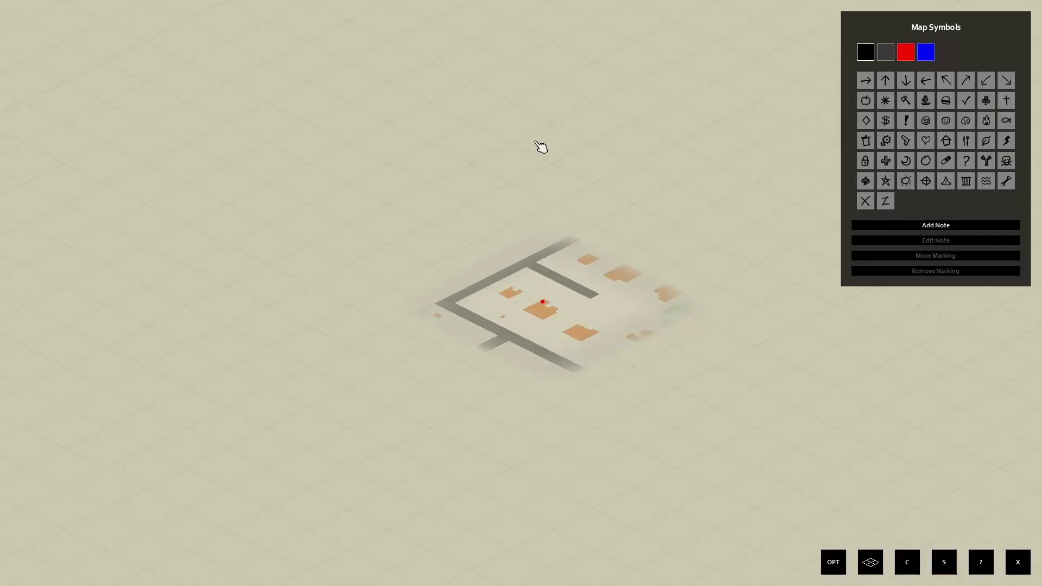
{"action": "scroll", "coordinate": [586, 293], "scroll_direction": "up", "scroll_amount": 1}
{"action": "scroll", "coordinate": [595, 309], "scroll_direction": "up", "scroll_amount": 1}
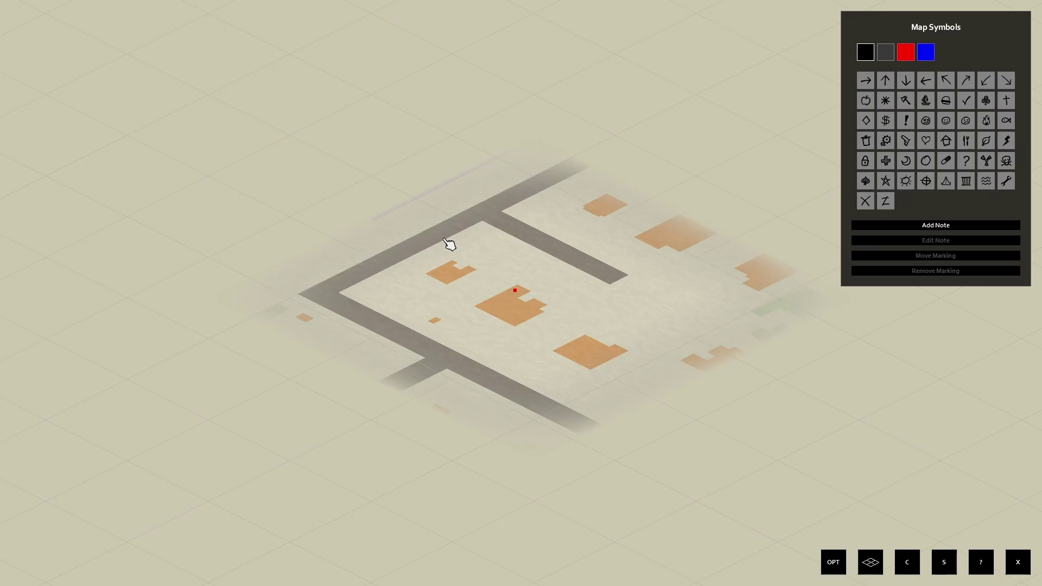
{"action": "key", "text": "m"}
Step: Walk past the plant to the couch and glance at the world map again
{"action": "key", "text": "w"}
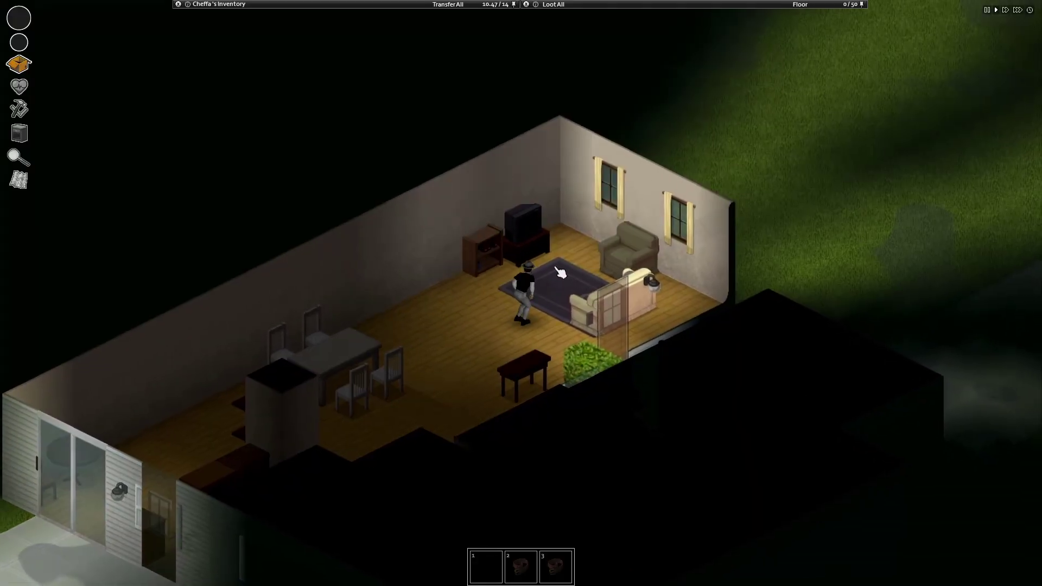
{"action": "key", "text": "s"}
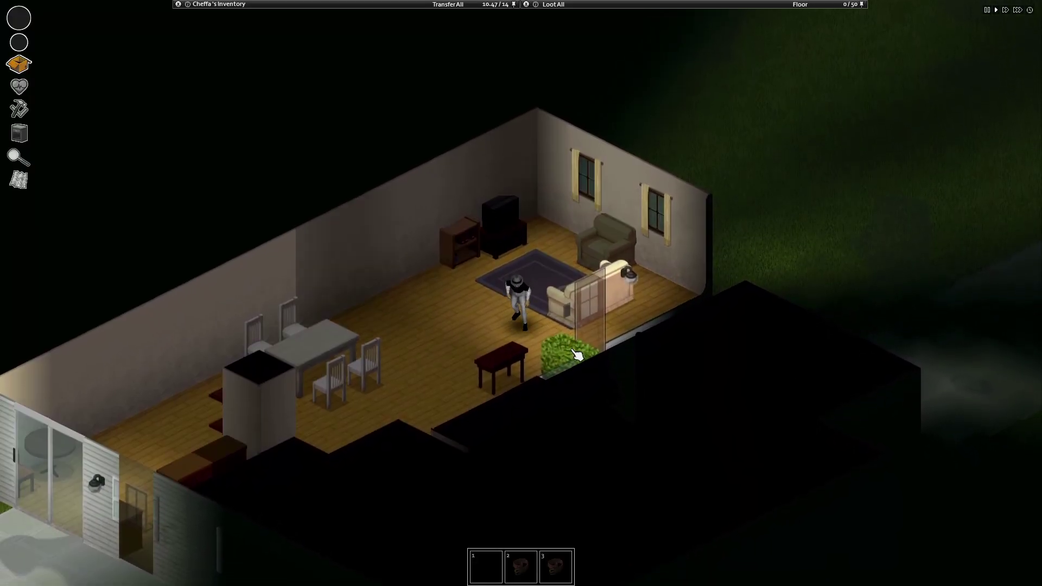
{"action": "key", "text": "w"}
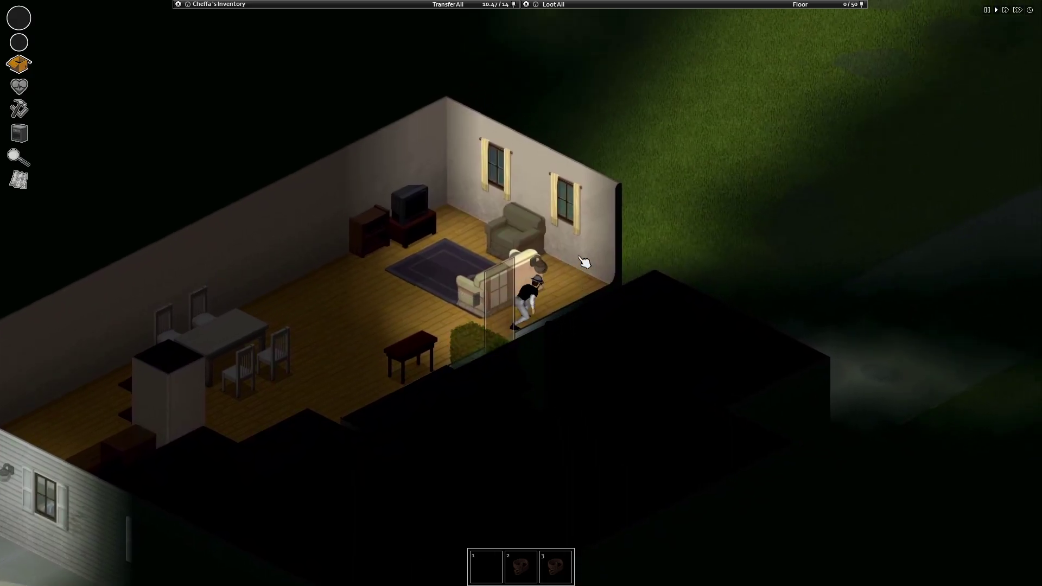
{"action": "key", "text": "m"}
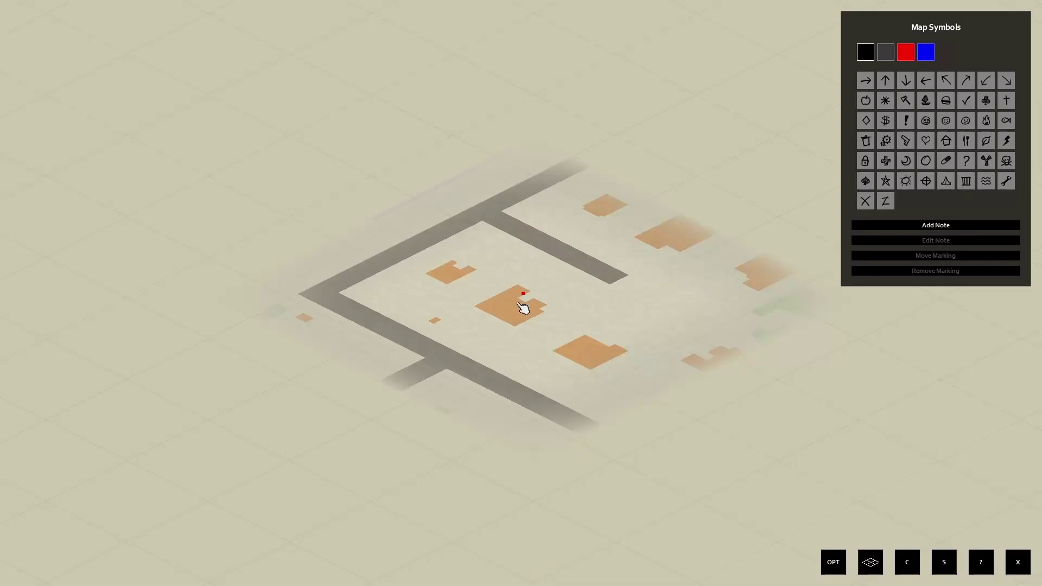
{"action": "key", "text": "m"}
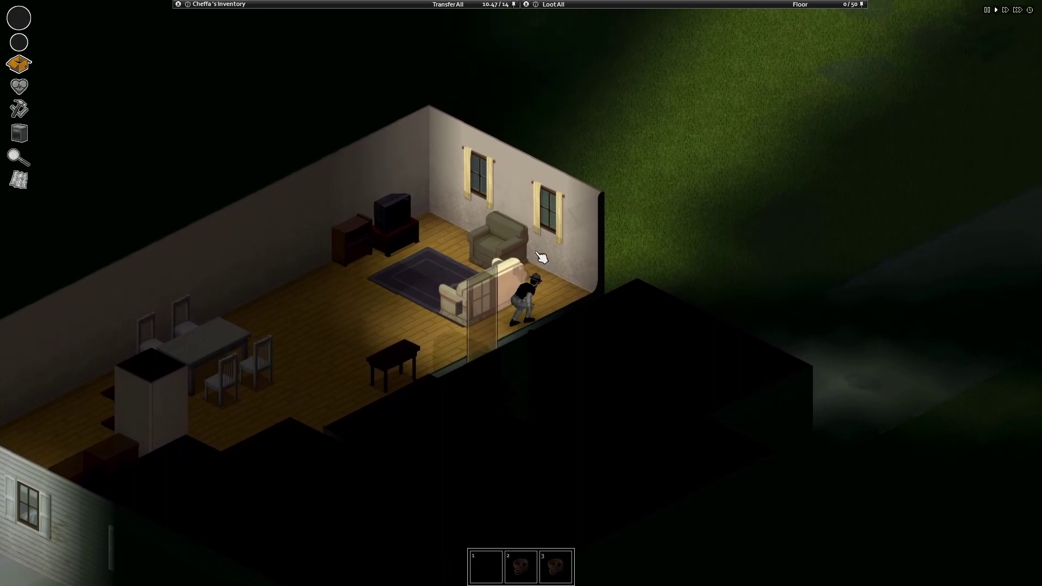
Step: Close the curtains on both living-room windows
{"action": "right_click", "coordinate": [549, 243]}
{"action": "left_click", "coordinate": [582, 254]}
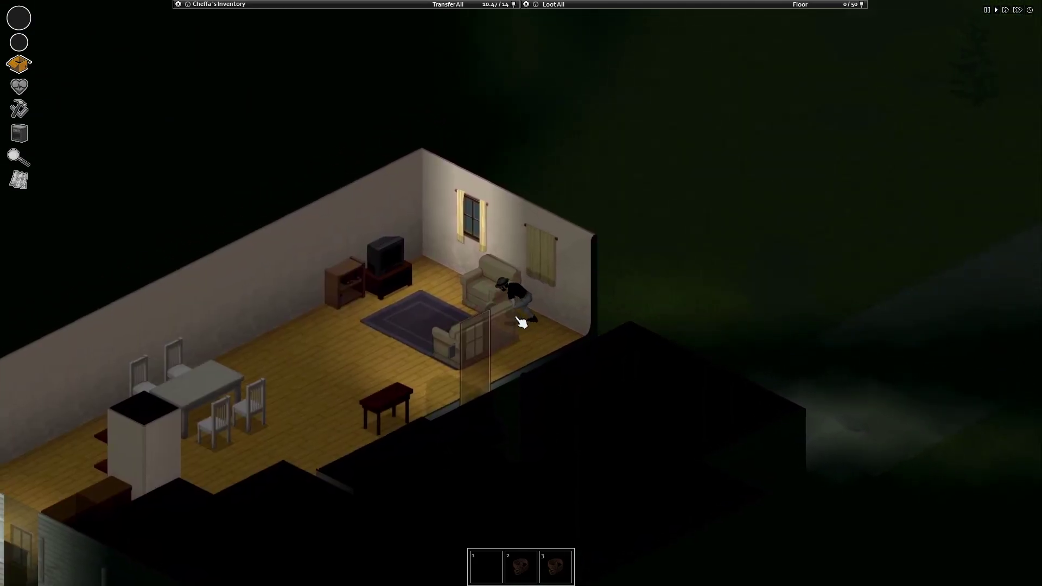
{"action": "key", "text": "s"}
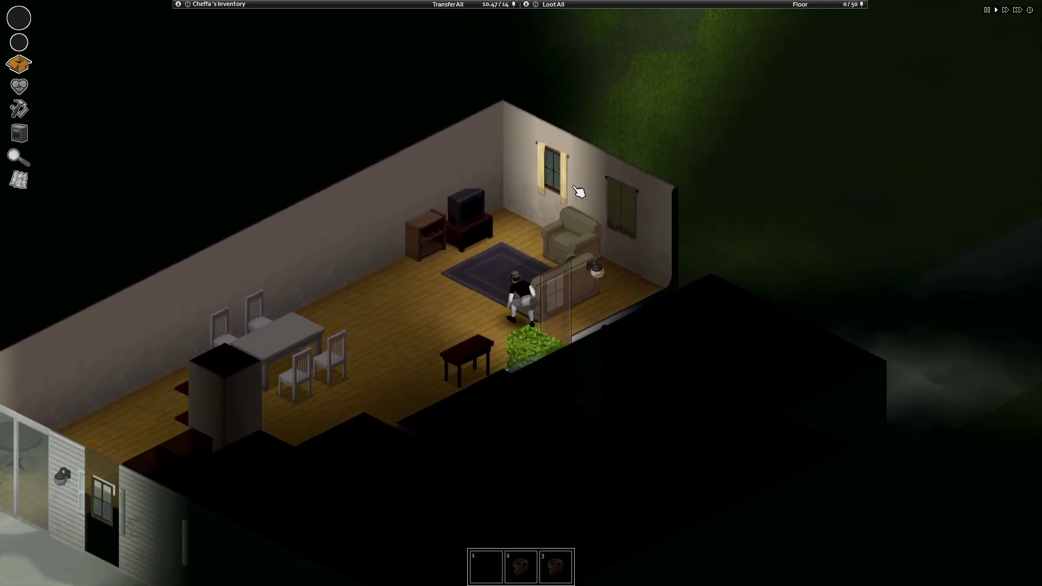
{"action": "right_click", "coordinate": [579, 190]}
{"action": "right_click", "coordinate": [574, 196]}
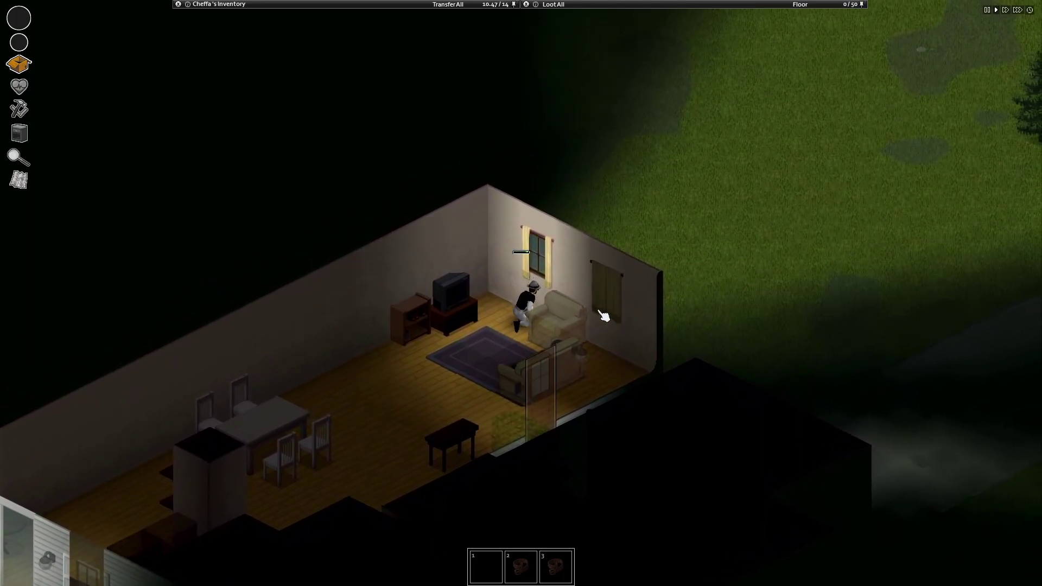
{"action": "left_click", "coordinate": [602, 316]}
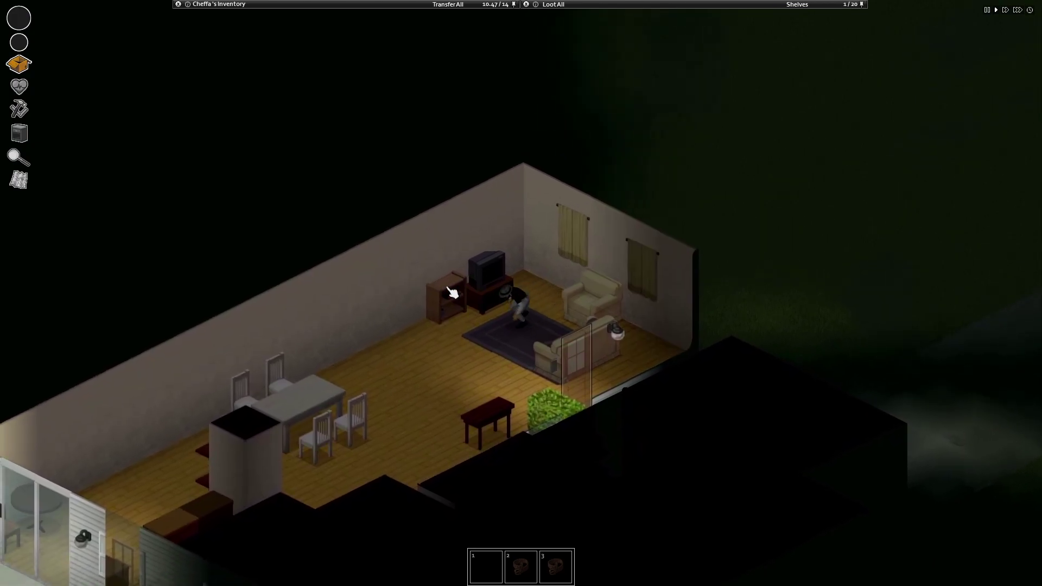
Step: Search the shelves beside the TV, then walk via the front path and hallway into the bathroom
{"action": "left_click", "coordinate": [451, 291]}
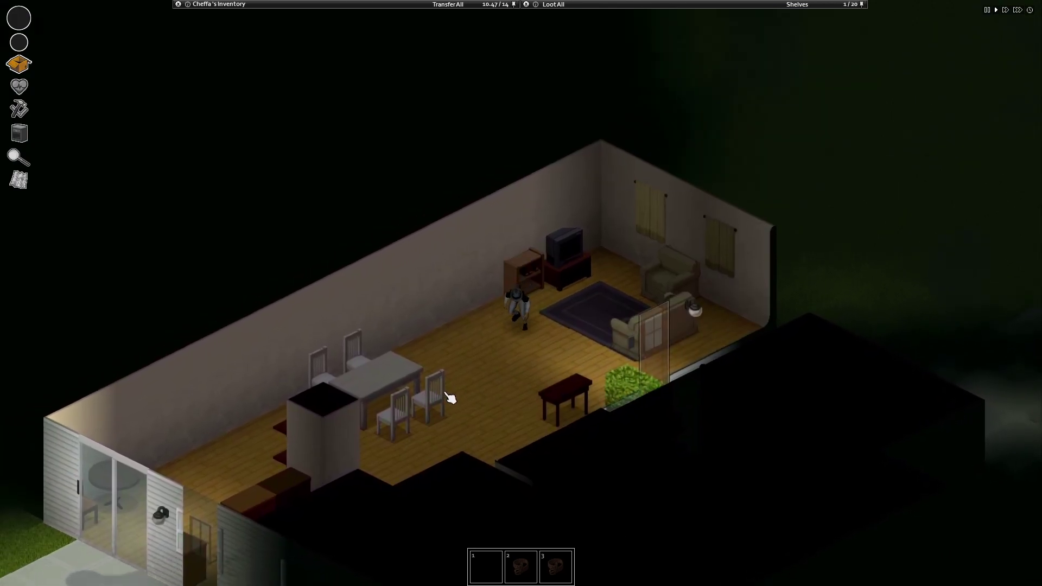
{"action": "key", "text": "s"}
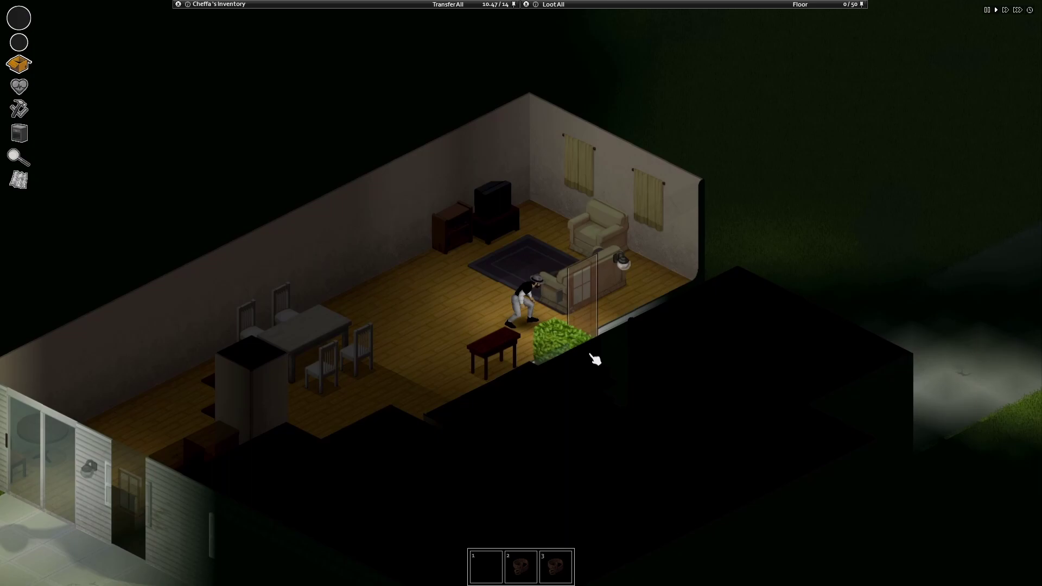
{"action": "key", "text": "s"}
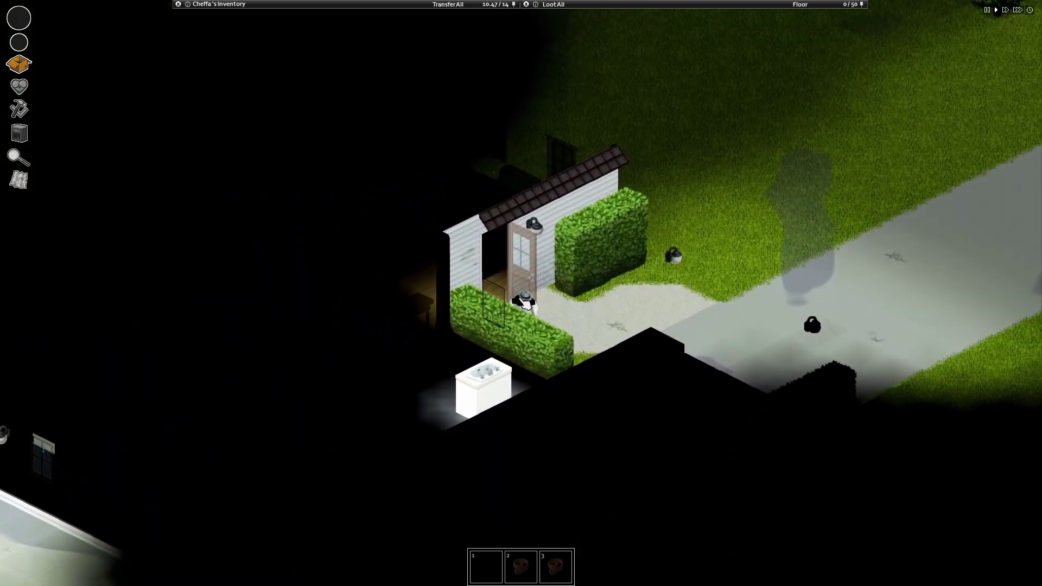
{"action": "key", "text": "w"}
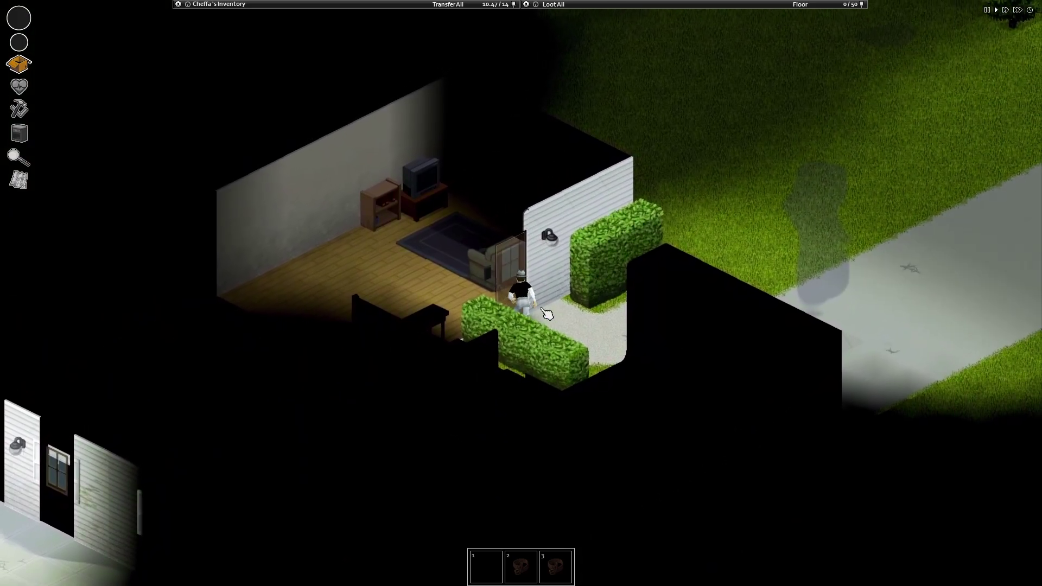
{"action": "key", "text": "w"}
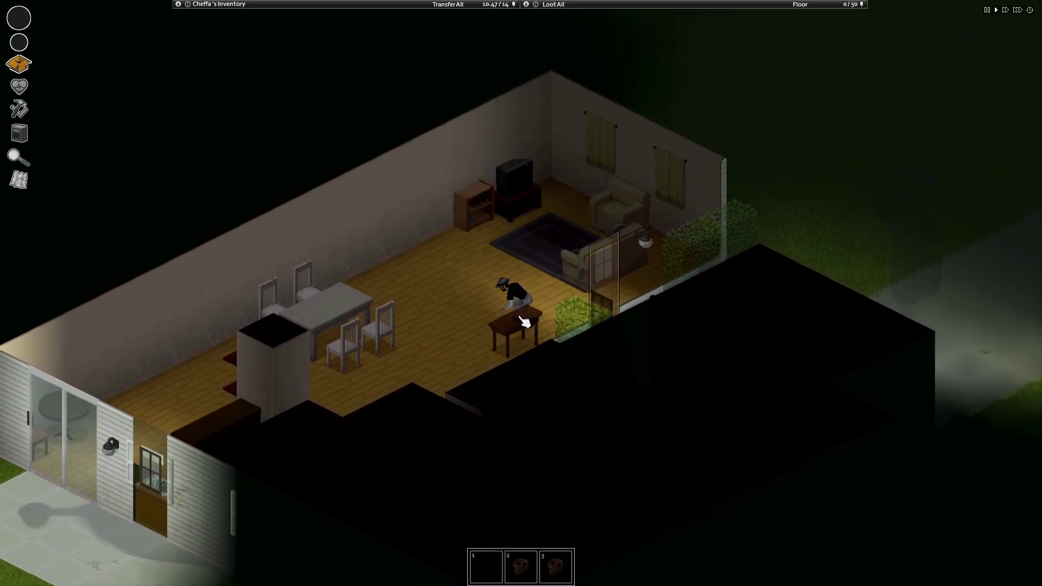
{"action": "key", "text": "s"}
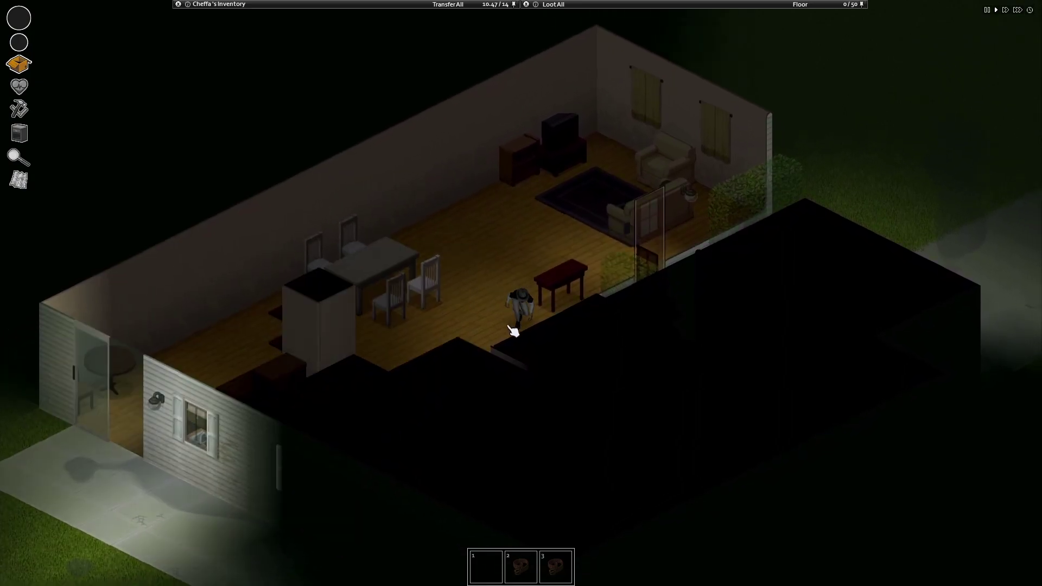
{"action": "key", "text": "s"}
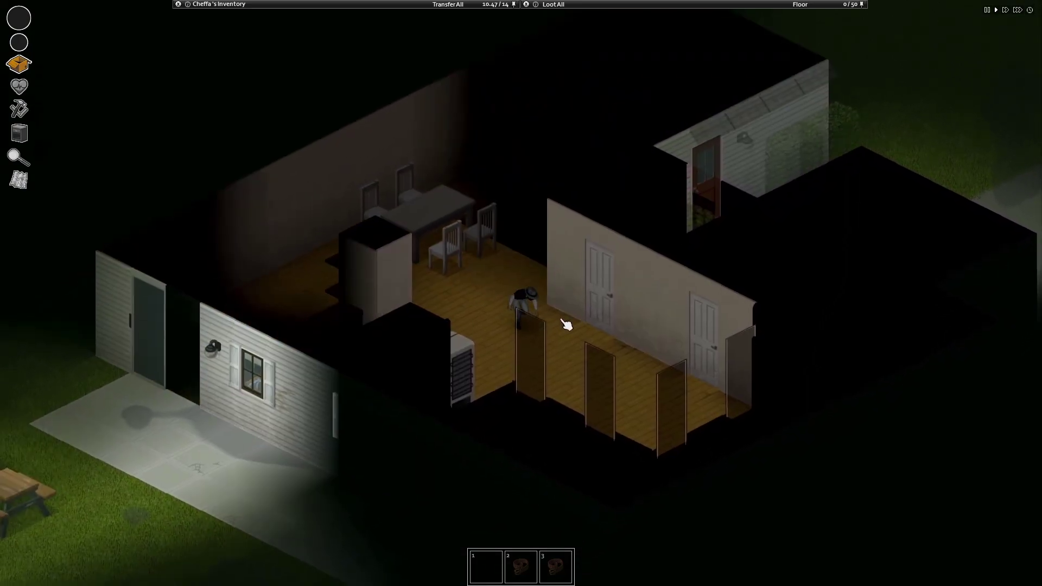
{"action": "key", "text": "d"}
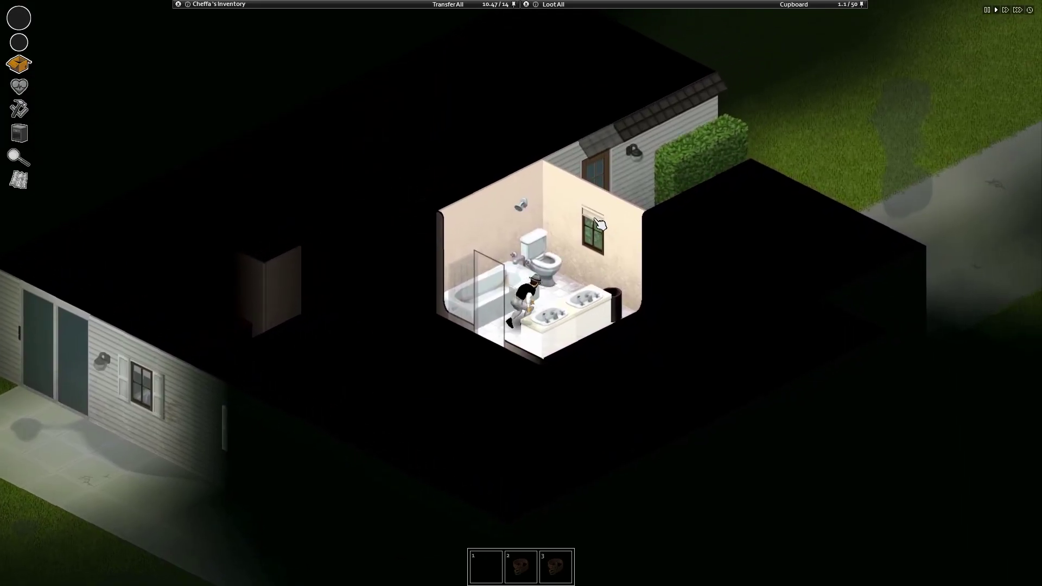
Step: Close the bathroom window curtains and search the sink cupboard and other bathroom containers
{"action": "right_click", "coordinate": [598, 225]}
{"action": "left_click", "coordinate": [633, 278]}
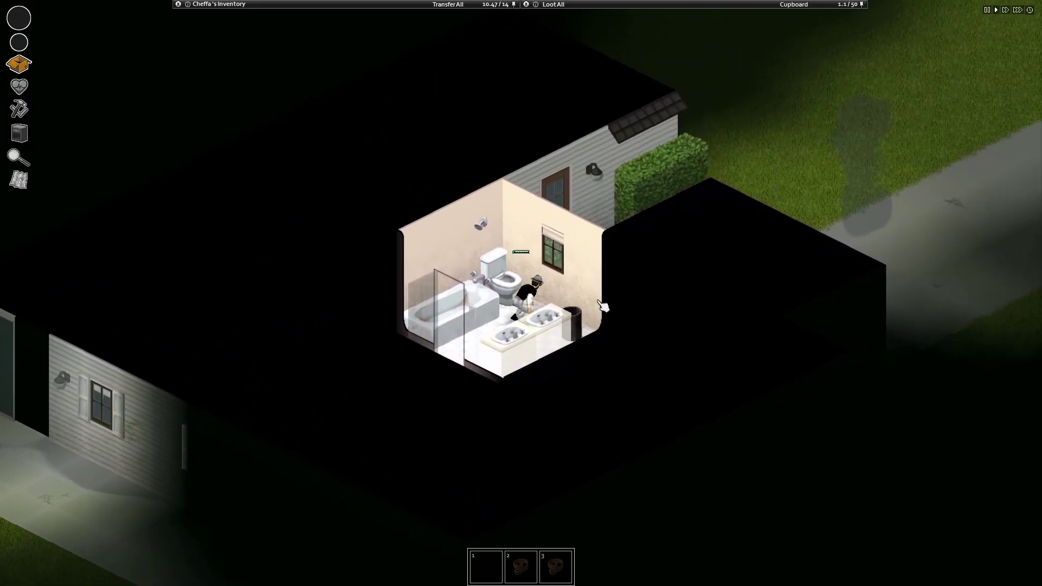
{"action": "left_click", "coordinate": [543, 330]}
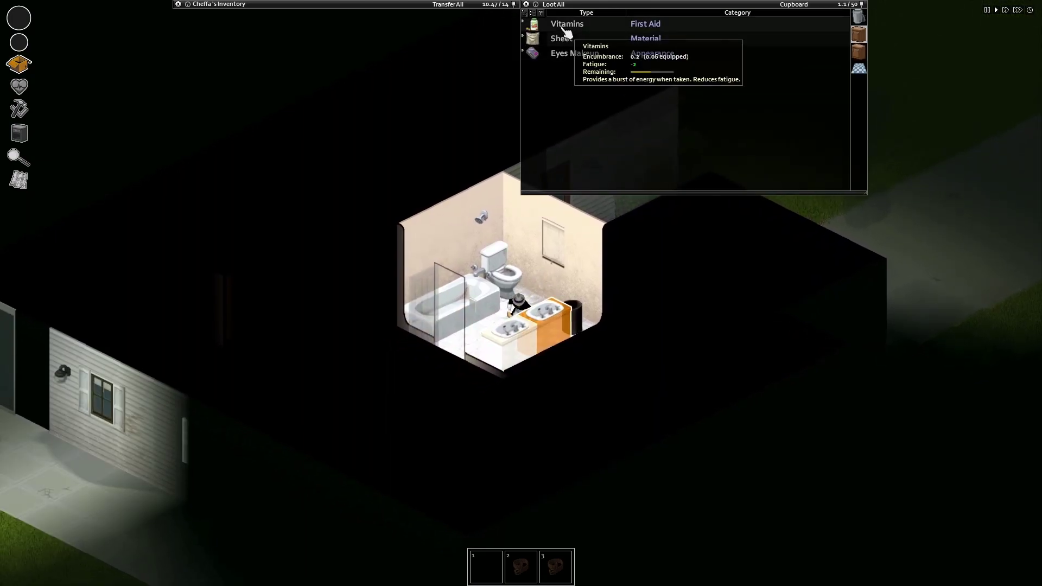
{"action": "left_click", "coordinate": [586, 277]}
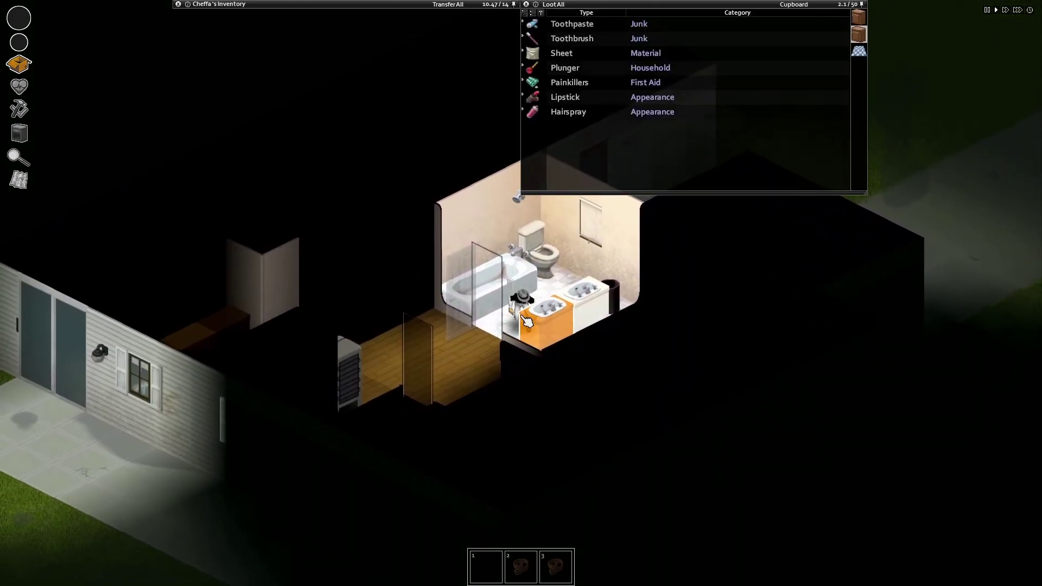
{"action": "left_click", "coordinate": [332, 6]}
{"action": "key", "text": "s"}
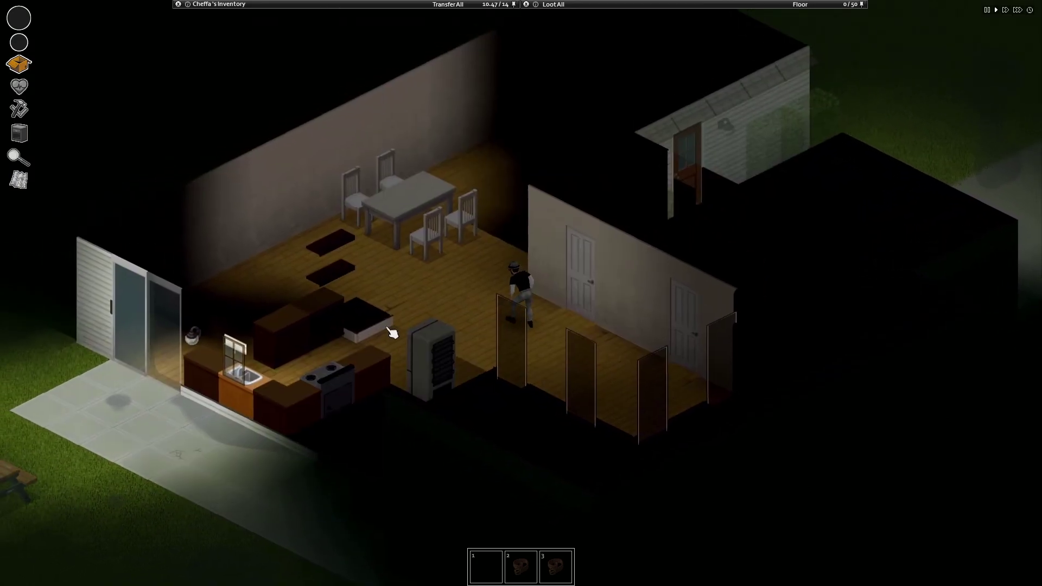
{"action": "scroll", "coordinate": [403, 356], "scroll_direction": "down", "scroll_amount": 2}
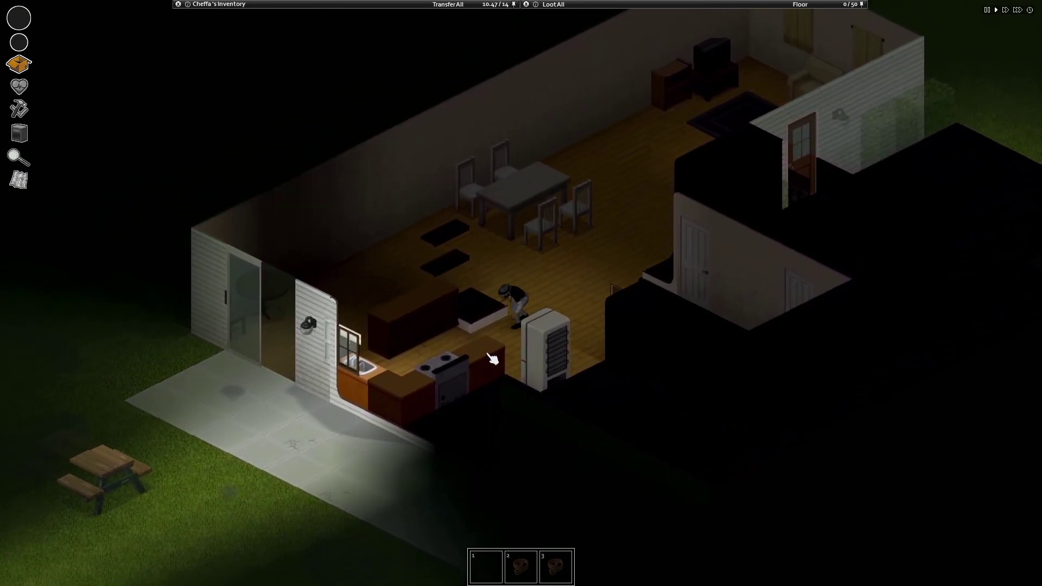
{"action": "scroll", "coordinate": [489, 350], "scroll_direction": "up", "scroll_amount": 2}
Step: Search the kitchen cupboards by the stove and the counter with the pot
{"action": "left_click", "coordinate": [515, 350]}
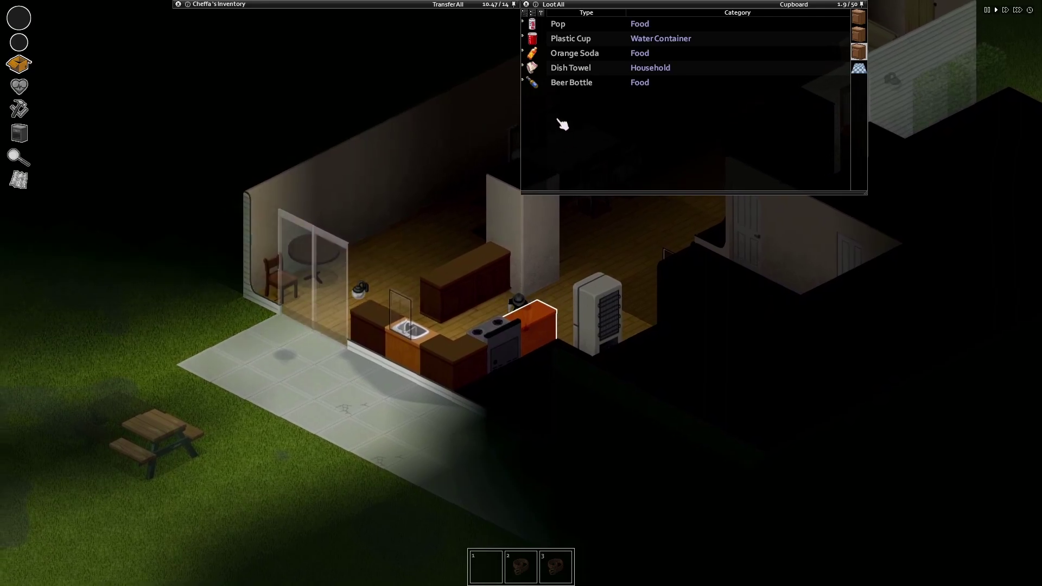
{"action": "left_click", "coordinate": [488, 326]}
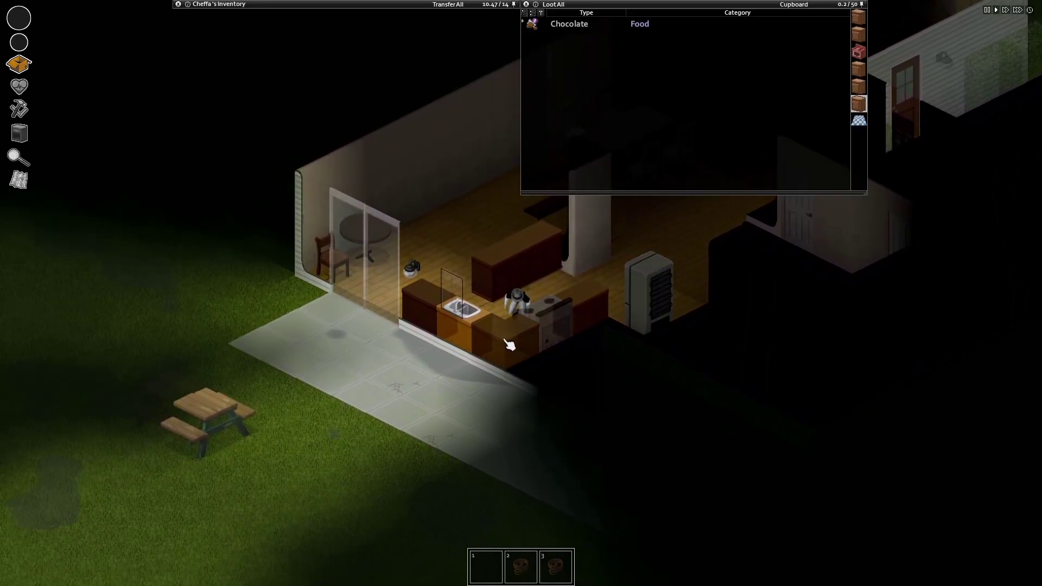
{"action": "left_click", "coordinate": [486, 294]}
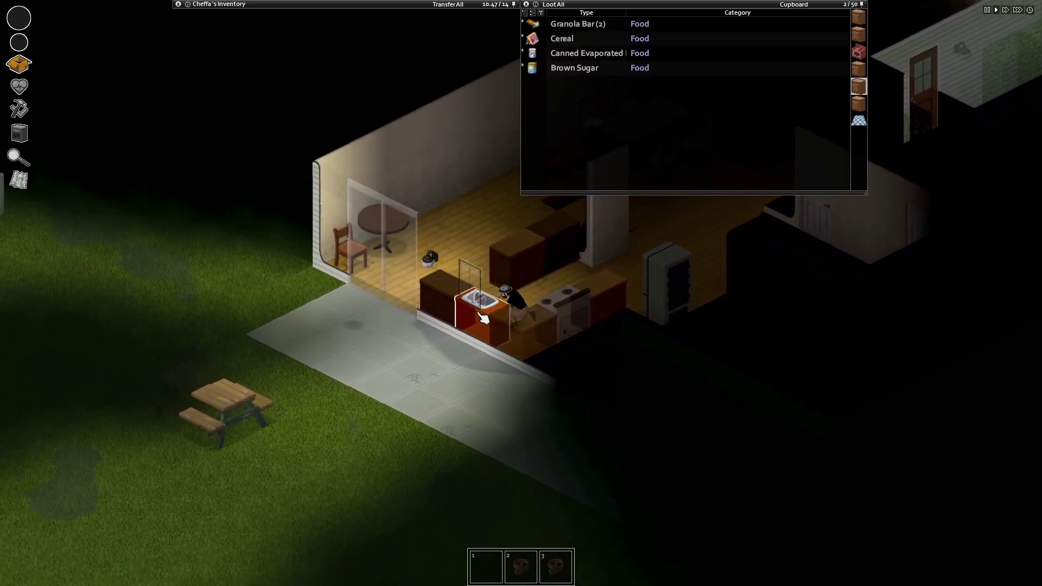
{"action": "left_click", "coordinate": [477, 286]}
{"action": "left_click", "coordinate": [517, 317]}
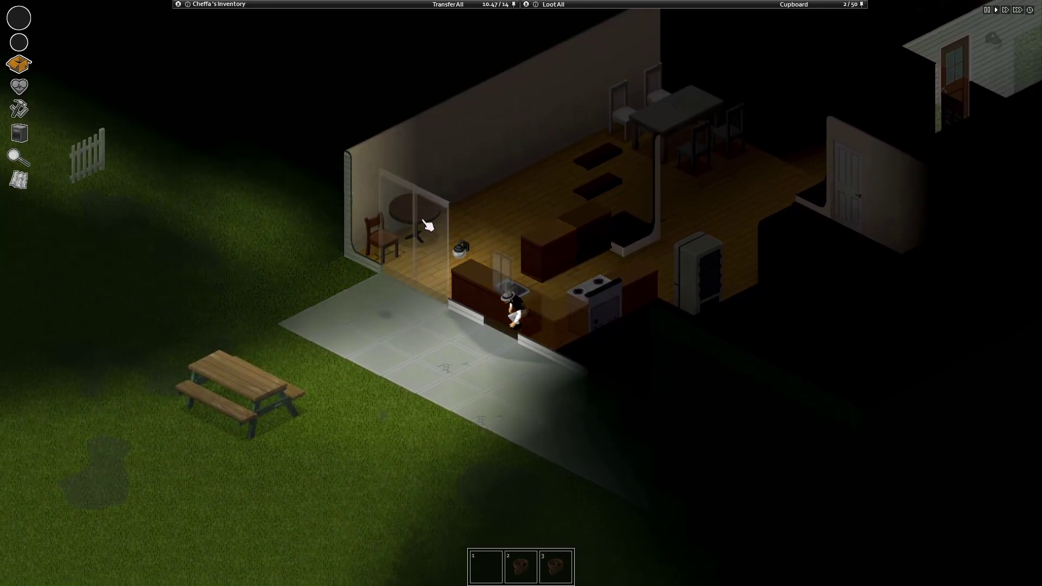
{"action": "right_click", "coordinate": [421, 236]}
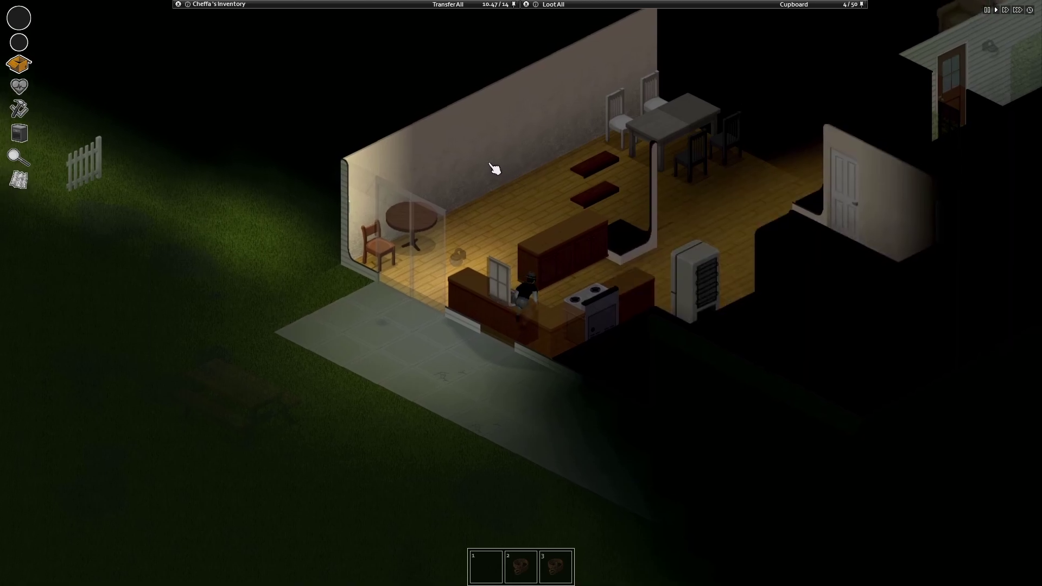
Step: Take down the kitchen window curtains and check the counter and sink cupboard
{"action": "right_click", "coordinate": [519, 305]}
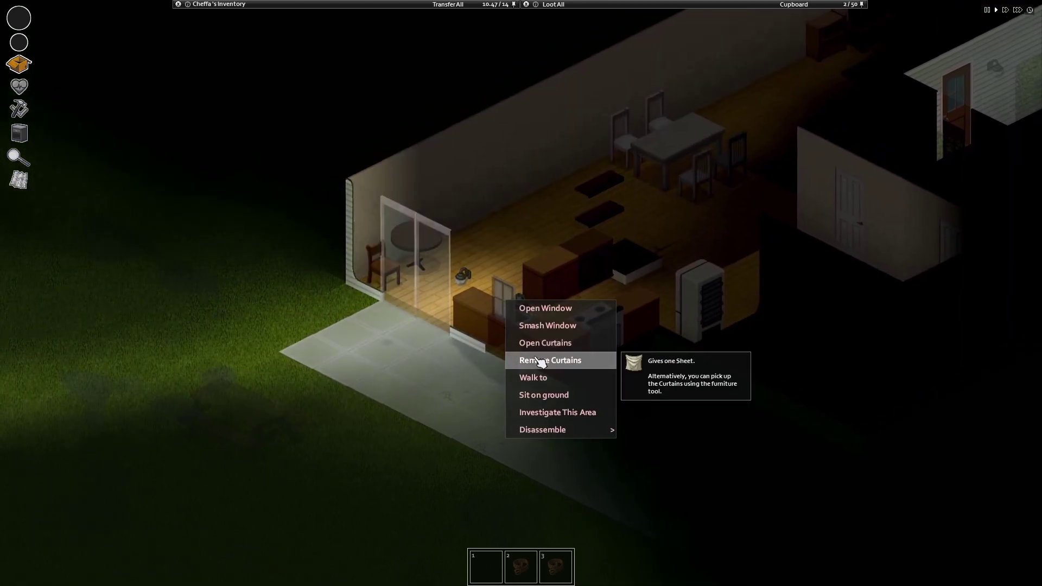
{"action": "left_click", "coordinate": [541, 363]}
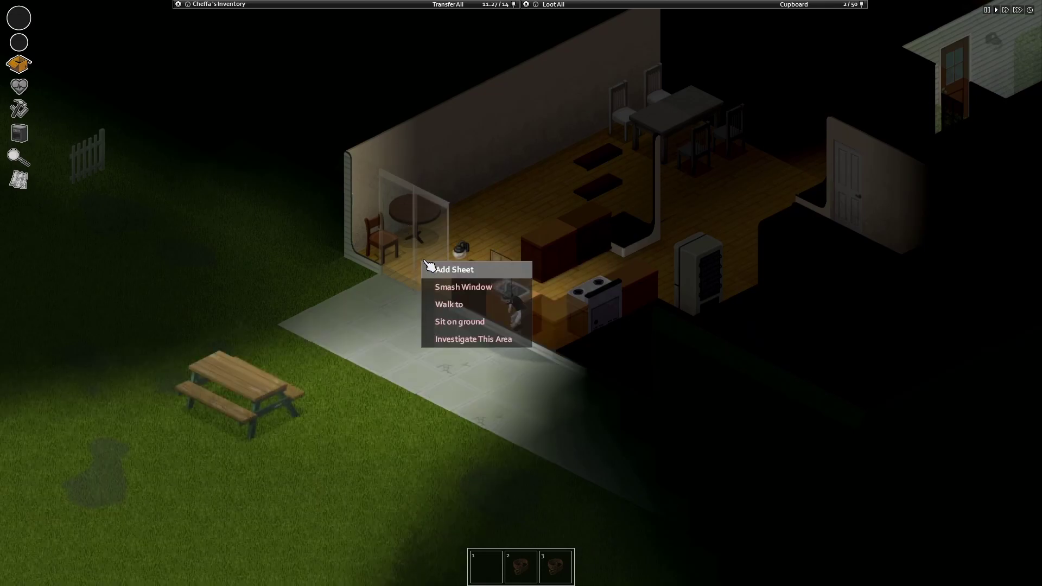
{"action": "left_click", "coordinate": [453, 270]}
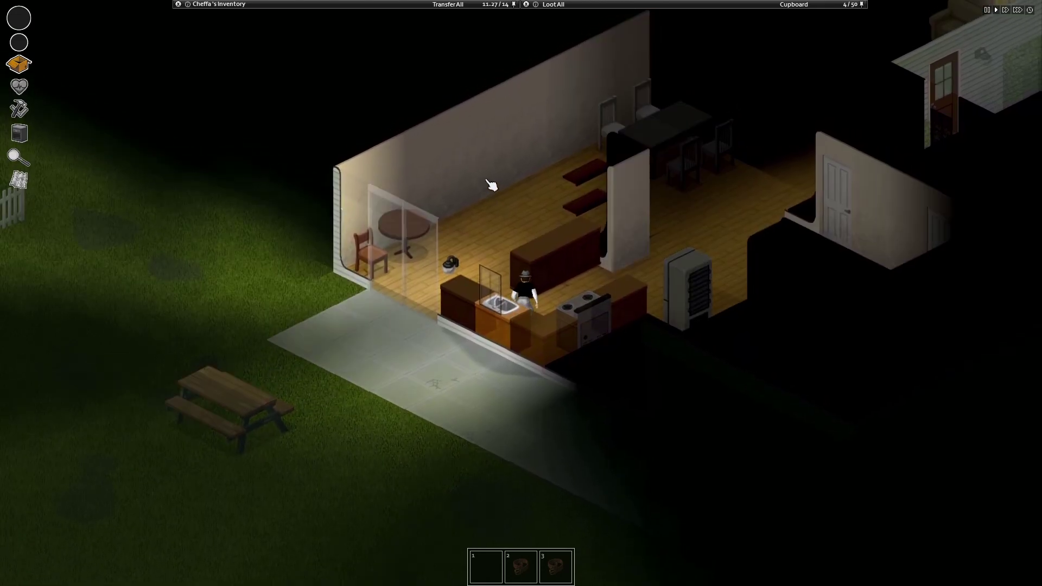
{"action": "scroll", "coordinate": [491, 244], "scroll_direction": "up", "scroll_amount": 4}
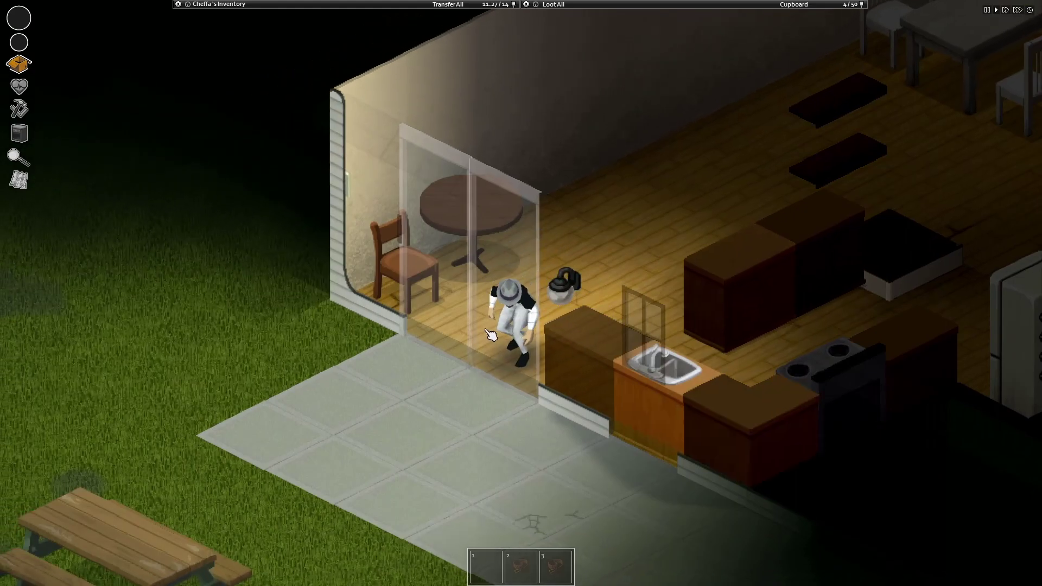
{"action": "scroll", "coordinate": [490, 334], "scroll_direction": "down", "scroll_amount": 4}
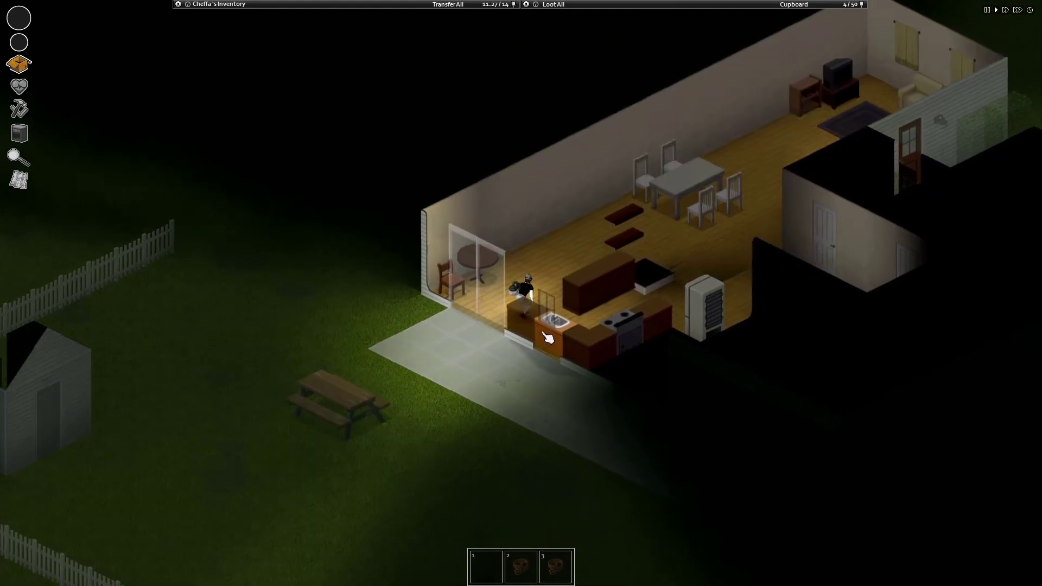
{"action": "right_click", "coordinate": [537, 325]}
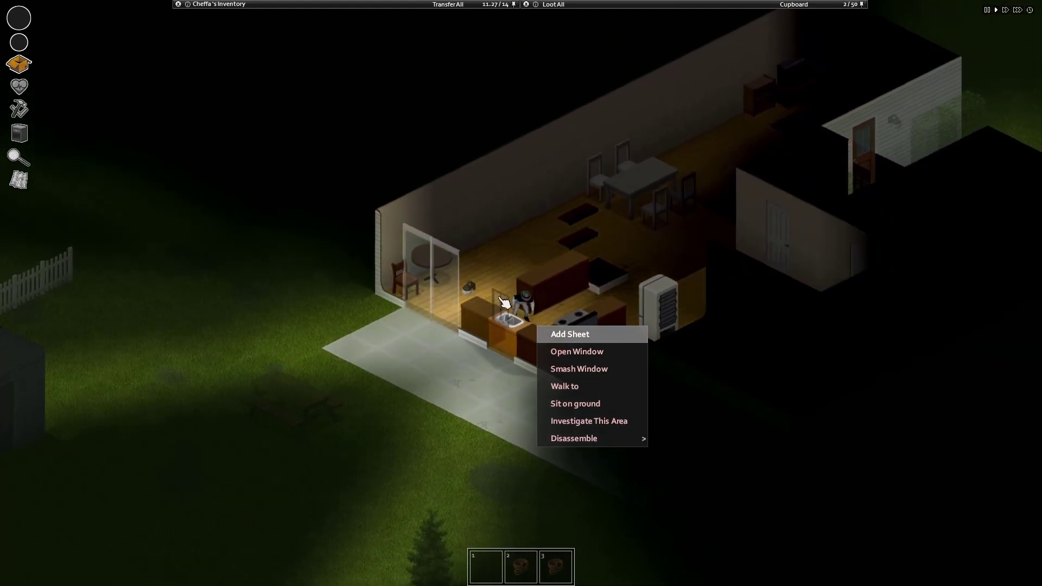
{"action": "left_click", "coordinate": [481, 318]}
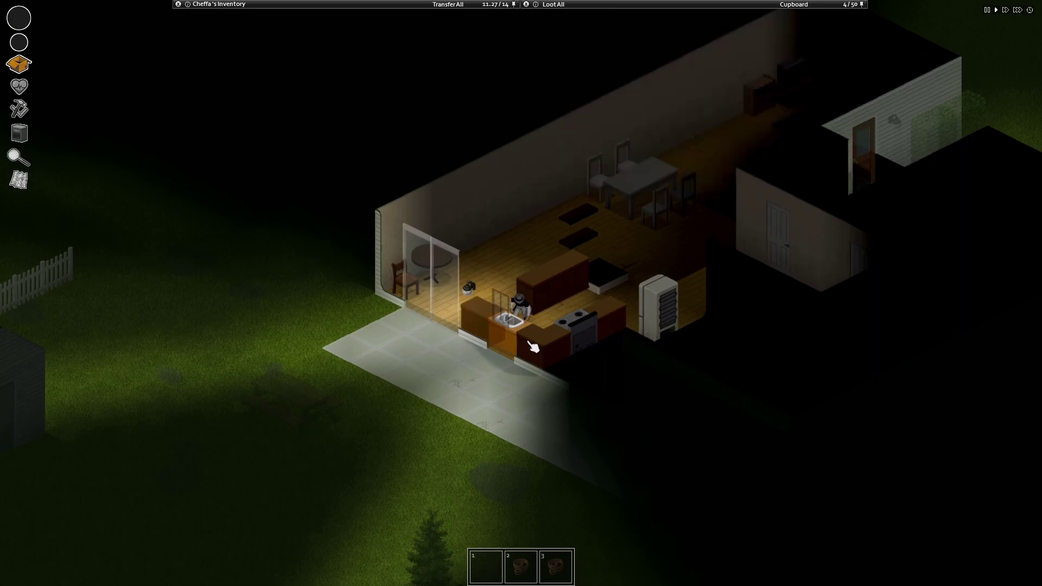
{"action": "left_click", "coordinate": [511, 342]}
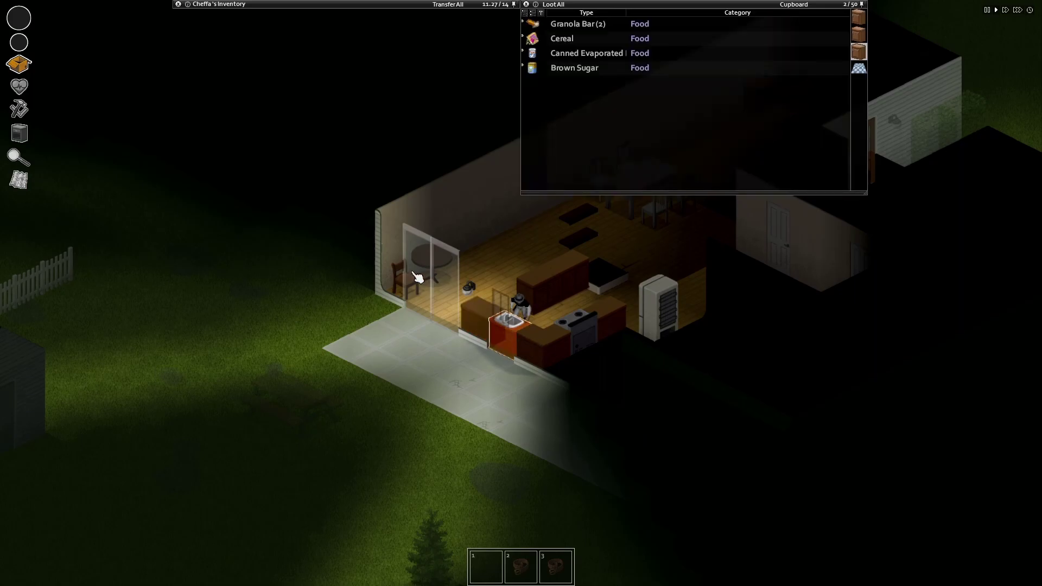
{"action": "left_click", "coordinate": [409, 299]}
{"action": "scroll", "coordinate": [409, 299], "scroll_direction": "down", "scroll_amount": 2}
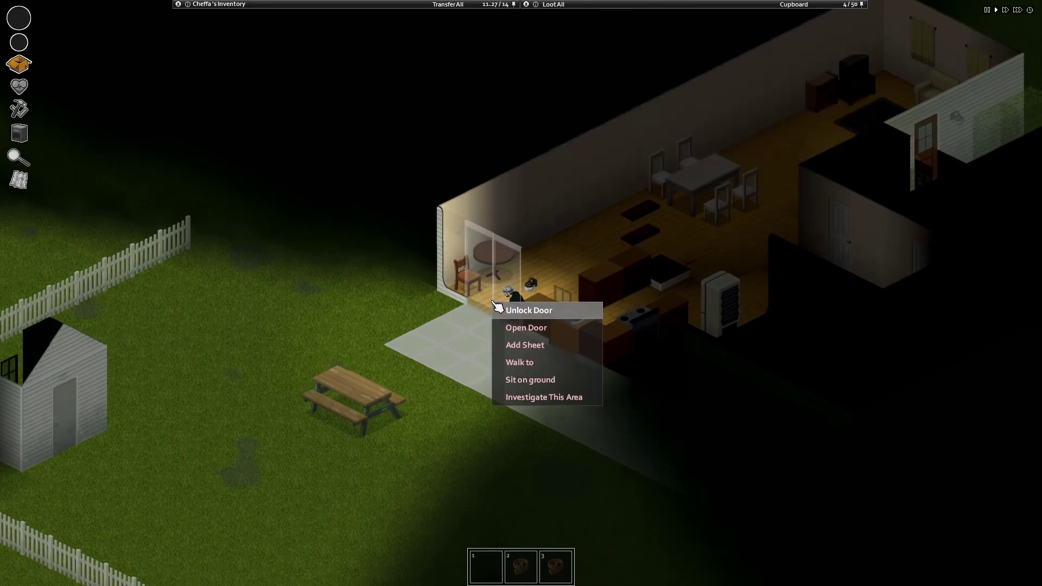
{"action": "scroll", "coordinate": [523, 351], "scroll_direction": "up", "scroll_amount": 3}
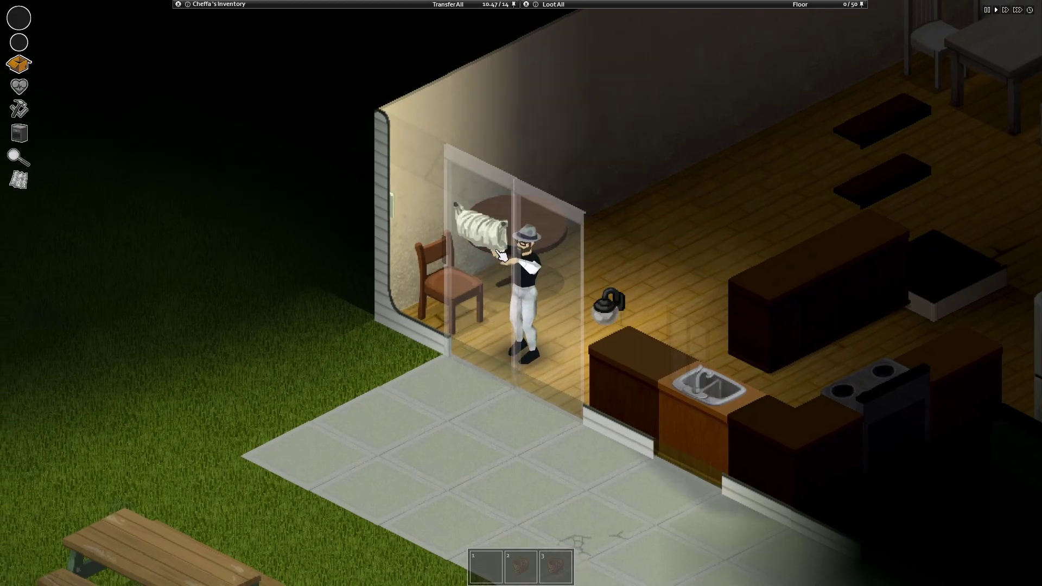
Step: Cover the glass door with a sheet and store Mac and Cheese, Popcorn and Pasta in the cupboard
{"action": "right_click", "coordinate": [492, 228]}
{"action": "left_click", "coordinate": [534, 268]}
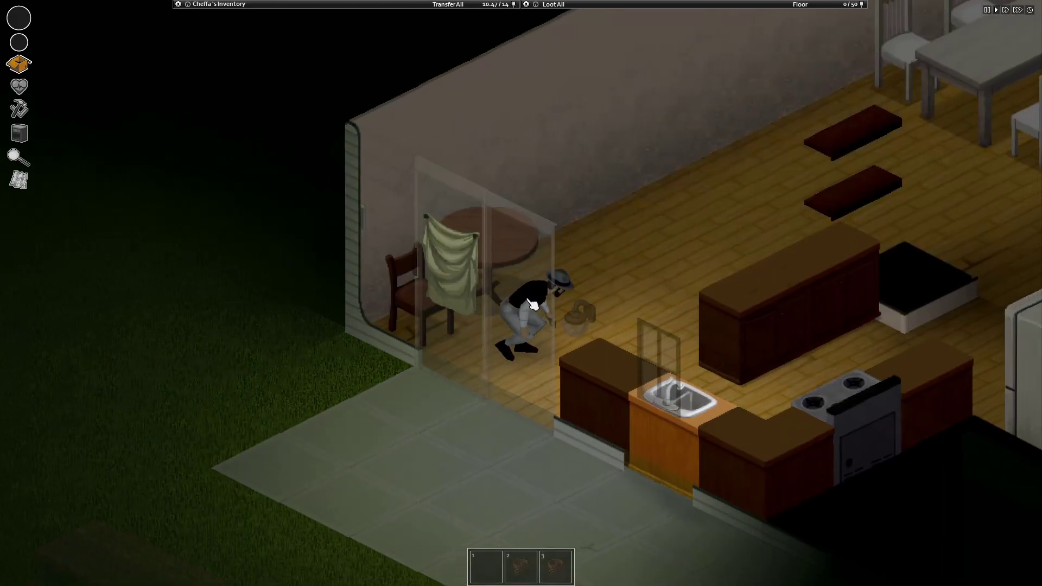
{"action": "right_click", "coordinate": [534, 304]}
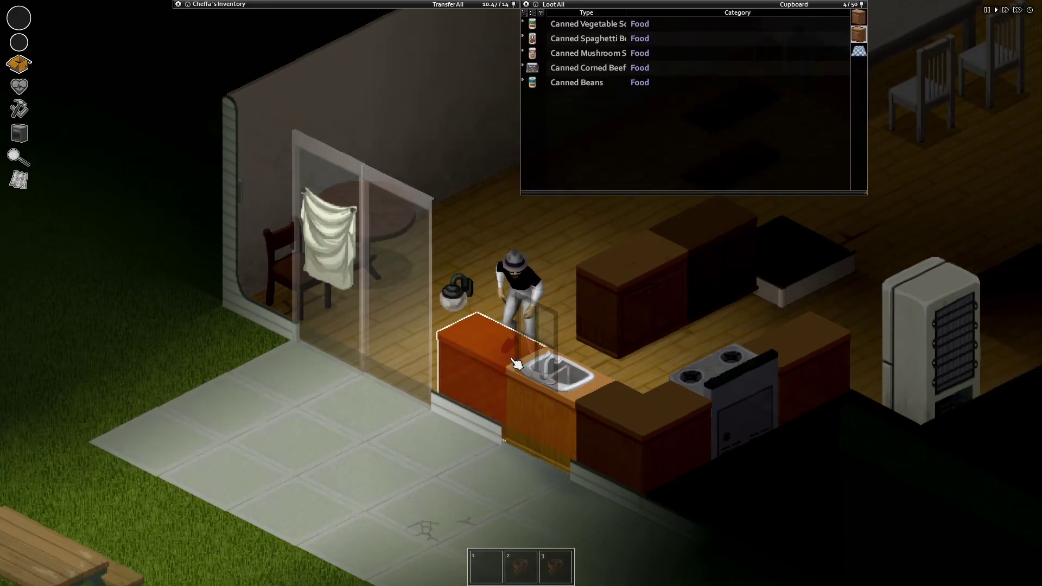
{"action": "left_click", "coordinate": [279, 6]}
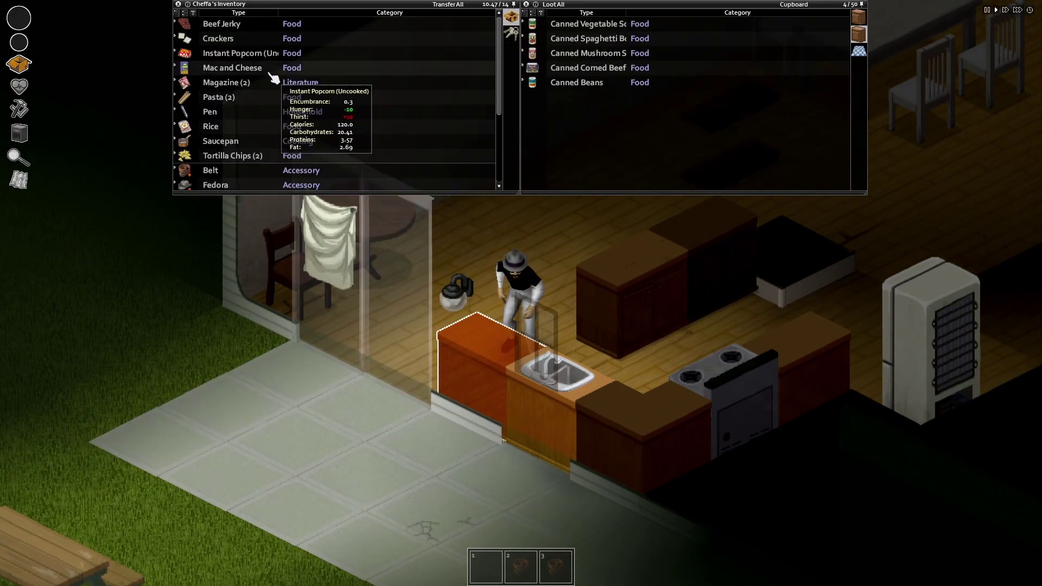
{"action": "double_click", "coordinate": [245, 68]}
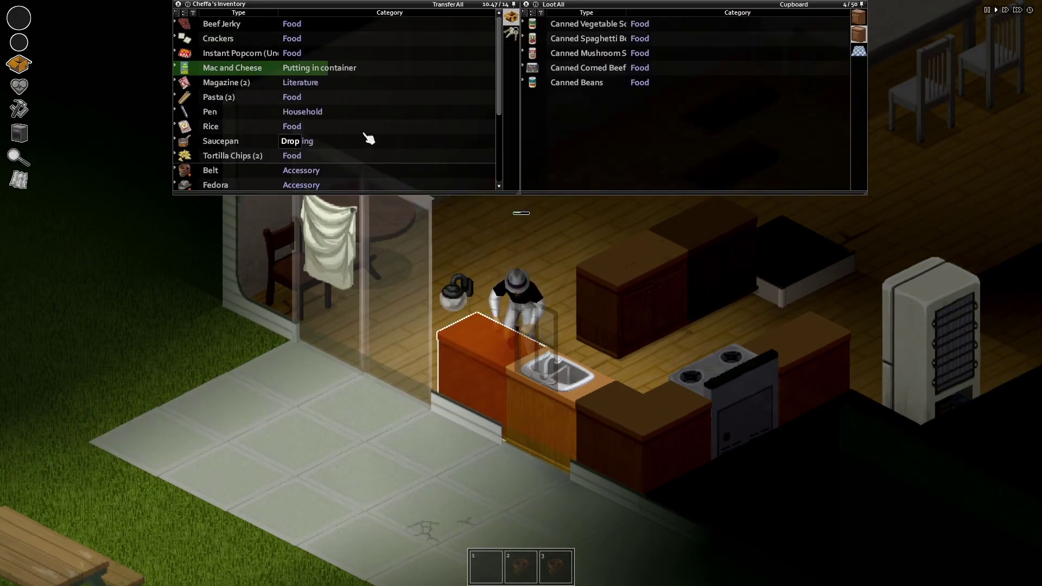
{"action": "double_click", "coordinate": [261, 54]}
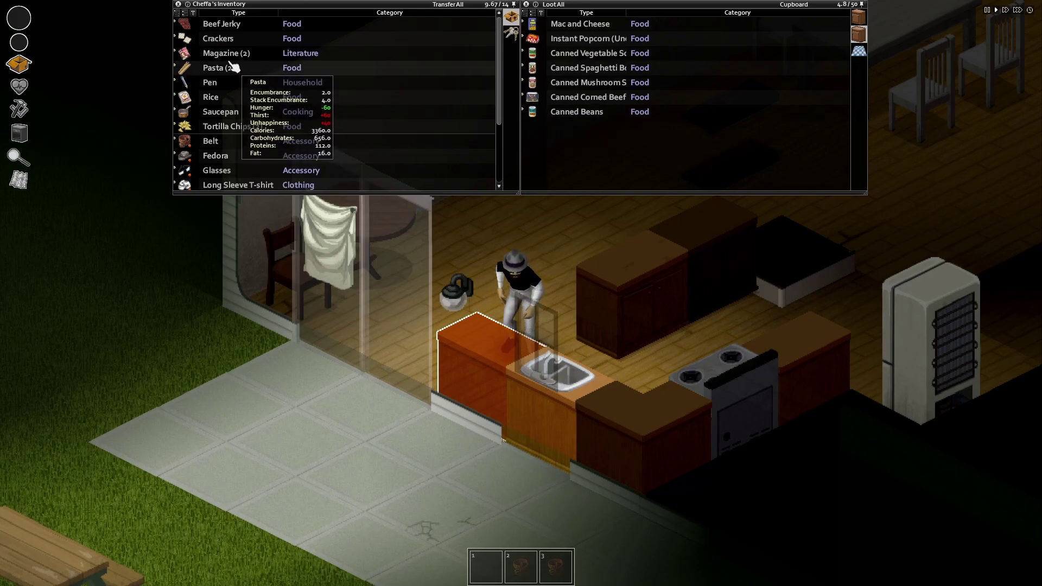
{"action": "left_click_drag", "start_coordinate": [232, 68], "coordinate": [587, 118]}
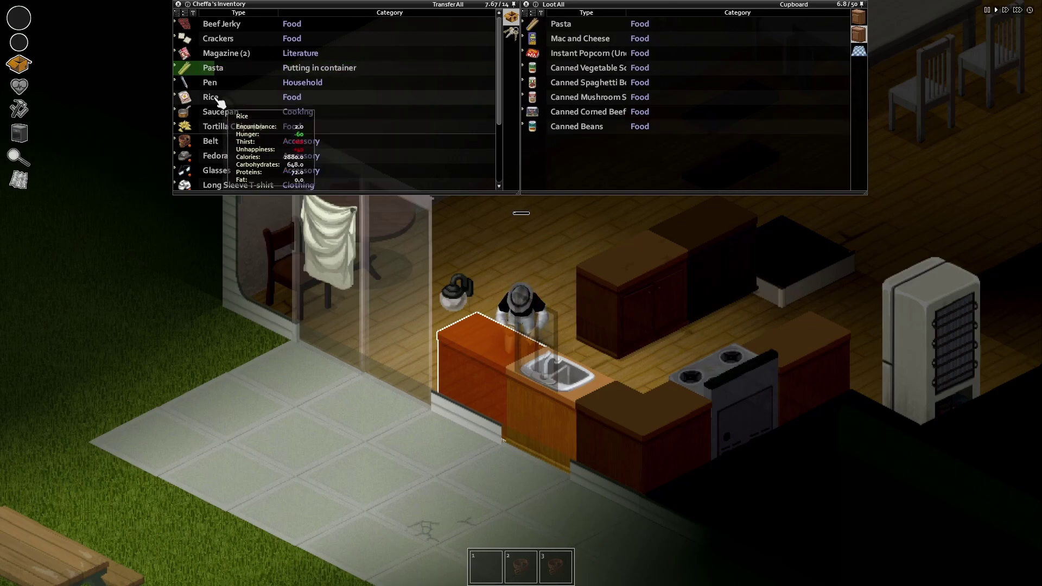
Step: Take Brown Sugar and Cereal from the neighbouring granola cupboard
{"action": "left_click", "coordinate": [542, 322]}
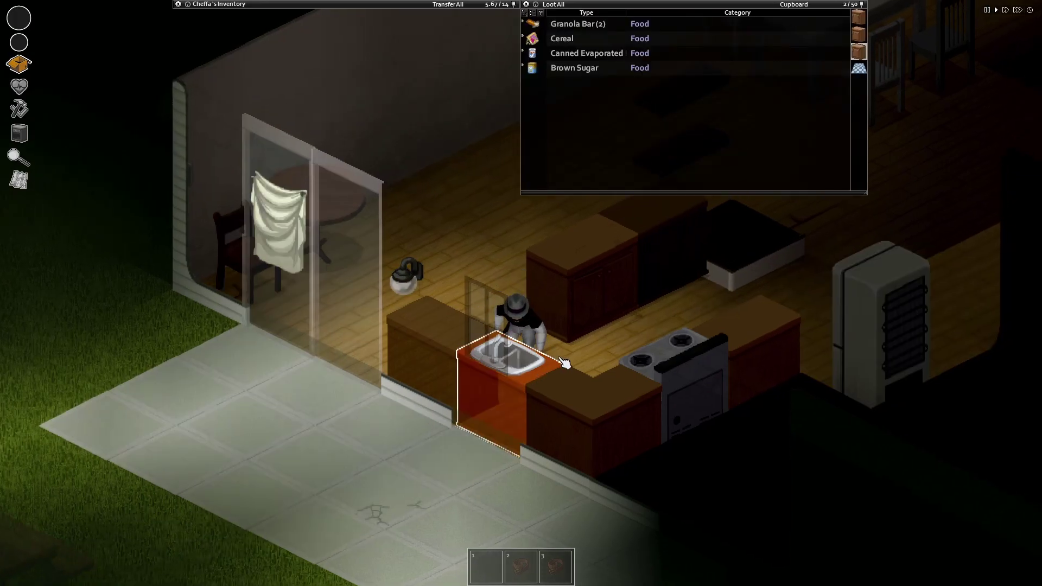
{"action": "double_click", "coordinate": [576, 68]}
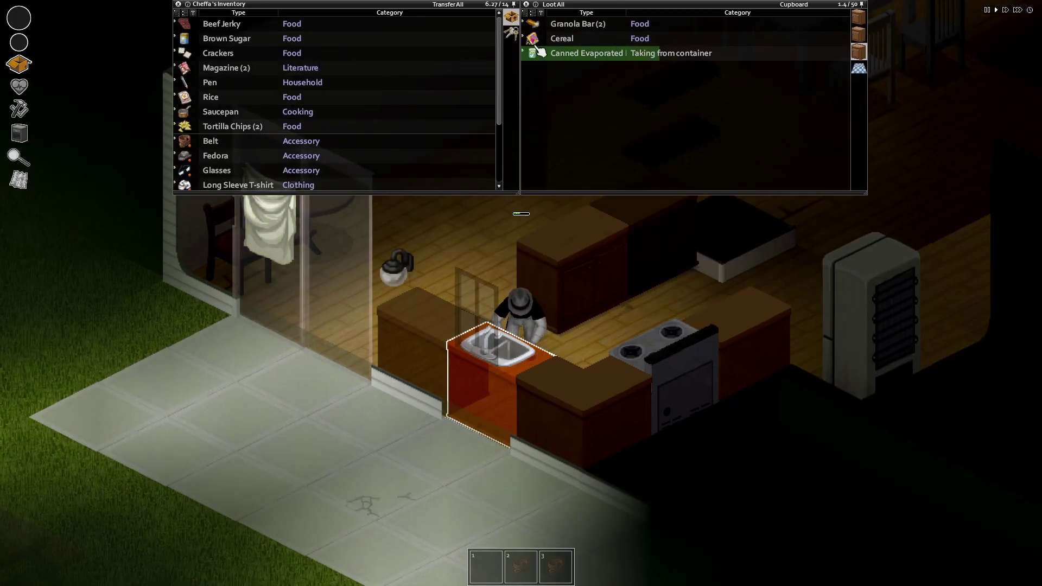
{"action": "double_click", "coordinate": [562, 39]}
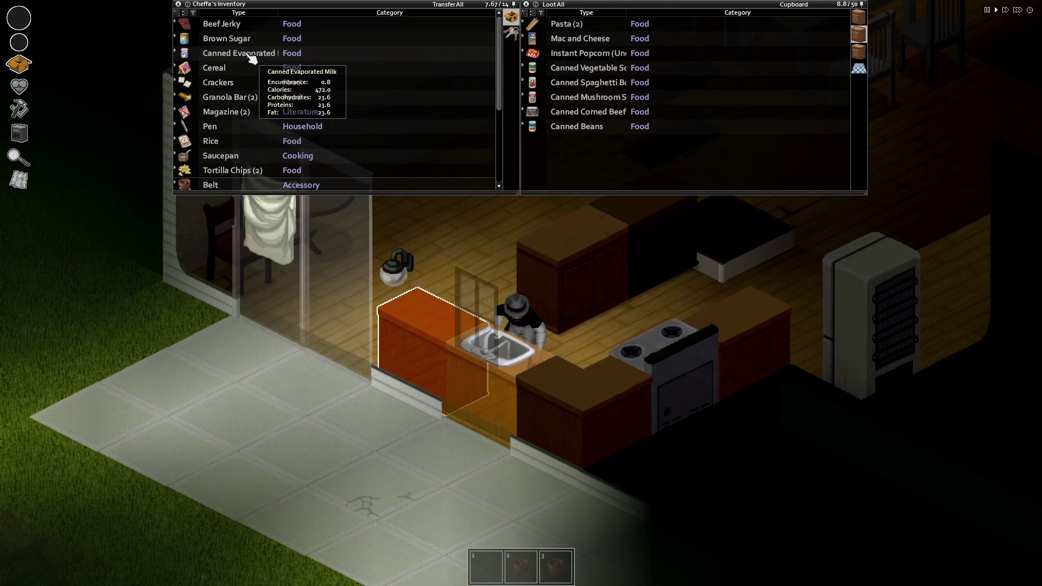
Step: Store Evaporated Milk, Brown Sugar, Cereal, Crackers, Granola Bars, Rice and Tortilla Chips in the cupboard
{"action": "double_click", "coordinate": [240, 54]}
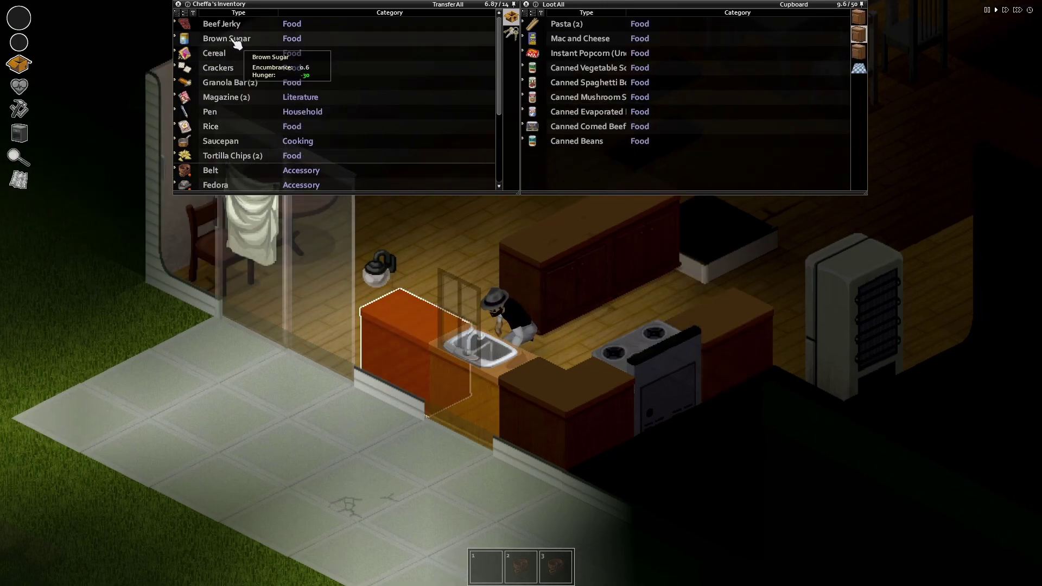
{"action": "left_click_drag", "start_coordinate": [237, 43], "coordinate": [561, 147]}
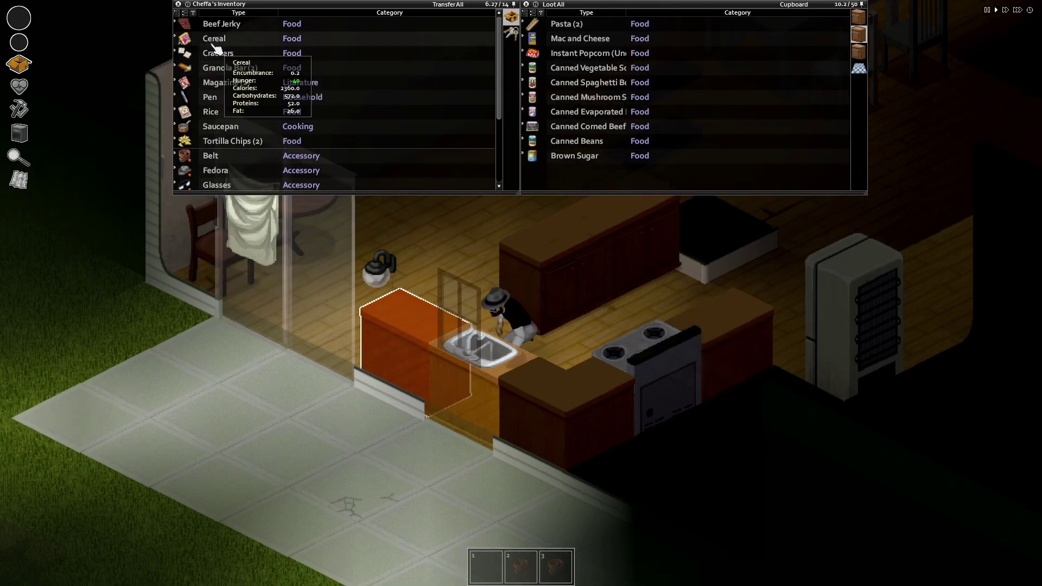
{"action": "double_click", "coordinate": [214, 39]}
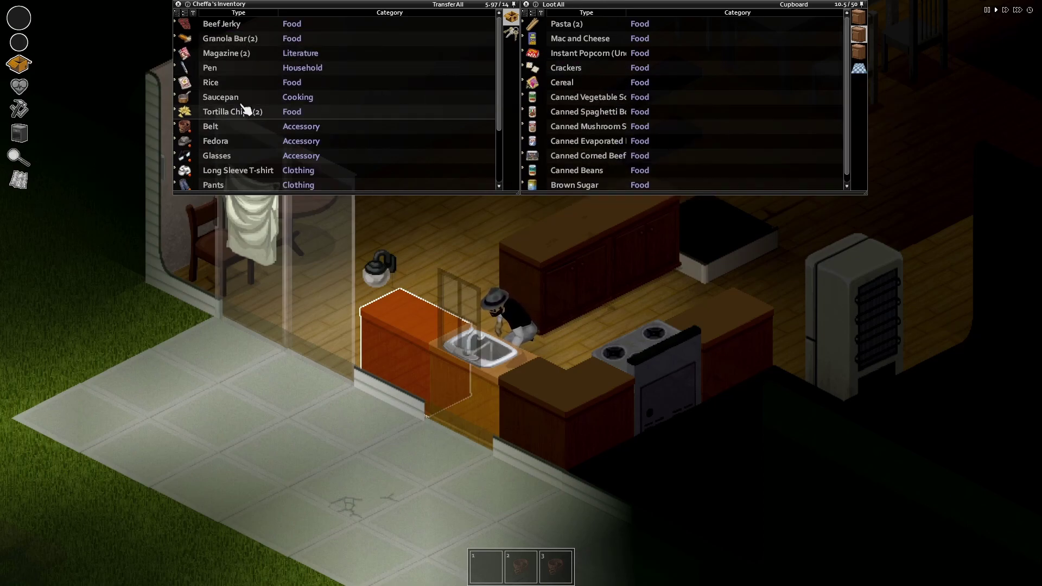
{"action": "double_click", "coordinate": [231, 39]}
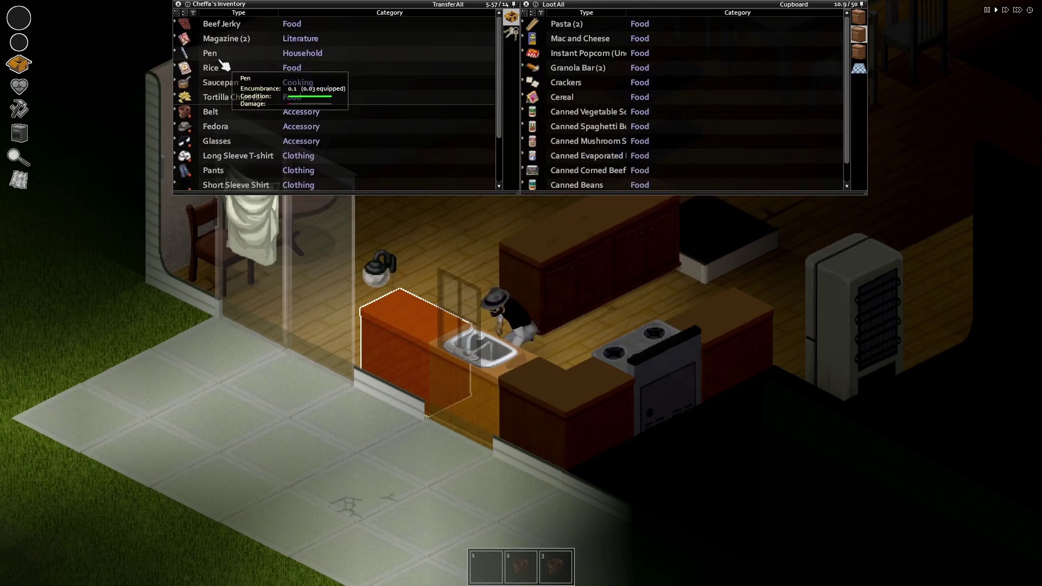
{"action": "left_click_drag", "start_coordinate": [212, 68], "coordinate": [570, 114]}
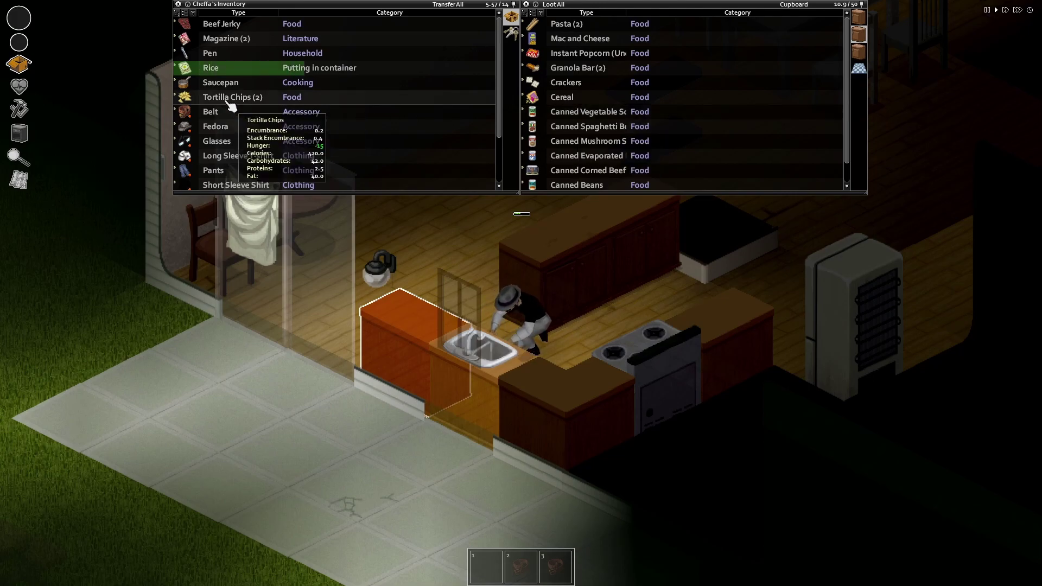
{"action": "left_click_drag", "start_coordinate": [231, 97], "coordinate": [714, 119]}
{"action": "scroll", "coordinate": [563, 383], "scroll_direction": "down", "scroll_amount": 2}
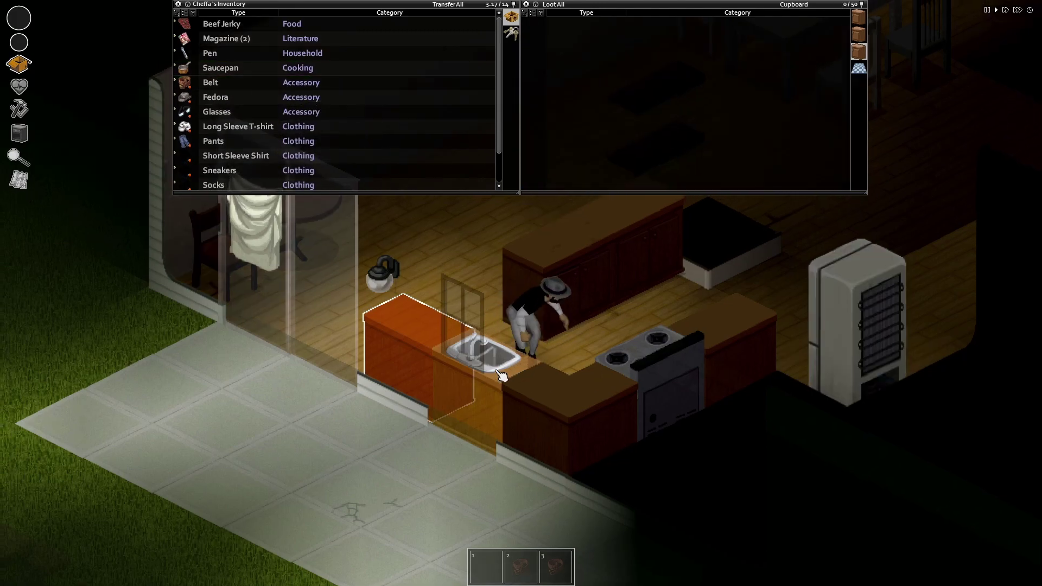
Step: Take Chocolate from the corner counter and store it with the Beef Jerky in the sink cupboard
{"action": "left_click", "coordinate": [561, 383]}
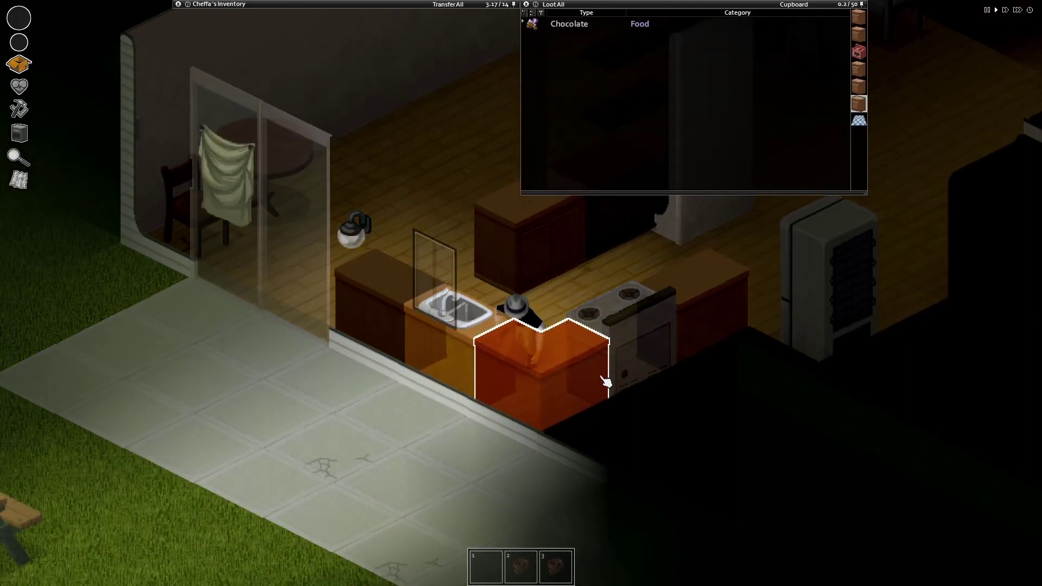
{"action": "double_click", "coordinate": [568, 24]}
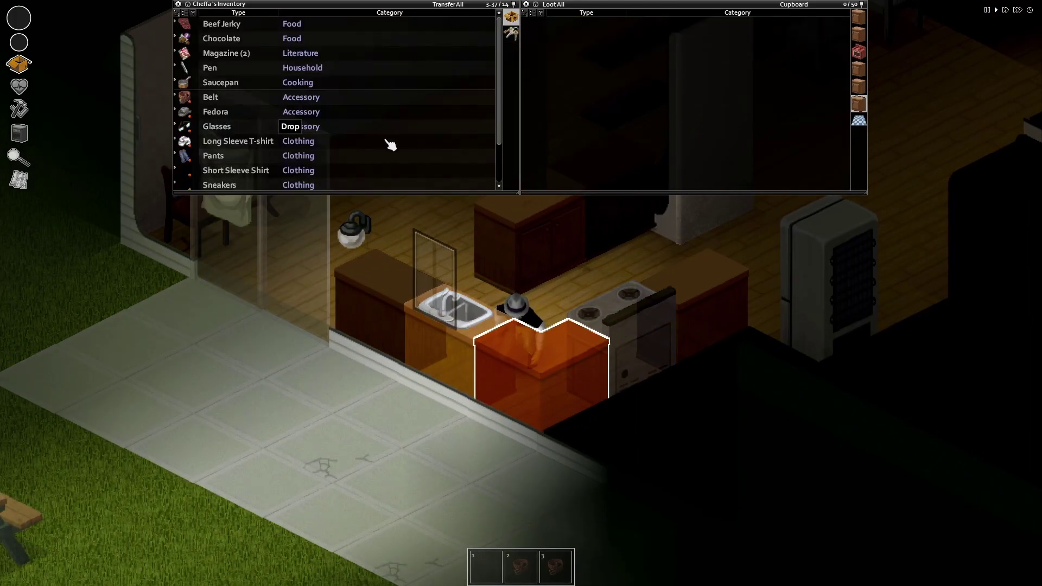
{"action": "left_click", "coordinate": [413, 304]}
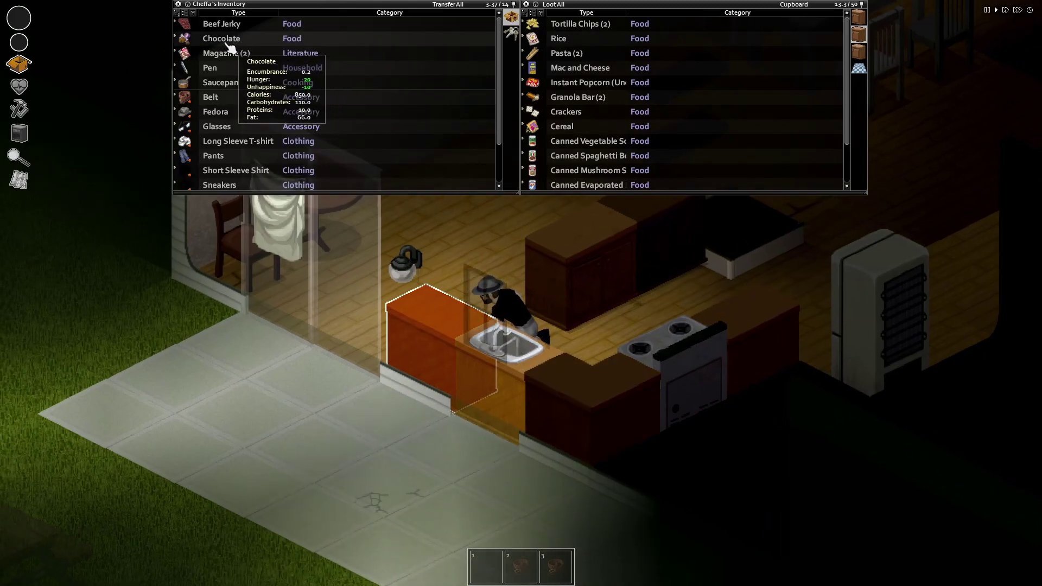
{"action": "left_click_drag", "start_coordinate": [228, 40], "coordinate": [666, 116]}
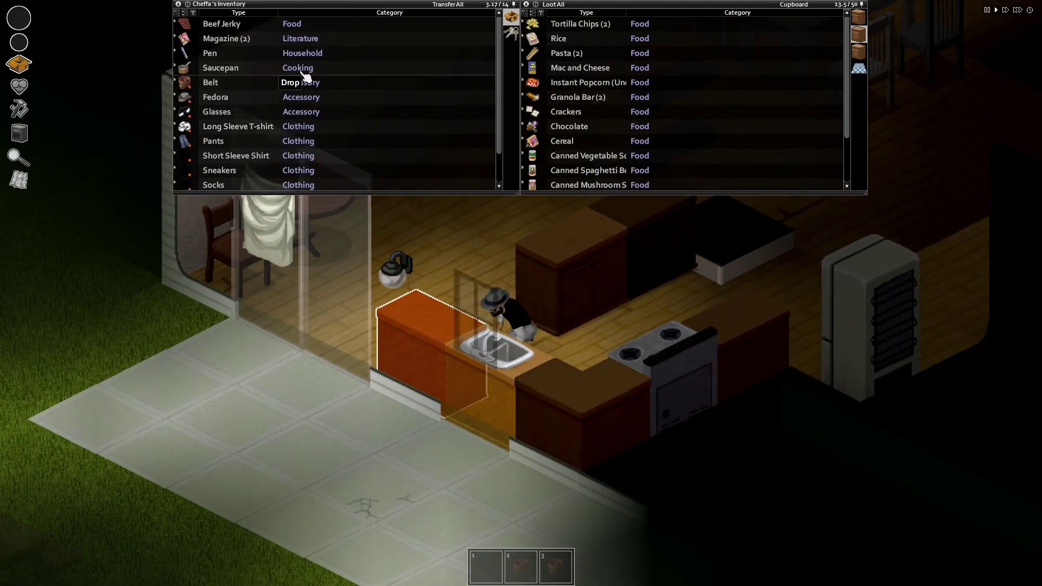
{"action": "left_click_drag", "start_coordinate": [220, 24], "coordinate": [643, 141]}
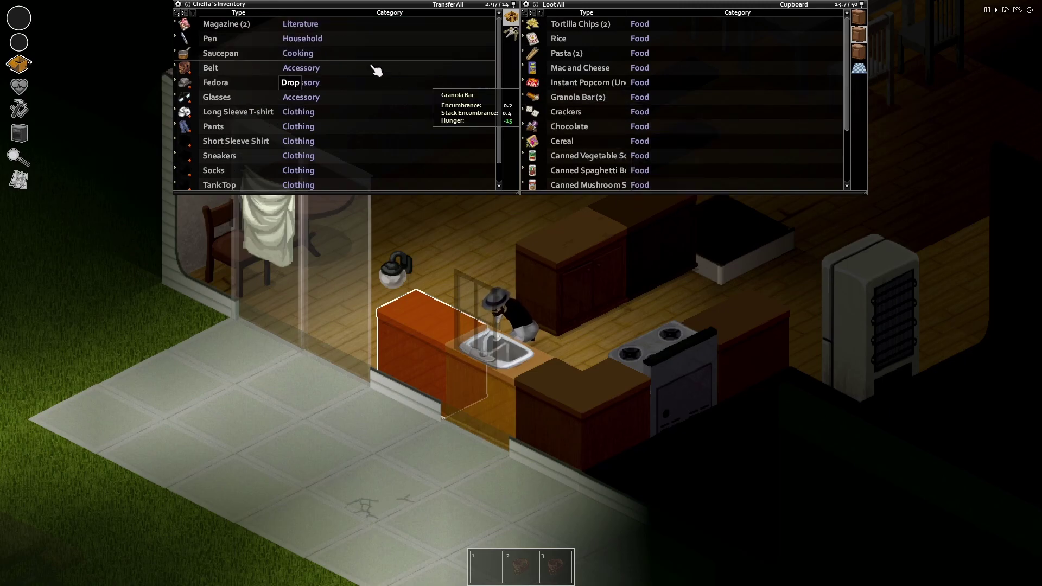
{"action": "left_click", "coordinate": [566, 400]}
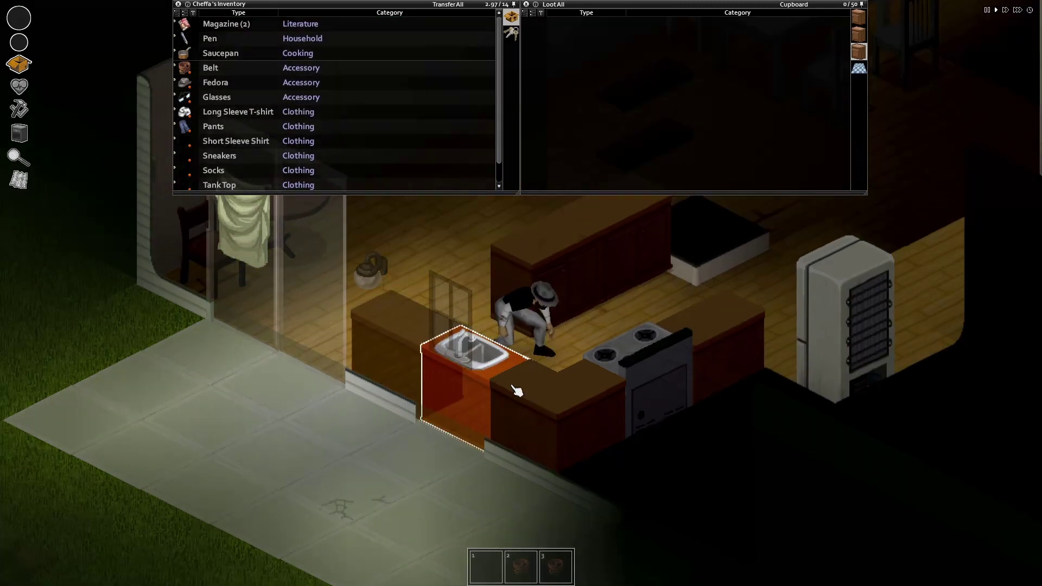
{"action": "mouse_move", "coordinate": [220, 53]}
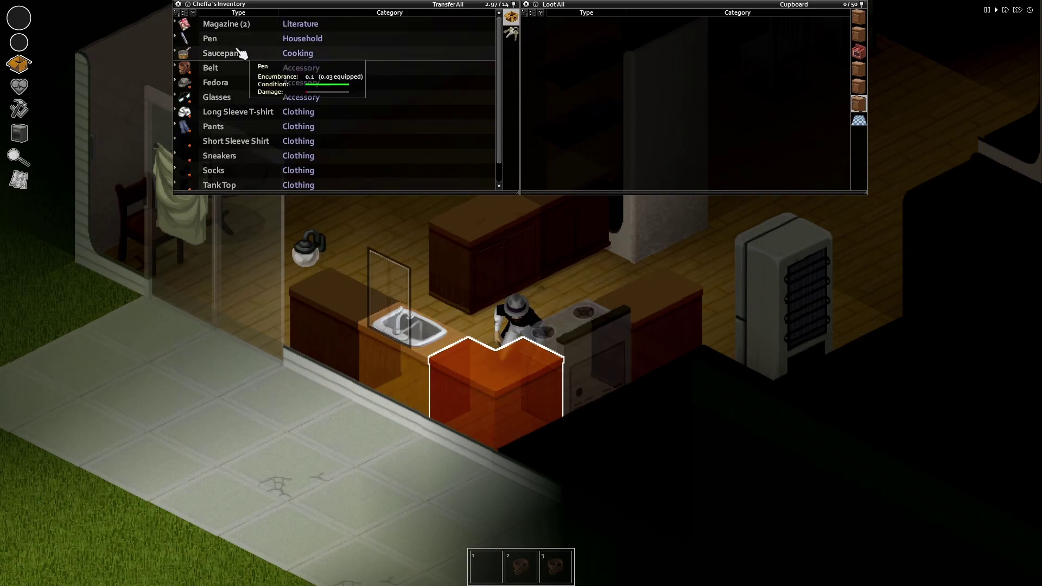
Step: Search the under-counter cupboard and fridge, then the dryer and laundry sink cupboard
{"action": "left_click", "coordinate": [559, 332]}
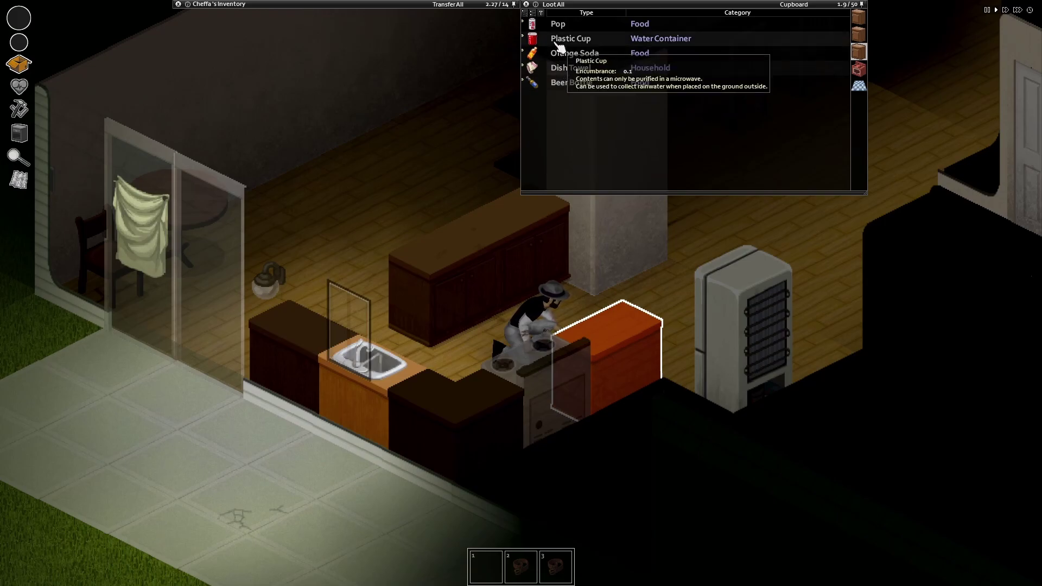
{"action": "left_click", "coordinate": [746, 325]}
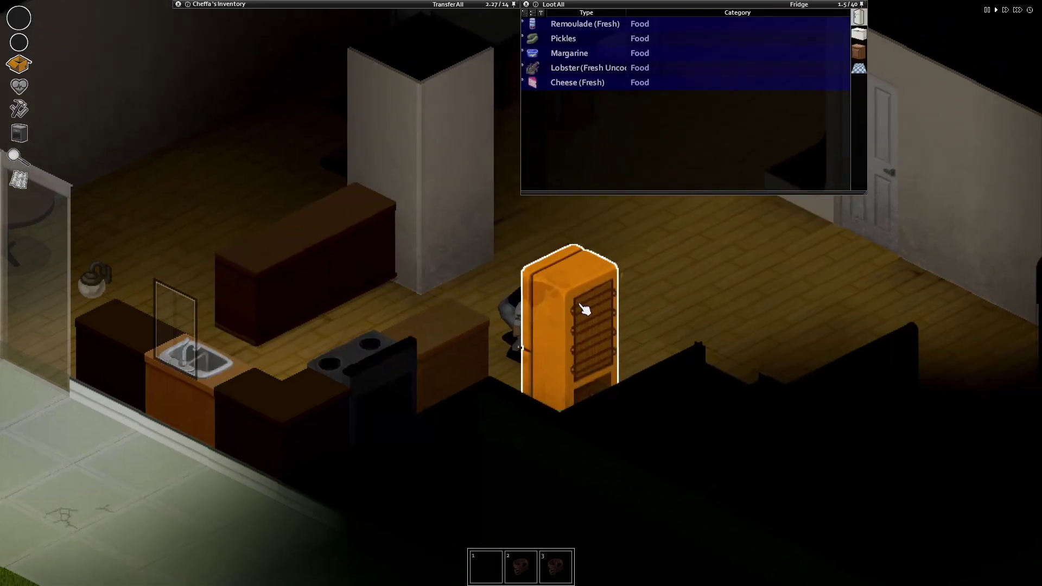
{"action": "left_click", "coordinate": [635, 313]}
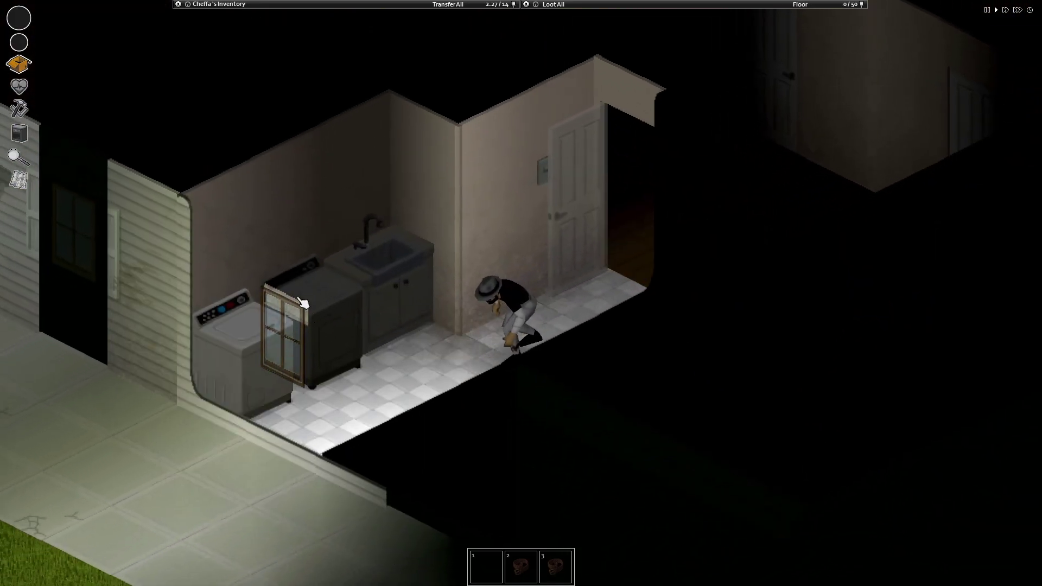
{"action": "right_click", "coordinate": [326, 297]}
{"action": "left_click", "coordinate": [342, 305]}
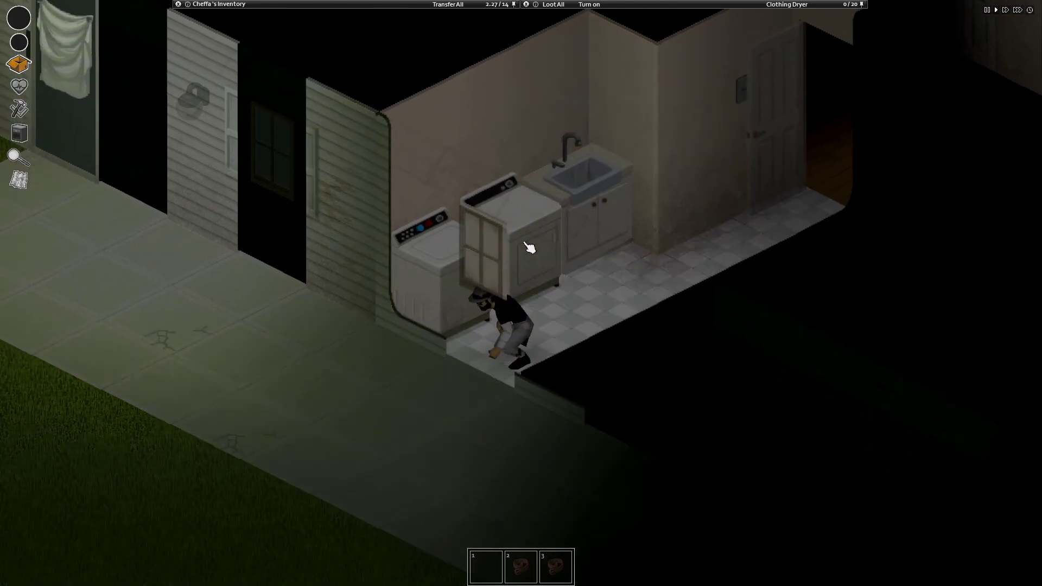
{"action": "left_click", "coordinate": [528, 247]}
{"action": "left_click", "coordinate": [562, 213]}
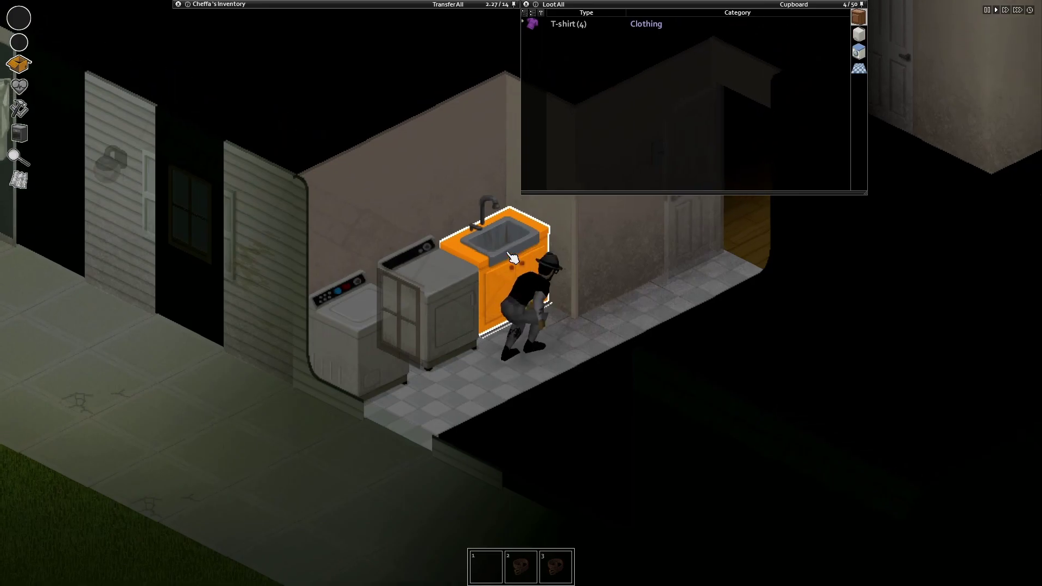
Step: Walk through the hallway and bathroom, then open the next hallway door into the garage
{"action": "key", "text": "d"}
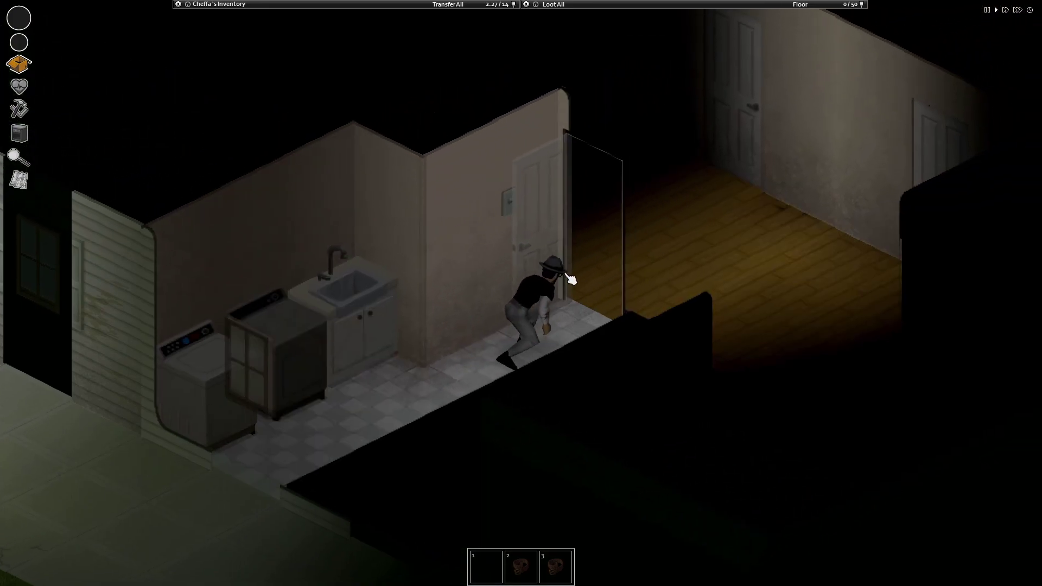
{"action": "key", "text": "w"}
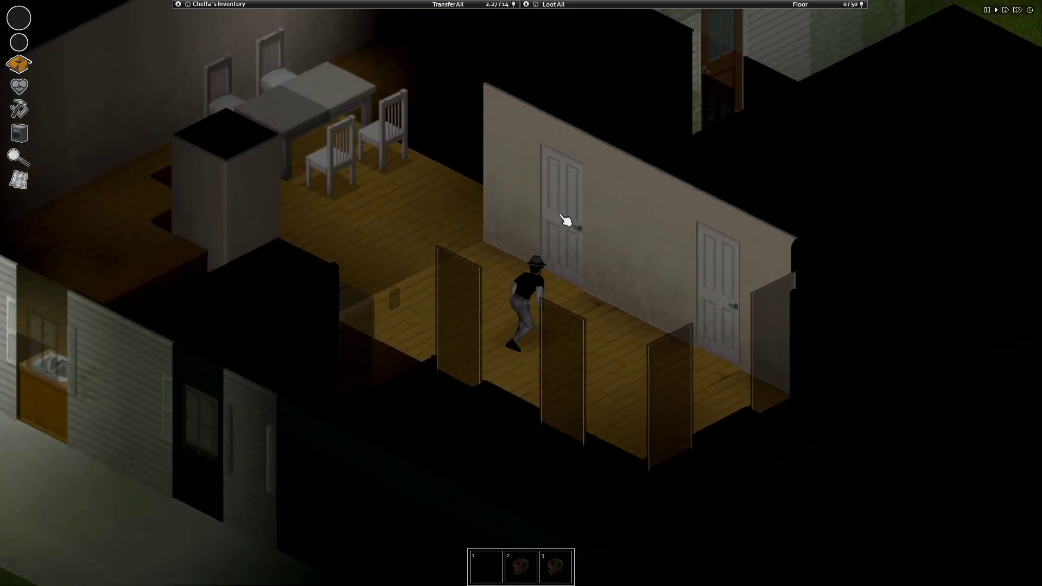
{"action": "key", "text": "w"}
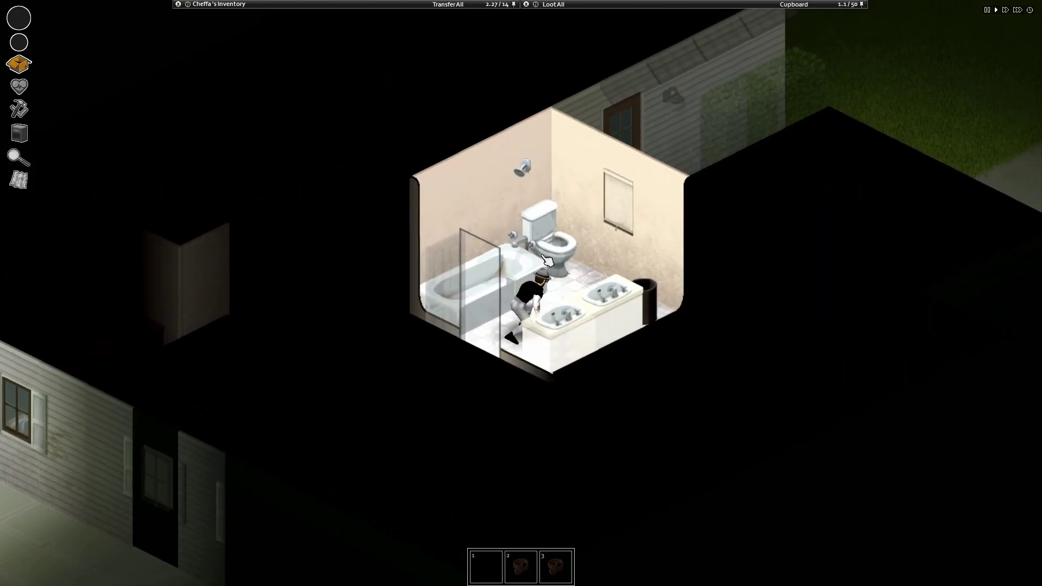
{"action": "key", "text": "w"}
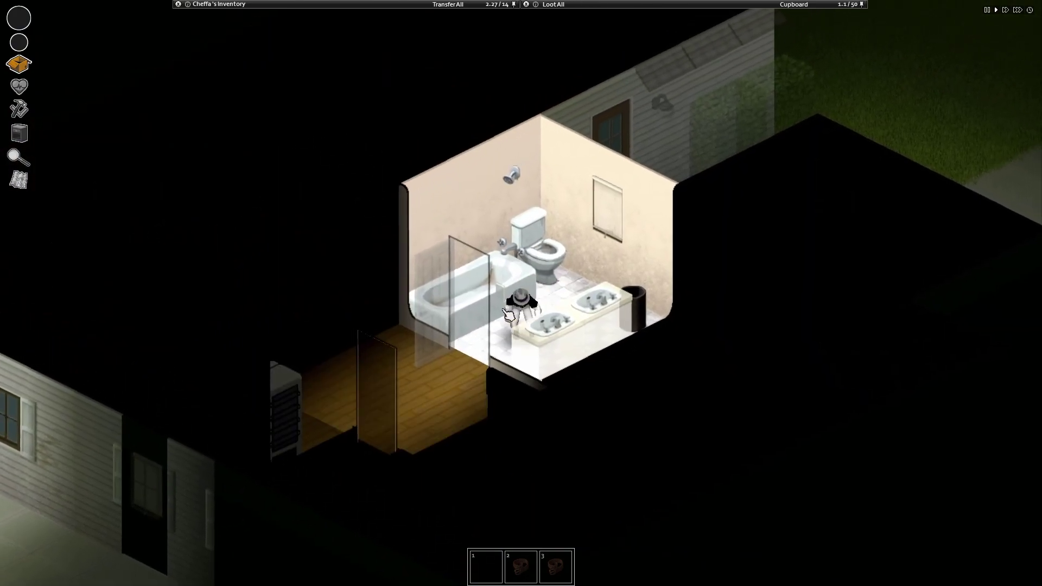
{"action": "key", "text": "s"}
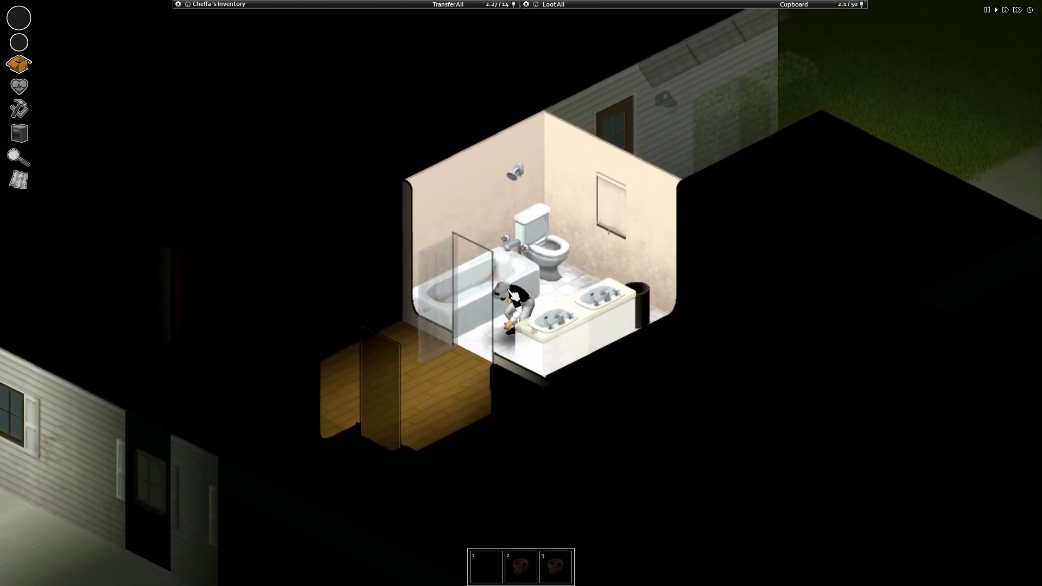
{"action": "key", "text": "d"}
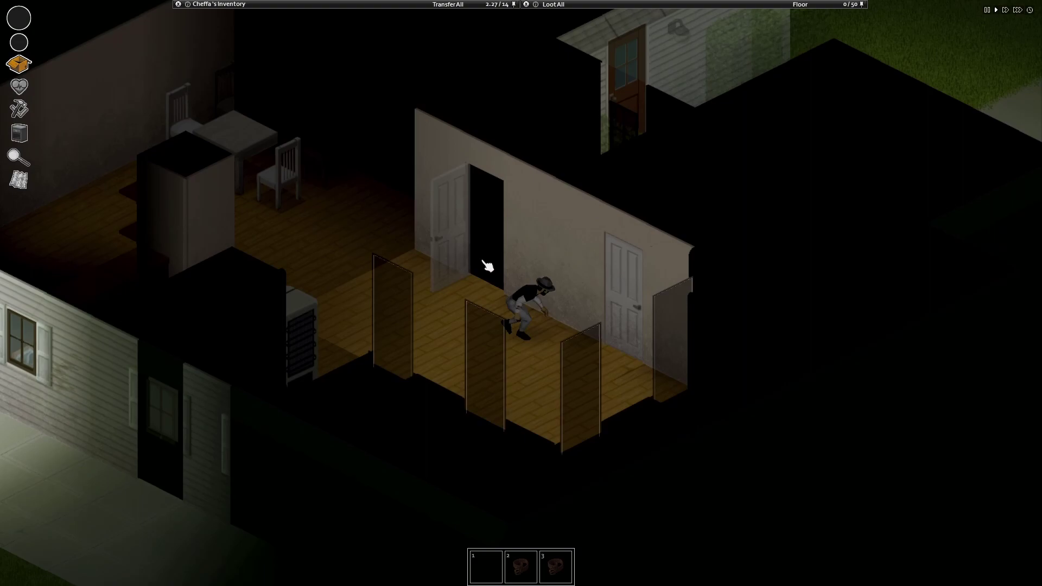
{"action": "key", "text": "e"}
Step: Take the Wrench from the garage shelves, return the Screwdriver, and equip the Wrench as primary weapon
{"action": "key", "text": "w"}
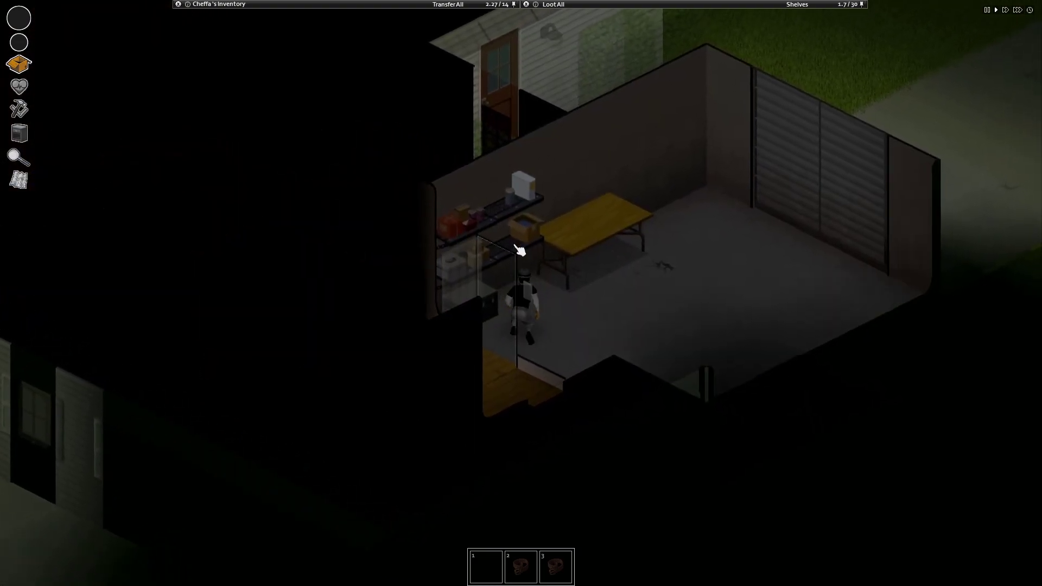
{"action": "left_click", "coordinate": [514, 212]}
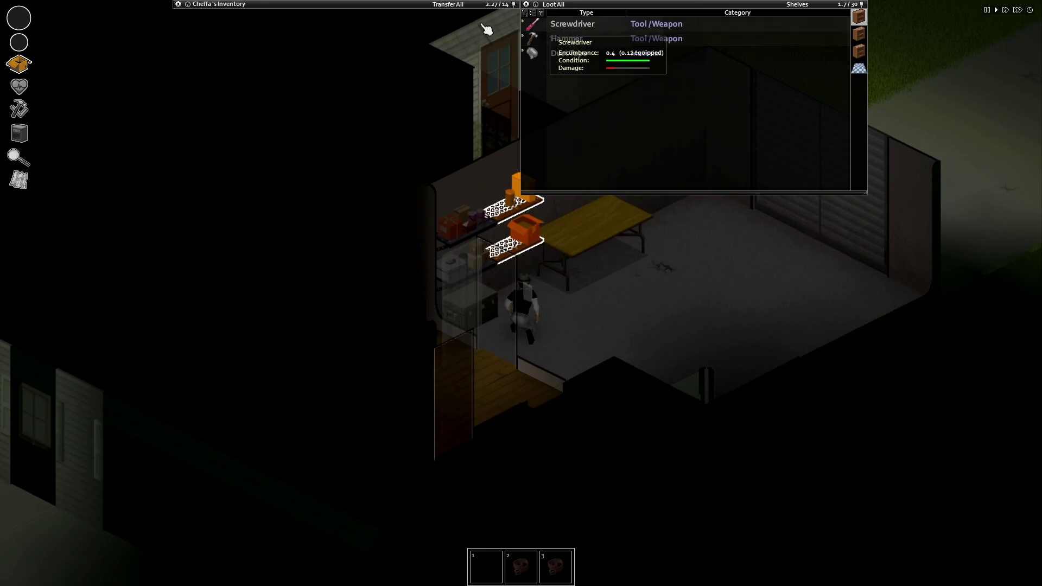
{"action": "double_click", "coordinate": [601, 27]}
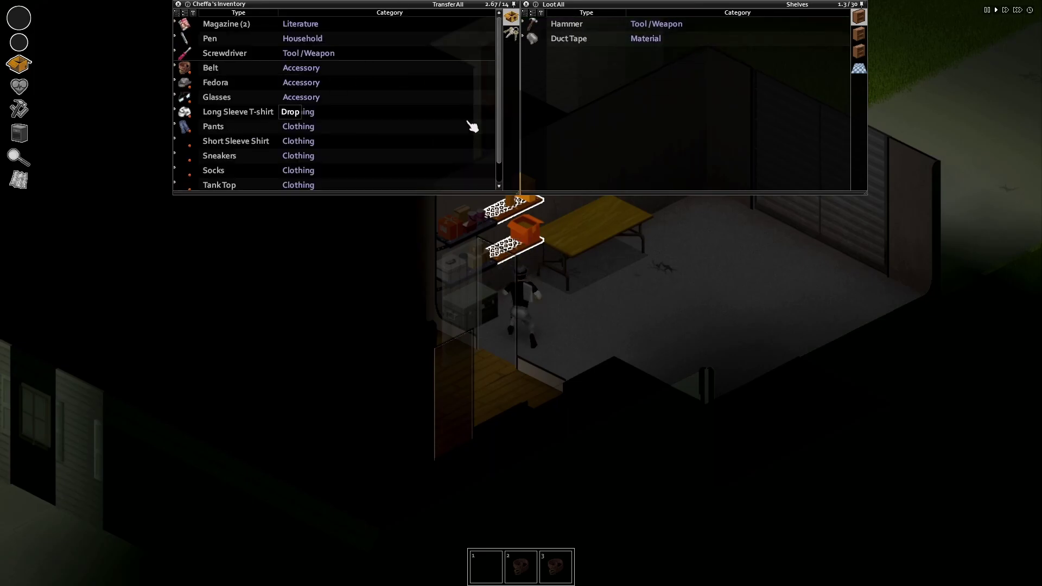
{"action": "left_click", "coordinate": [497, 226]}
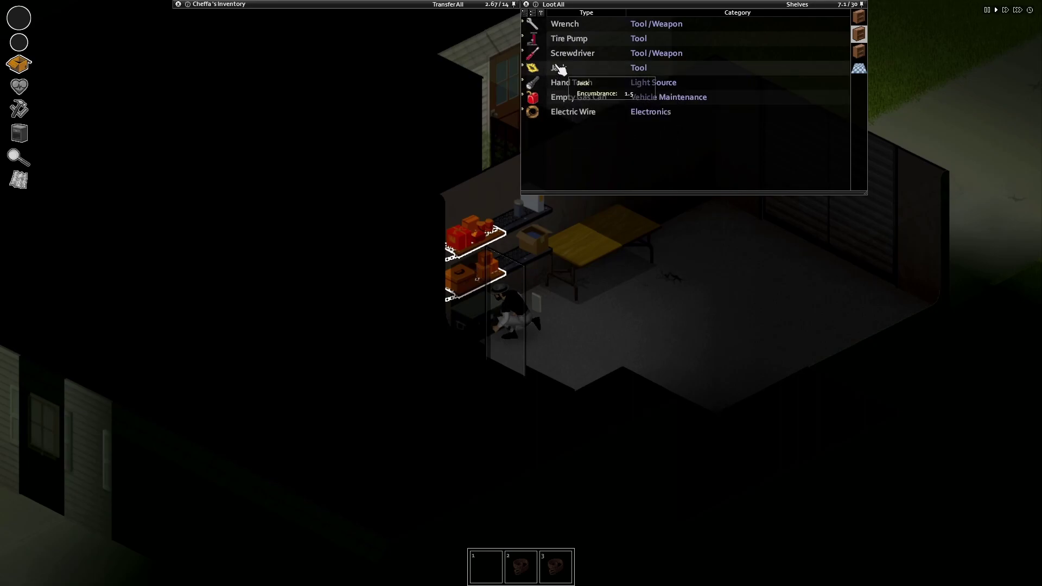
{"action": "double_click", "coordinate": [558, 32]}
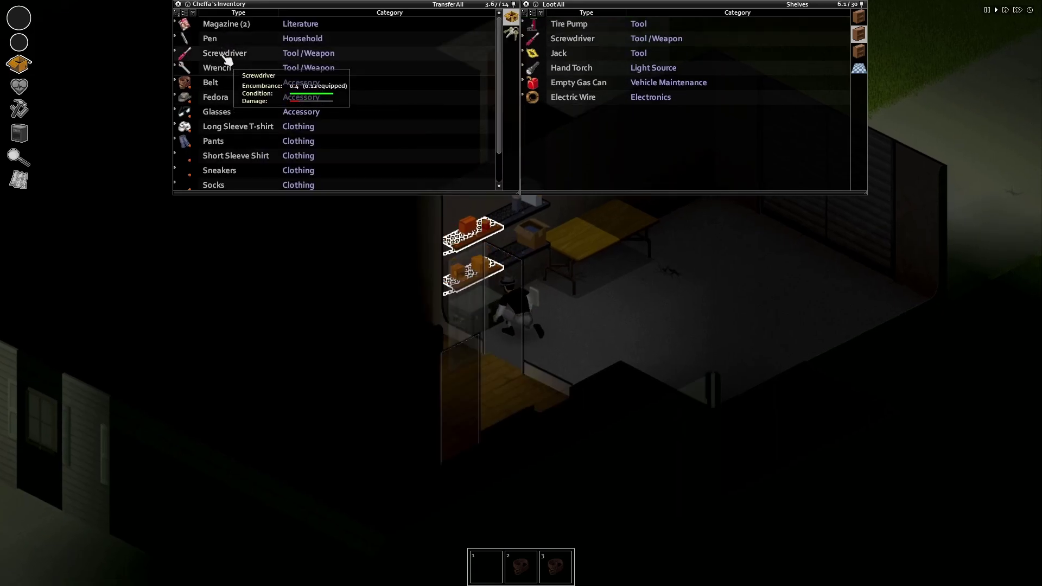
{"action": "left_click_drag", "start_coordinate": [224, 52], "coordinate": [624, 162]}
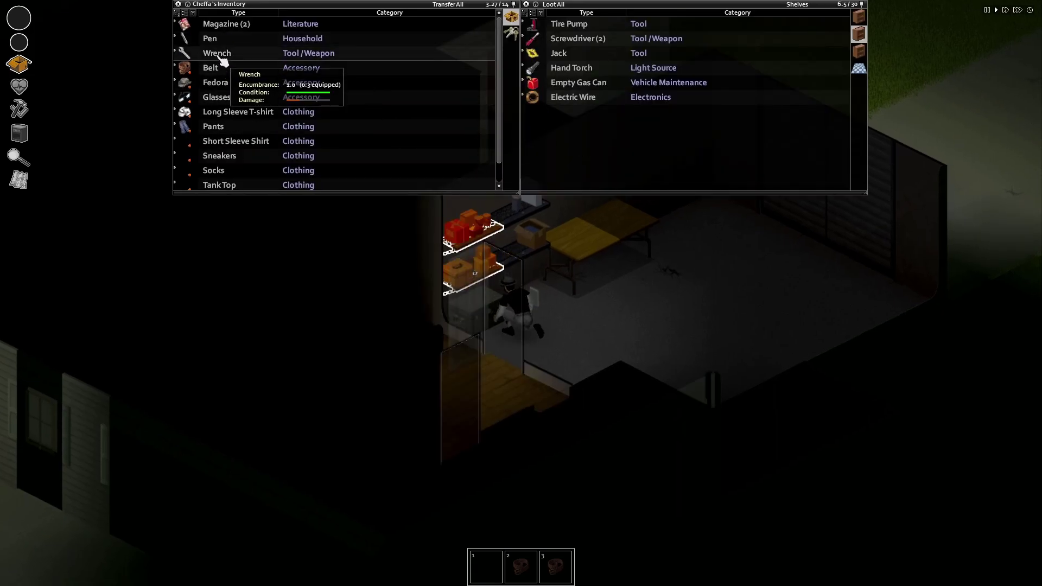
{"action": "right_click", "coordinate": [221, 58]}
{"action": "left_click", "coordinate": [281, 118]}
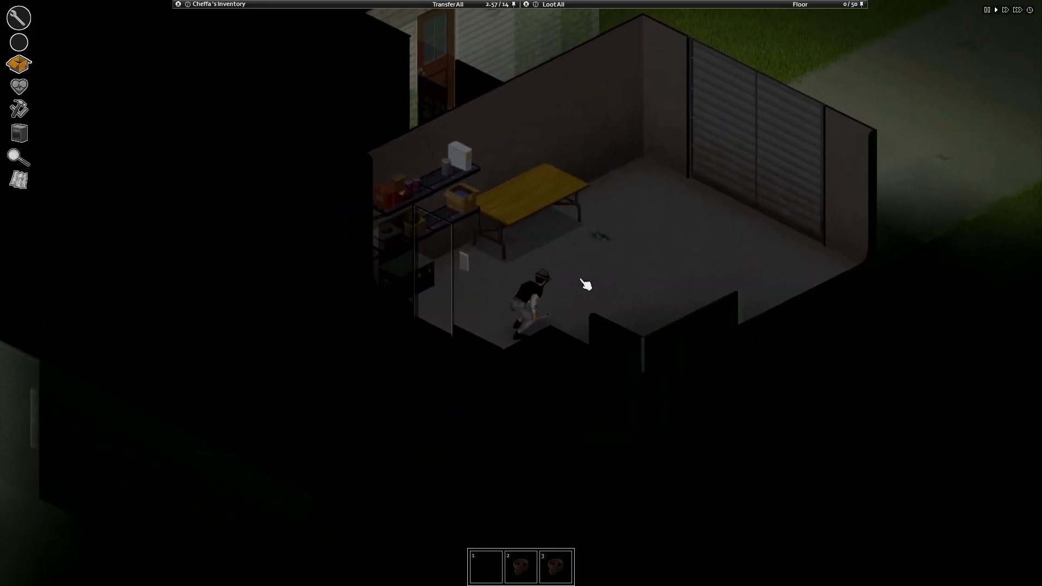
Step: Leave the garage door shut and close the bedroom window curtains
{"action": "right_click", "coordinate": [599, 225]}
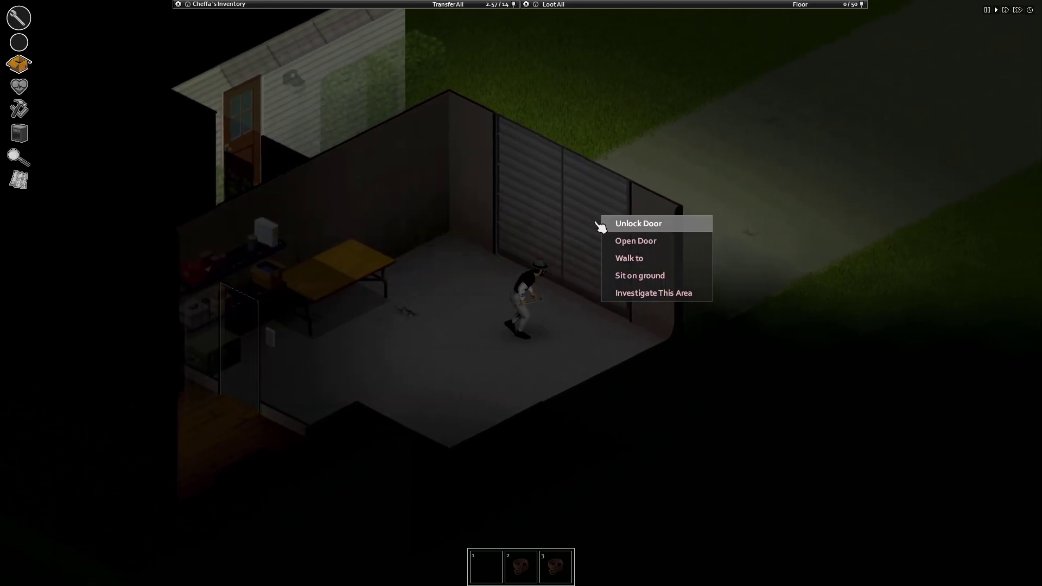
{"action": "left_click", "coordinate": [460, 351]}
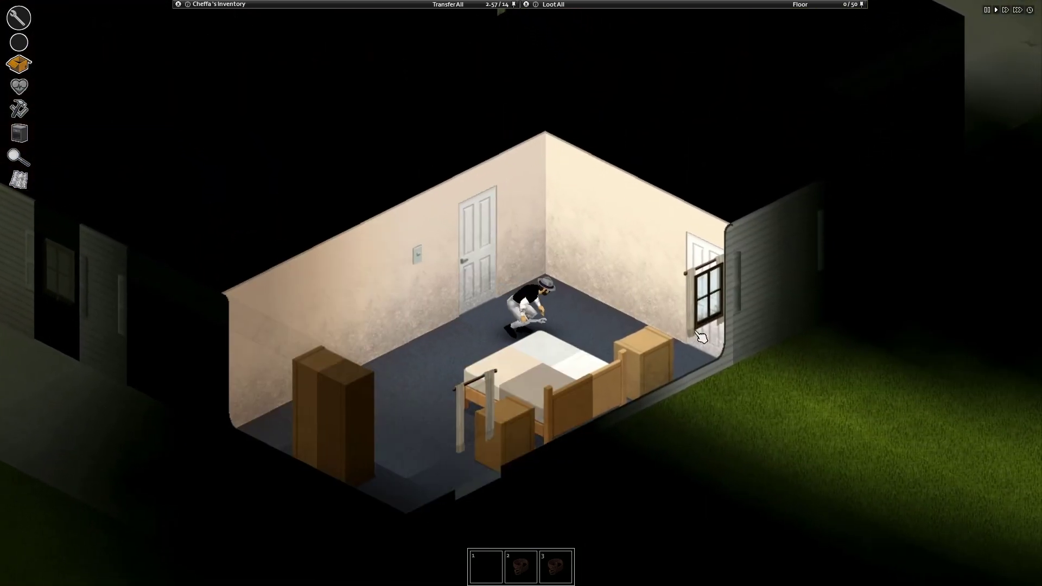
{"action": "right_click", "coordinate": [702, 338]}
{"action": "left_click", "coordinate": [610, 361]}
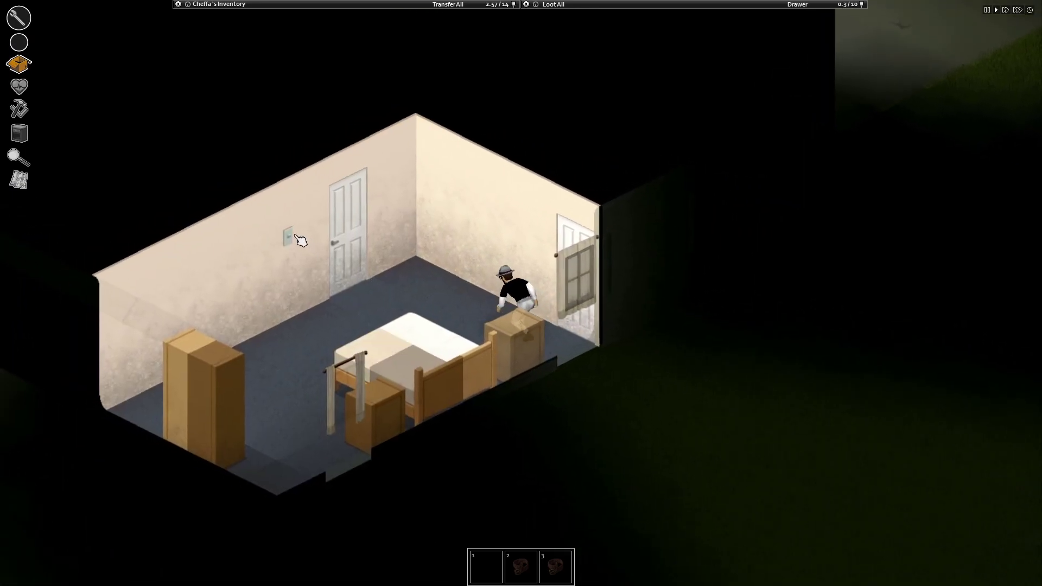
Step: Switch off the bedroom light, then search the bedside drawer and the wardrobe
{"action": "left_click", "coordinate": [290, 237]}
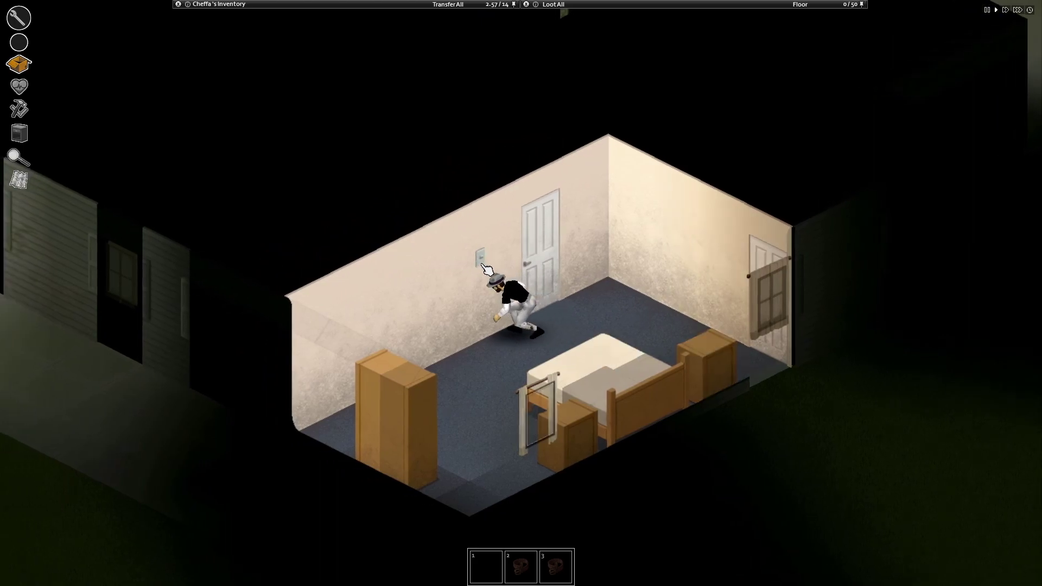
{"action": "left_click", "coordinate": [486, 269]}
{"action": "right_click", "coordinate": [570, 395]}
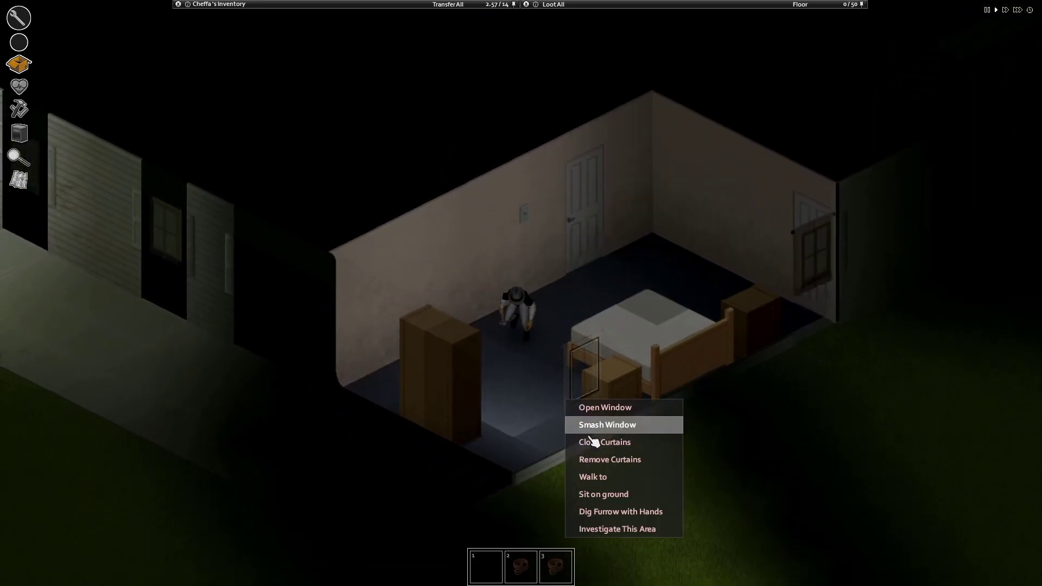
{"action": "left_click", "coordinate": [593, 476]}
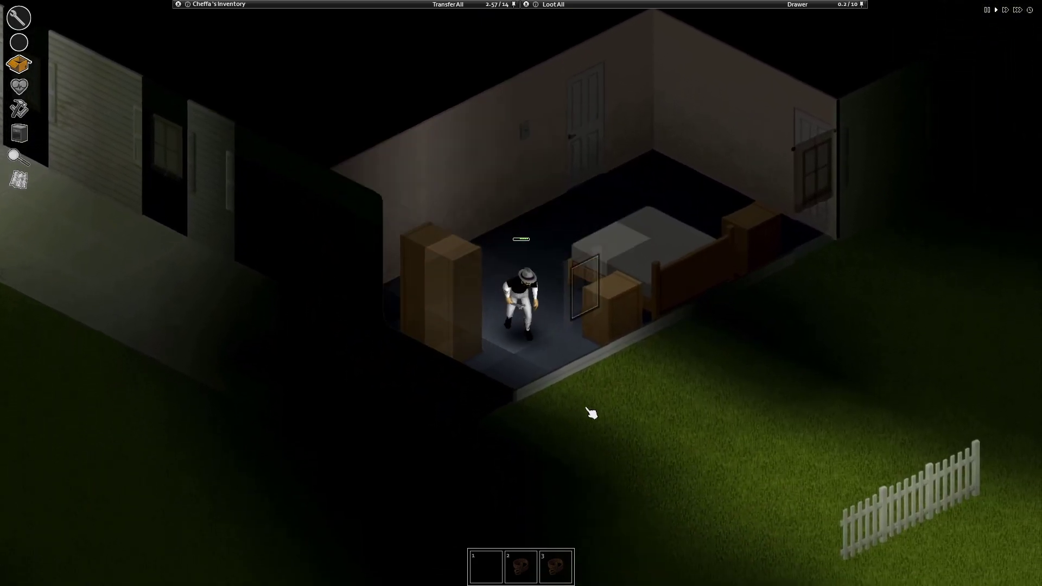
{"action": "left_click", "coordinate": [599, 286]}
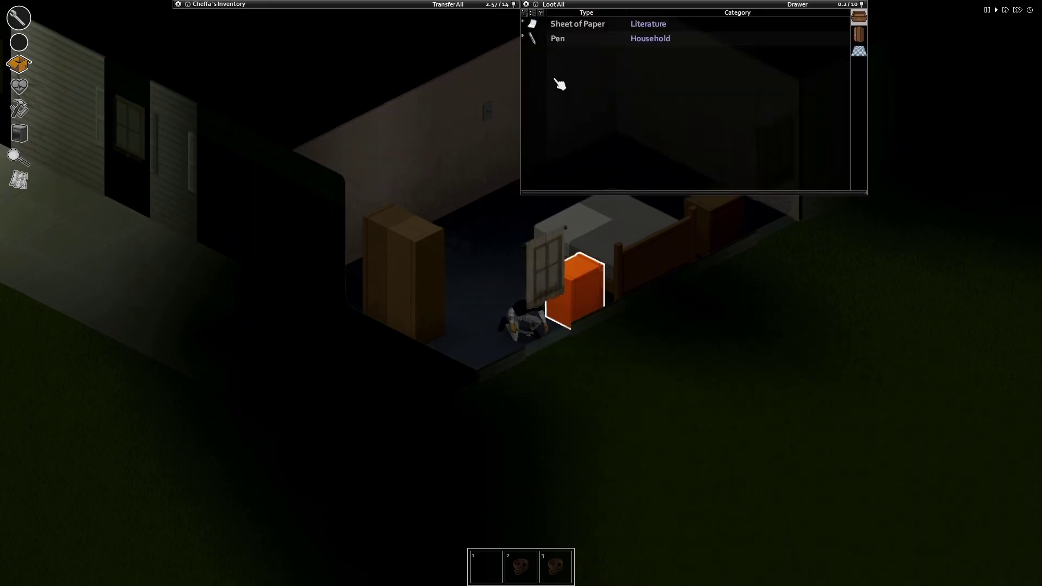
{"action": "left_click", "coordinate": [418, 293]}
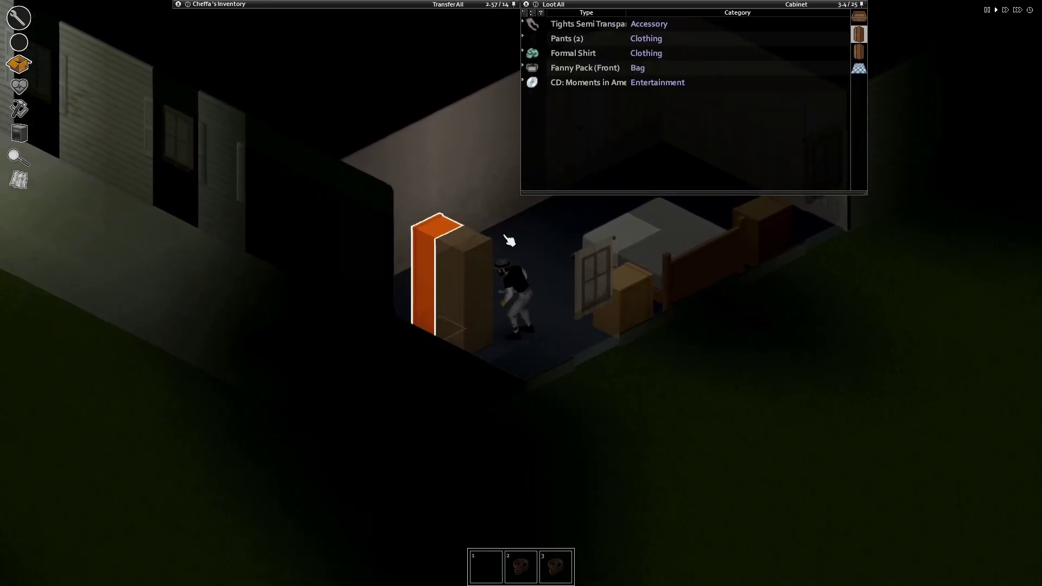
Step: Take Pants and wear the Fanny Pack from the wardrobe, then check the neighbouring cabinet
{"action": "right_click", "coordinate": [573, 46]}
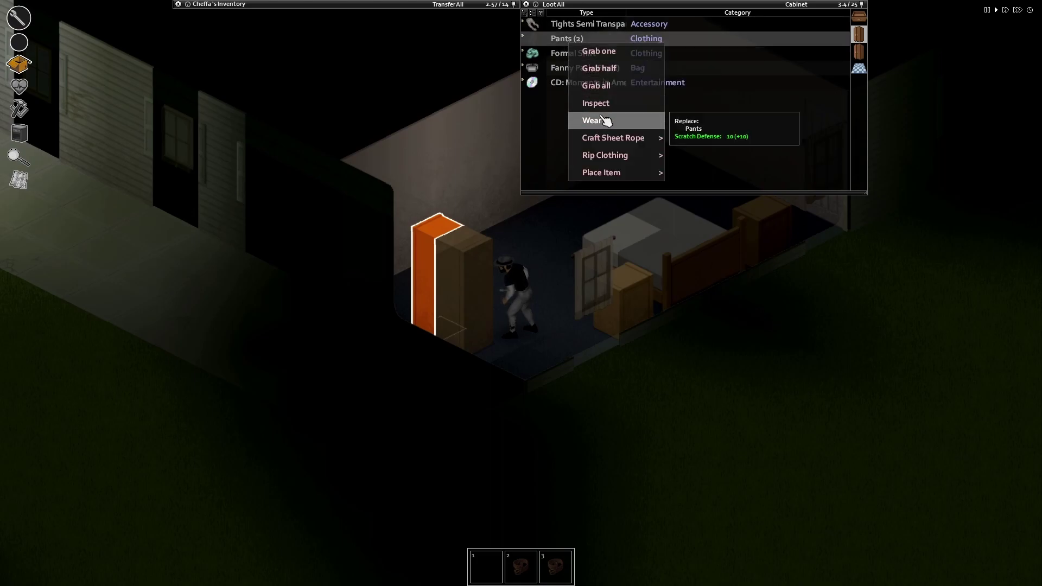
{"action": "left_click", "coordinate": [606, 121]}
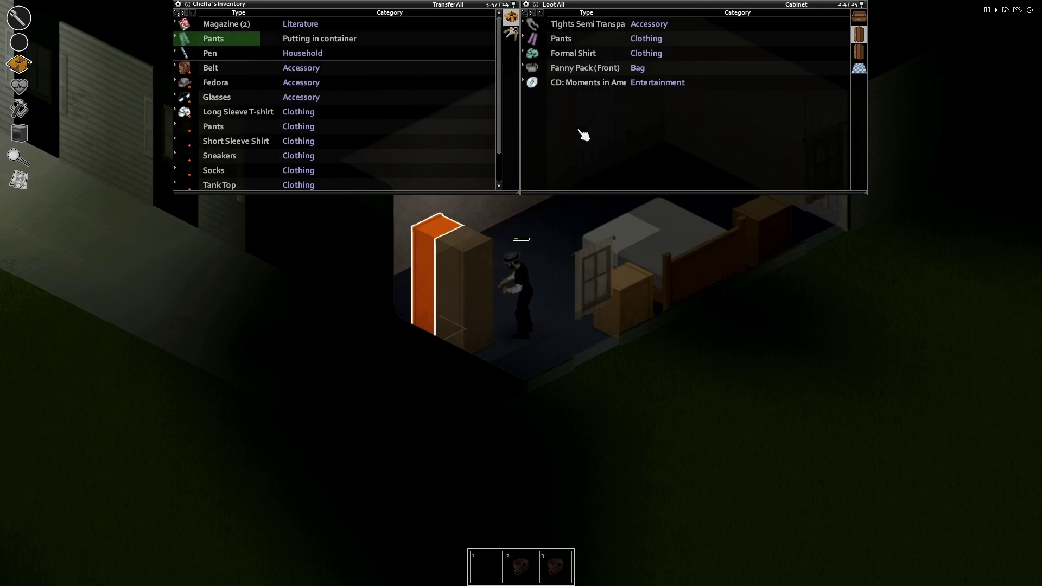
{"action": "right_click", "coordinate": [581, 72]}
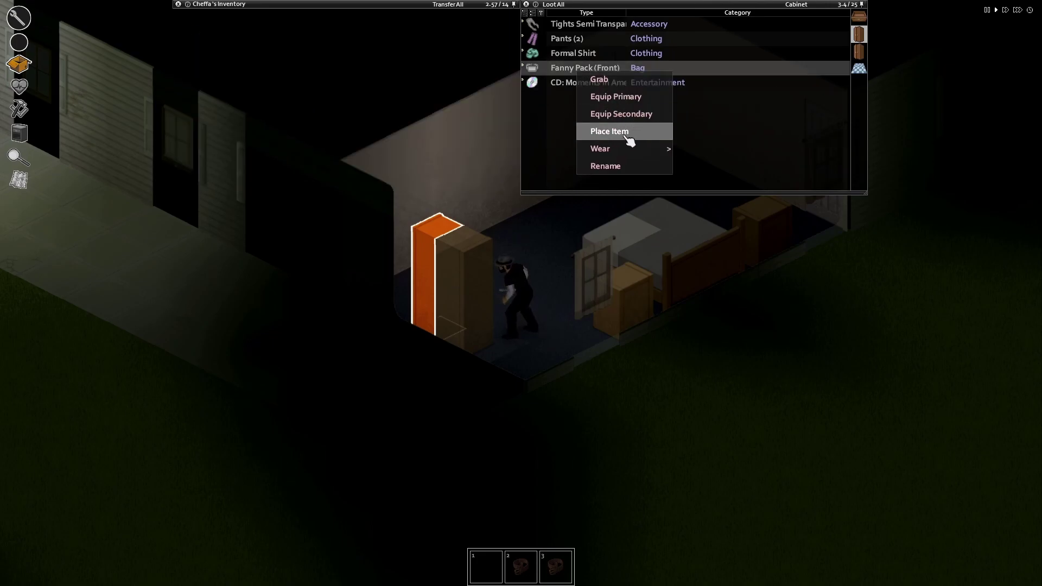
{"action": "left_click", "coordinate": [714, 152]}
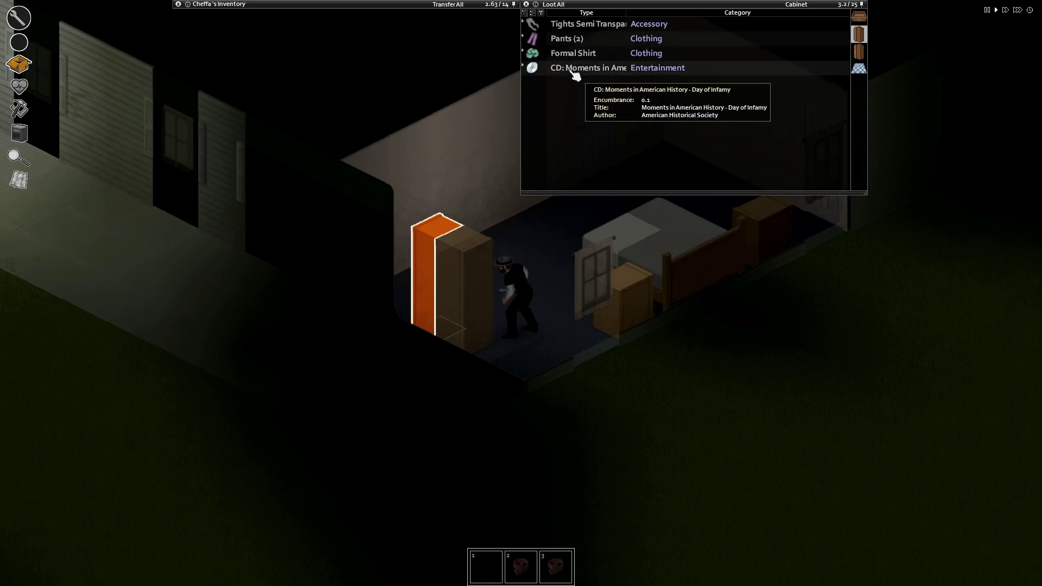
{"action": "mouse_move", "coordinate": [244, 4]}
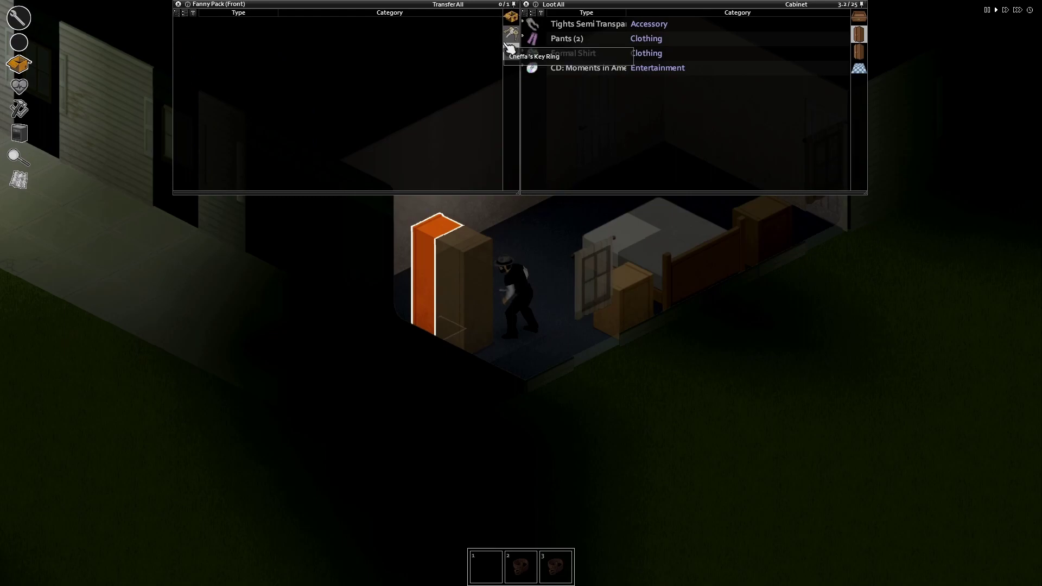
{"action": "left_click", "coordinate": [483, 280]}
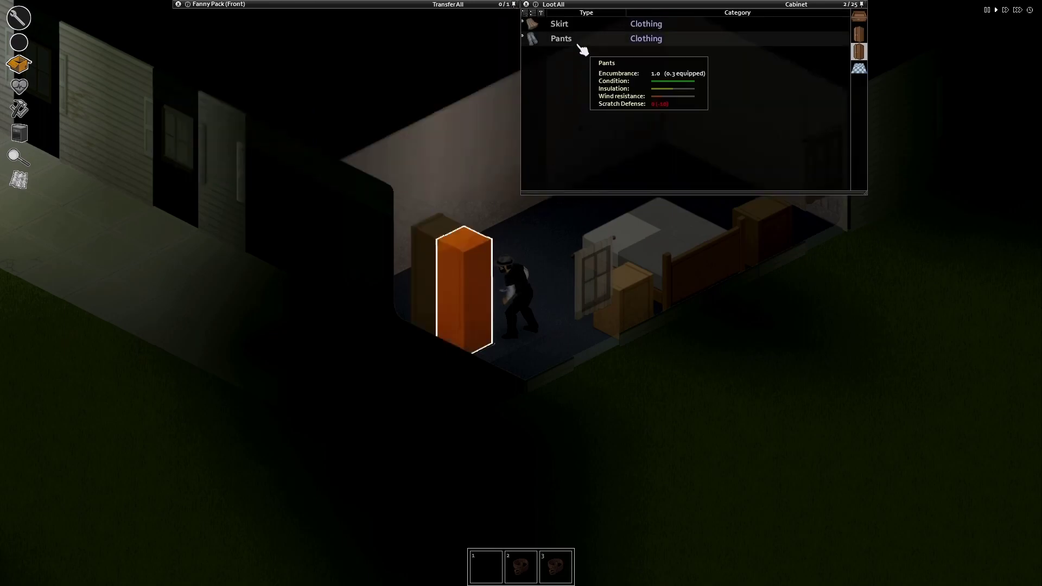
{"action": "key", "text": "s"}
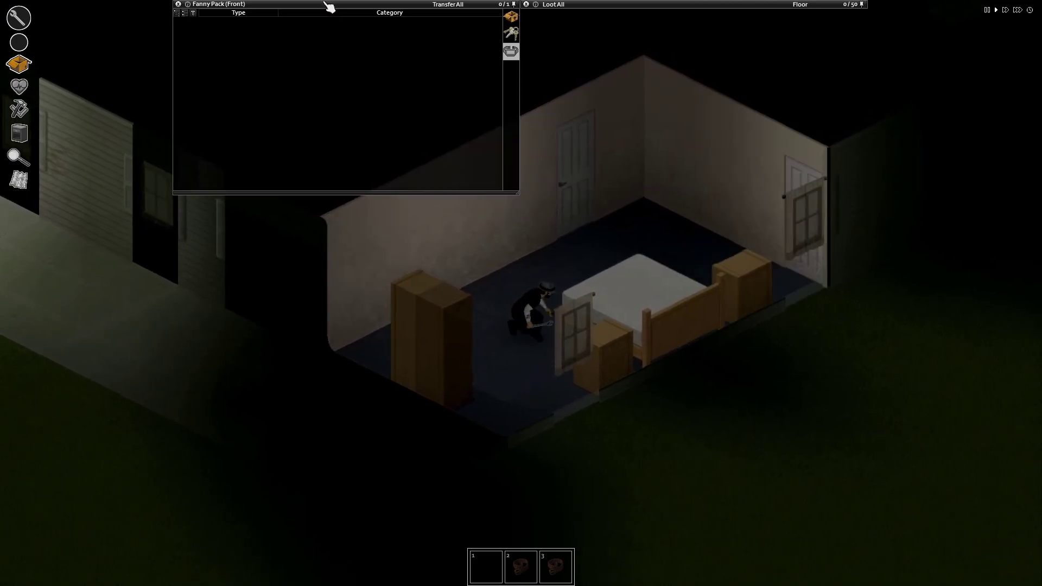
Step: Enter the bathroom, take down the bathtub curtains, and search the wall cabinet
{"action": "right_click", "coordinate": [606, 209]}
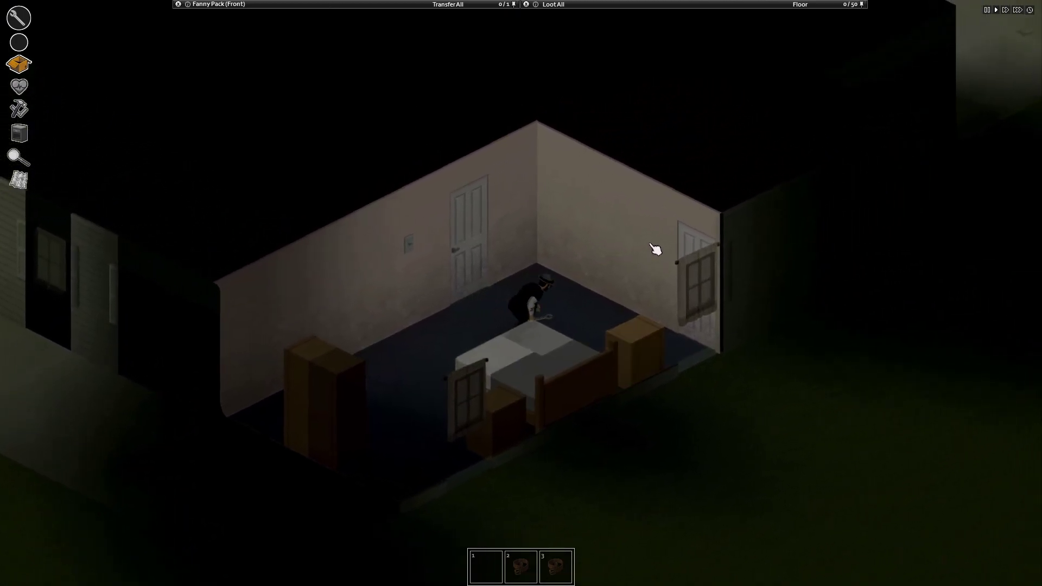
{"action": "key", "text": "d"}
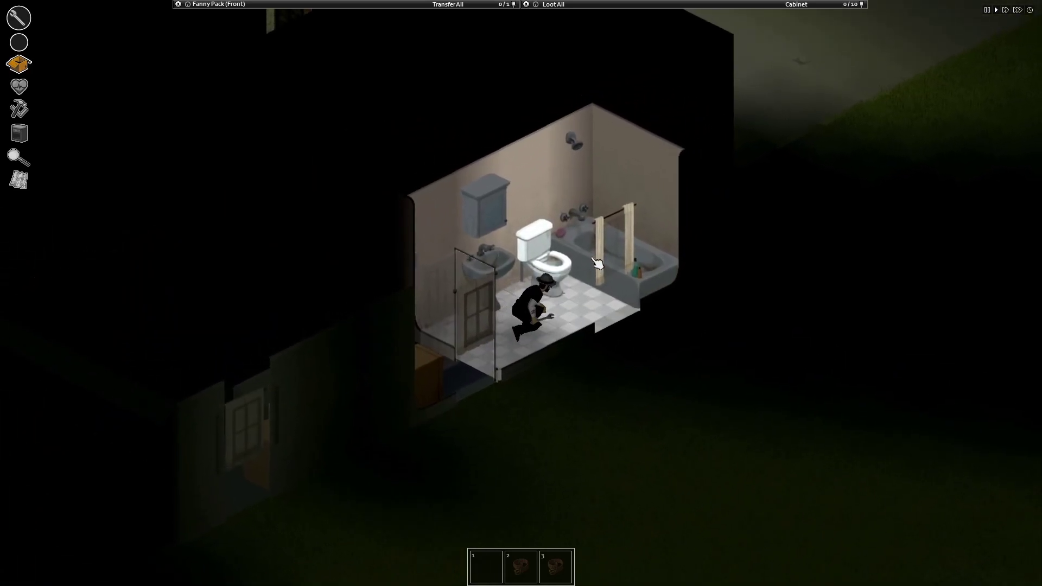
{"action": "right_click", "coordinate": [602, 260]}
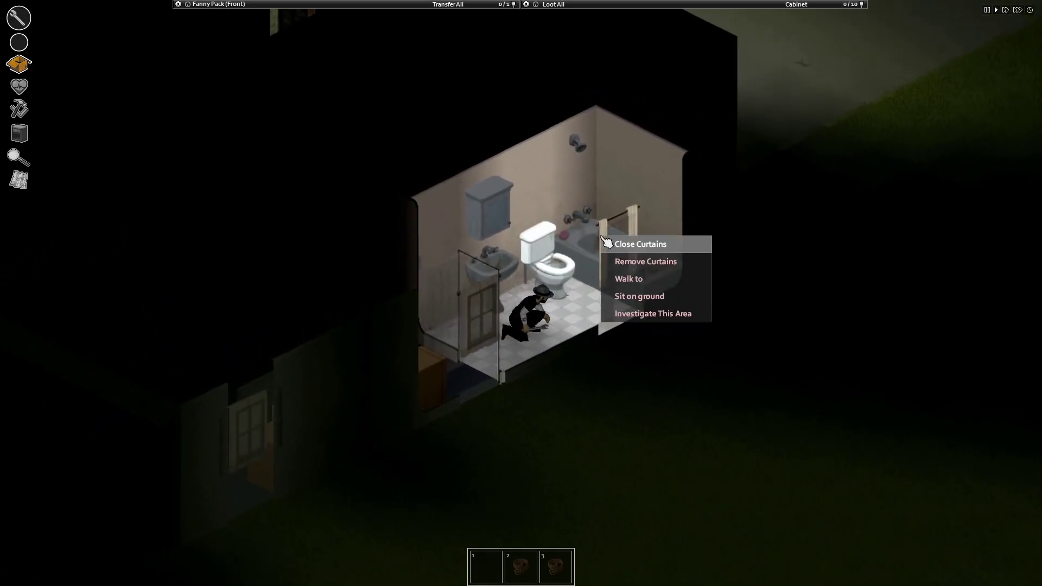
{"action": "left_click", "coordinate": [645, 261]}
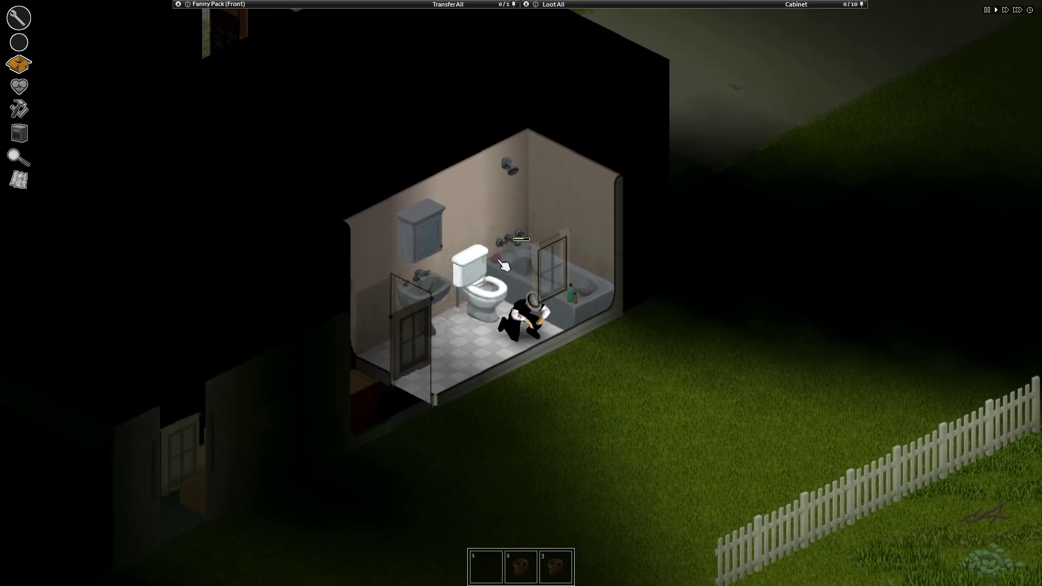
{"action": "left_click", "coordinate": [505, 269]}
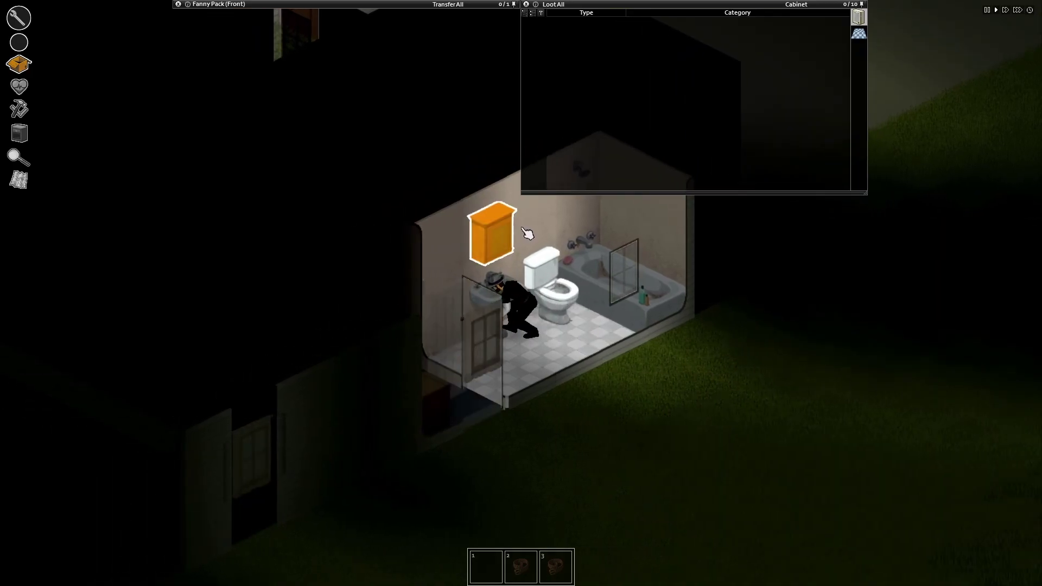
Step: Walk back through the bedroom and hallway into the kitchen
{"action": "left_click", "coordinate": [489, 297]}
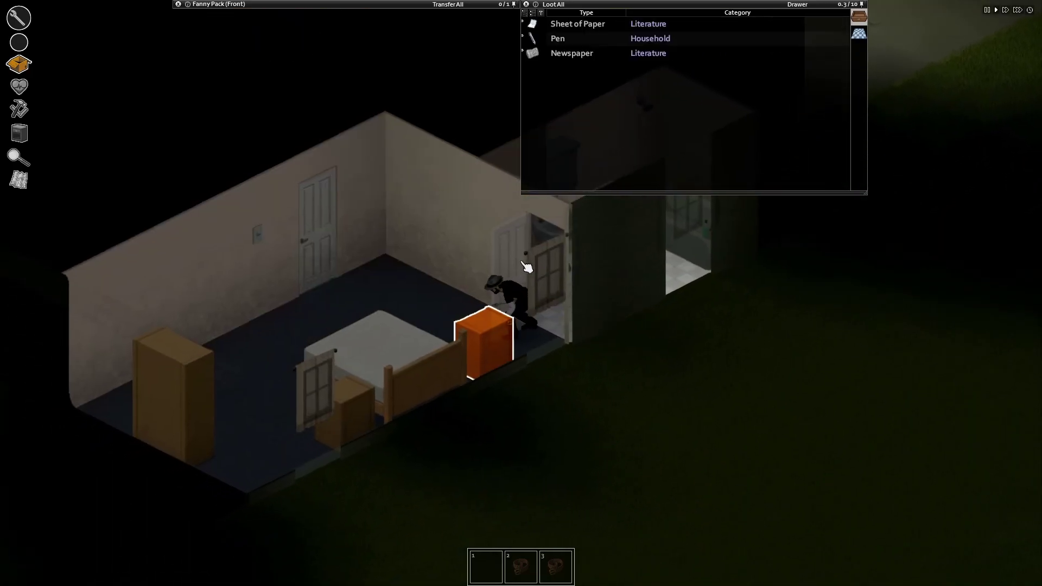
{"action": "key", "text": "w"}
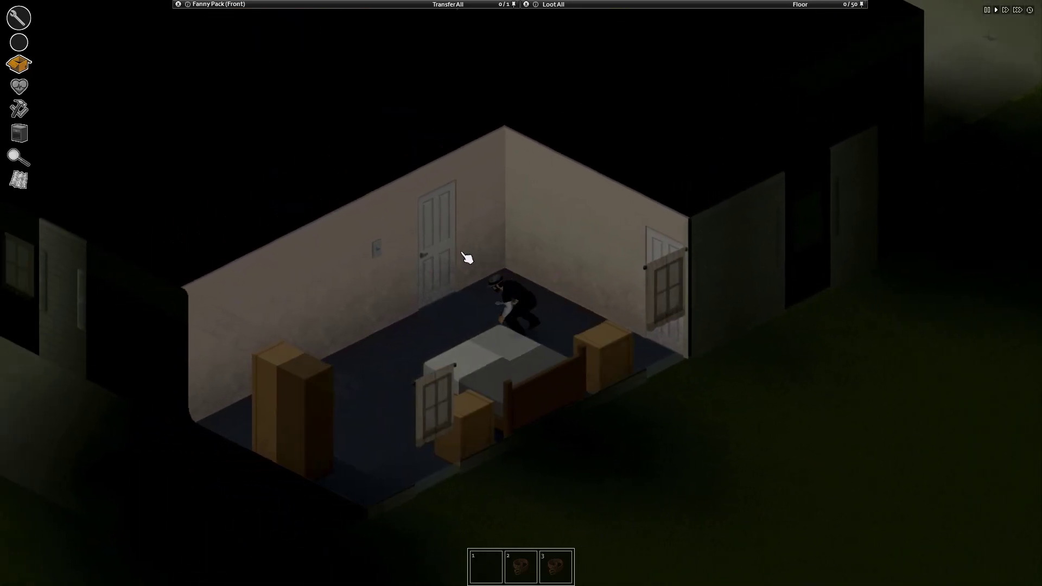
{"action": "key", "text": "w"}
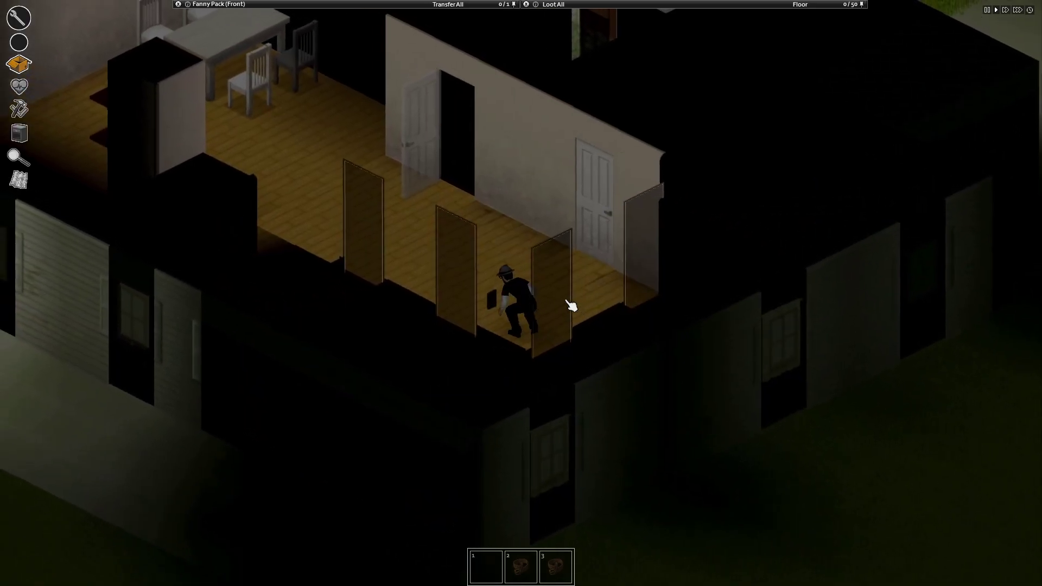
{"action": "key", "text": "w"}
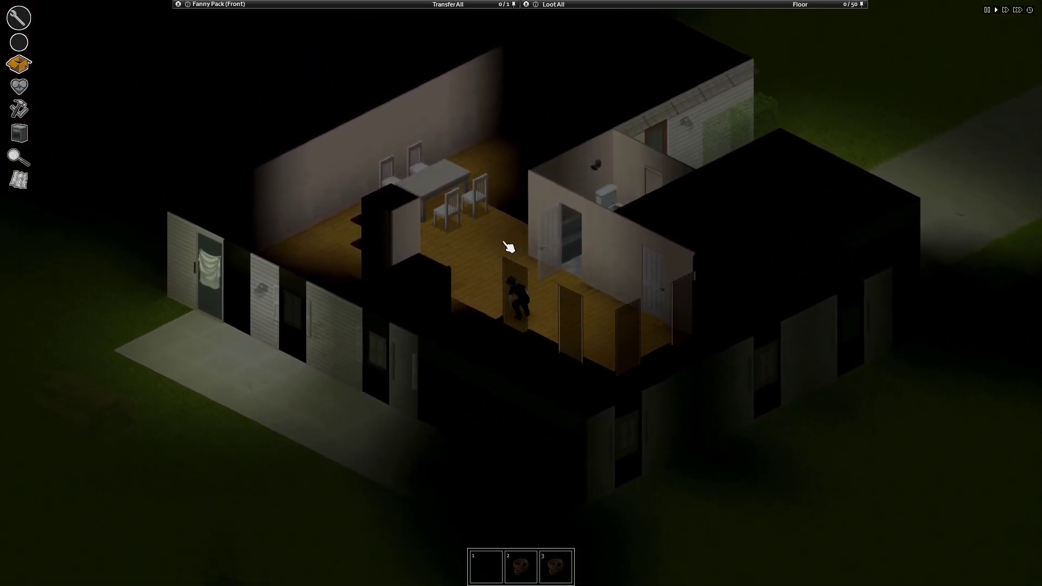
{"action": "scroll", "coordinate": [493, 248], "scroll_direction": "down", "scroll_amount": 2}
{"action": "scroll", "coordinate": [492, 248], "scroll_direction": "up", "scroll_amount": 2}
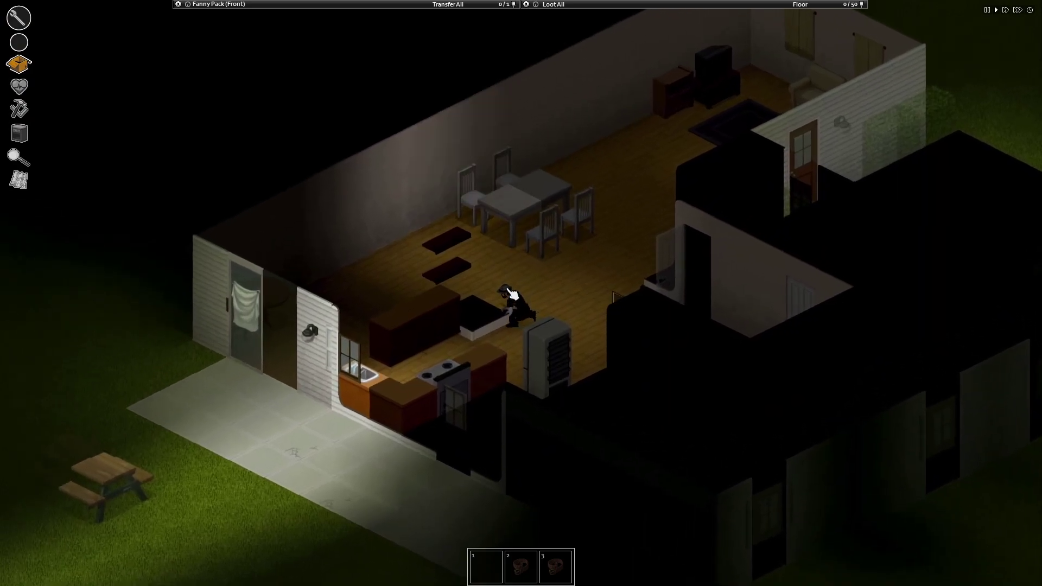
{"action": "scroll", "coordinate": [507, 291], "scroll_direction": "up", "scroll_amount": 2}
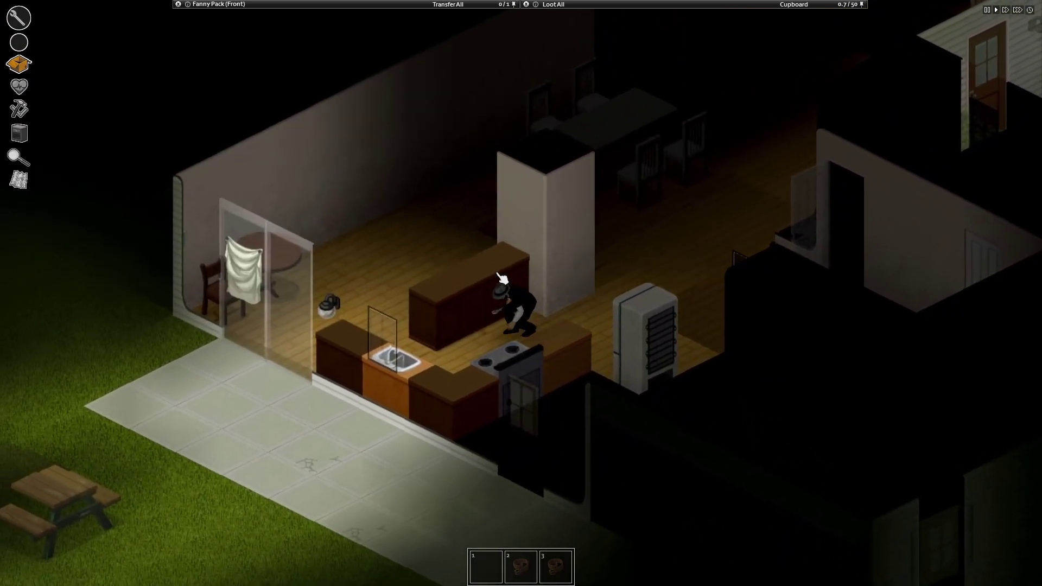
{"action": "scroll", "coordinate": [501, 279], "scroll_direction": "down", "scroll_amount": 3}
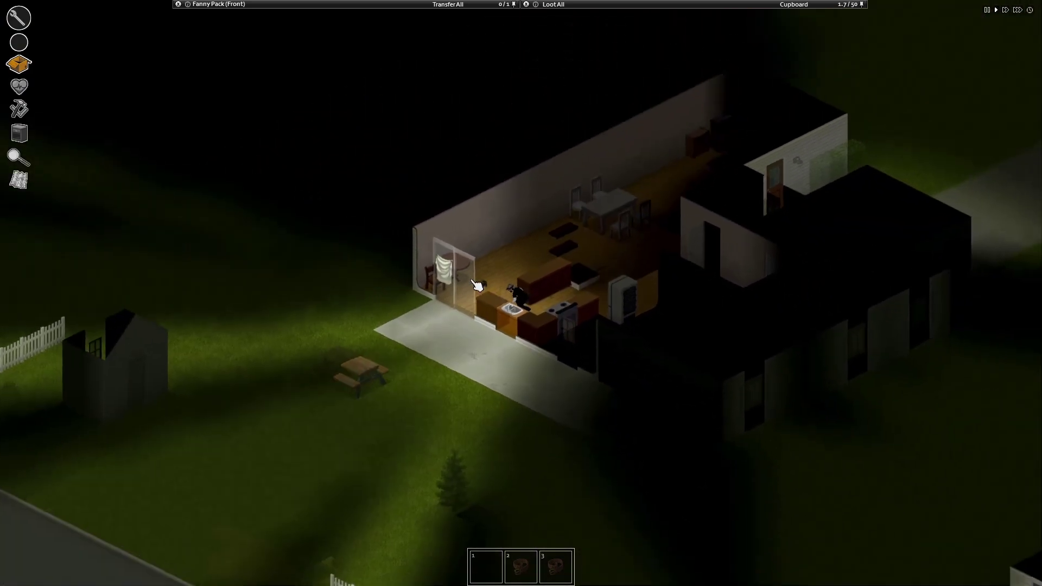
{"action": "scroll", "coordinate": [472, 279], "scroll_direction": "down", "scroll_amount": 3}
{"action": "scroll", "coordinate": [489, 293], "scroll_direction": "up", "scroll_amount": 3}
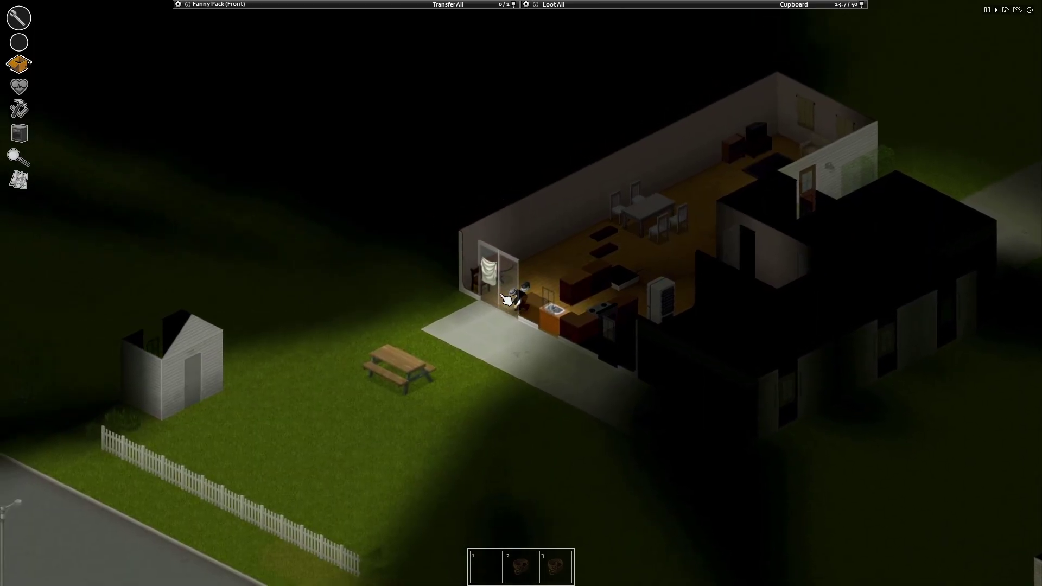
Step: Step out through the sliding glass door onto the patio, toward the backyard shed
{"action": "left_click", "coordinate": [505, 295]}
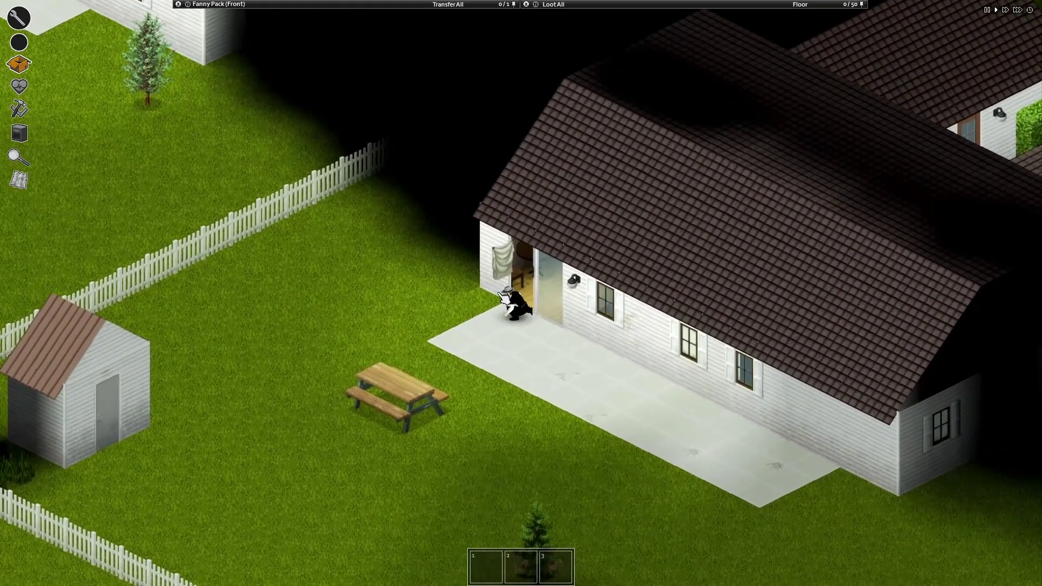
{"action": "left_click", "coordinate": [511, 280]}
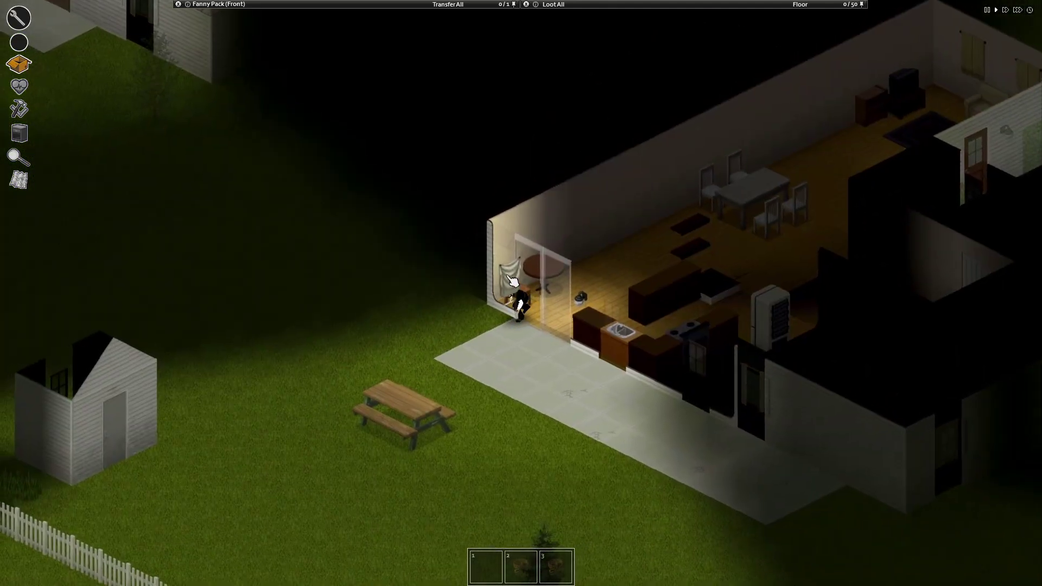
{"action": "right_click", "coordinate": [511, 281]}
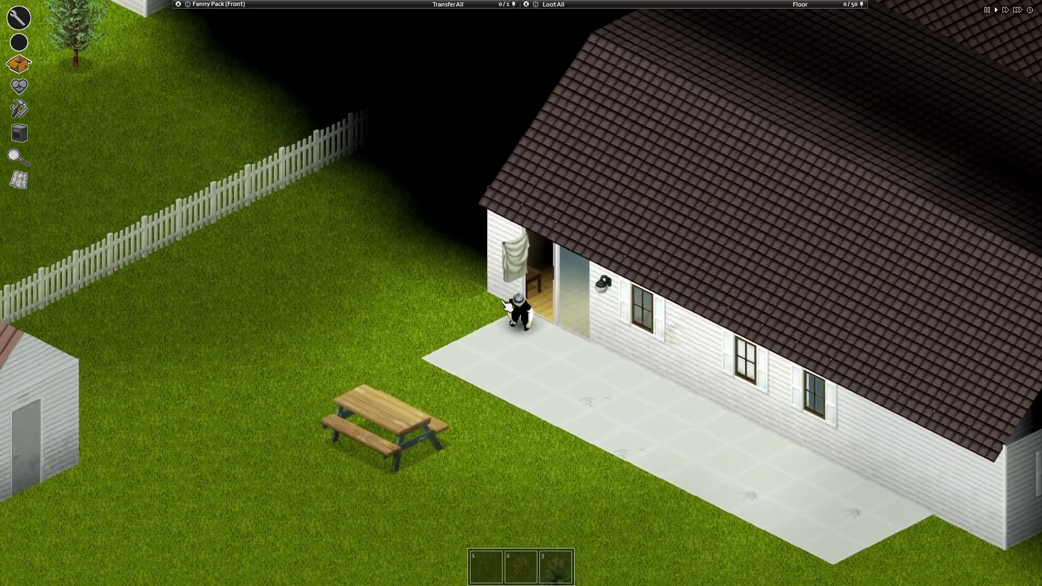
{"action": "scroll", "coordinate": [521, 308], "scroll_direction": "up", "scroll_amount": 5}
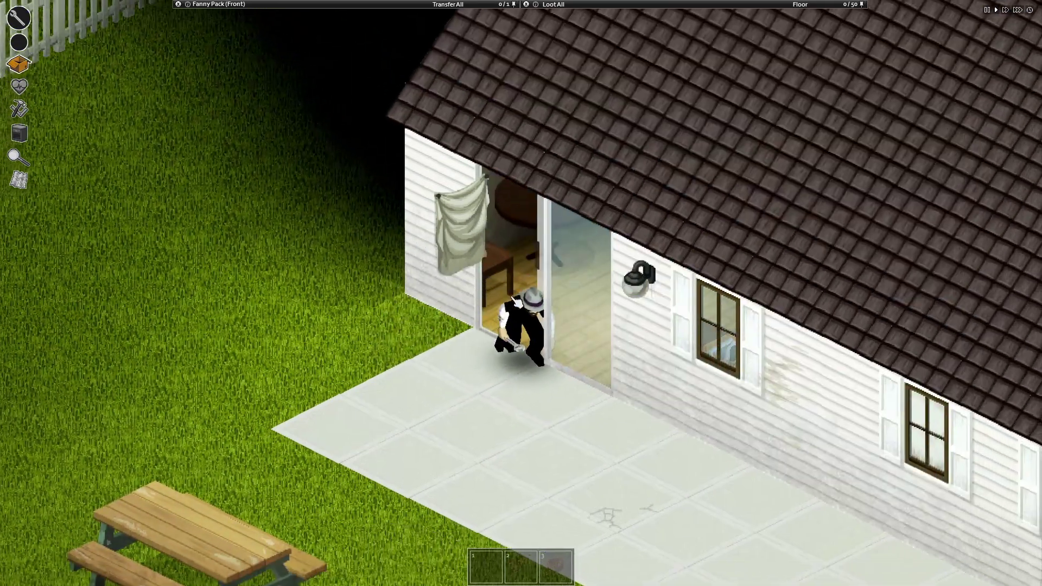
{"action": "scroll", "coordinate": [489, 317], "scroll_direction": "down", "scroll_amount": 2}
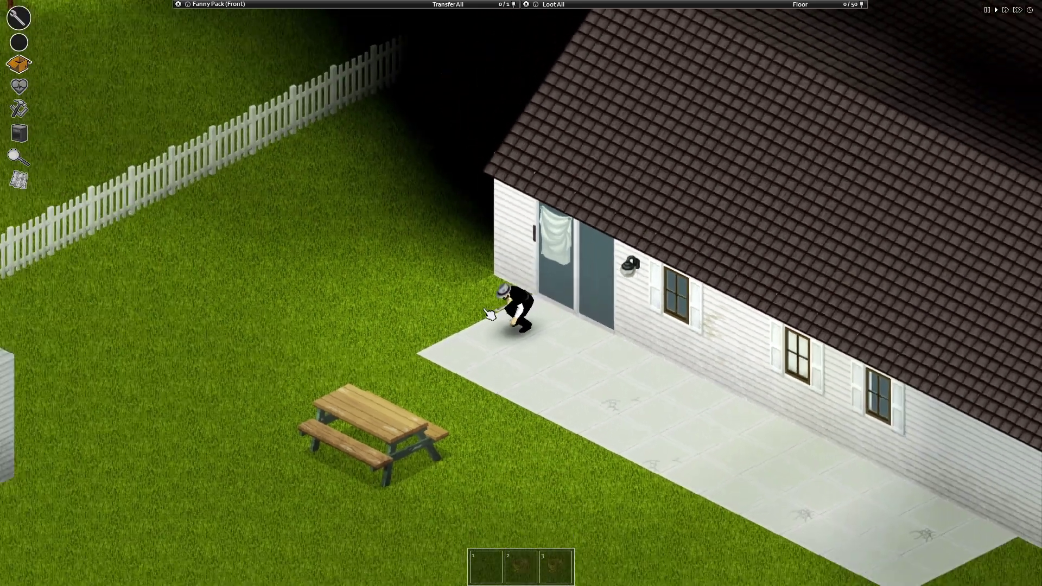
{"action": "scroll", "coordinate": [497, 325], "scroll_direction": "down", "scroll_amount": 1}
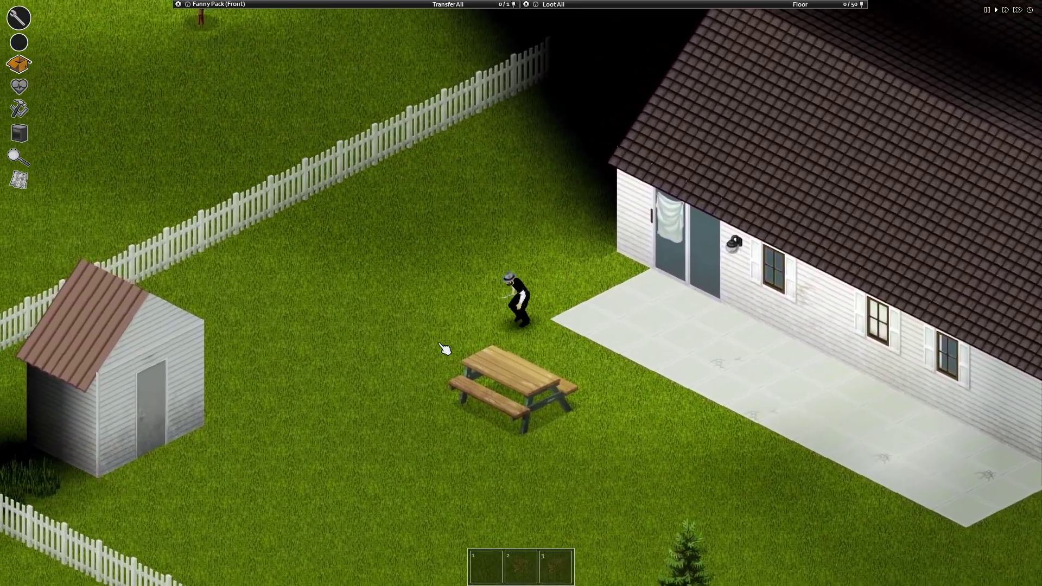
{"action": "scroll", "coordinate": [419, 338], "scroll_direction": "down", "scroll_amount": 2}
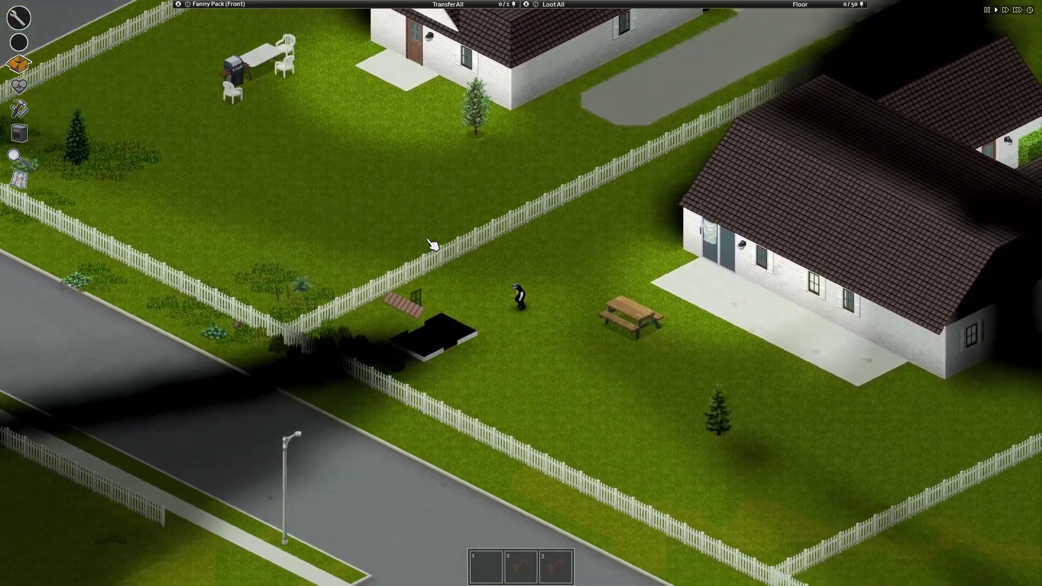
{"action": "scroll", "coordinate": [426, 262], "scroll_direction": "up", "scroll_amount": 2}
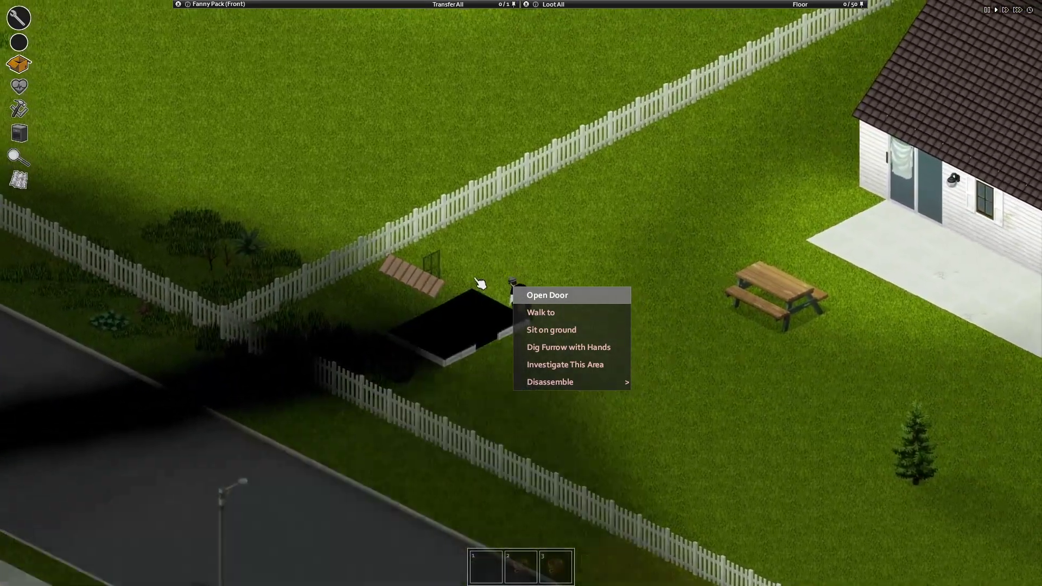
Step: Open the shed window, climb inside, search the tool shelves and target the generator
{"action": "right_click", "coordinate": [454, 277]}
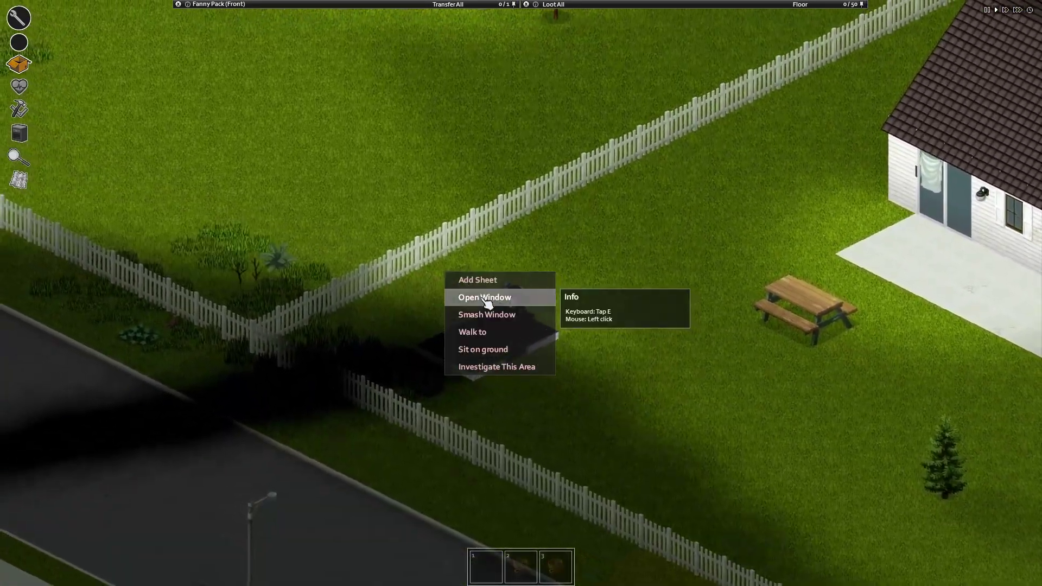
{"action": "left_click", "coordinate": [485, 296]}
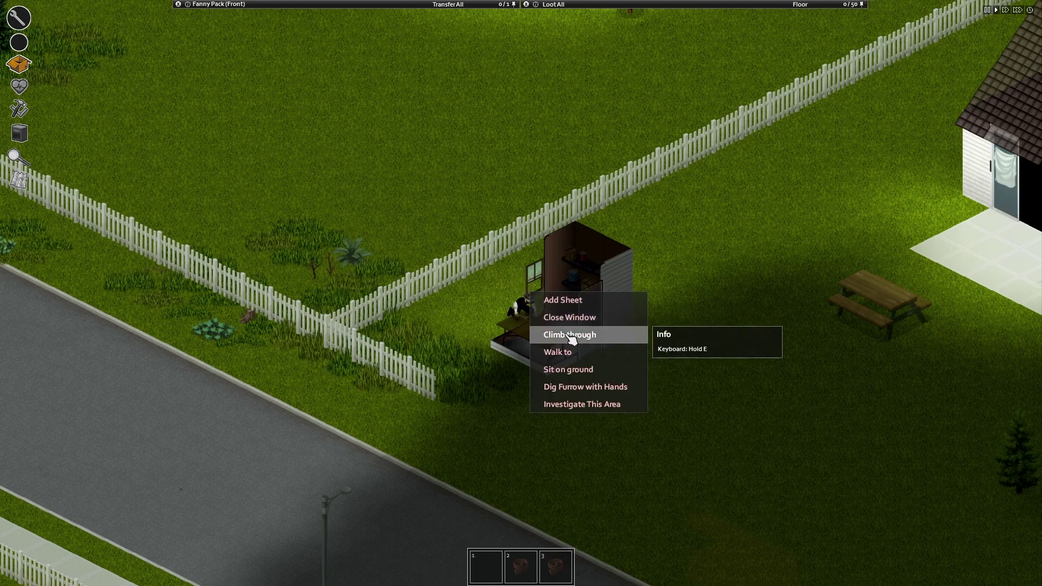
{"action": "left_click", "coordinate": [572, 340]}
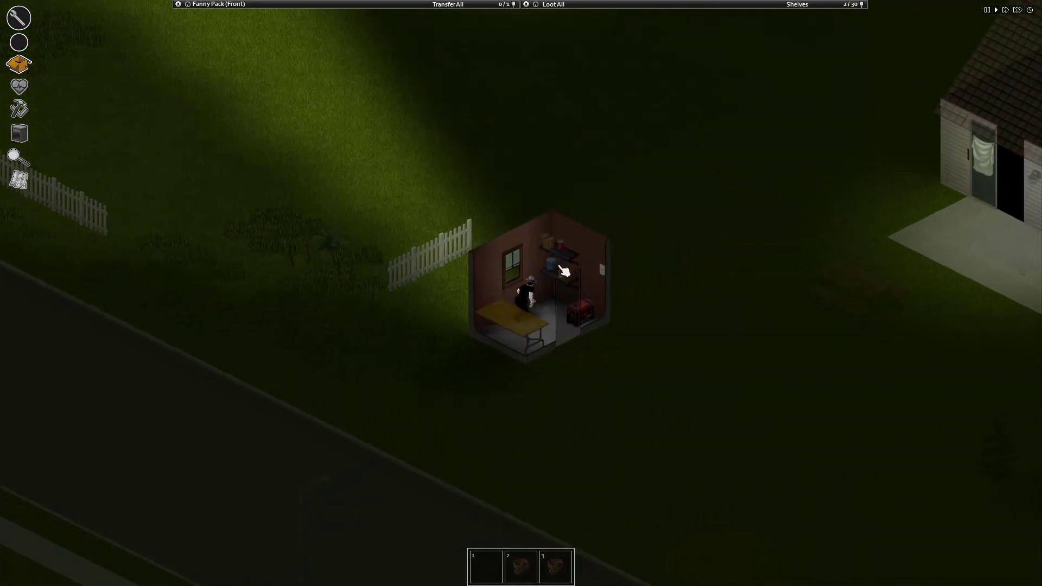
{"action": "left_click", "coordinate": [562, 257]}
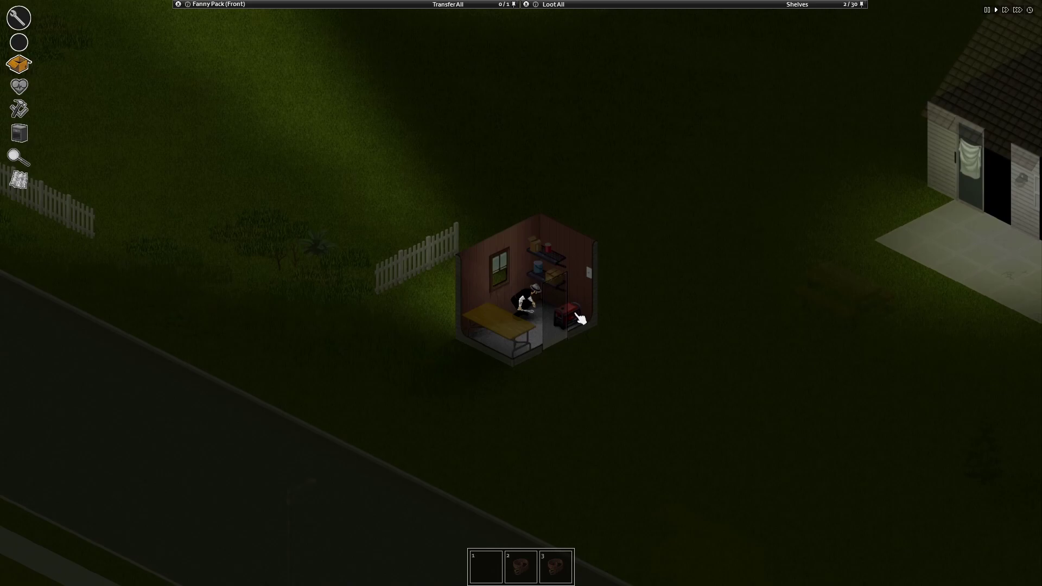
{"action": "right_click", "coordinate": [550, 317]}
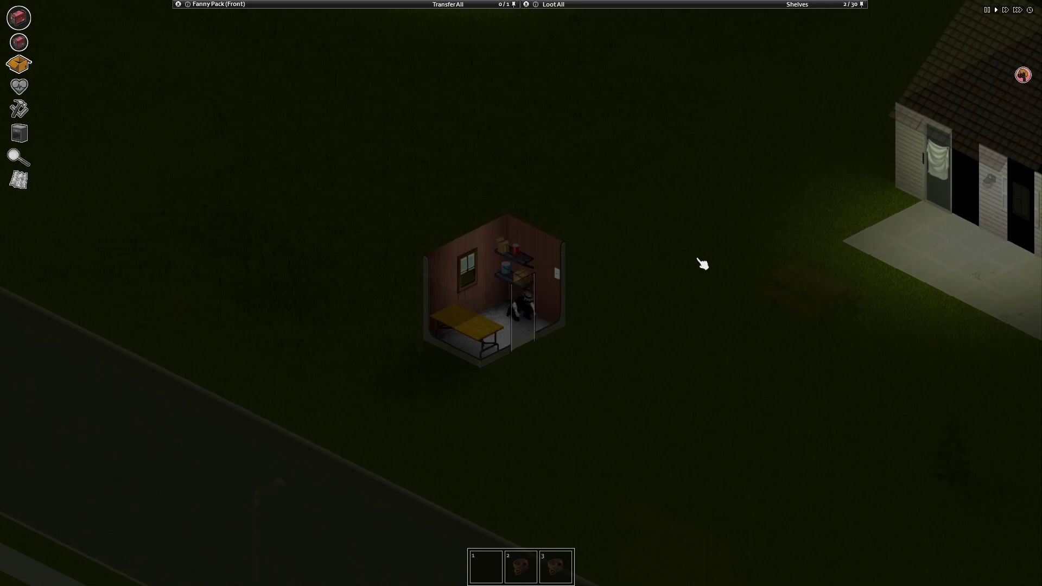
Step: Close the shed window and leave through the shed door carrying the generator
{"action": "right_click", "coordinate": [521, 277]}
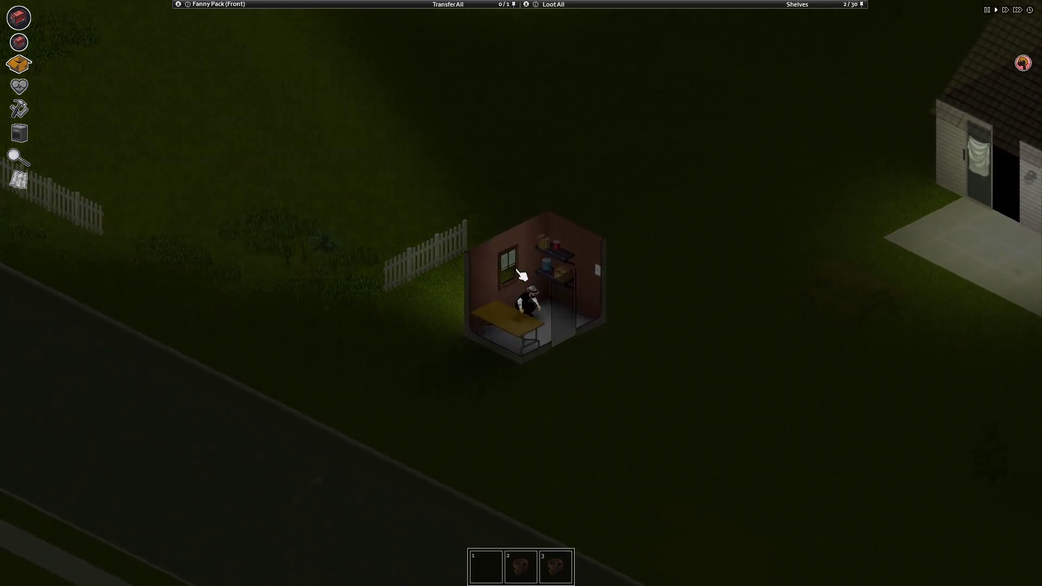
{"action": "right_click", "coordinate": [521, 275]}
{"action": "left_click", "coordinate": [556, 312]}
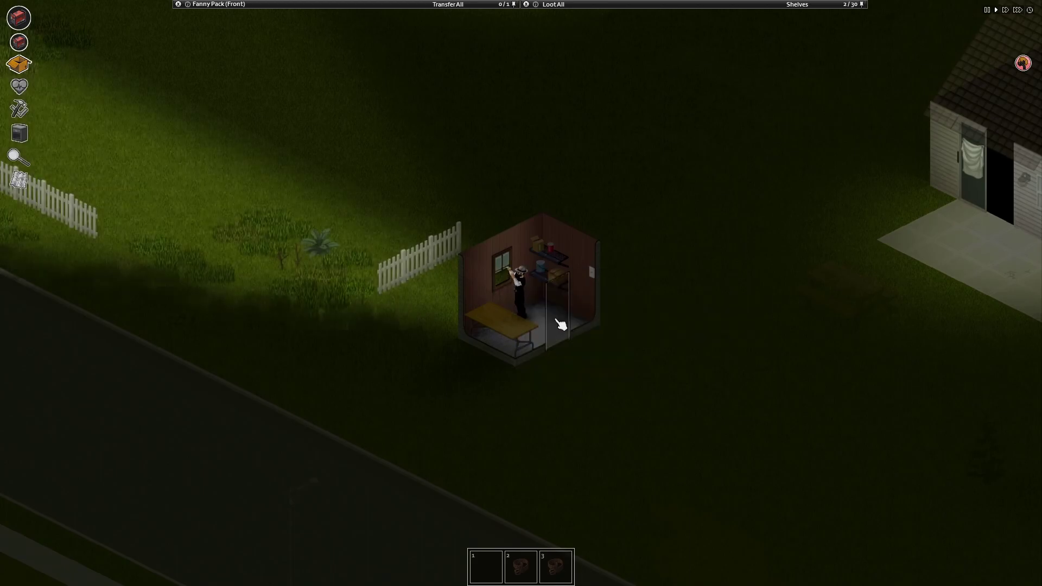
{"action": "left_click", "coordinate": [566, 327]}
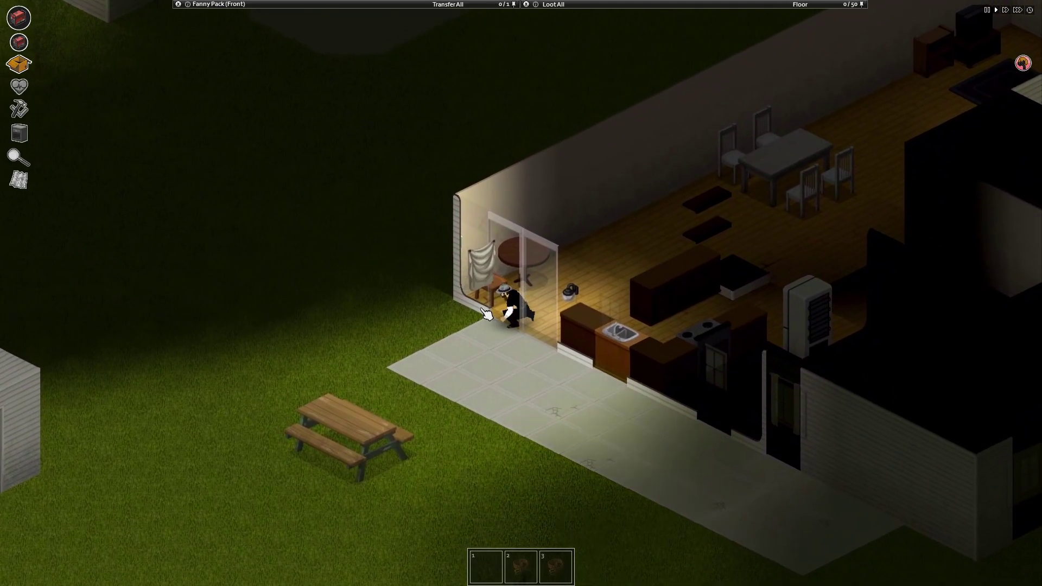
Step: Walk into the house and hang a sheet over the glass door pane
{"action": "key", "text": "w"}
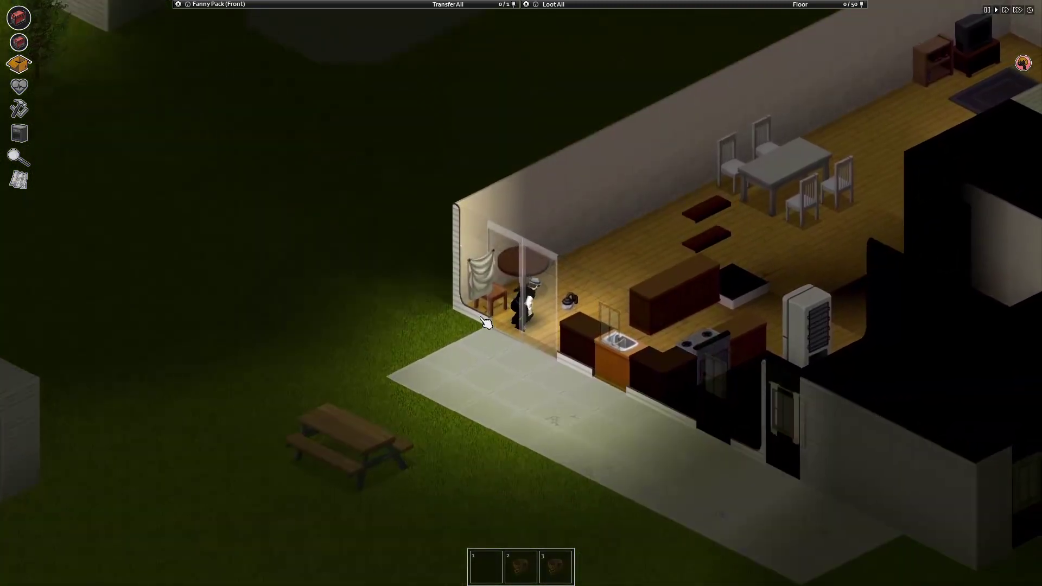
{"action": "right_click", "coordinate": [486, 324]}
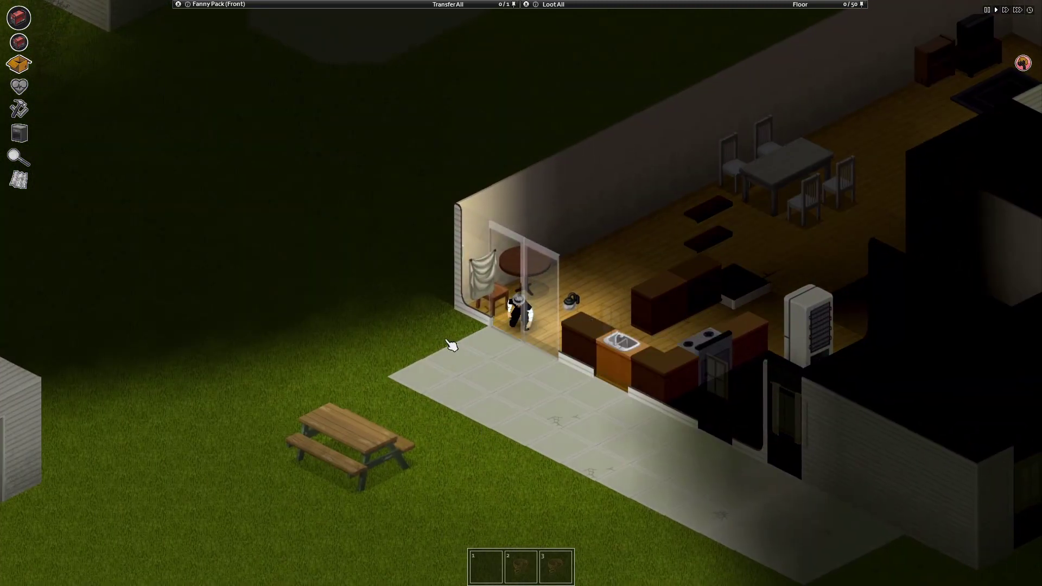
{"action": "scroll", "coordinate": [517, 349], "scroll_direction": "up", "scroll_amount": 2}
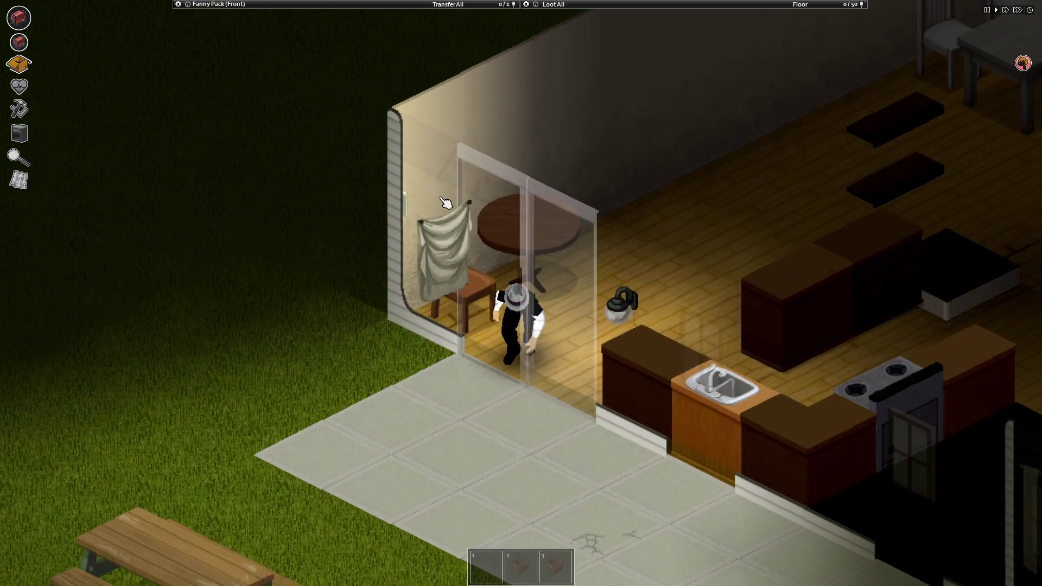
{"action": "right_click", "coordinate": [562, 347]}
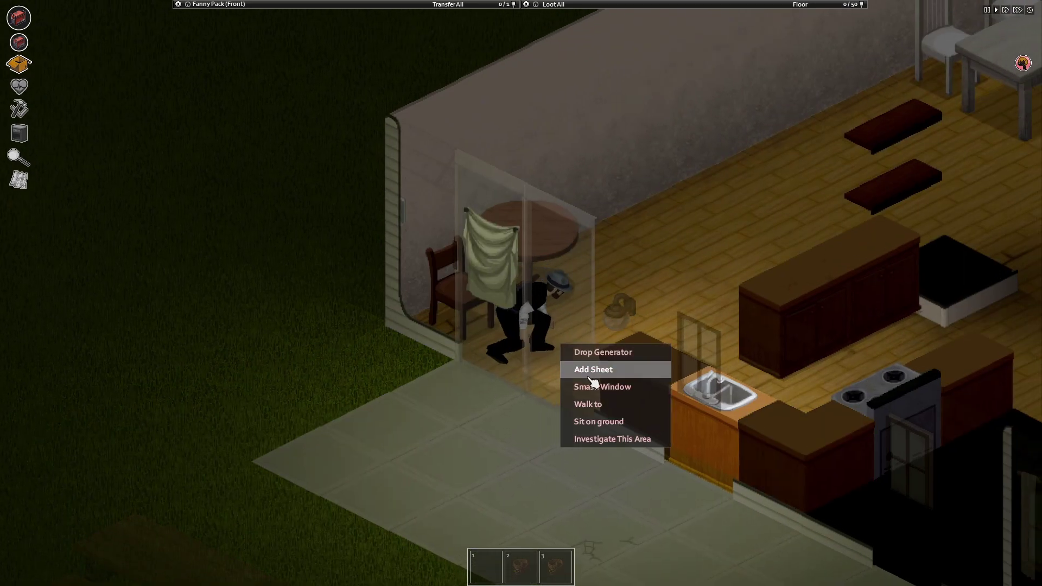
{"action": "left_click", "coordinate": [603, 387]}
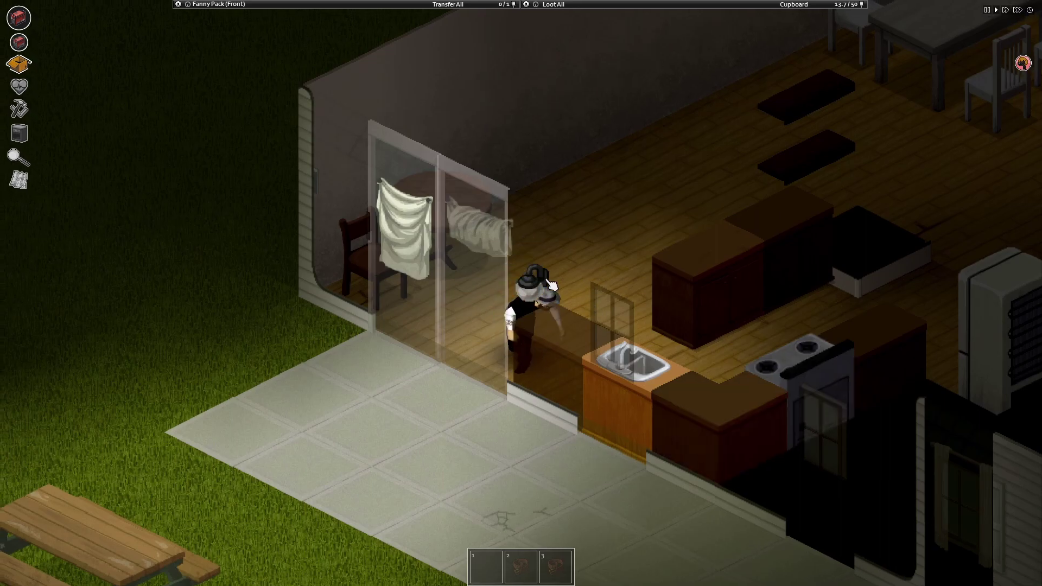
Step: Close the sheet curtains and drop the generator onto the kitchen floor
{"action": "right_click", "coordinate": [481, 262]}
{"action": "left_click", "coordinate": [514, 305]}
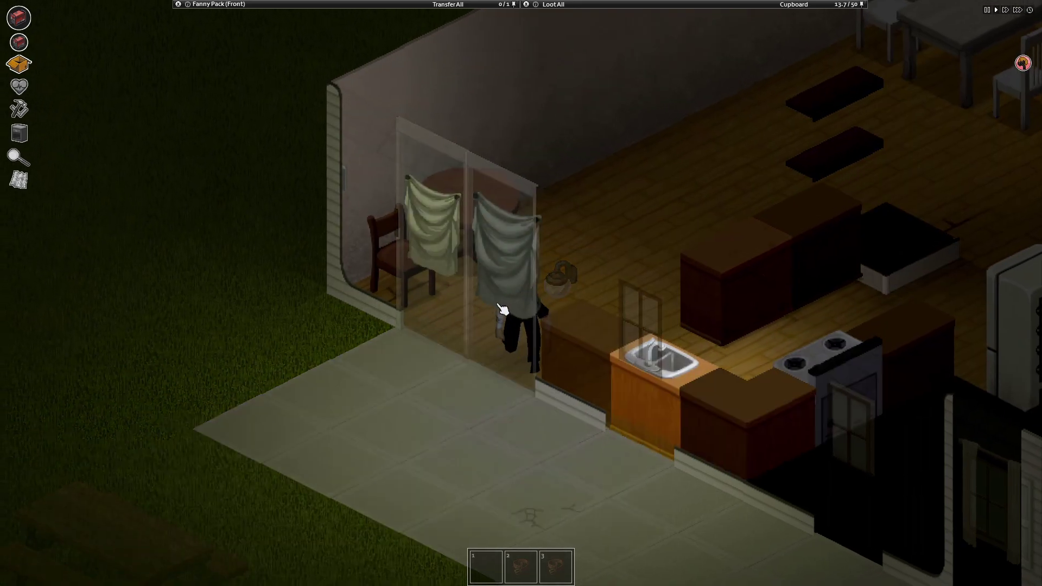
{"action": "scroll", "coordinate": [502, 310], "scroll_direction": "down", "scroll_amount": 2}
{"action": "scroll", "coordinate": [503, 245], "scroll_direction": "down", "scroll_amount": 1}
{"action": "scroll", "coordinate": [501, 115], "scroll_direction": "up", "scroll_amount": 1}
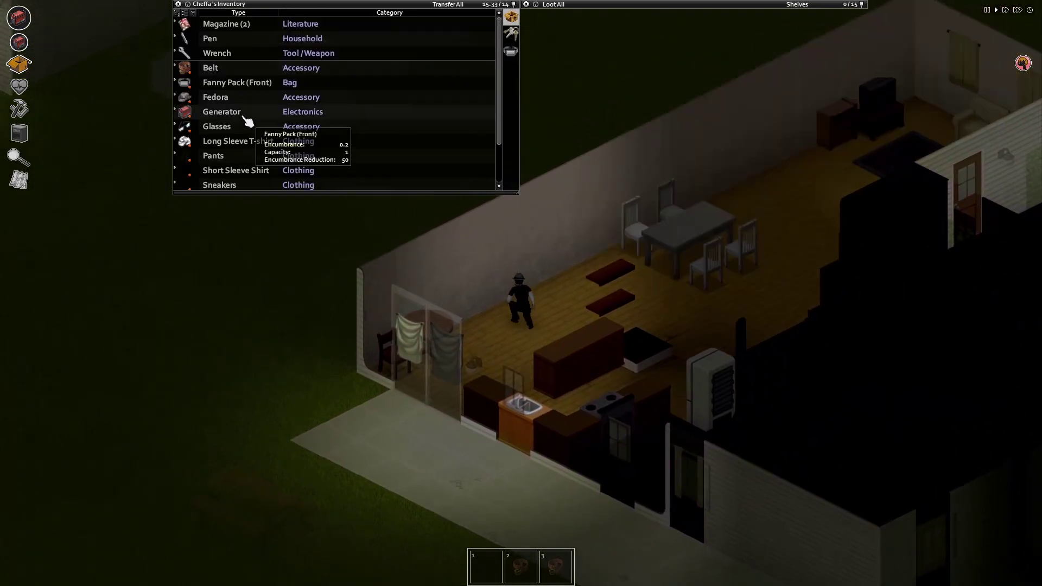
{"action": "left_click_drag", "start_coordinate": [221, 111], "coordinate": [610, 112]}
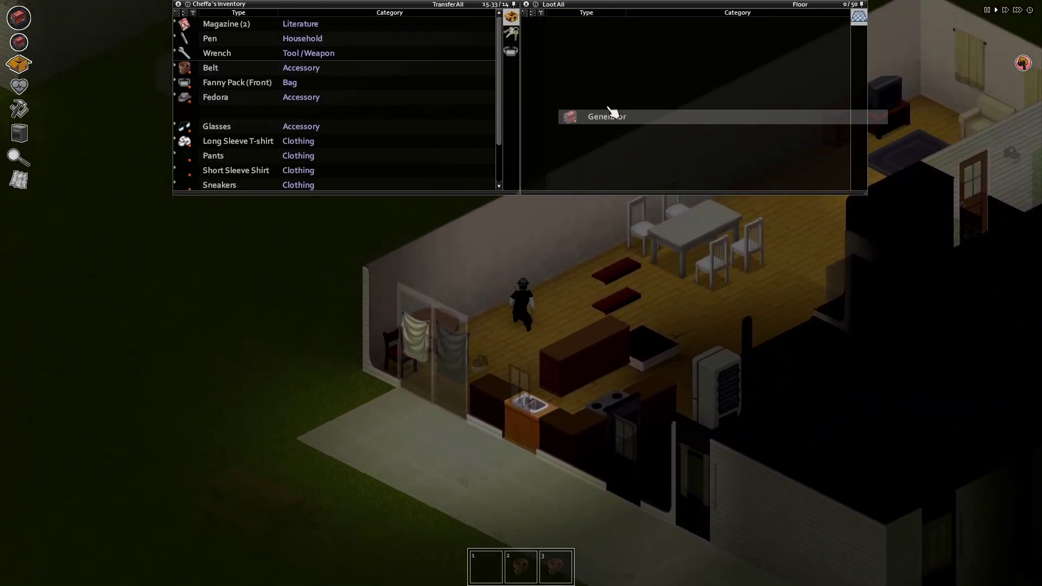
{"action": "right_click", "coordinate": [593, 308]}
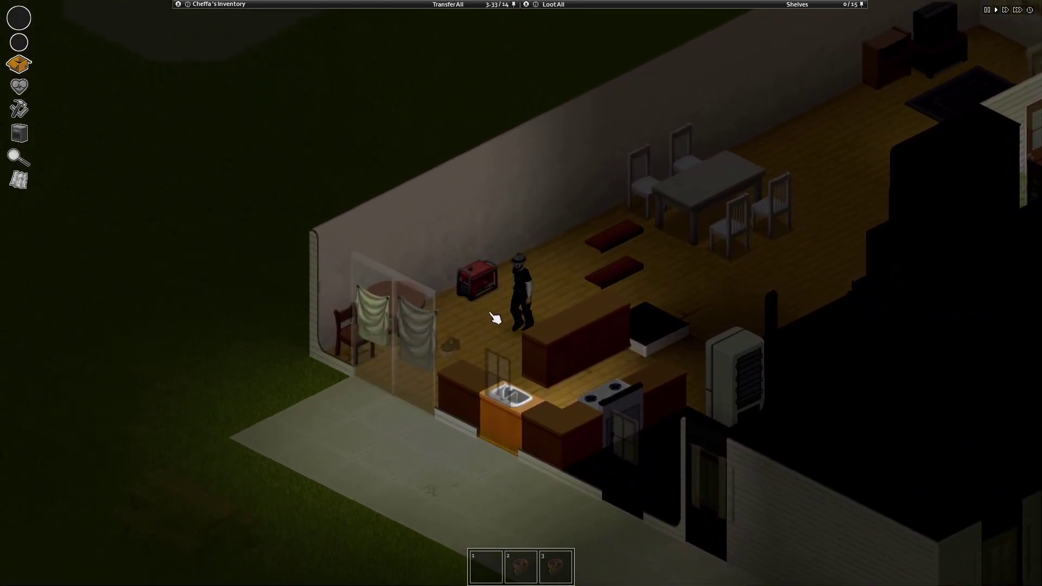
{"action": "scroll", "coordinate": [489, 326], "scroll_direction": "up", "scroll_amount": 3}
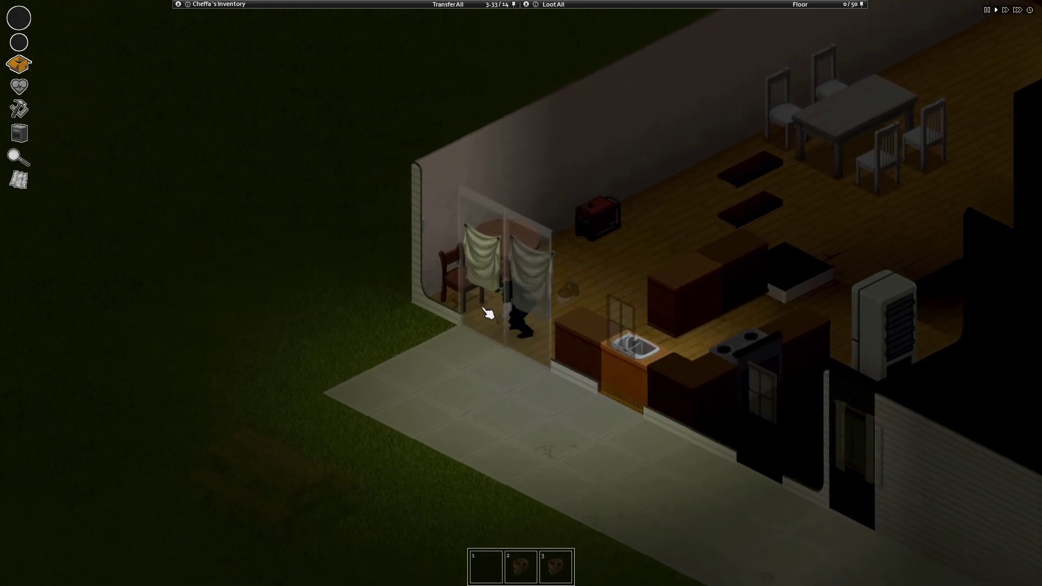
{"action": "scroll", "coordinate": [509, 324], "scroll_direction": "down", "scroll_amount": 3}
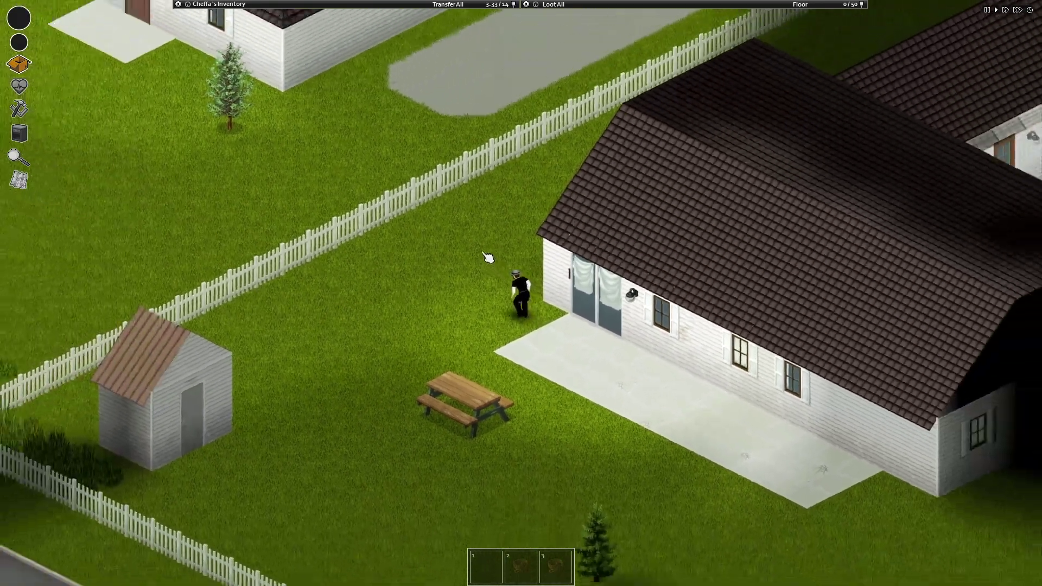
Step: Walk northwest across the lawn to the neighbouring house and open its front door
{"action": "mouse_move", "coordinate": [487, 258]}
{"action": "left_mouse_down"}
{"action": "mouse_move", "coordinate": [505, 236]}
{"action": "mouse_move", "coordinate": [521, 306]}
{"action": "mouse_move", "coordinate": [468, 210]}
{"action": "mouse_move", "coordinate": [478, 211]}
{"action": "left_mouse_up"}
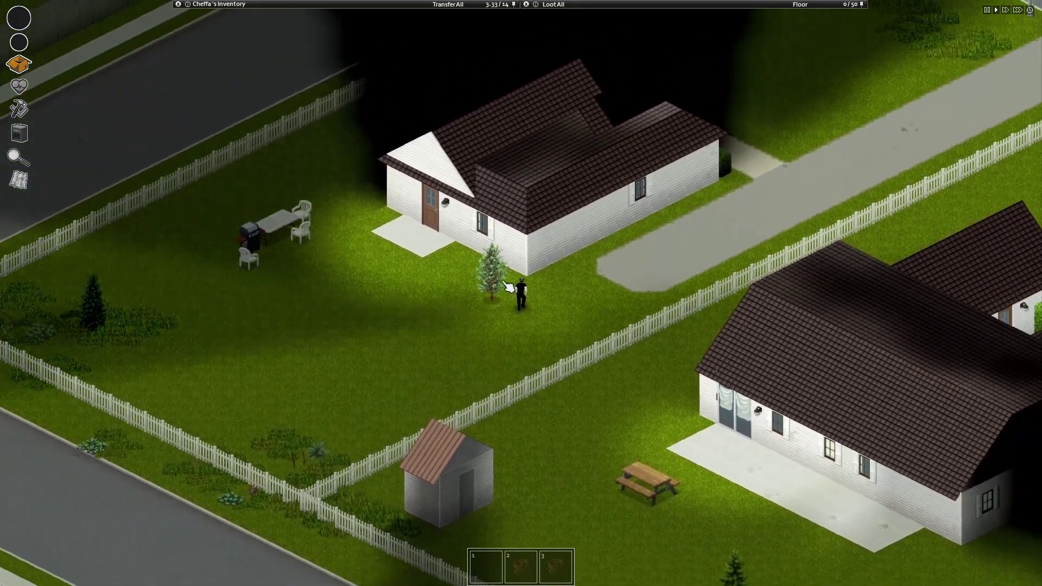
{"action": "left_click_drag", "start_coordinate": [509, 286], "coordinate": [505, 265]}
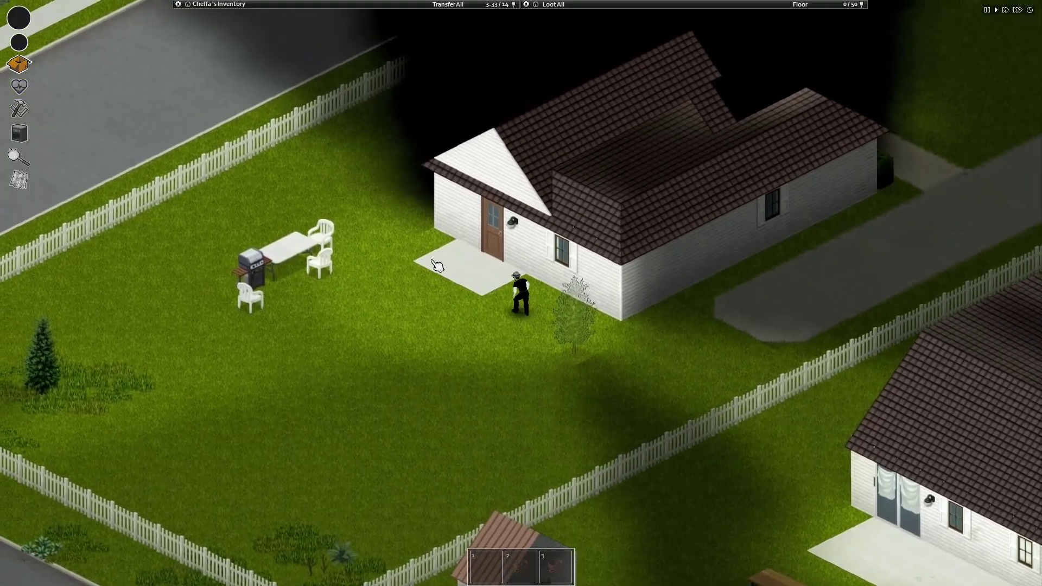
{"action": "scroll", "coordinate": [507, 262], "scroll_direction": "up", "scroll_amount": 2}
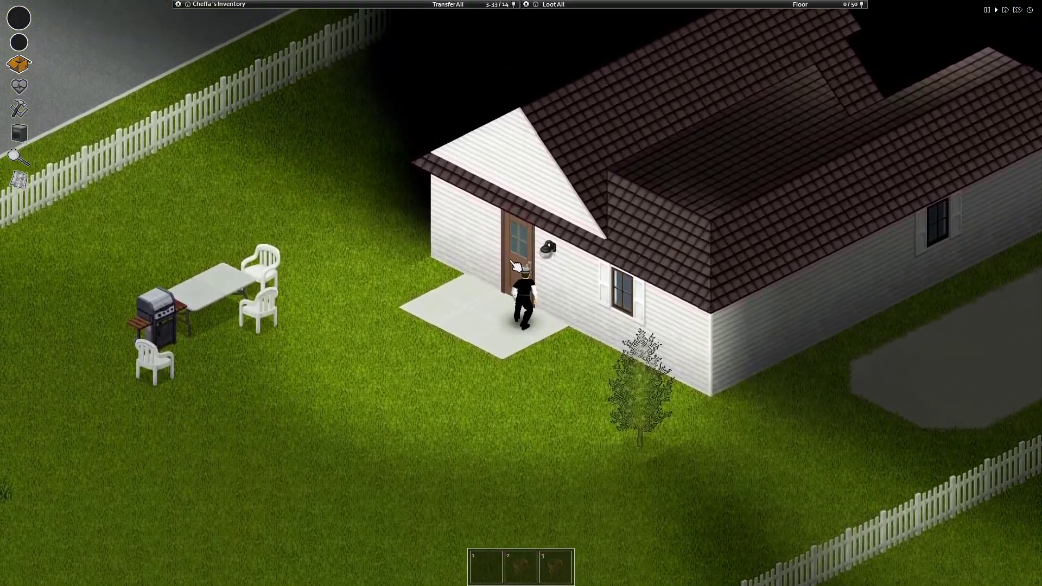
{"action": "left_click", "coordinate": [510, 259]}
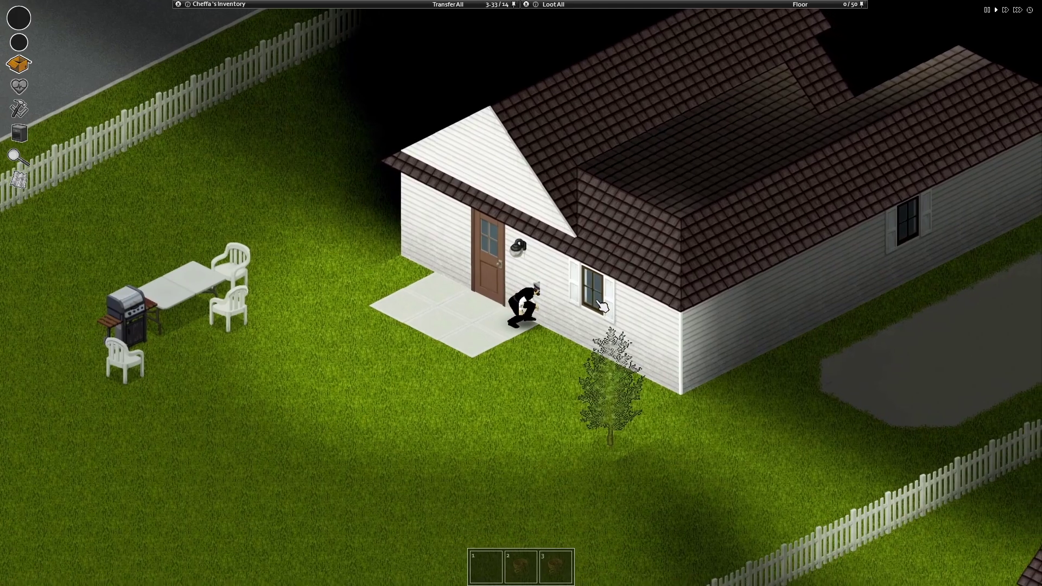
Step: Open the side window, climb in, and remove its curtain
{"action": "right_click", "coordinate": [595, 308]}
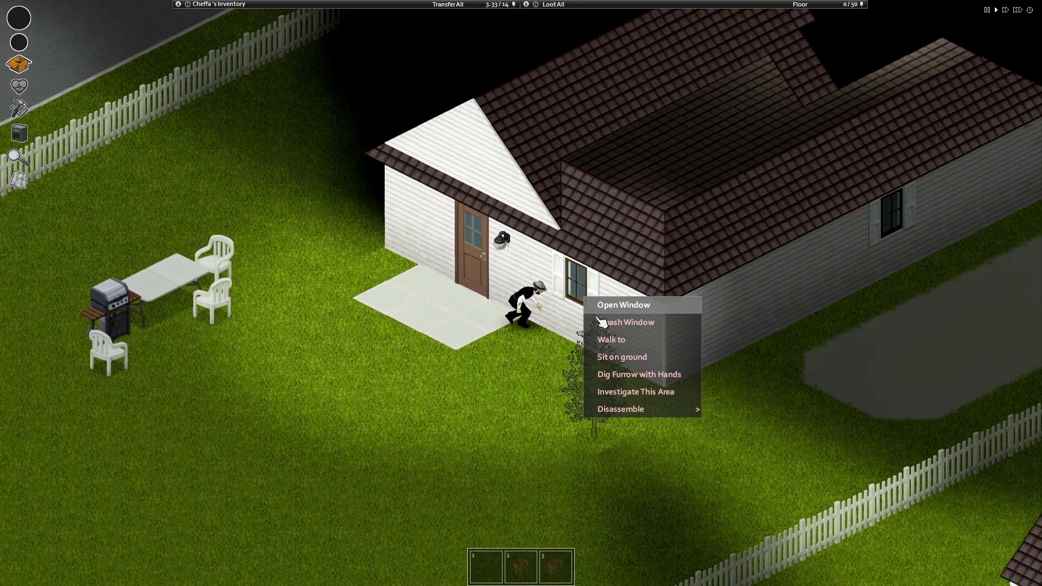
{"action": "left_click", "coordinate": [621, 310]}
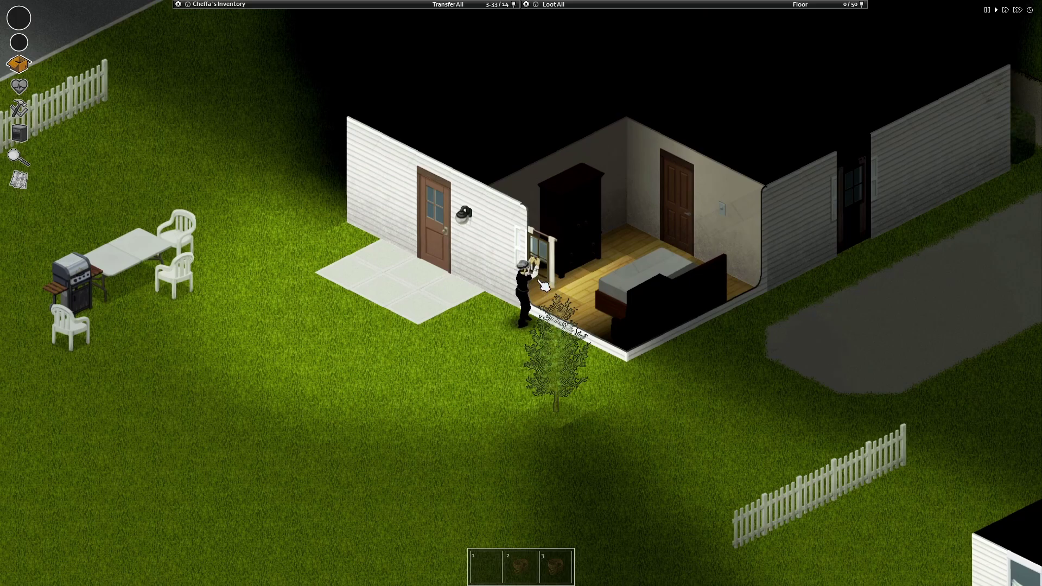
{"action": "left_click", "coordinate": [579, 308]}
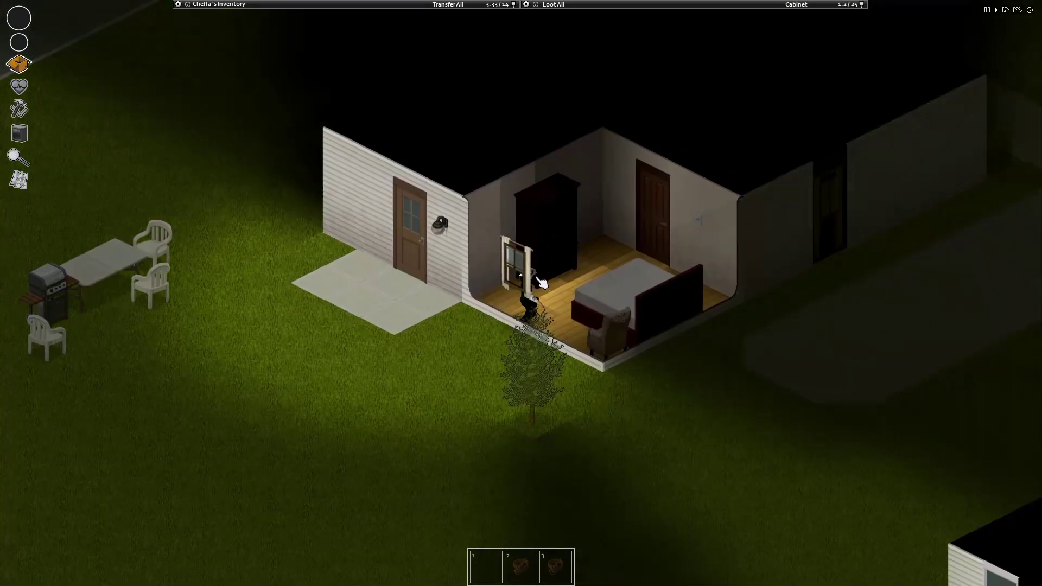
{"action": "right_click", "coordinate": [528, 279]}
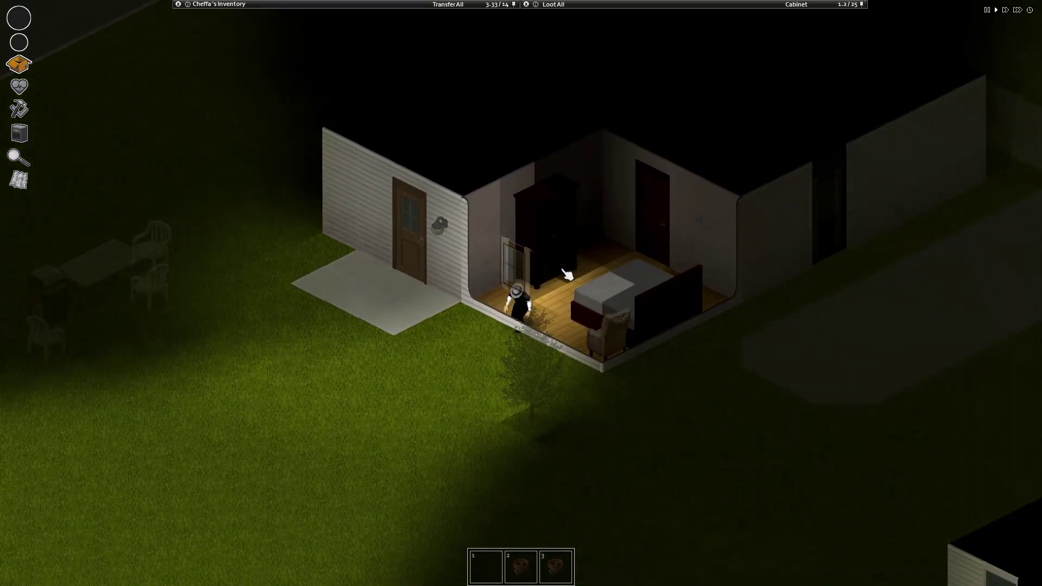
{"action": "right_click", "coordinate": [528, 281]}
{"action": "left_click", "coordinate": [573, 340]}
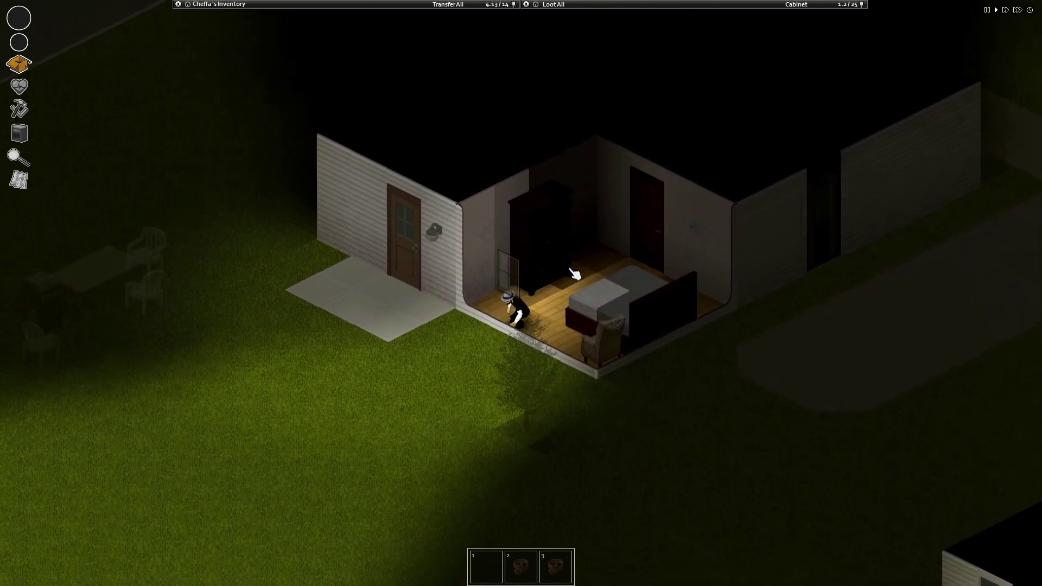
Step: Search the bedroom wardrobe and the cabinet beside it, then head to the next room
{"action": "left_click", "coordinate": [534, 248]}
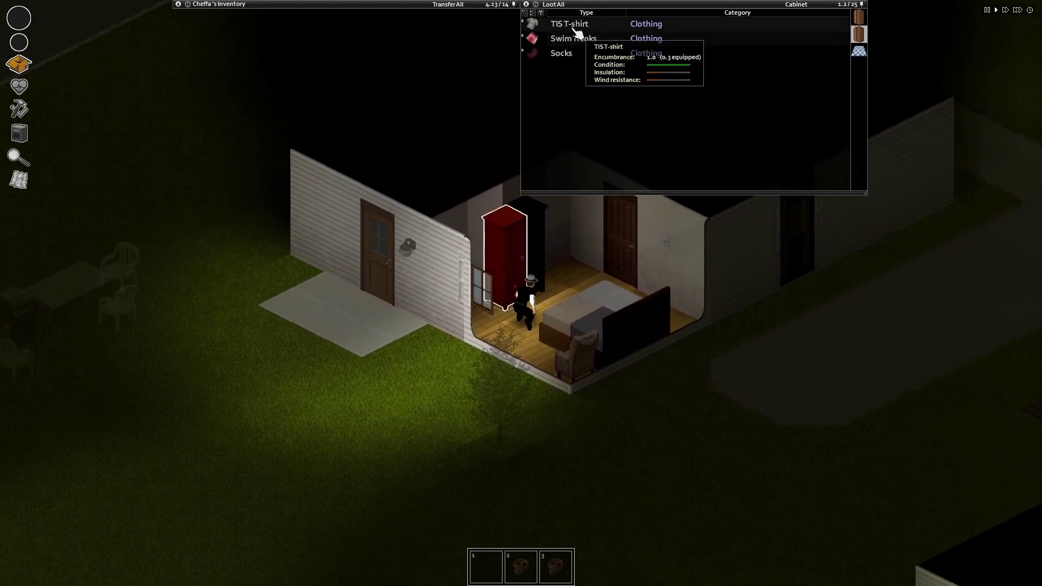
{"action": "left_click", "coordinate": [513, 240]}
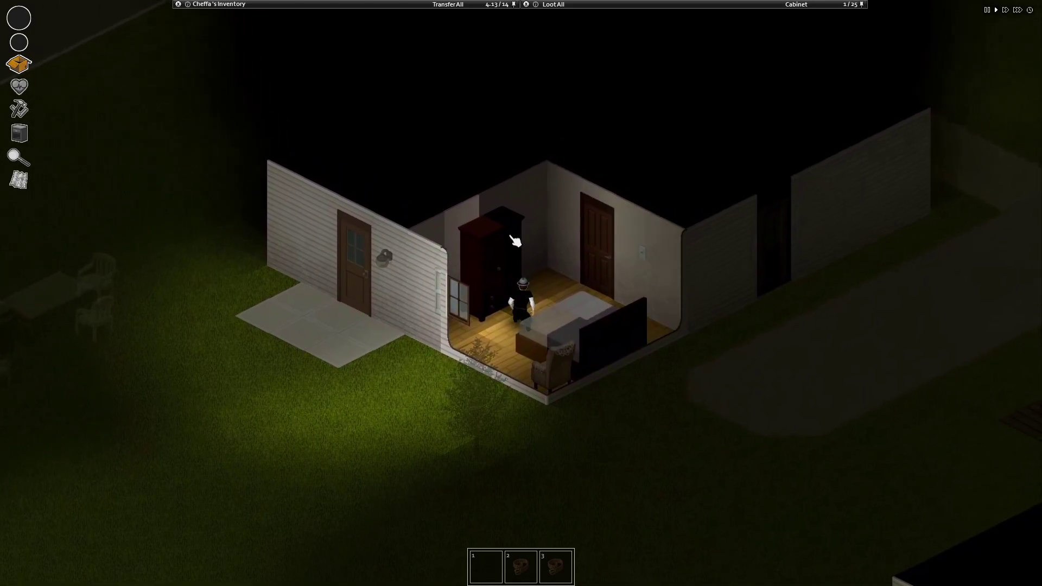
{"action": "left_click", "coordinate": [514, 240]}
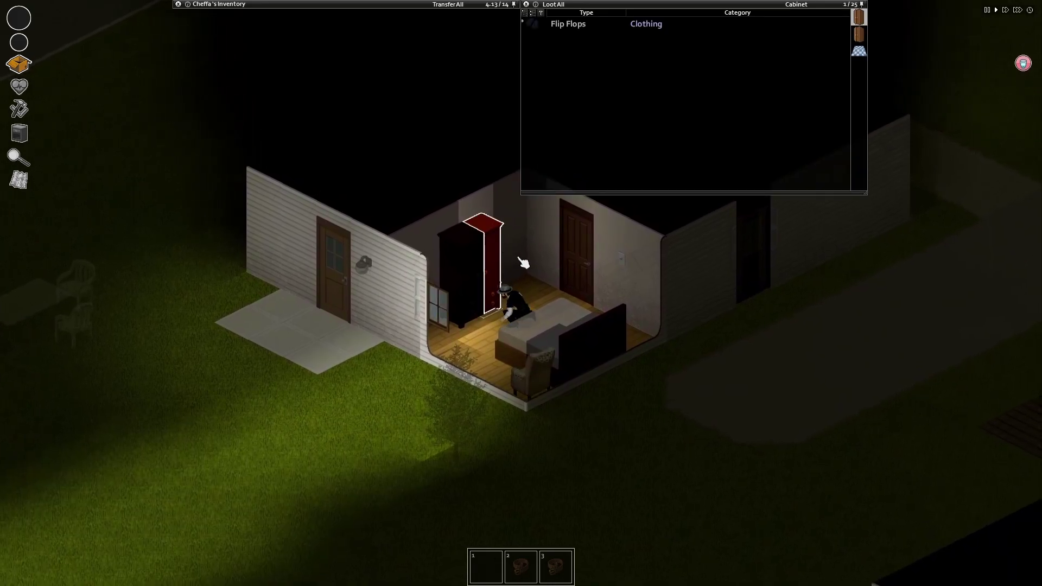
{"action": "key", "text": "d"}
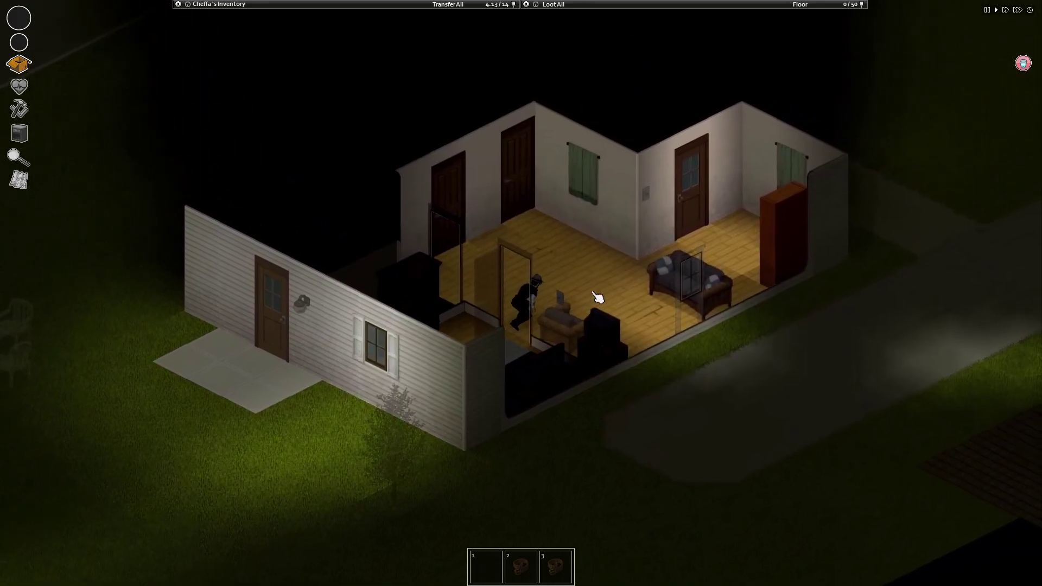
Step: Search the living-room shelves and drag their items into the inventory
{"action": "key", "text": "d"}
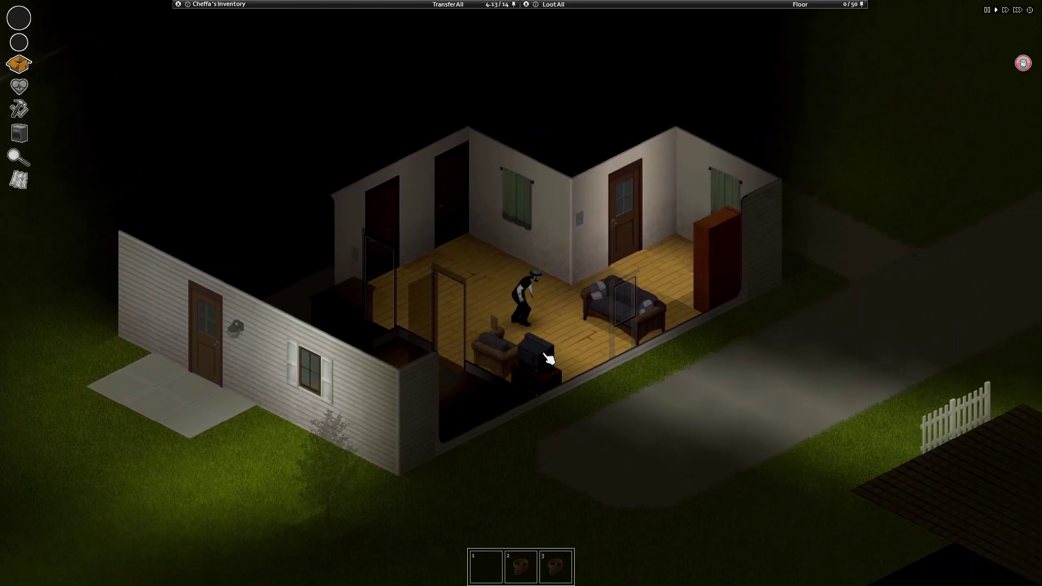
{"action": "left_click", "coordinate": [588, 314]}
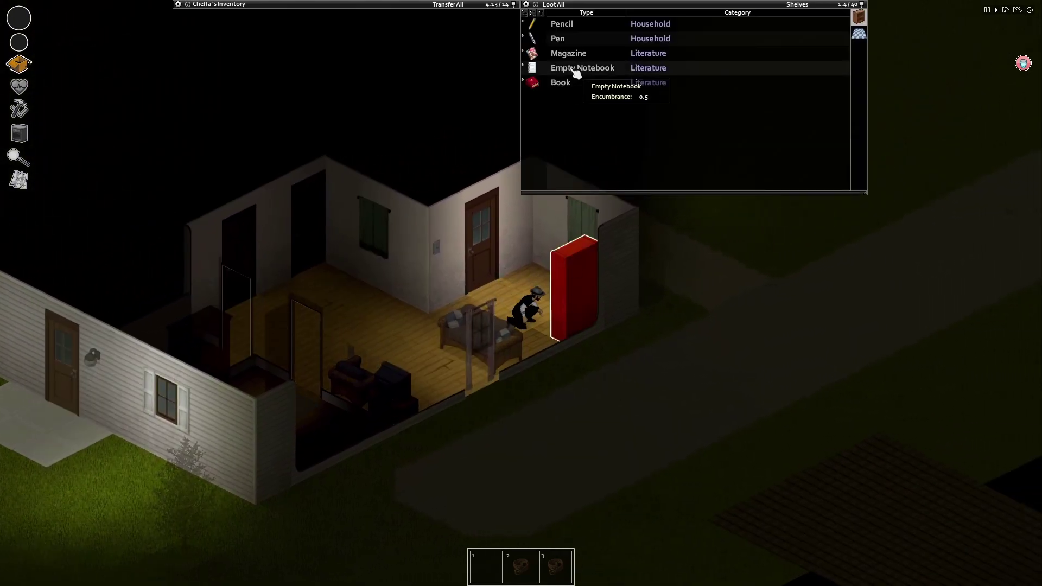
{"action": "left_click_drag", "start_coordinate": [568, 54], "coordinate": [405, 70]}
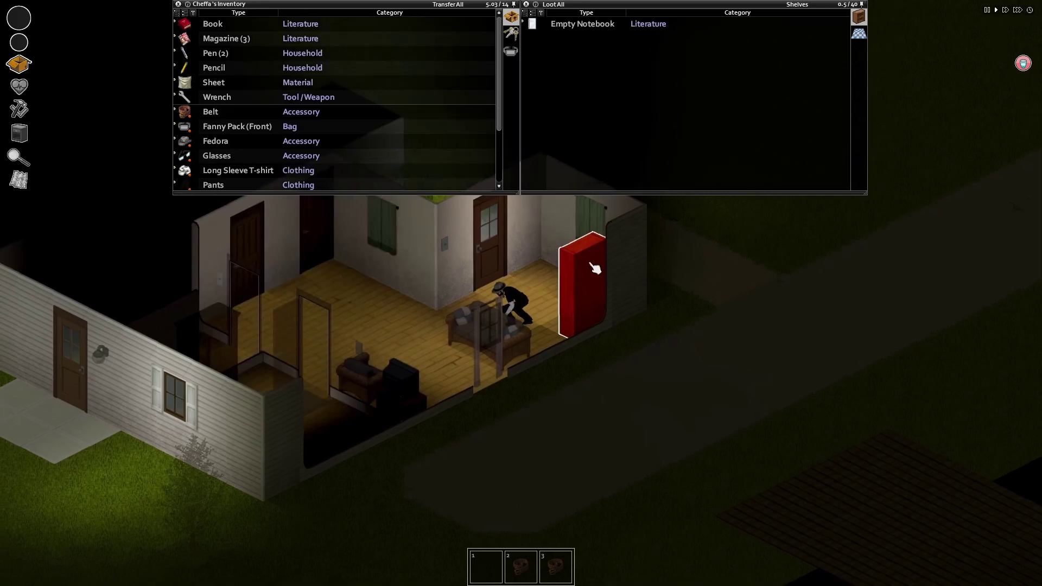
{"action": "scroll", "coordinate": [386, 252], "scroll_direction": "down", "scroll_amount": 3}
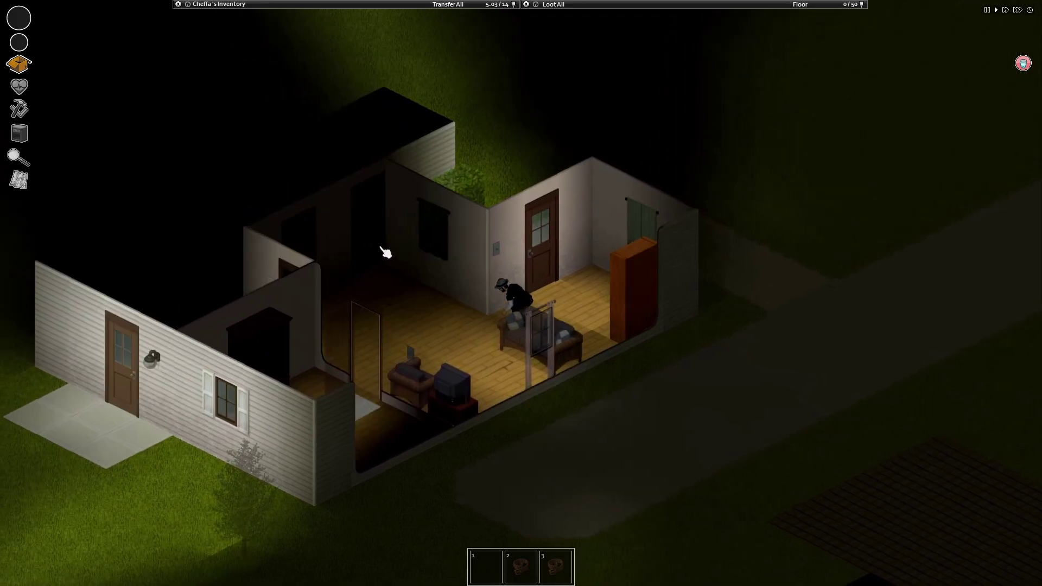
Step: Take the Painkillers from the bathroom cabinet and return to the living room
{"action": "right_click", "coordinate": [386, 253]}
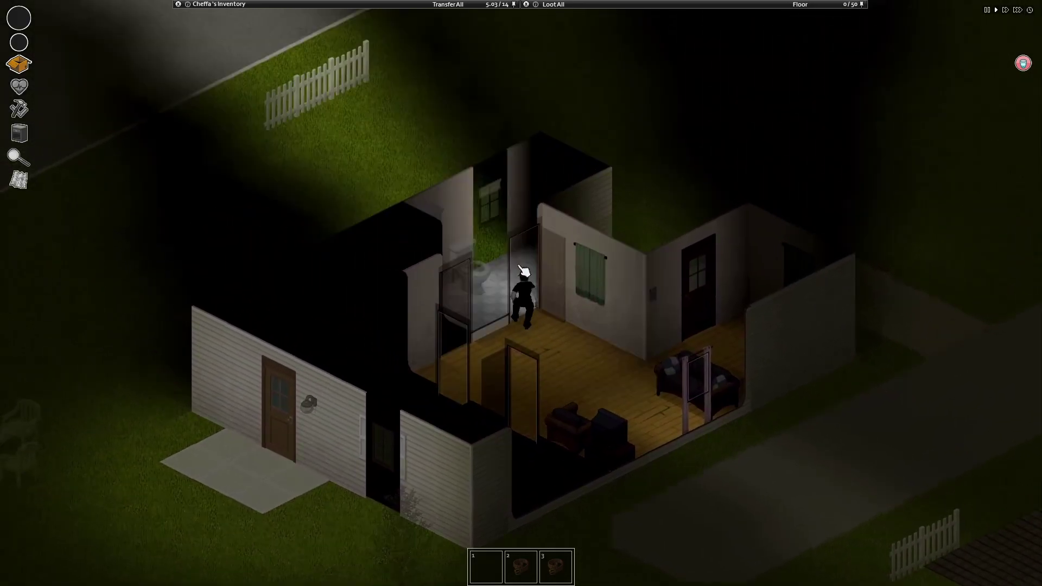
{"action": "left_click", "coordinate": [469, 250]}
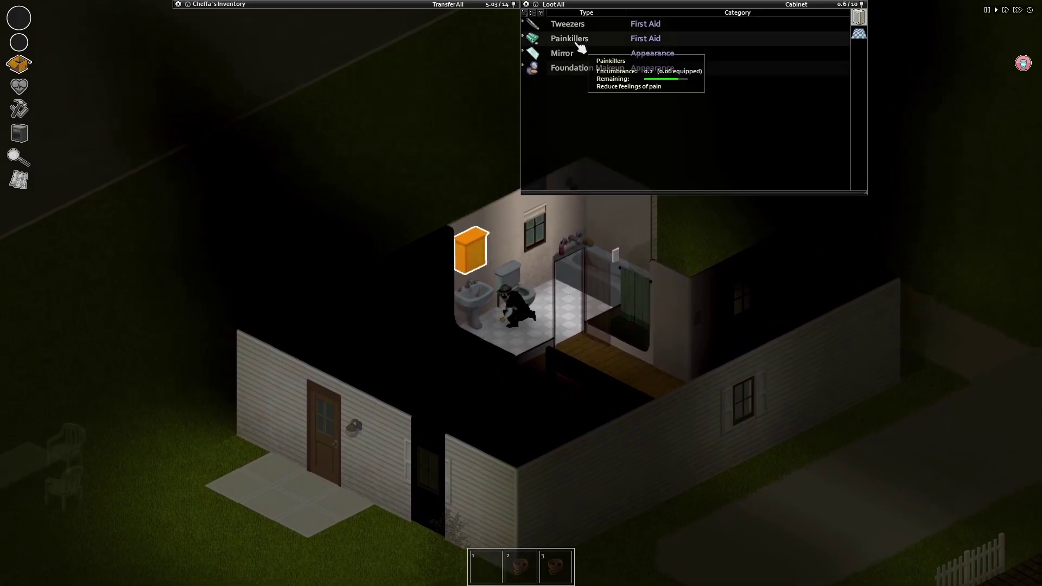
{"action": "double_click", "coordinate": [579, 42]}
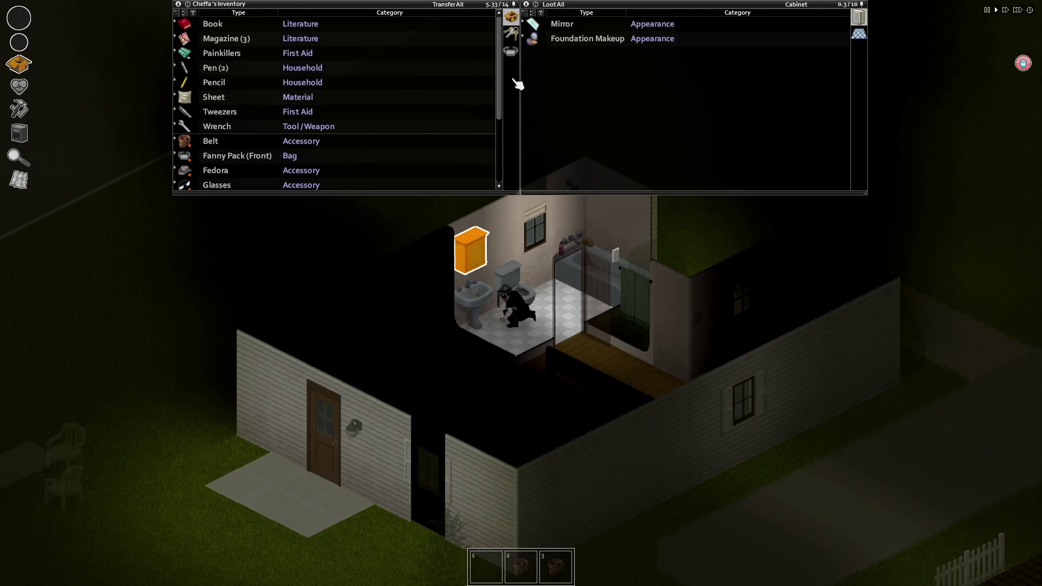
{"action": "key", "text": "s"}
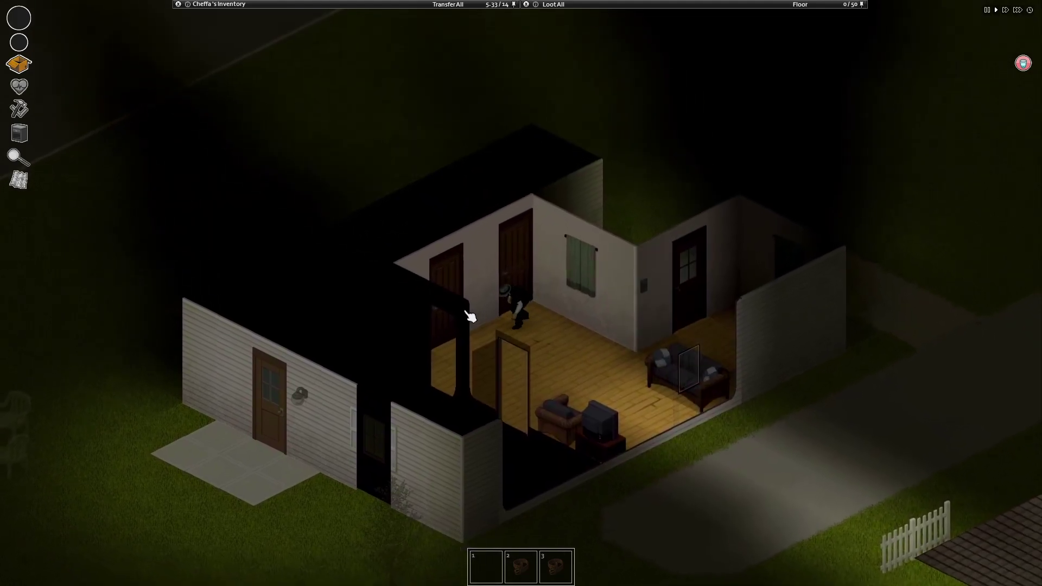
Step: Take the Duct Tape from the next room's shelves and walk toward the kitchen
{"action": "left_click", "coordinate": [498, 255]}
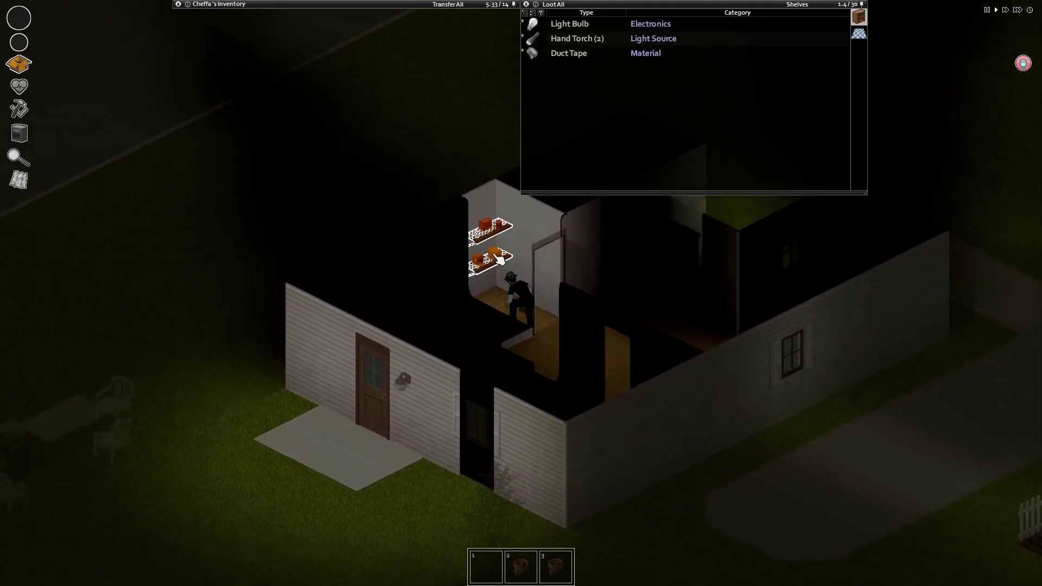
{"action": "double_click", "coordinate": [569, 53]}
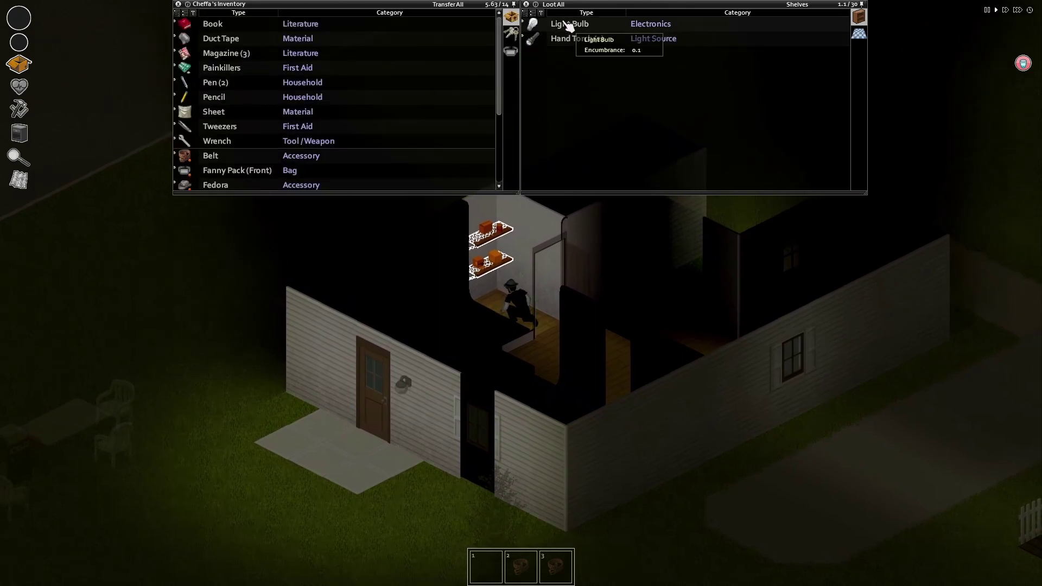
{"action": "key", "text": "s"}
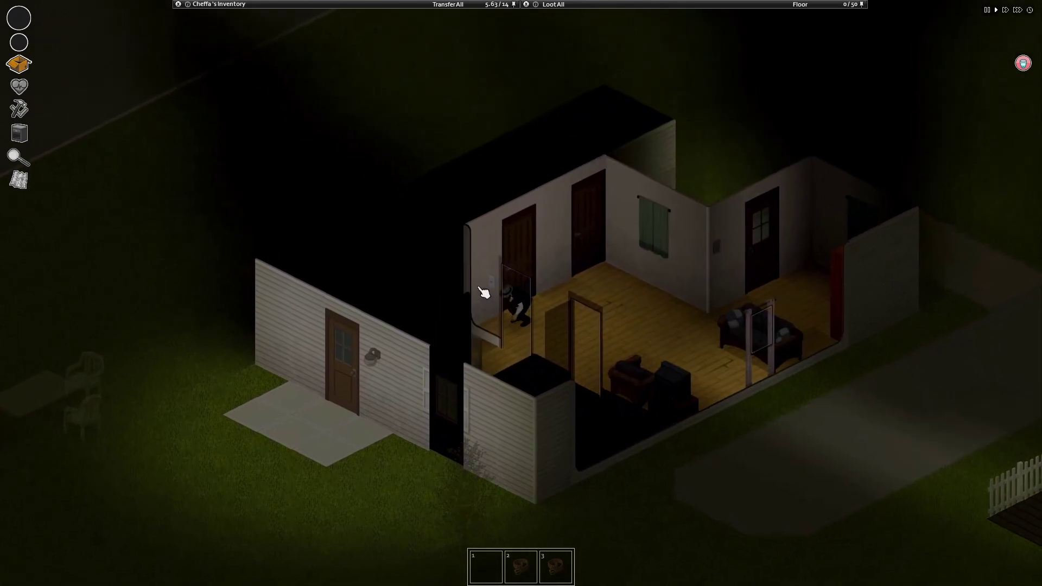
{"action": "key", "text": "a"}
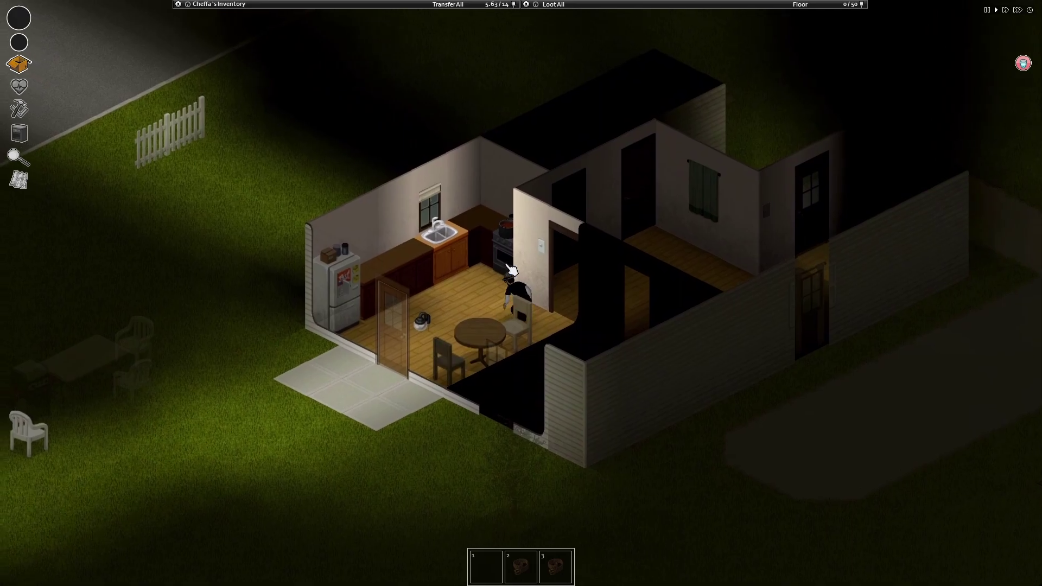
Step: Check the oven and nearby cupboards, taking the Empty Bowl
{"action": "key", "text": "w"}
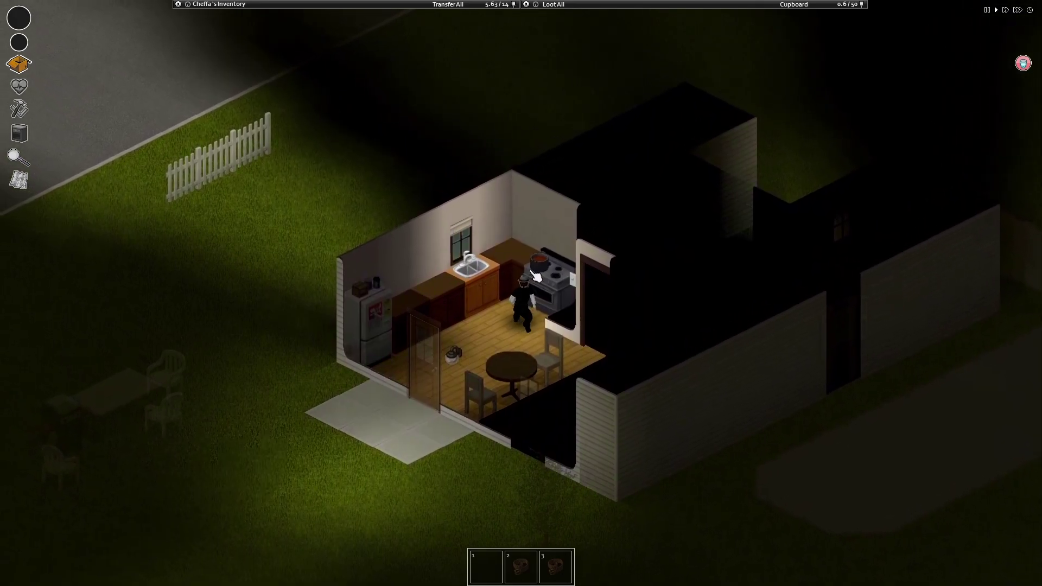
{"action": "left_click", "coordinate": [536, 277]}
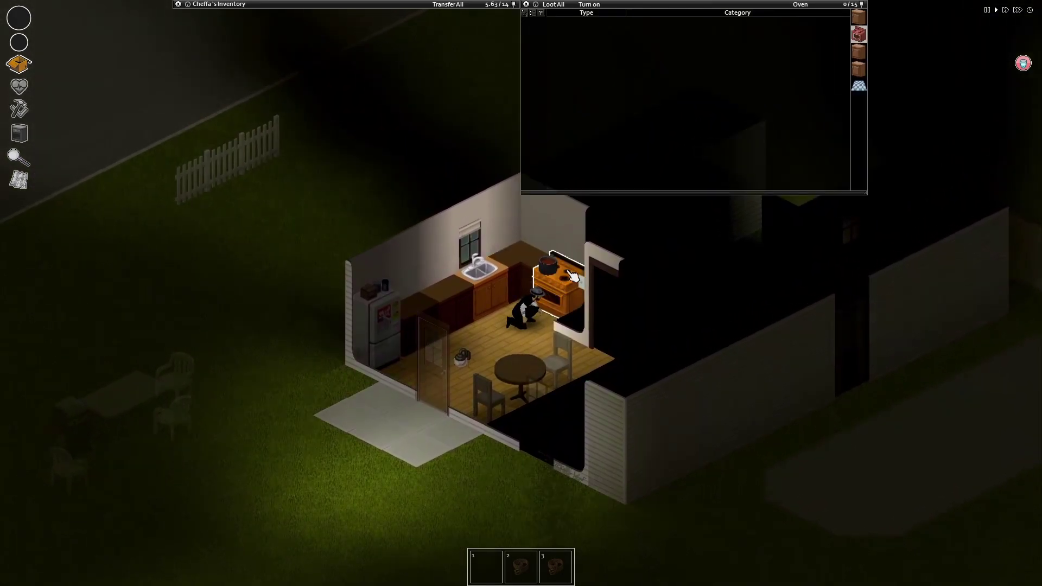
{"action": "left_click", "coordinate": [525, 254]}
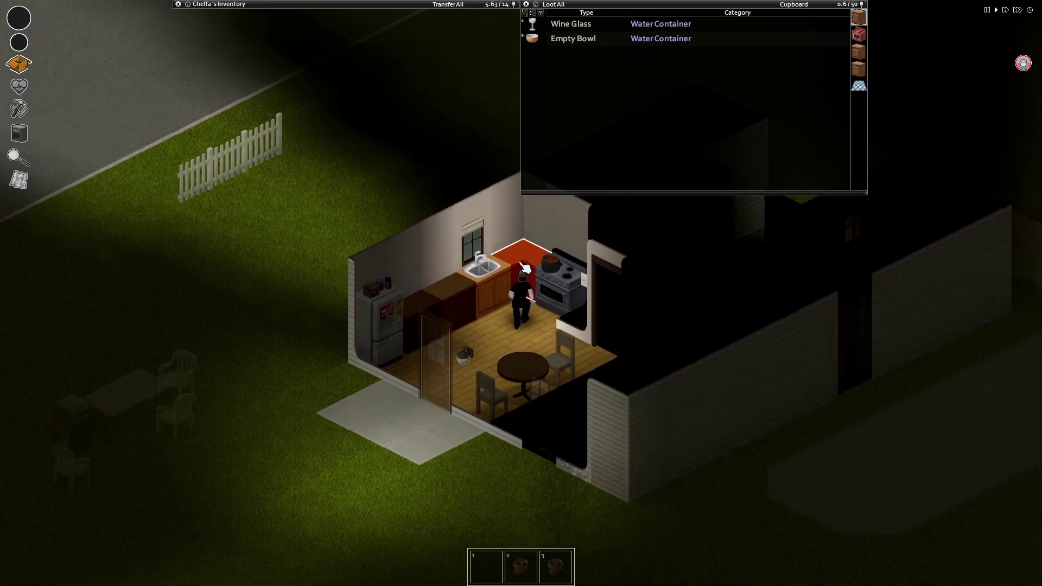
{"action": "double_click", "coordinate": [602, 38]}
{"action": "left_click", "coordinate": [469, 312]}
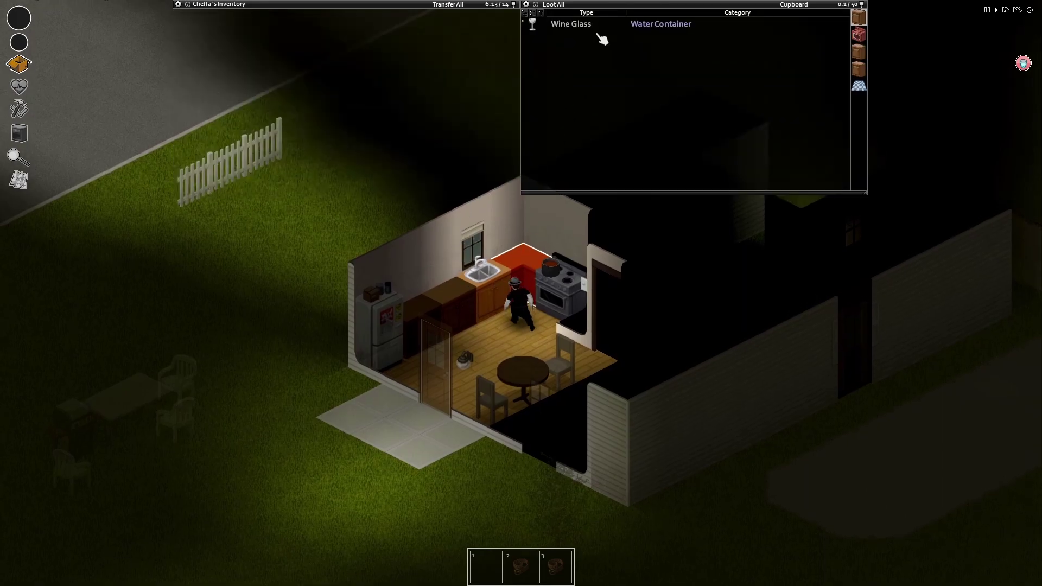
{"action": "left_click", "coordinate": [554, 277]}
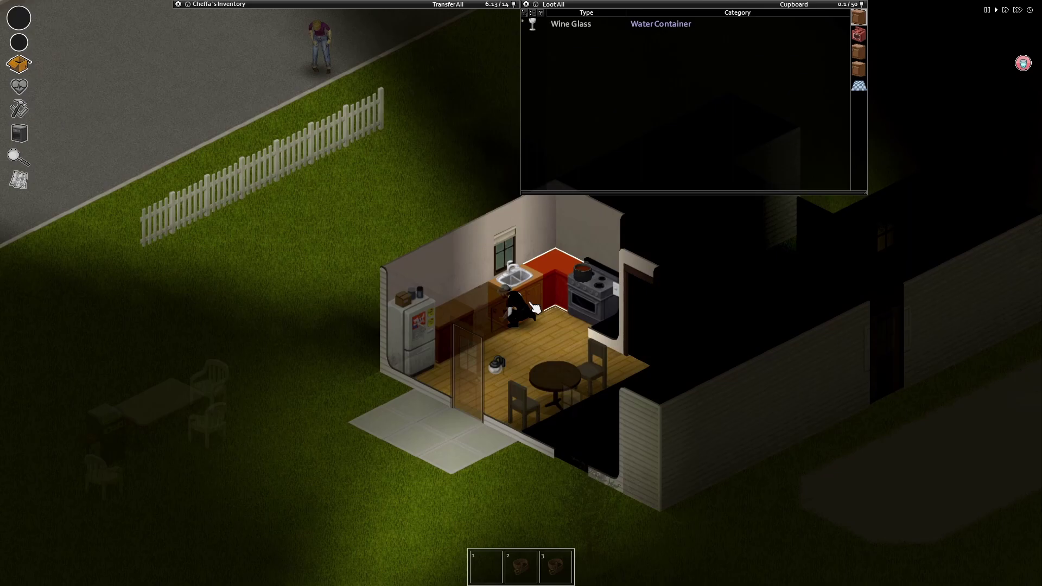
Step: Search the remaining counter and under-sink cupboards, including the Rolling Pin and Kitchen Tongs one
{"action": "right_click", "coordinate": [506, 241]}
{"action": "left_click", "coordinate": [544, 313]}
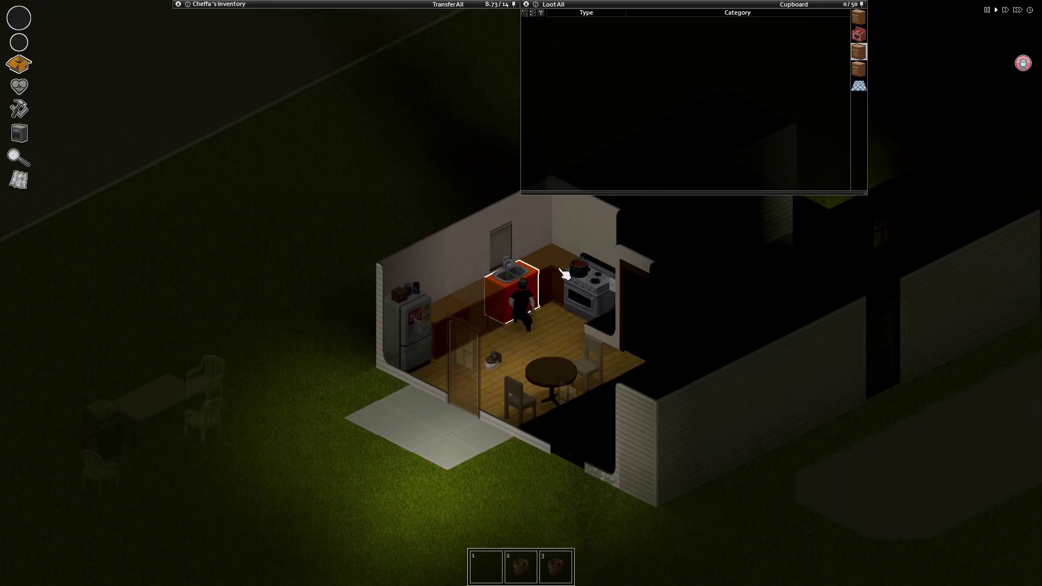
{"action": "left_click", "coordinate": [463, 319]}
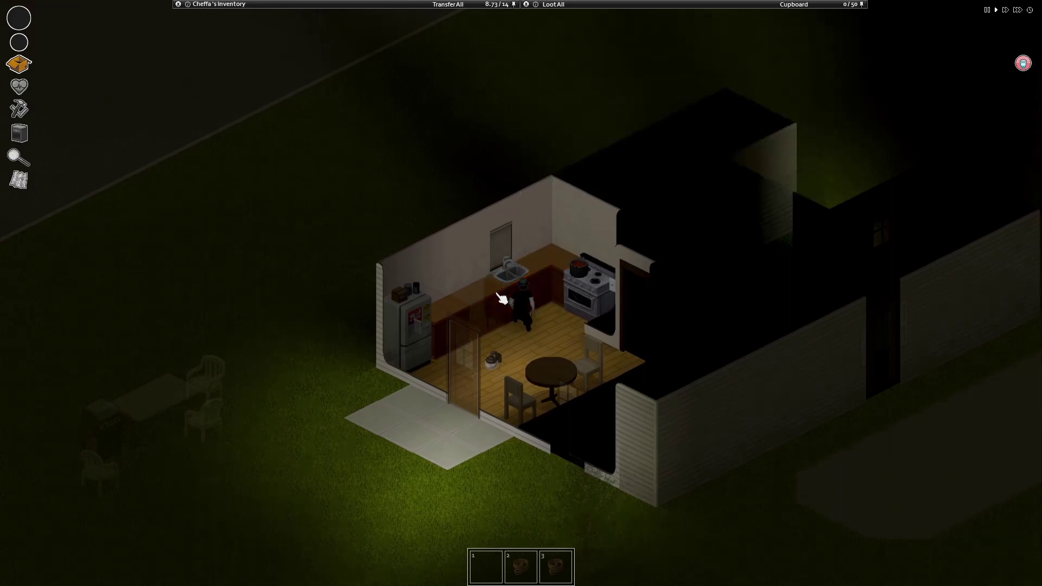
{"action": "left_click", "coordinate": [493, 313]}
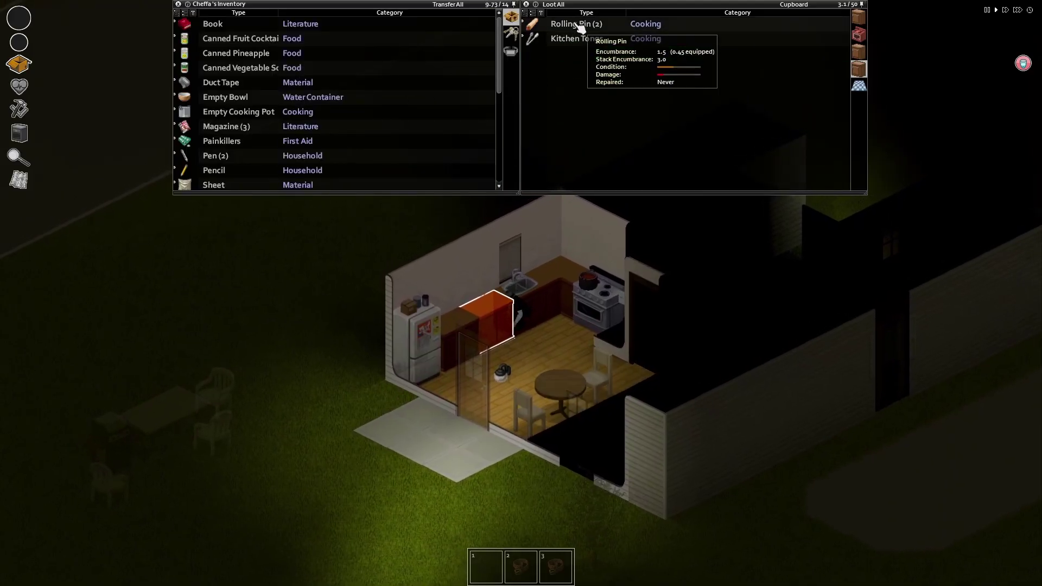
{"action": "left_click", "coordinate": [450, 312]}
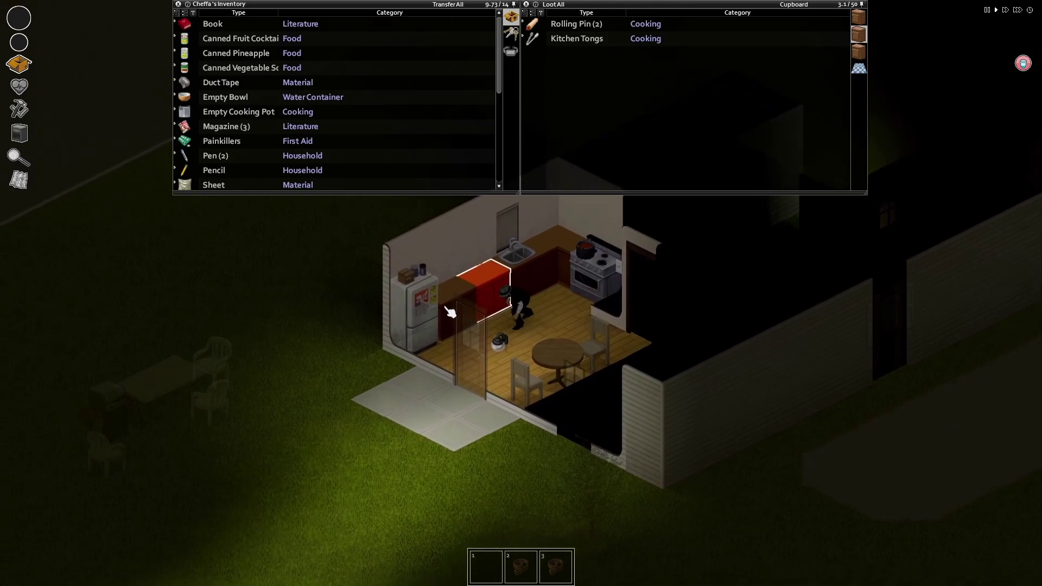
{"action": "left_click", "coordinate": [525, 264]}
{"action": "left_click", "coordinate": [489, 281]}
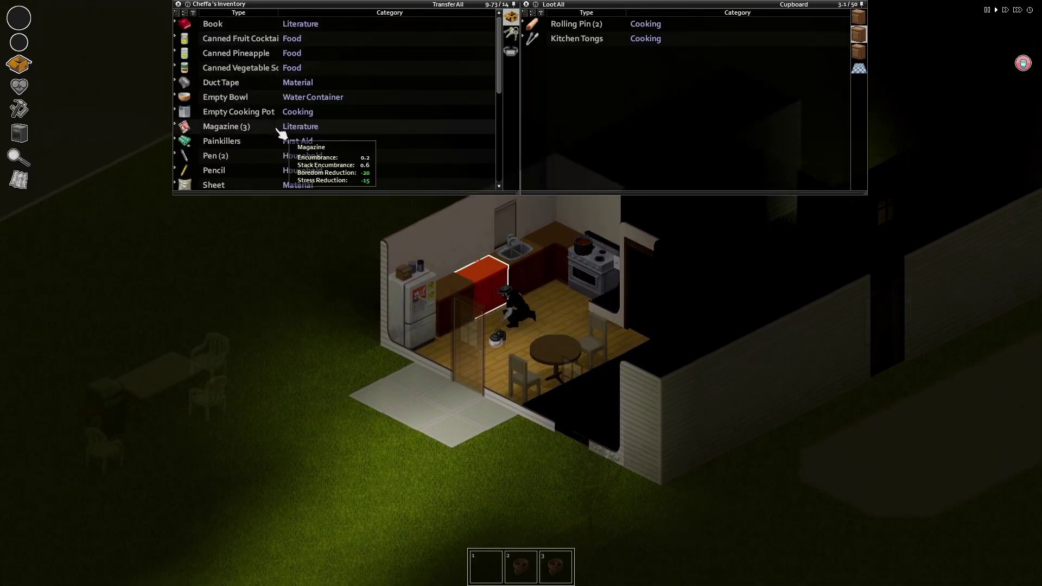
{"action": "scroll", "coordinate": [268, 169], "scroll_direction": "down", "scroll_amount": 3}
{"action": "scroll", "coordinate": [268, 168], "scroll_direction": "down", "scroll_amount": 2}
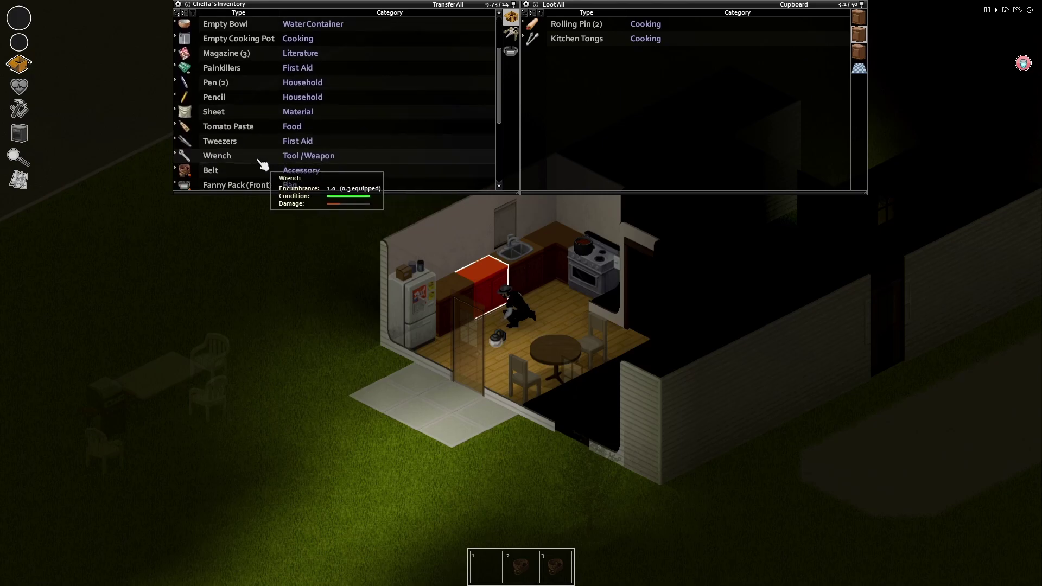
Step: Equip the Wrench as primary weapon and take the Juice Box from the fridge-side cupboard
{"action": "right_click", "coordinate": [262, 159]}
{"action": "left_click", "coordinate": [314, 220]}
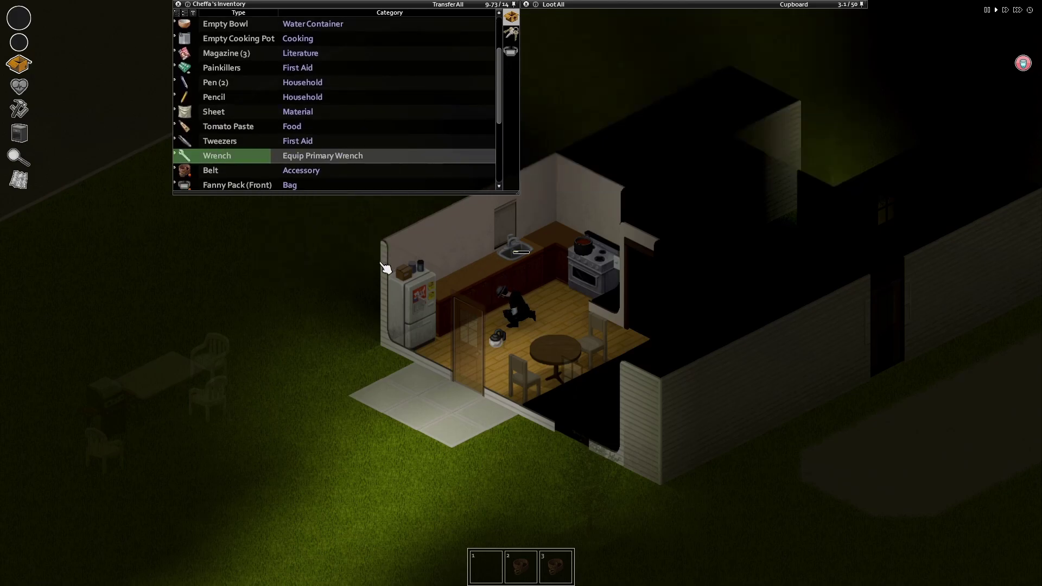
{"action": "left_click", "coordinate": [498, 316]}
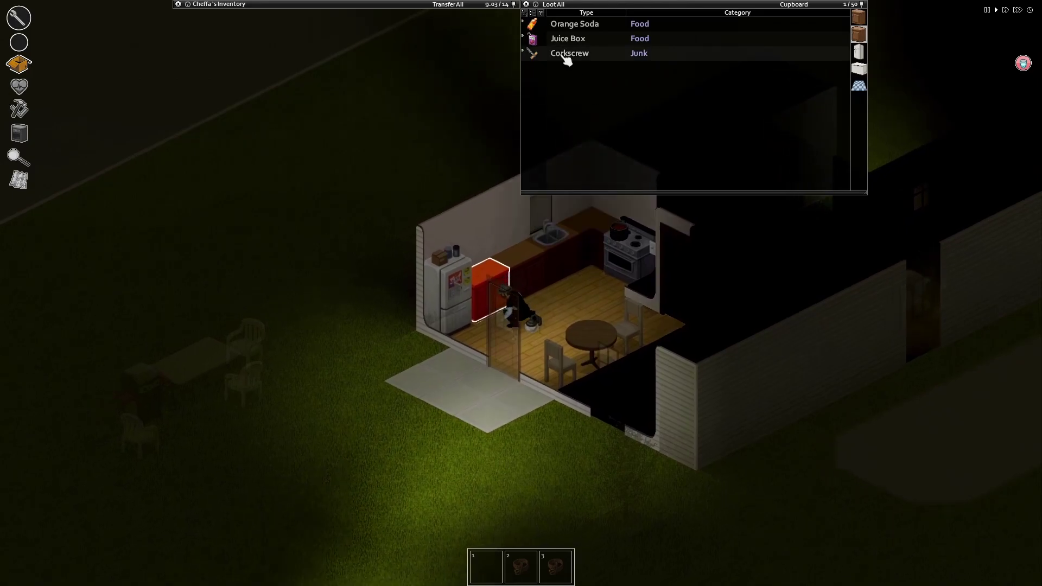
{"action": "mouse_move", "coordinate": [244, 4]}
{"action": "scroll", "coordinate": [239, 93], "scroll_direction": "up", "scroll_amount": 5}
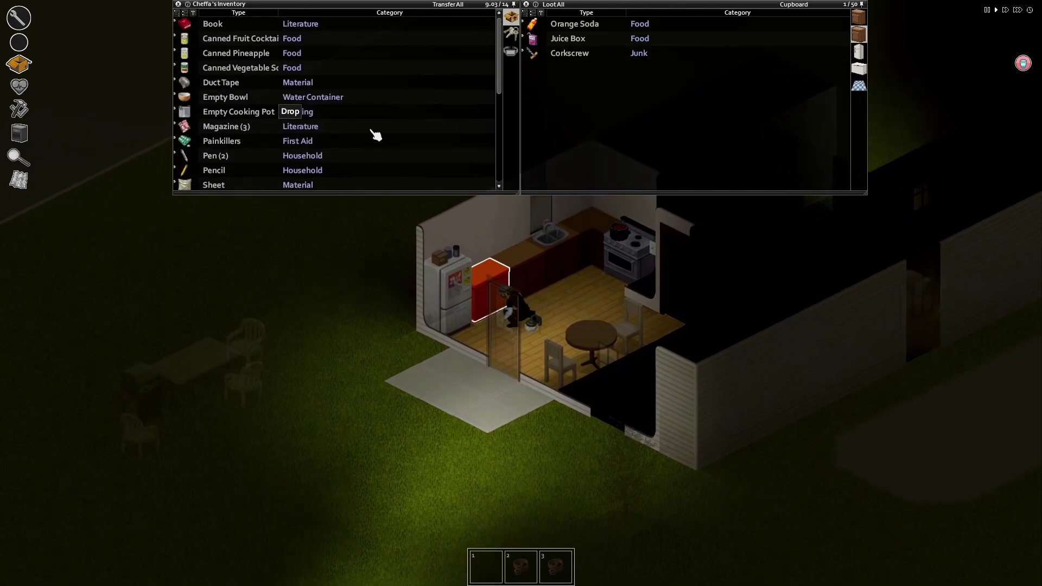
{"action": "scroll", "coordinate": [286, 178], "scroll_direction": "down", "scroll_amount": 5}
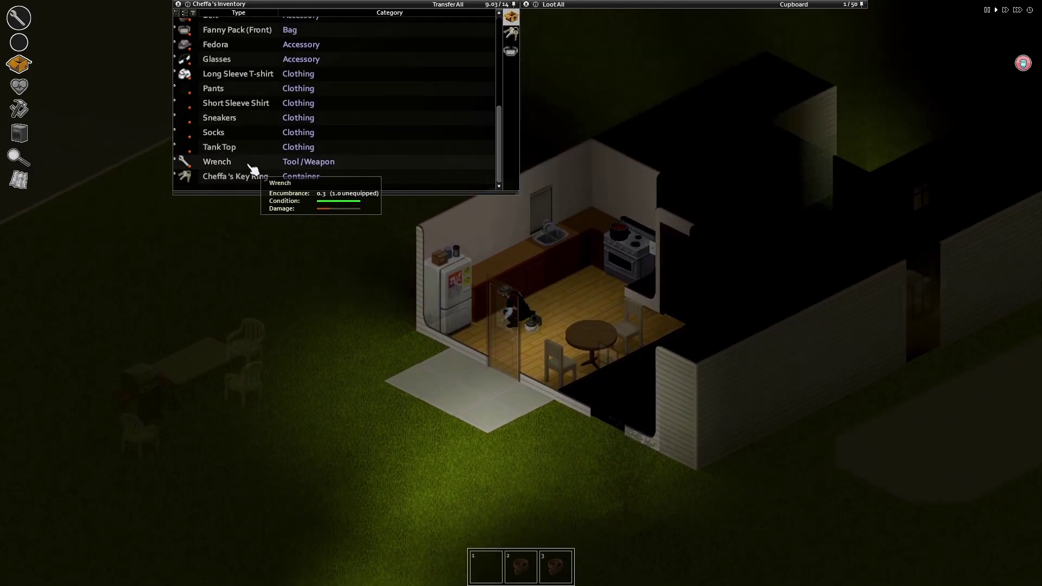
{"action": "left_click", "coordinate": [503, 283]}
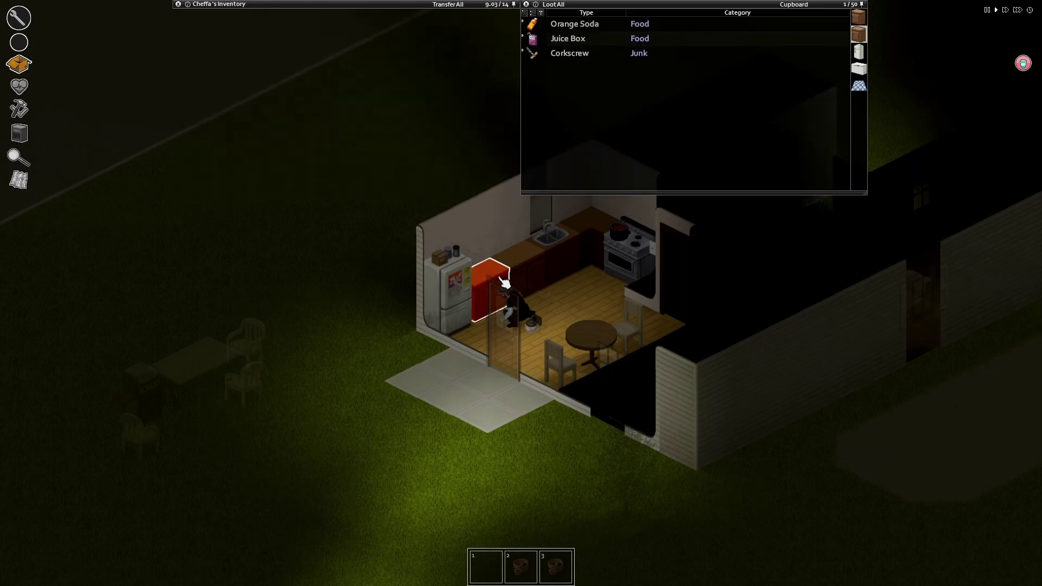
{"action": "double_click", "coordinate": [584, 40]}
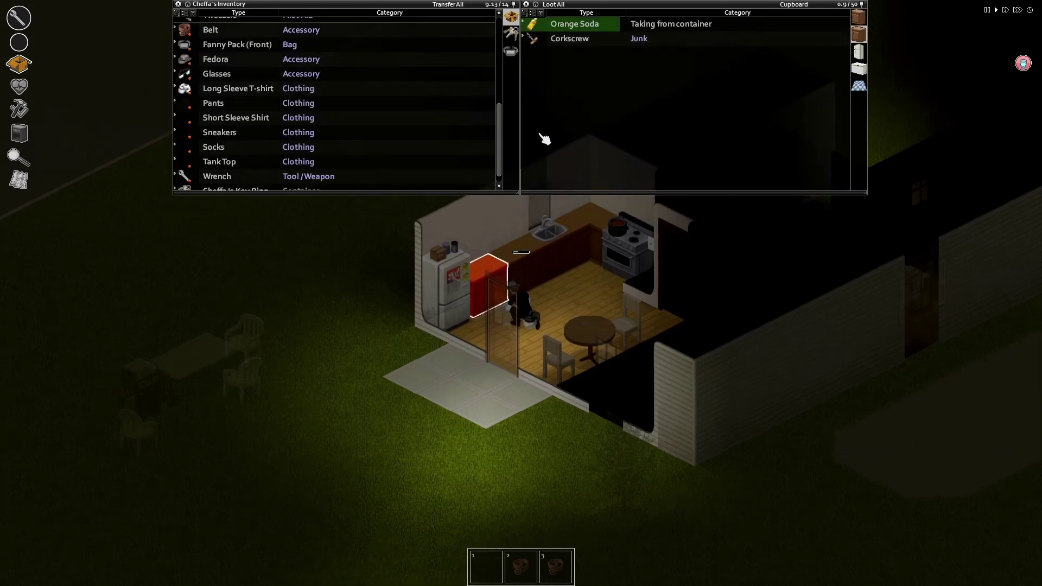
Step: Drink water from the kitchen sink and take the Eggplant from the fridge
{"action": "left_click", "coordinate": [521, 261]}
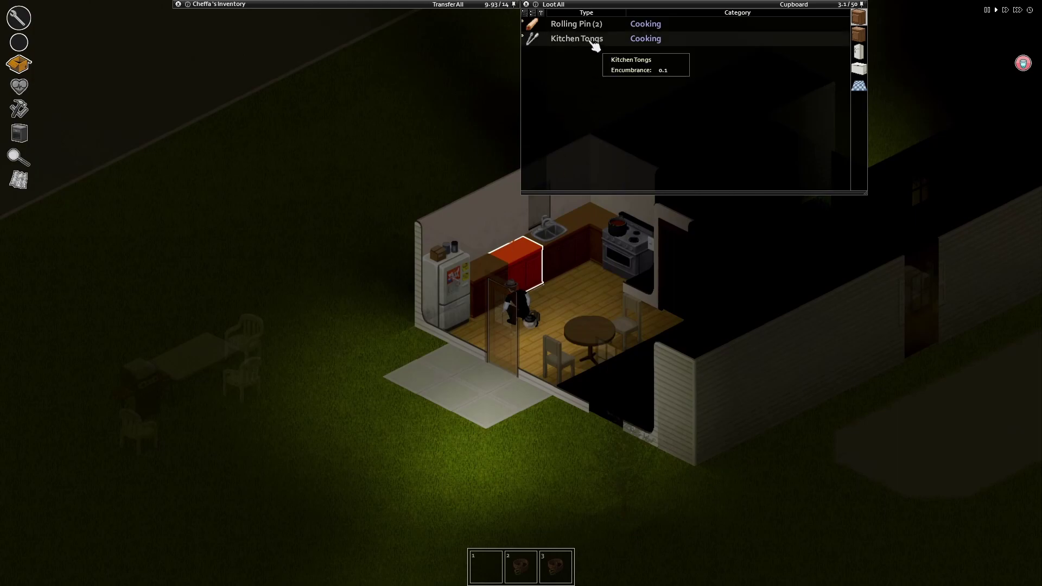
{"action": "right_click", "coordinate": [527, 260]}
{"action": "mouse_move", "coordinate": [540, 263]}
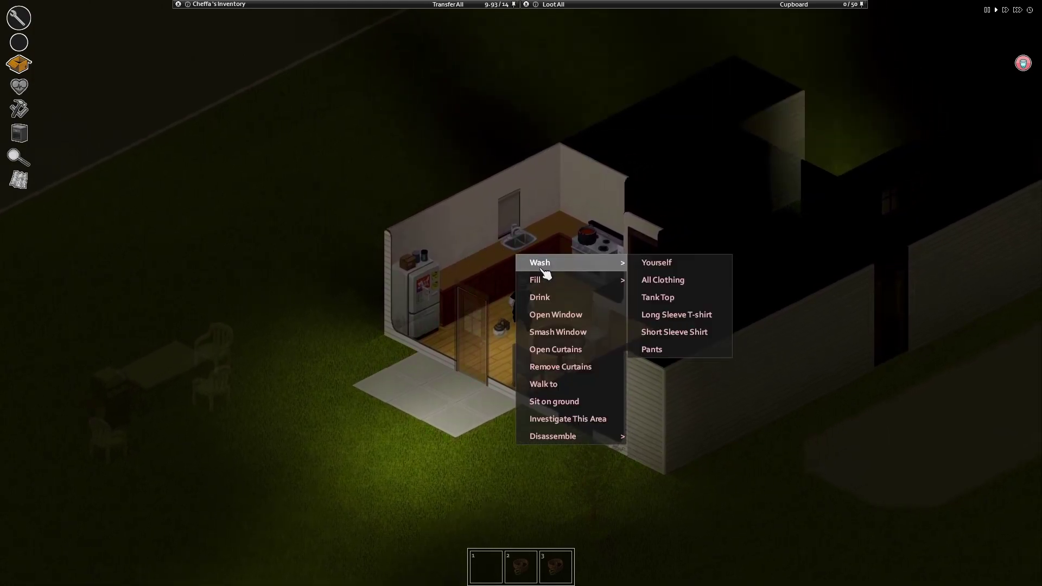
{"action": "left_click", "coordinate": [557, 296]}
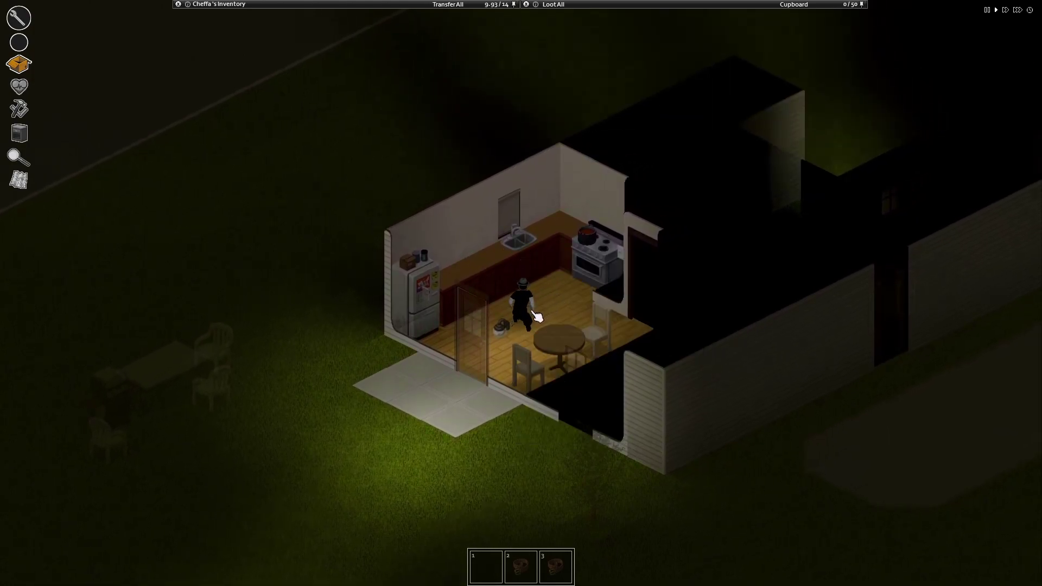
{"action": "left_click", "coordinate": [419, 281]}
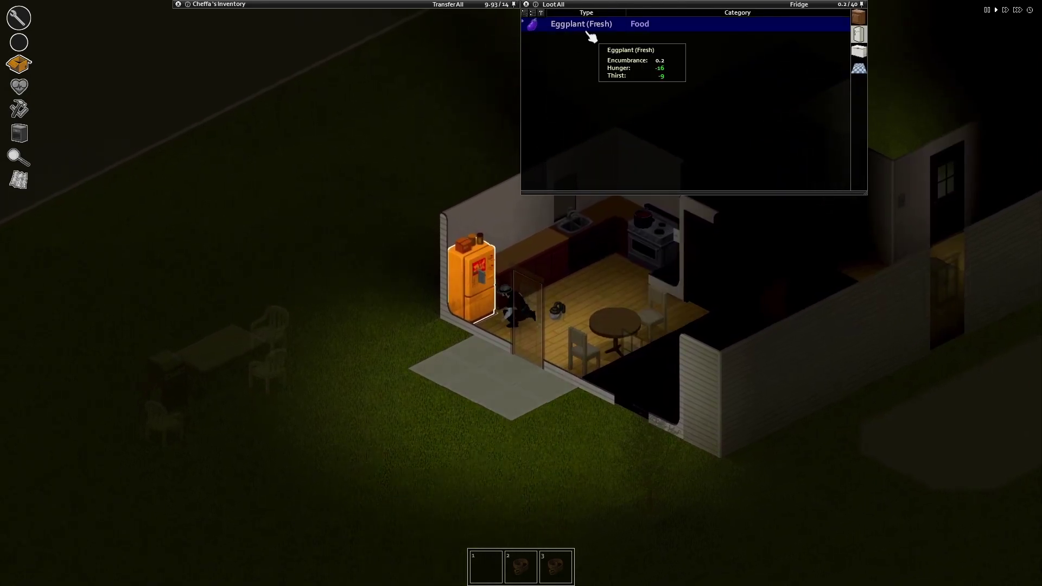
{"action": "left_click_drag", "start_coordinate": [581, 24], "coordinate": [354, 95]}
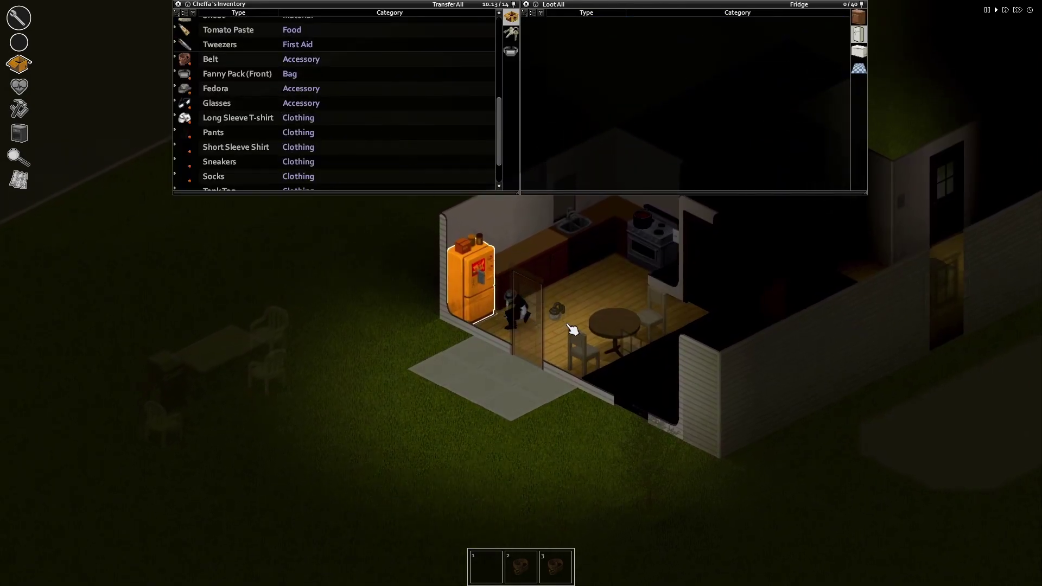
Step: Walk into the living room, peeking into the back room and shelf closet
{"action": "left_click", "coordinate": [573, 329]}
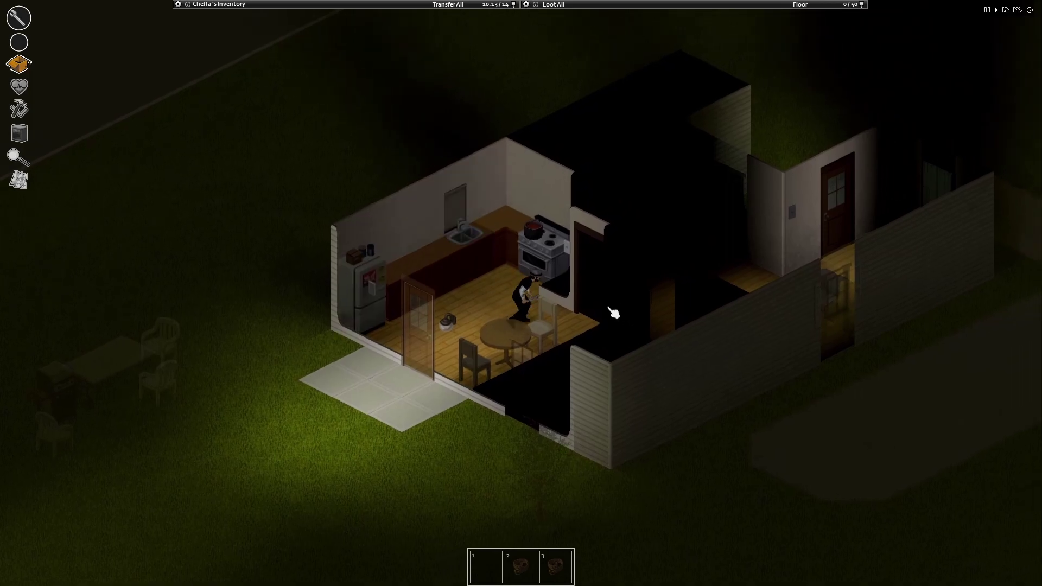
{"action": "left_click", "coordinate": [612, 312]}
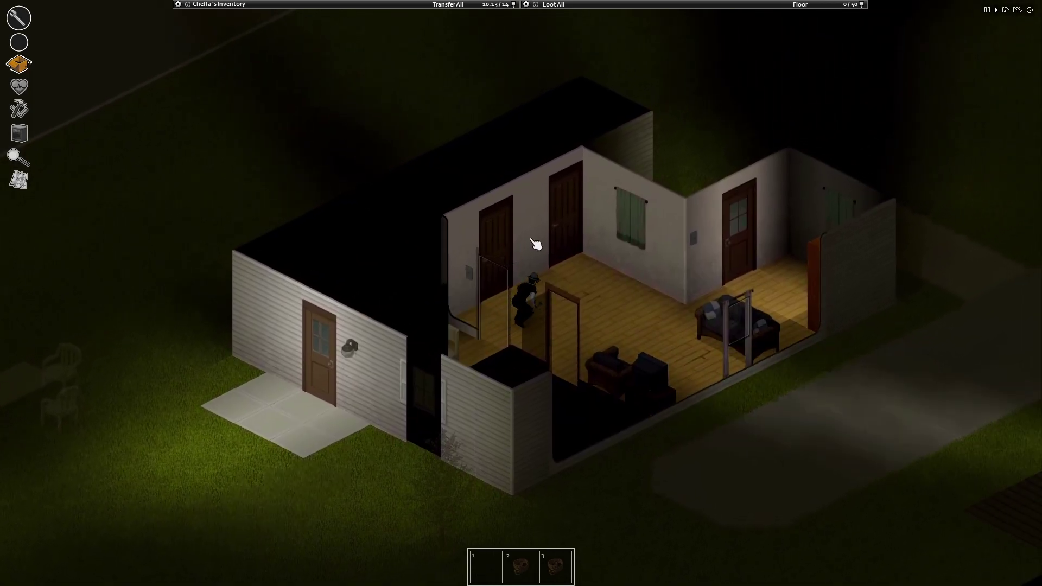
{"action": "left_click", "coordinate": [535, 243]}
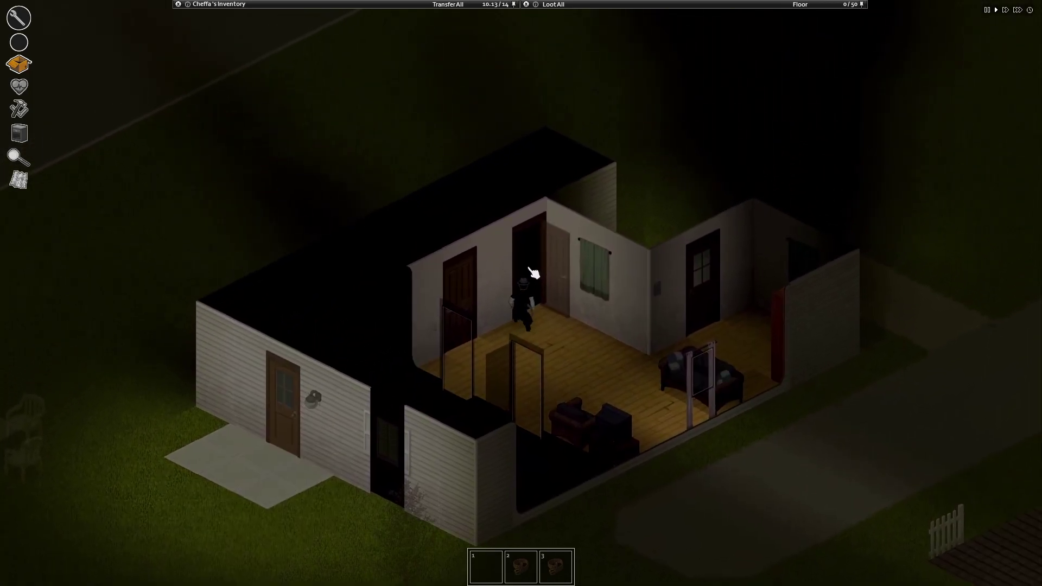
{"action": "left_click", "coordinate": [531, 273]}
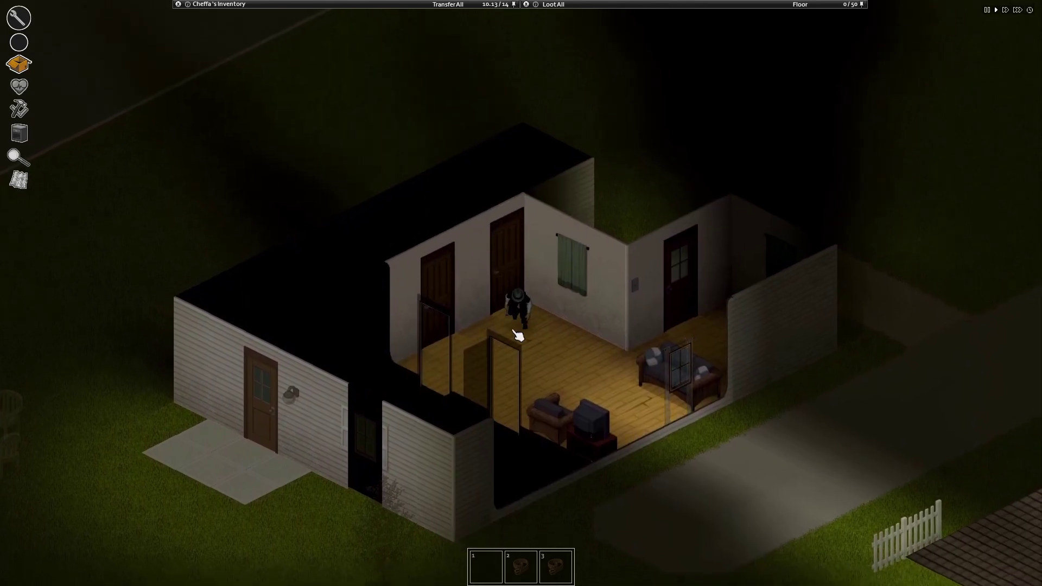
{"action": "left_click", "coordinate": [517, 335]}
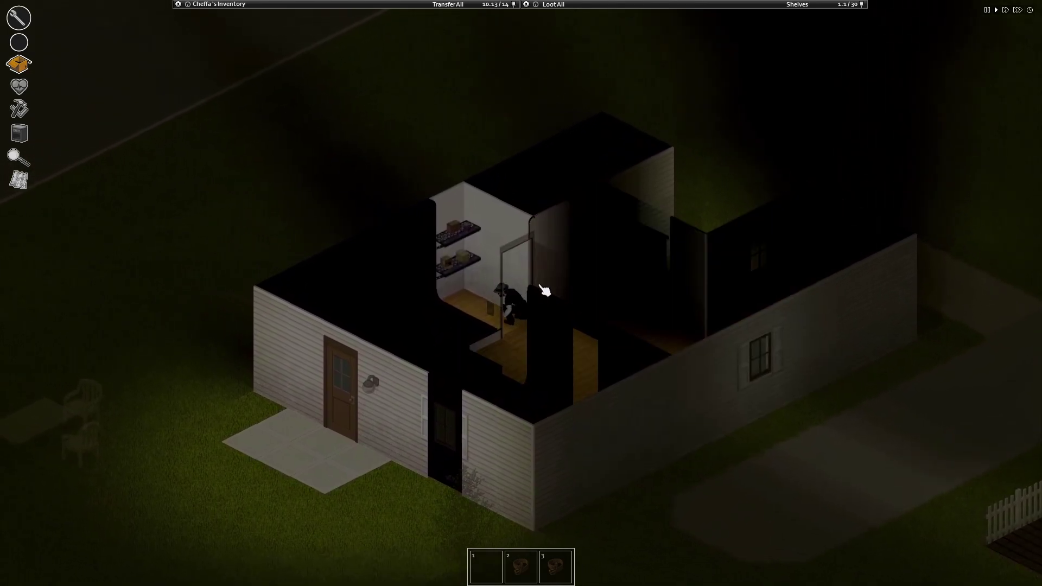
{"action": "left_click", "coordinate": [543, 289]}
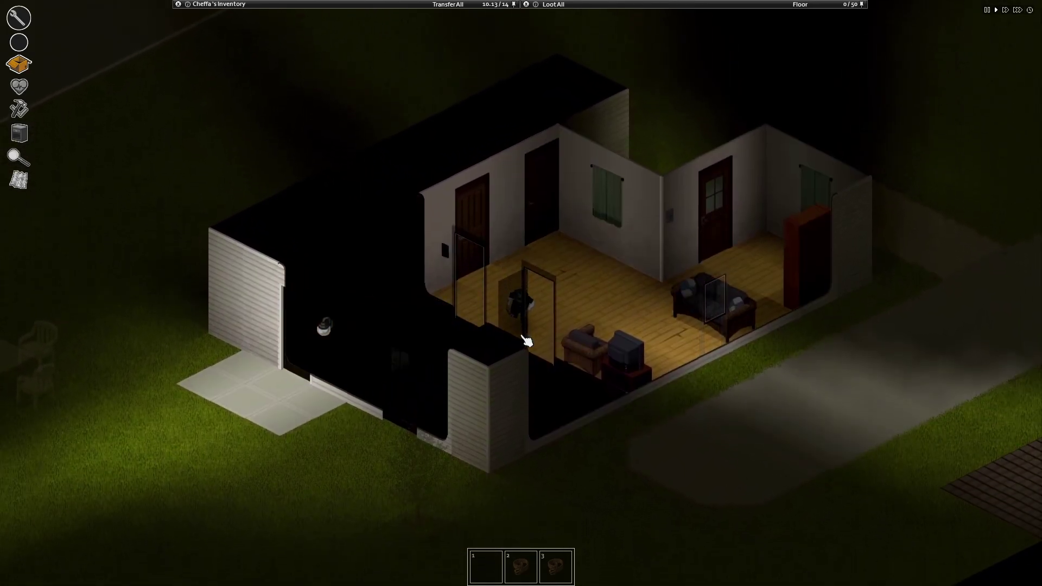
Step: Search the bedroom cabinet and the living-room wardrobe beside the back door
{"action": "left_click", "coordinate": [525, 342]}
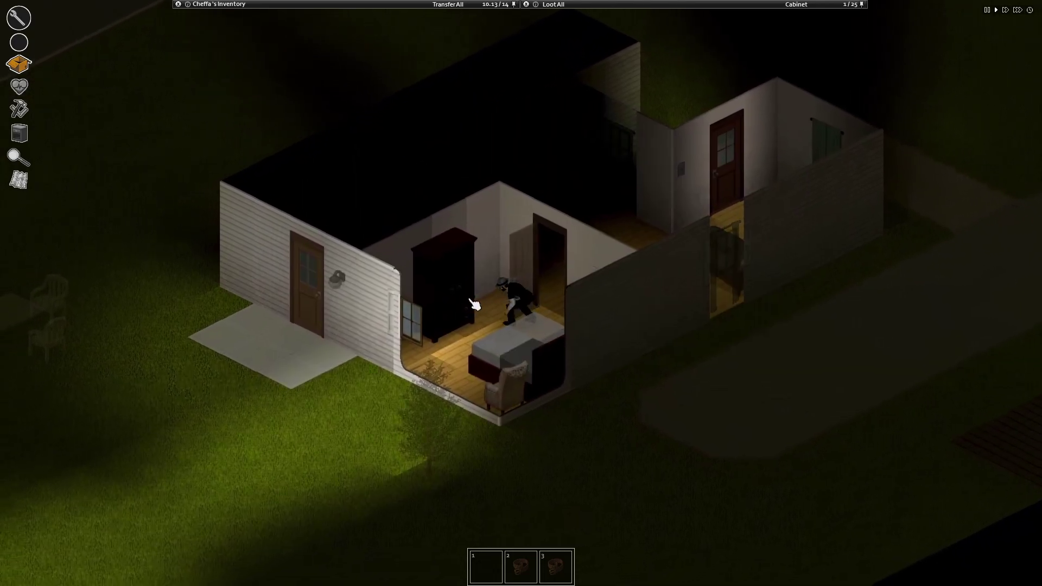
{"action": "left_click", "coordinate": [474, 304]}
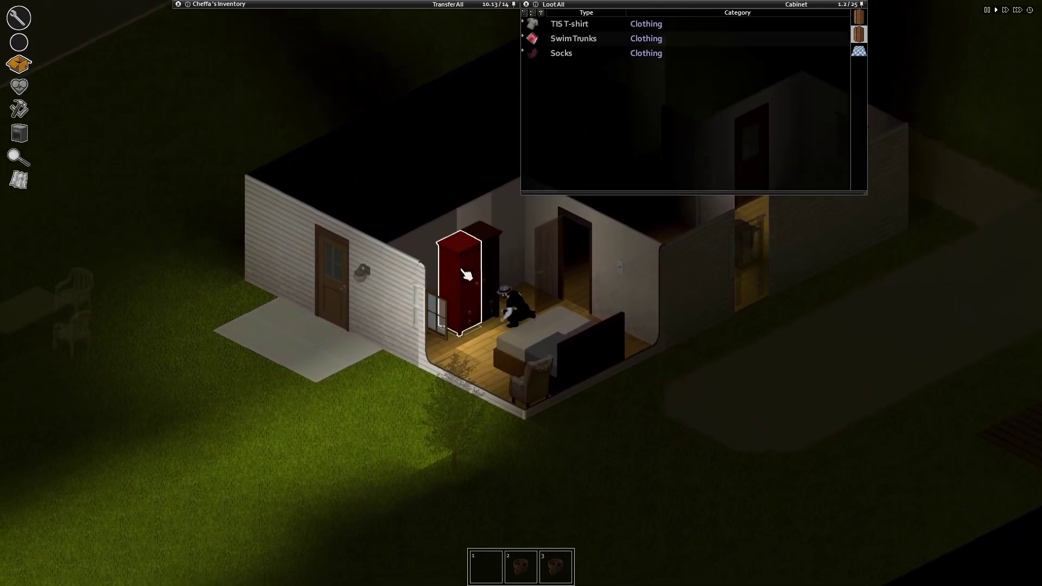
{"action": "left_click", "coordinate": [507, 298]}
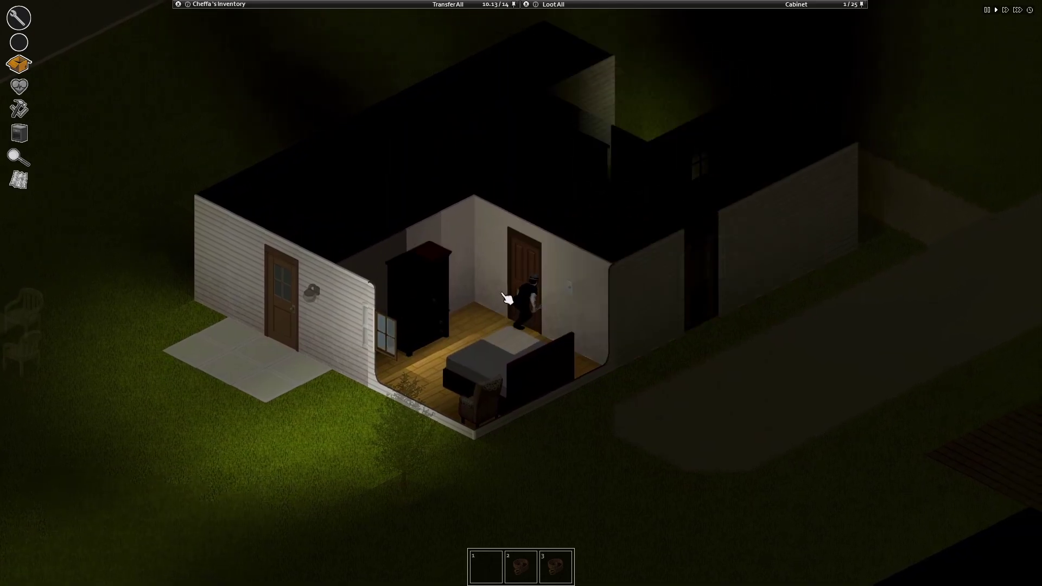
{"action": "left_click", "coordinate": [529, 305]}
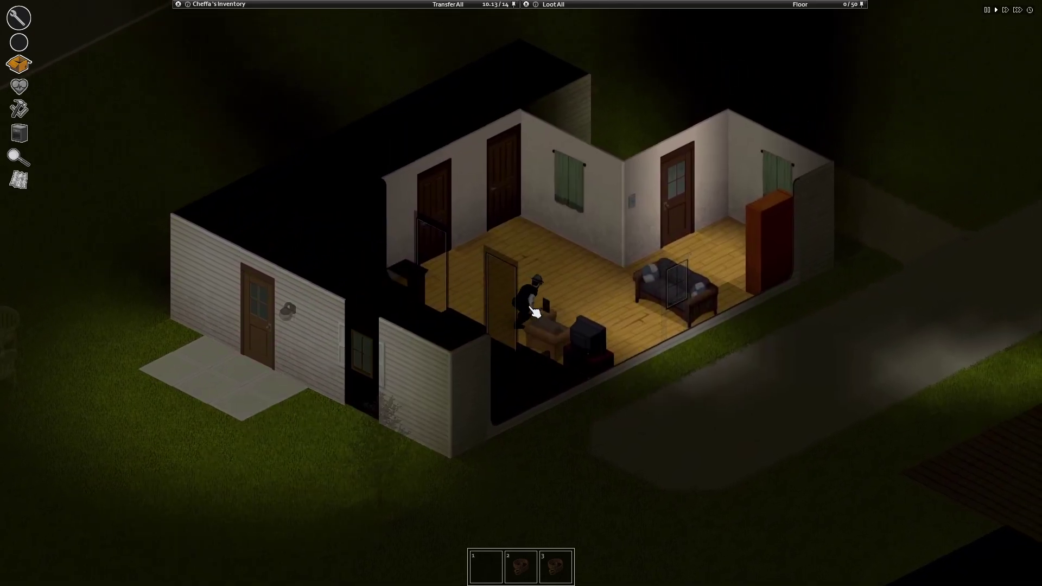
{"action": "left_click", "coordinate": [611, 290]}
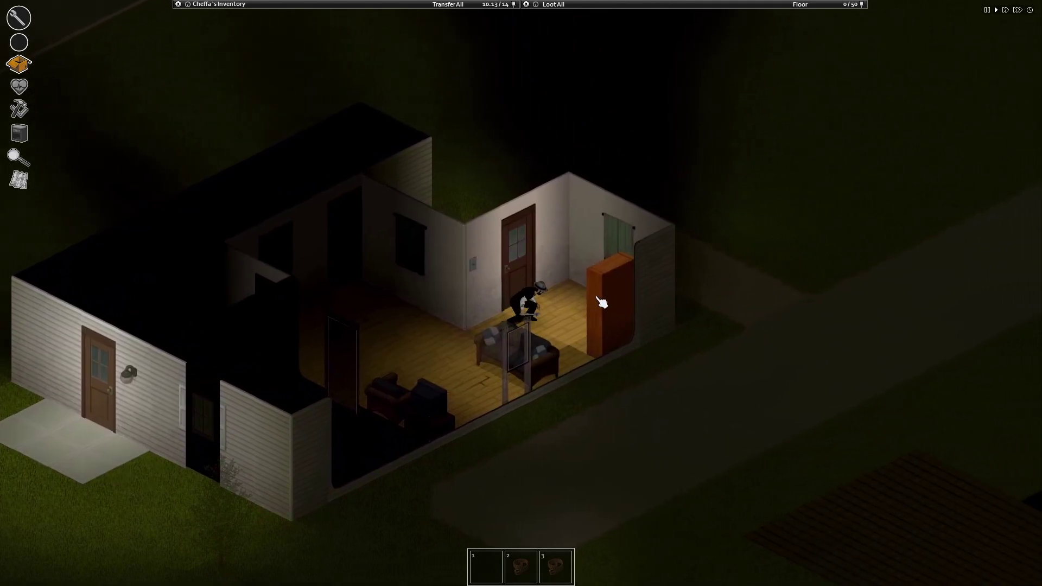
{"action": "left_click", "coordinate": [577, 318]}
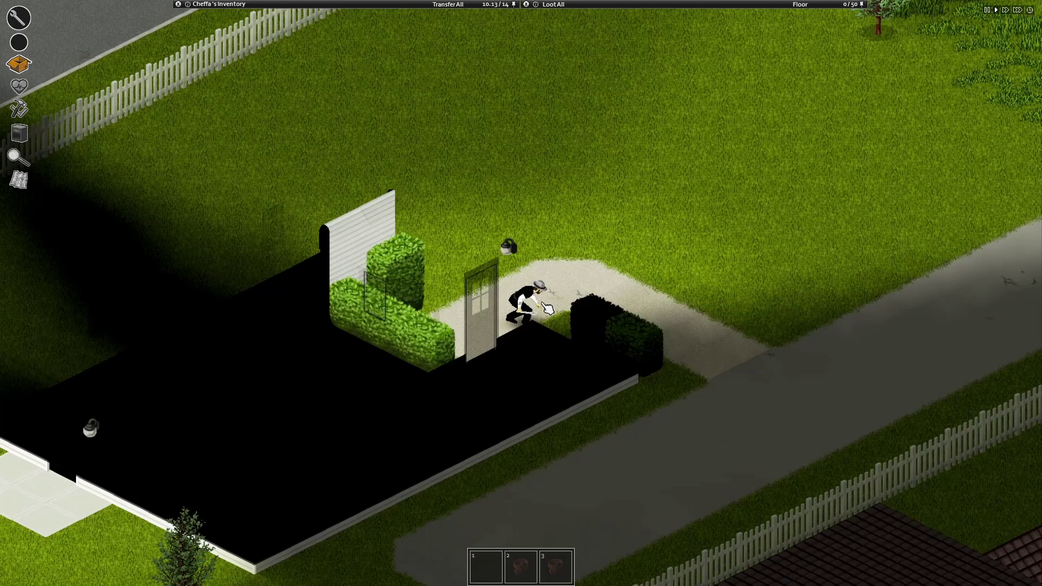
{"action": "scroll", "coordinate": [611, 285], "scroll_direction": "down", "scroll_amount": 3}
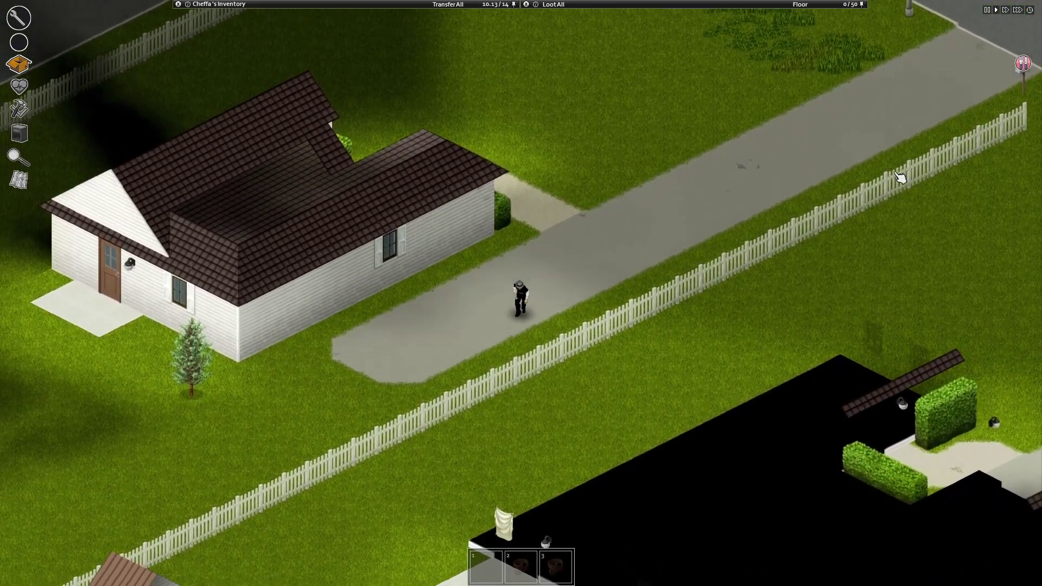
{"action": "scroll", "coordinate": [527, 351], "scroll_direction": "up", "scroll_amount": 3}
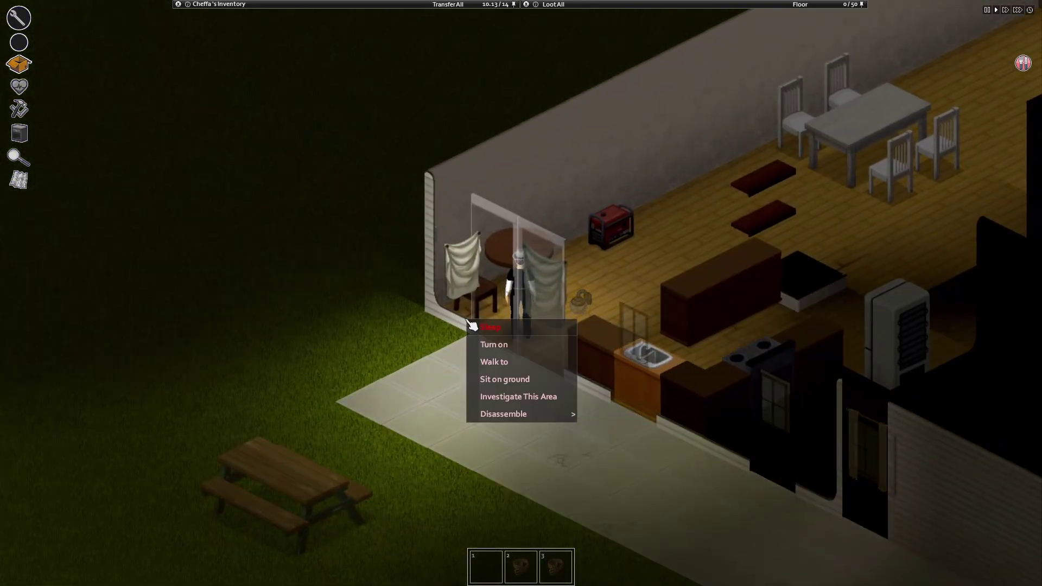
Step: Walk through the patio door into the kitchen and open the cupboard by the sink
{"action": "right_click", "coordinate": [456, 330]}
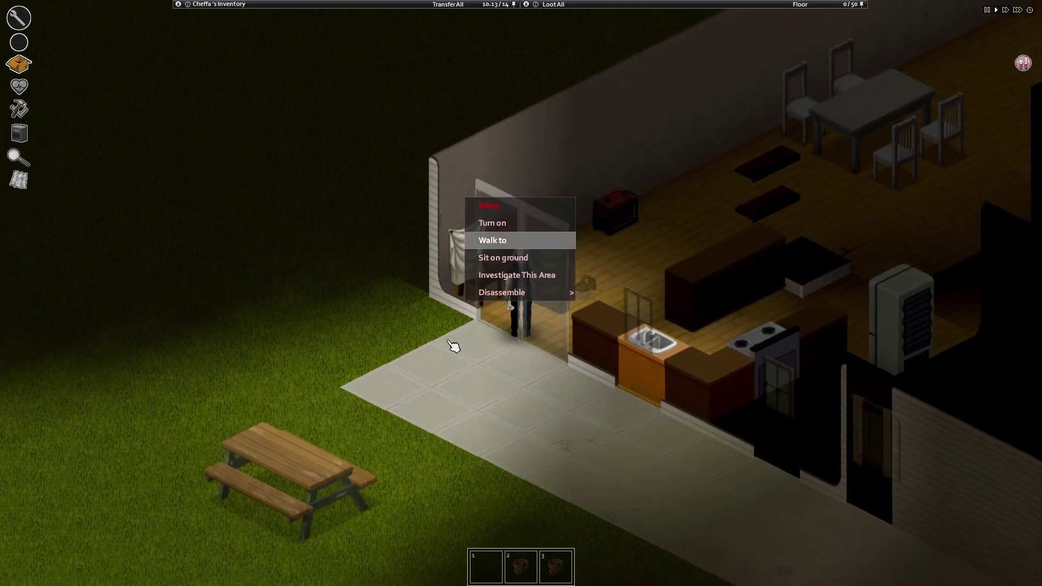
{"action": "right_click", "coordinate": [476, 269]}
{"action": "left_click", "coordinate": [477, 359]}
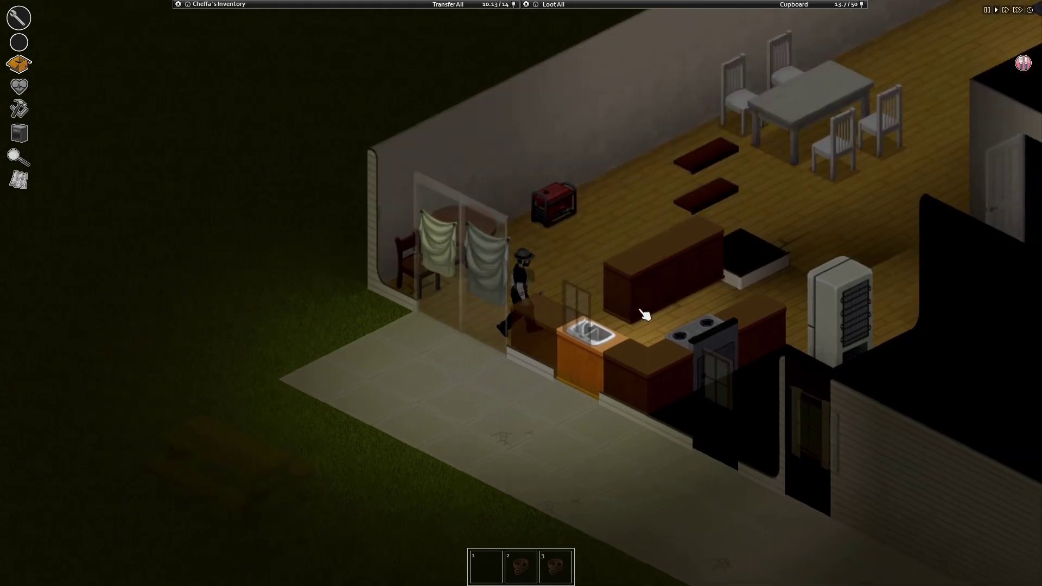
{"action": "left_click", "coordinate": [590, 334]}
Step: Close the curtains over the window above the sink
{"action": "right_click", "coordinate": [471, 304]}
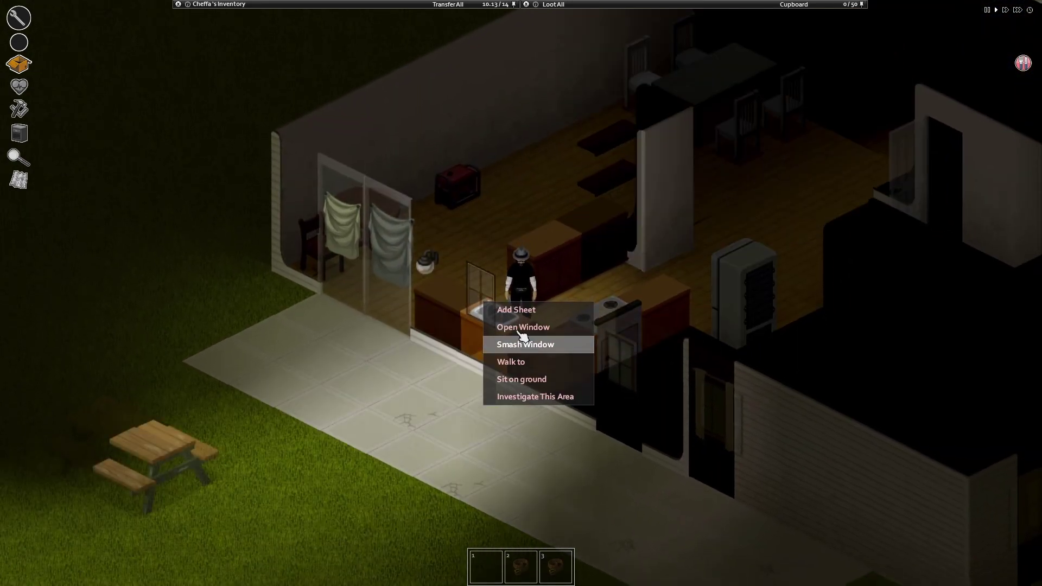
{"action": "left_click", "coordinate": [525, 344]}
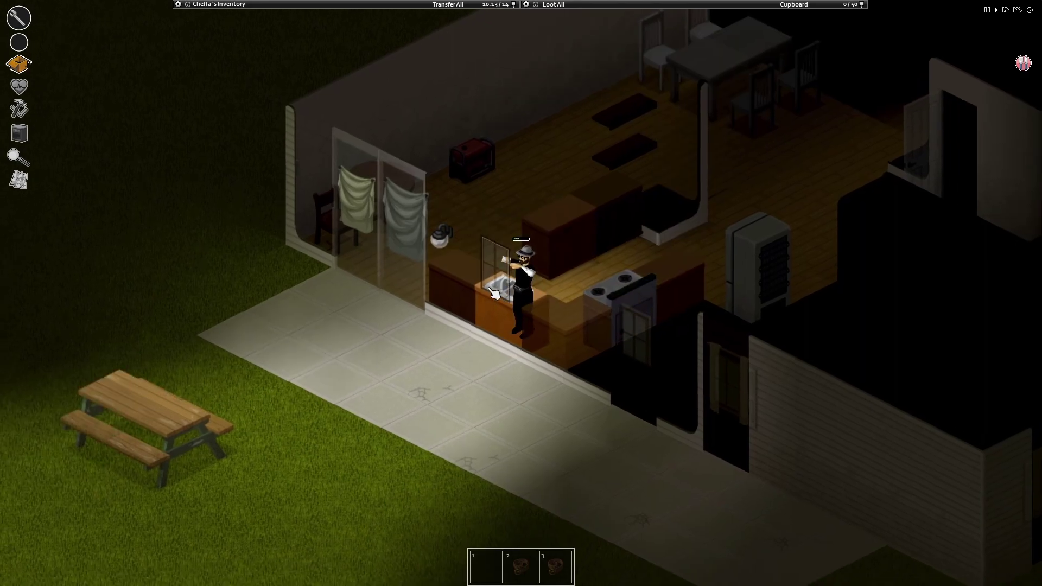
{"action": "right_click", "coordinate": [498, 256]}
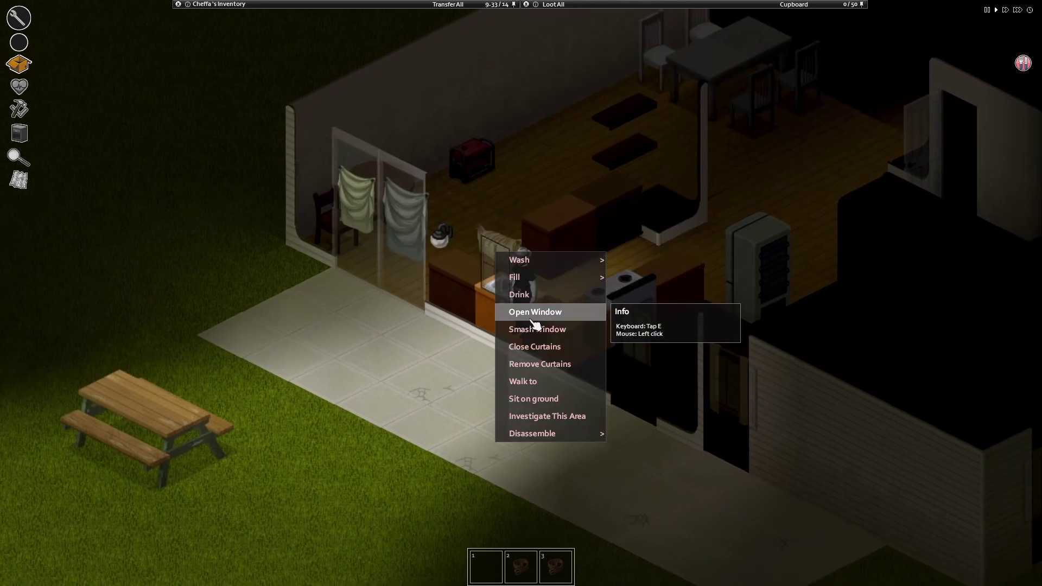
{"action": "left_click", "coordinate": [536, 347]}
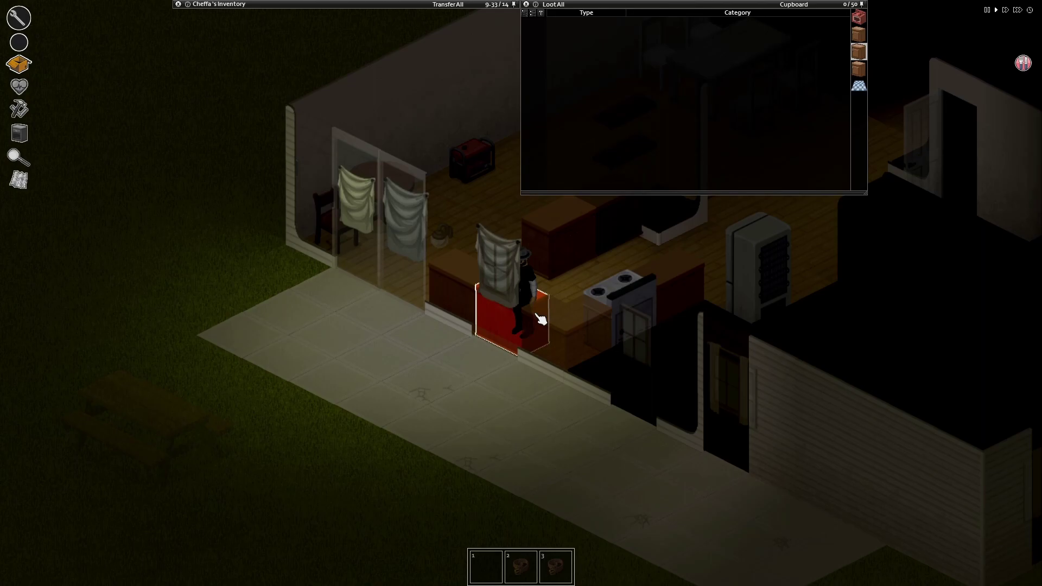
Step: Put the Orange Soda and Juice Box into the kitchen food cupboard
{"action": "left_click", "coordinate": [537, 320]}
{"action": "left_click", "coordinate": [302, 6]}
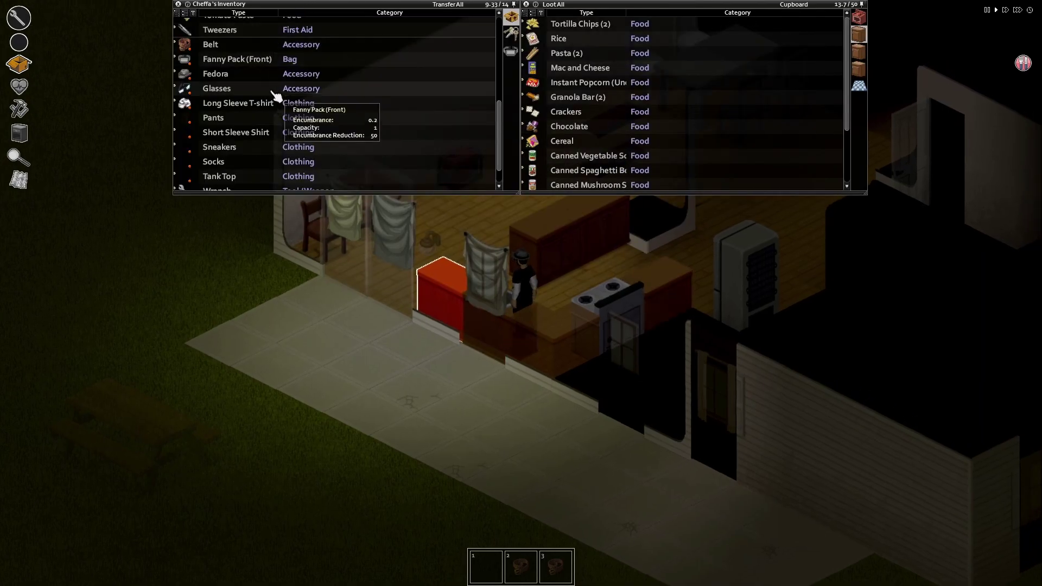
{"action": "scroll", "coordinate": [278, 96], "scroll_direction": "up", "scroll_amount": 4}
{"action": "left_click_drag", "start_coordinate": [236, 155], "coordinate": [684, 151]}
{"action": "left_click_drag", "start_coordinate": [226, 98], "coordinate": [699, 155]}
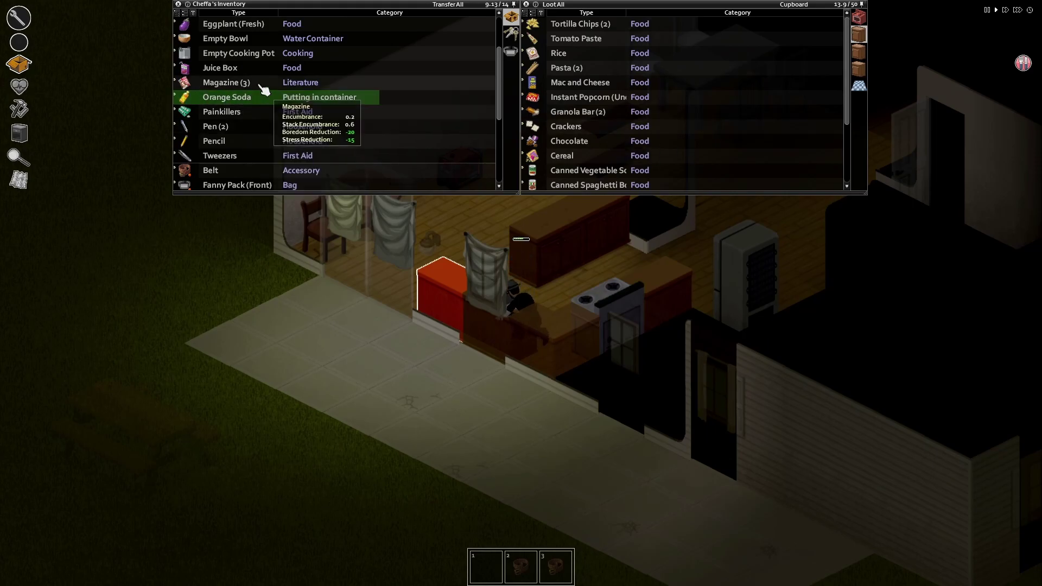
{"action": "left_click_drag", "start_coordinate": [236, 74], "coordinate": [684, 114]}
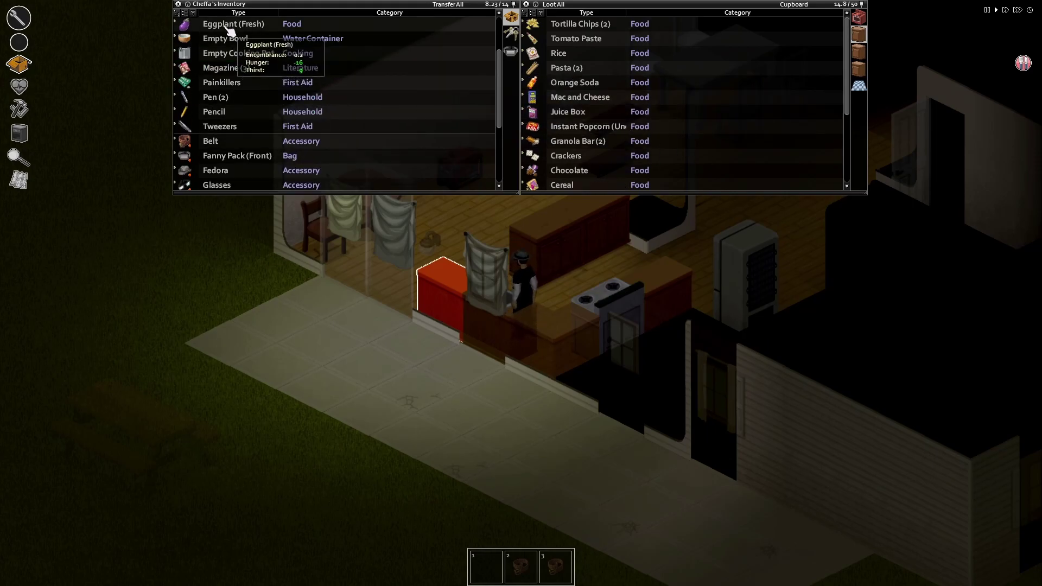
Step: Store the fresh eggplant in the fridge
{"action": "mouse_move", "coordinate": [233, 24]}
{"action": "left_mouse_down"}
{"action": "mouse_move", "coordinate": [570, 122]}
{"action": "mouse_move", "coordinate": [366, 114]}
{"action": "left_mouse_up"}
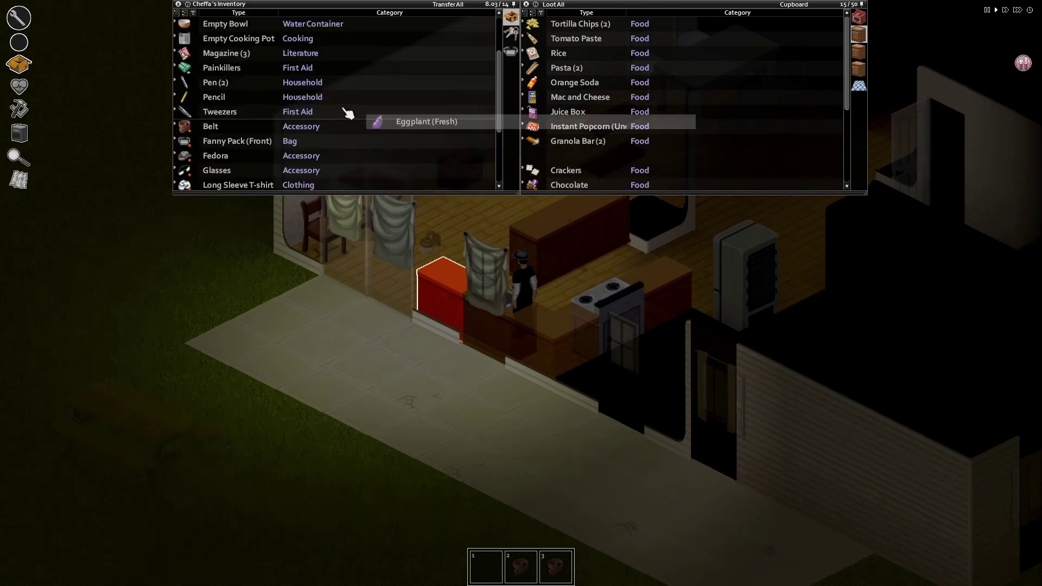
{"action": "left_click", "coordinate": [574, 327]}
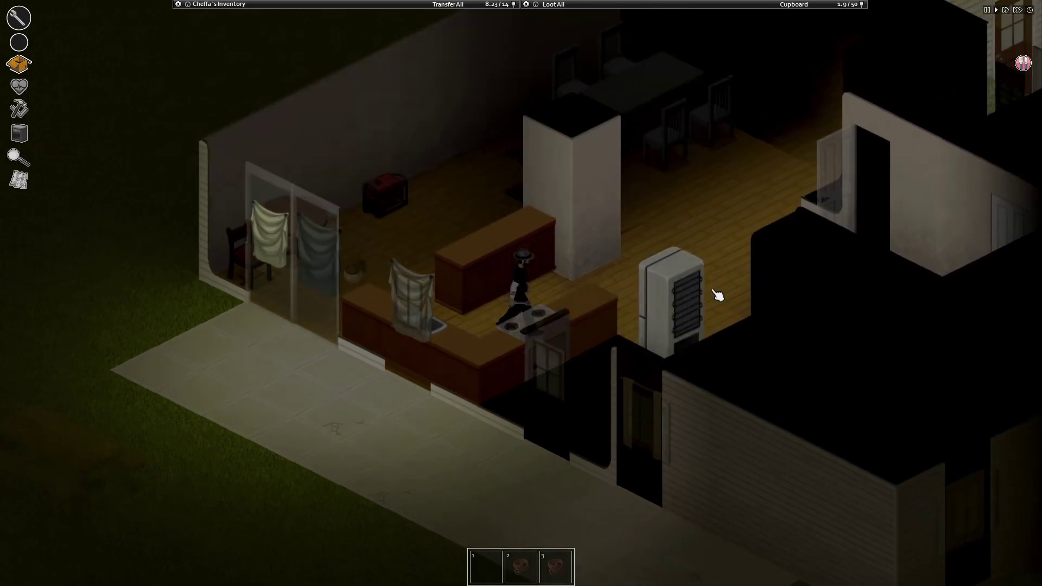
{"action": "mouse_move", "coordinate": [308, 39]}
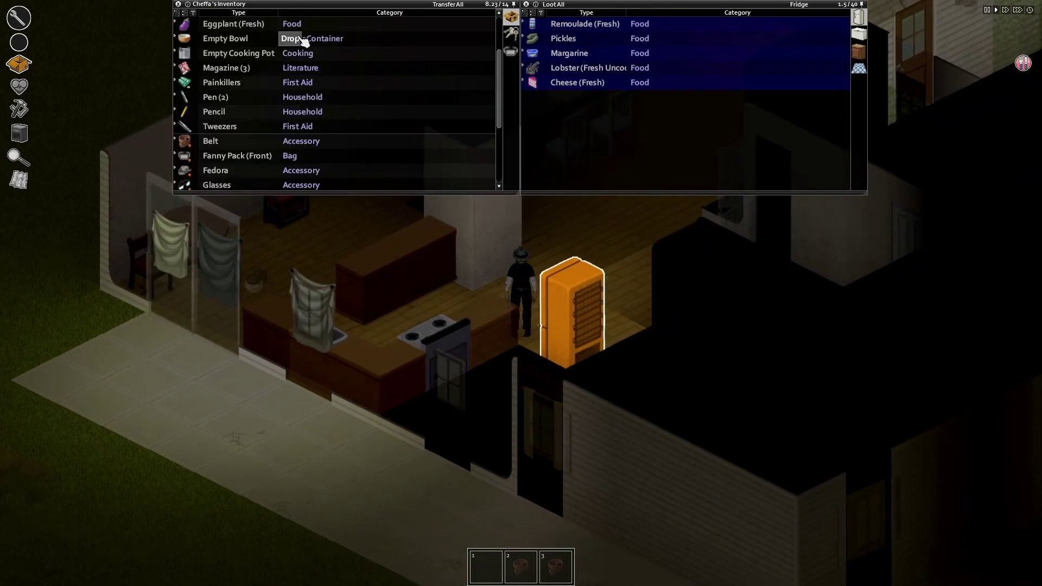
{"action": "left_click_drag", "start_coordinate": [233, 24], "coordinate": [652, 123]}
Step: Stash the Pencil in the corner counter cupboard
{"action": "left_click", "coordinate": [457, 326]}
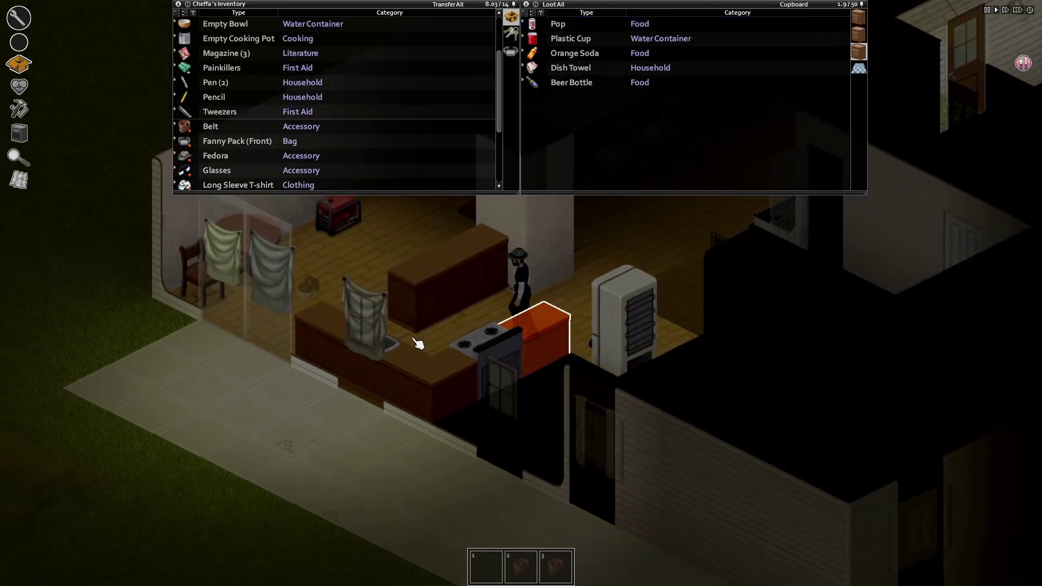
{"action": "left_click", "coordinate": [417, 343]}
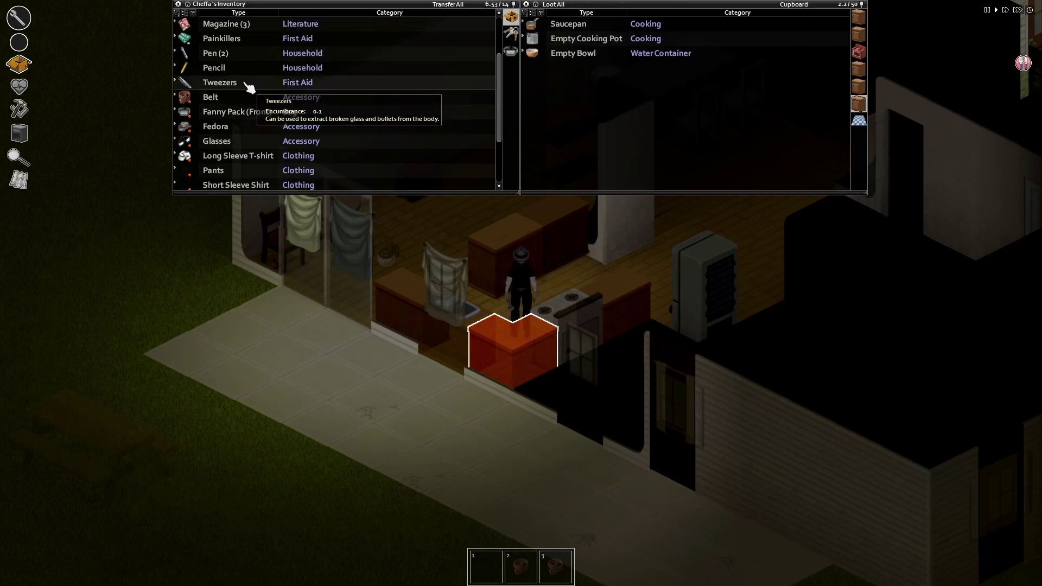
{"action": "left_click_drag", "start_coordinate": [214, 67], "coordinate": [666, 138]}
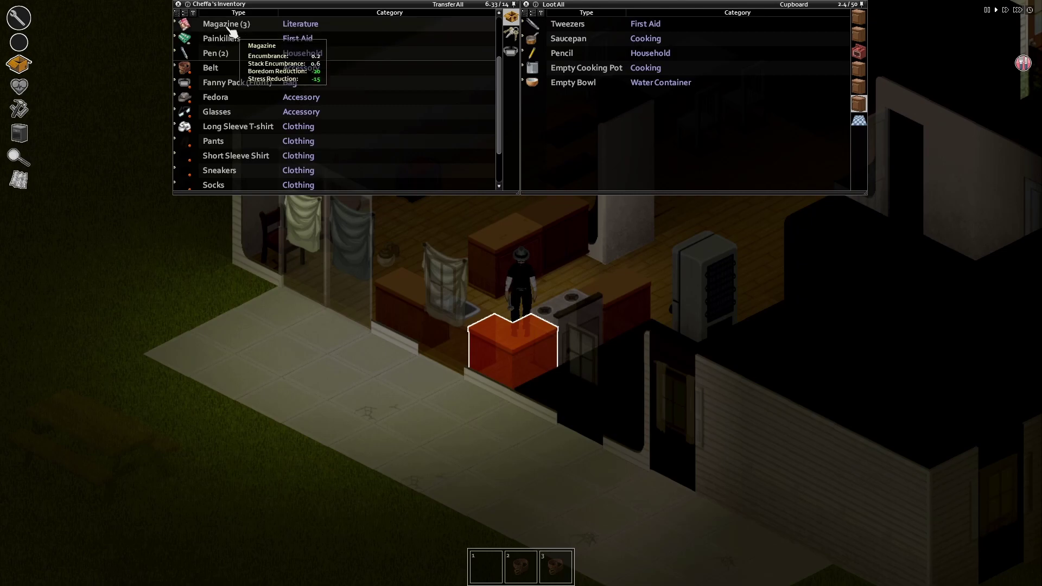
{"action": "right_click", "coordinate": [514, 338]}
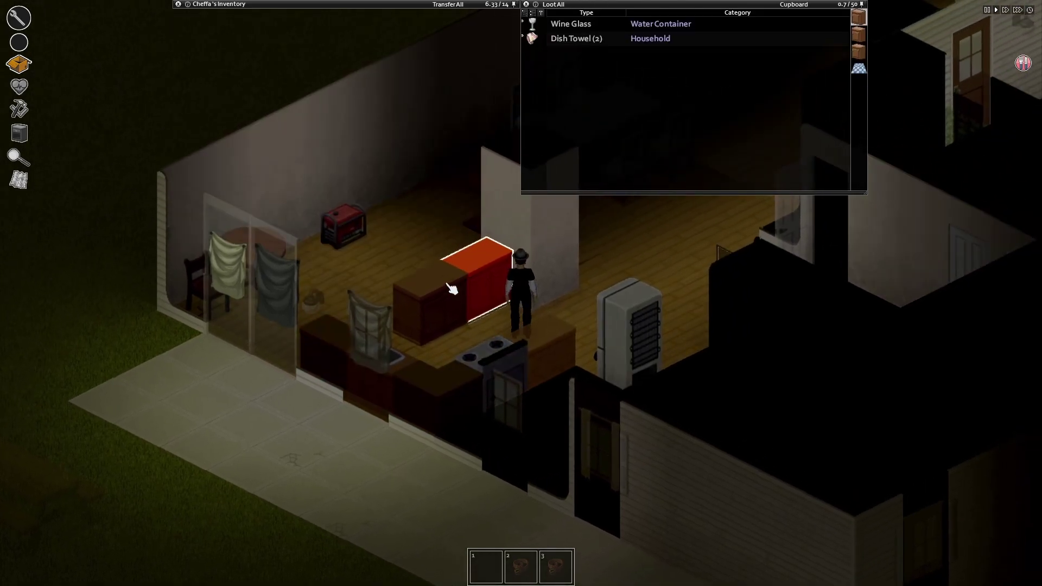
Step: Put the magazines onto the living-room bookcase shelves
{"action": "key", "text": "w"}
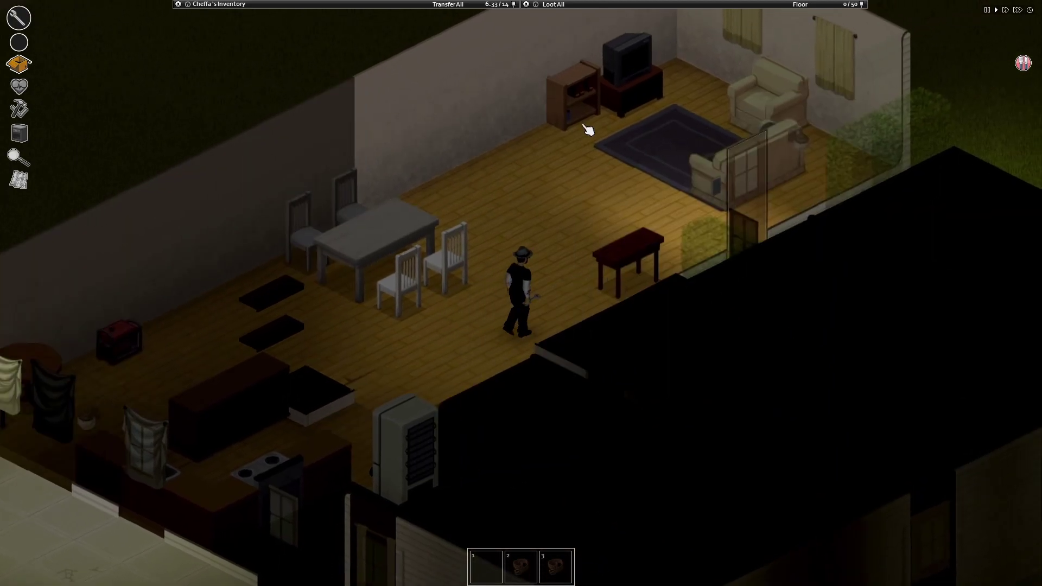
{"action": "scroll", "coordinate": [692, 188], "scroll_direction": "up", "scroll_amount": 3}
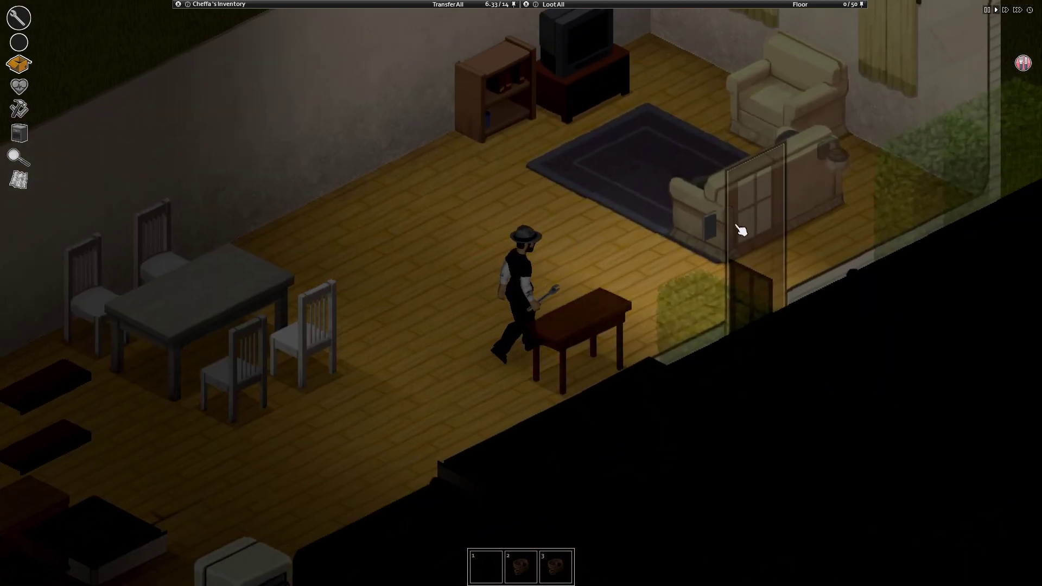
{"action": "right_click", "coordinate": [740, 231]}
{"action": "scroll", "coordinate": [719, 240], "scroll_direction": "down", "scroll_amount": 3}
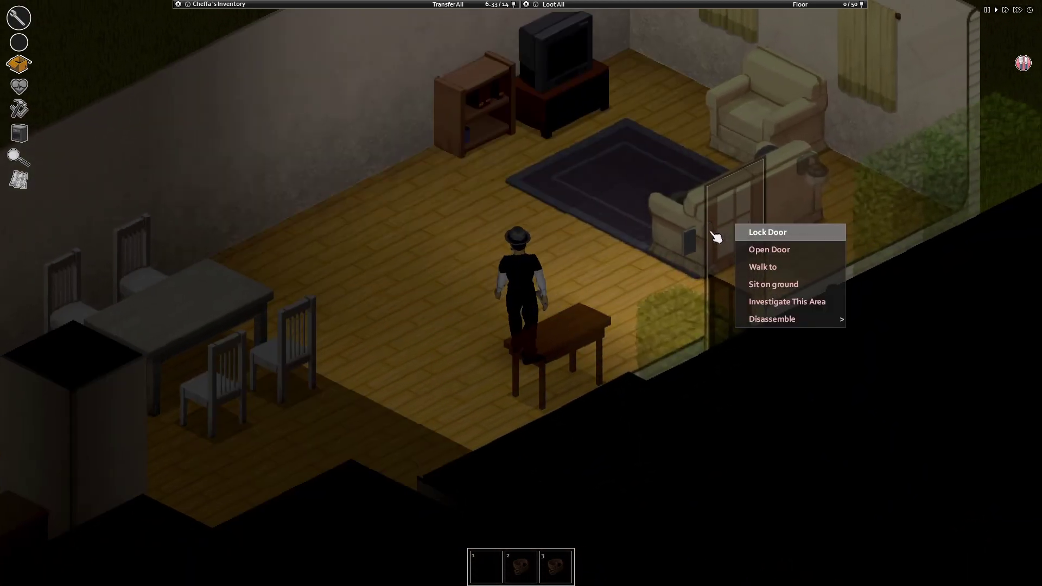
{"action": "scroll", "coordinate": [732, 242], "scroll_direction": "up", "scroll_amount": 3}
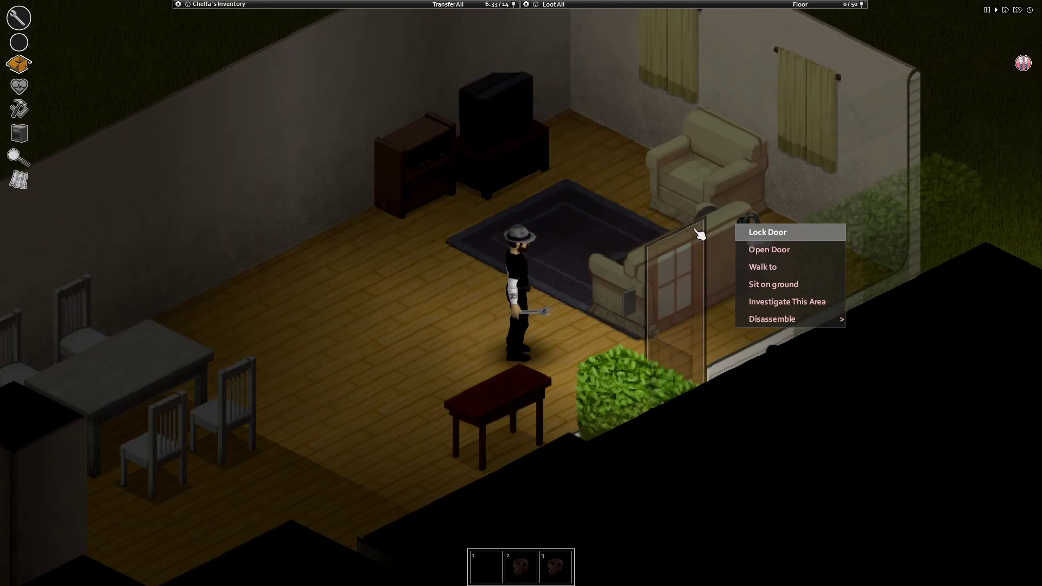
{"action": "left_click", "coordinate": [454, 196]}
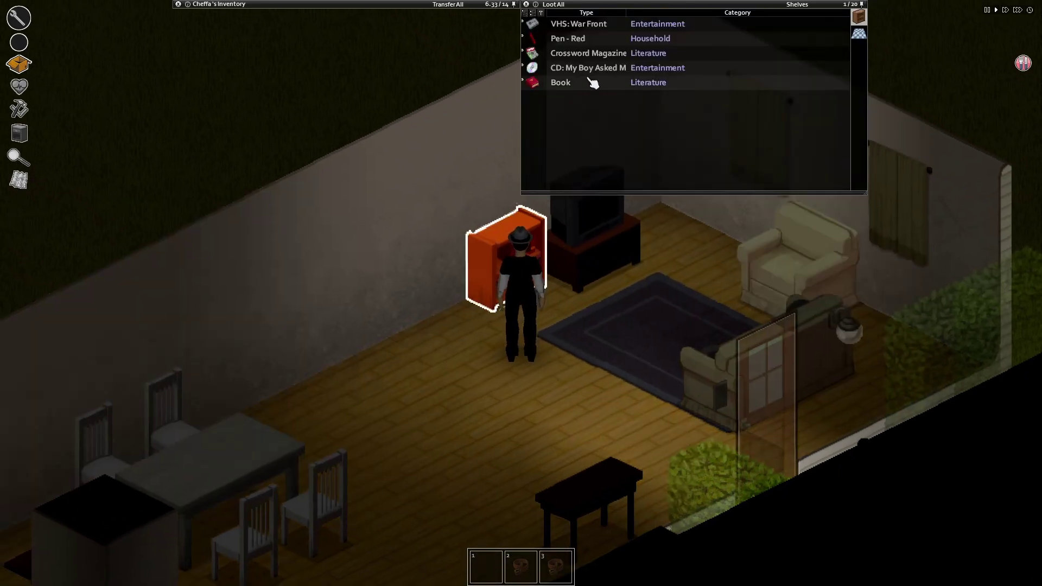
{"action": "right_click", "coordinate": [221, 28]}
{"action": "left_click", "coordinate": [244, 50]}
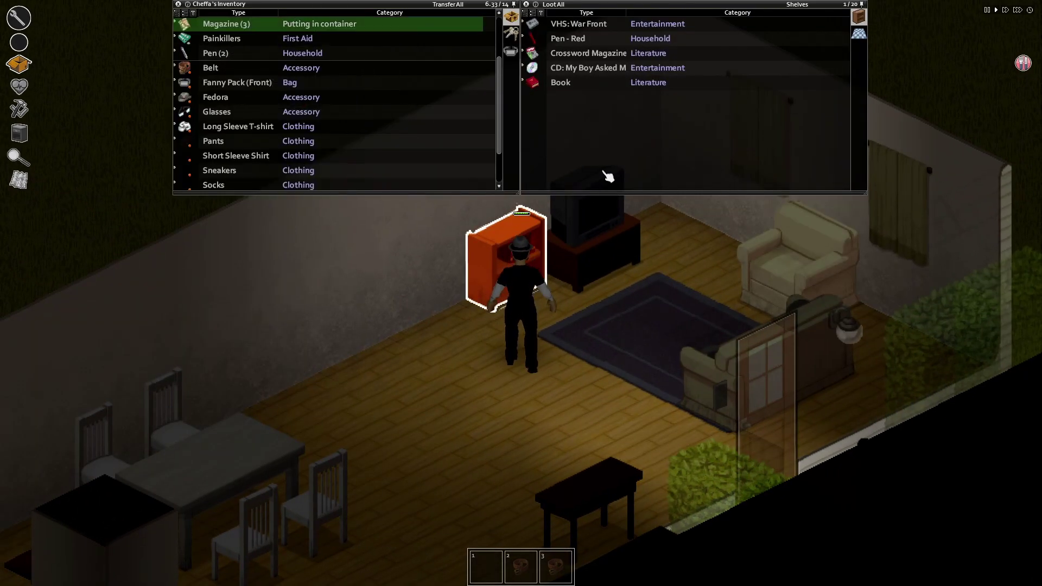
{"action": "scroll", "coordinate": [510, 373], "scroll_direction": "down", "scroll_amount": 2}
{"action": "scroll", "coordinate": [603, 359], "scroll_direction": "down", "scroll_amount": 2}
{"action": "scroll", "coordinate": [701, 310], "scroll_direction": "down", "scroll_amount": 2}
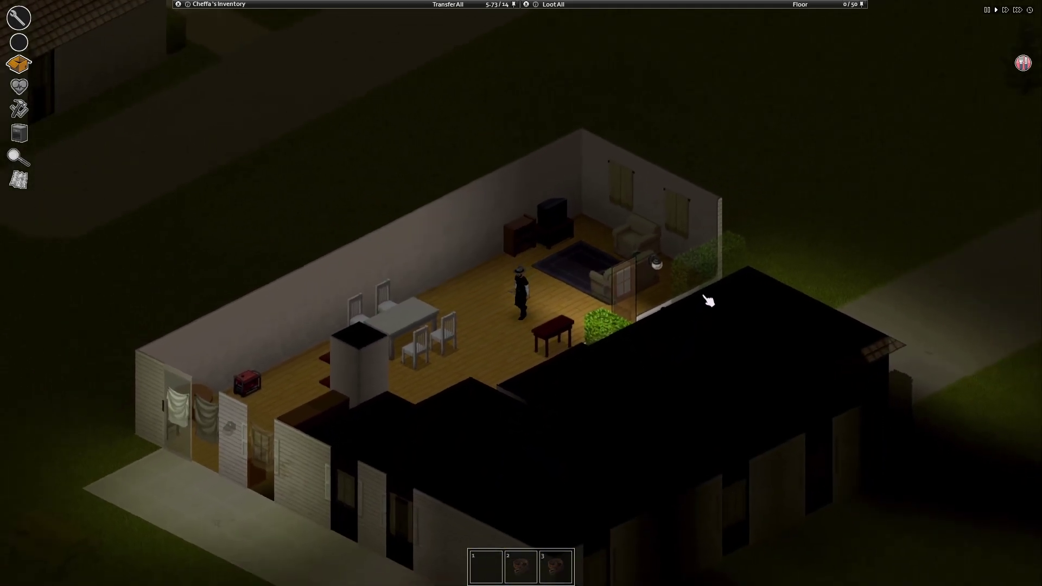
{"action": "scroll", "coordinate": [707, 302], "scroll_direction": "down", "scroll_amount": 2}
{"action": "scroll", "coordinate": [668, 317], "scroll_direction": "down", "scroll_amount": 2}
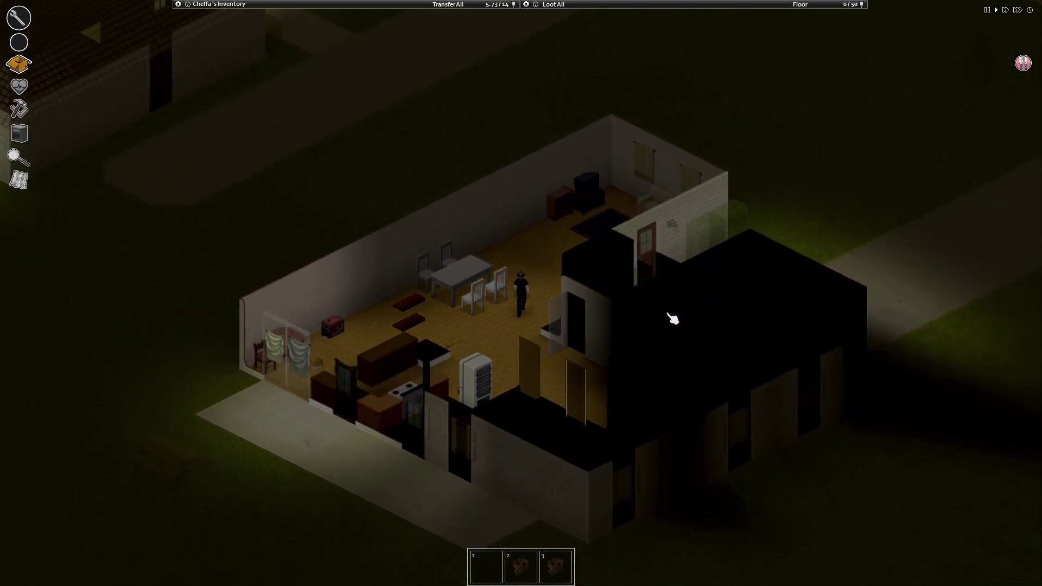
{"action": "scroll", "coordinate": [661, 425], "scroll_direction": "up", "scroll_amount": 2}
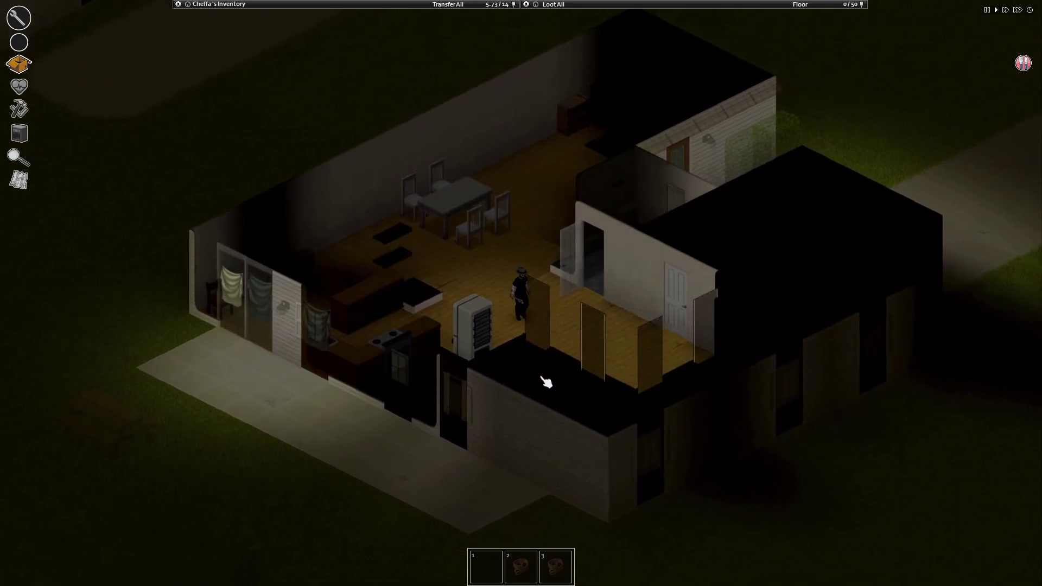
Step: Take down the window curtains to get a sheet
{"action": "key", "text": "s"}
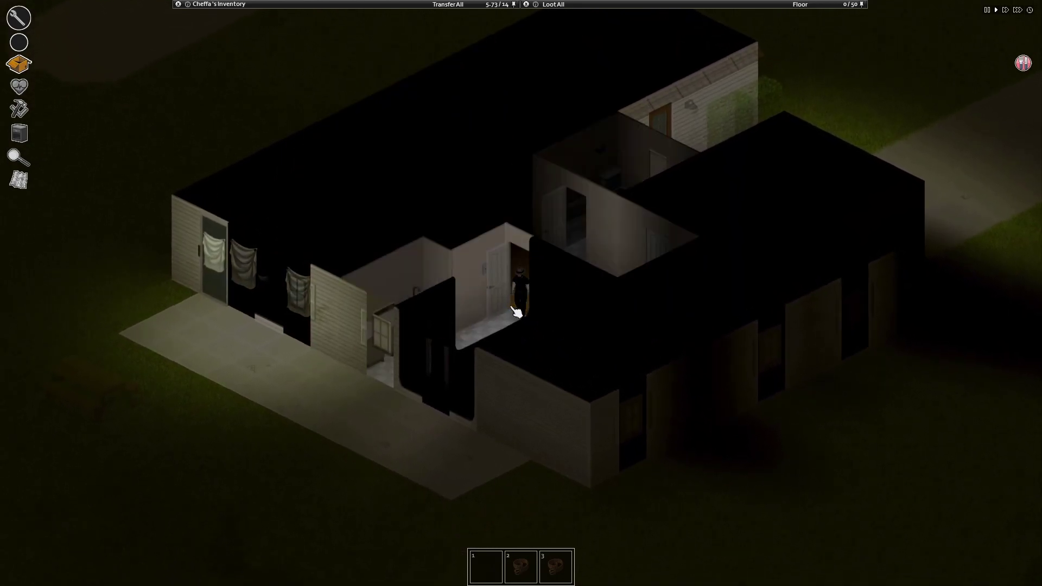
{"action": "scroll", "coordinate": [516, 312], "scroll_direction": "up", "scroll_amount": 2}
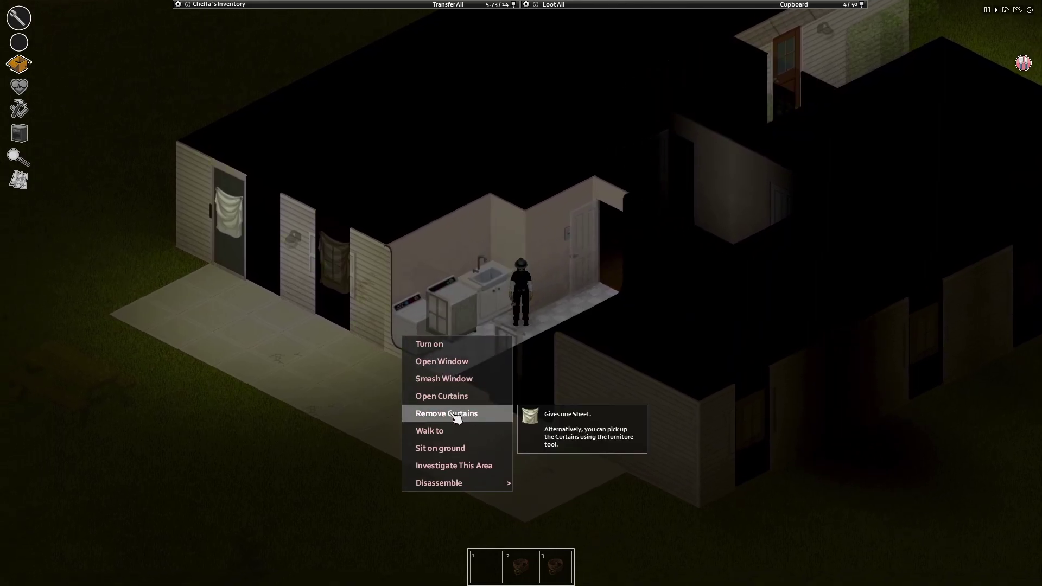
{"action": "left_click", "coordinate": [456, 417]}
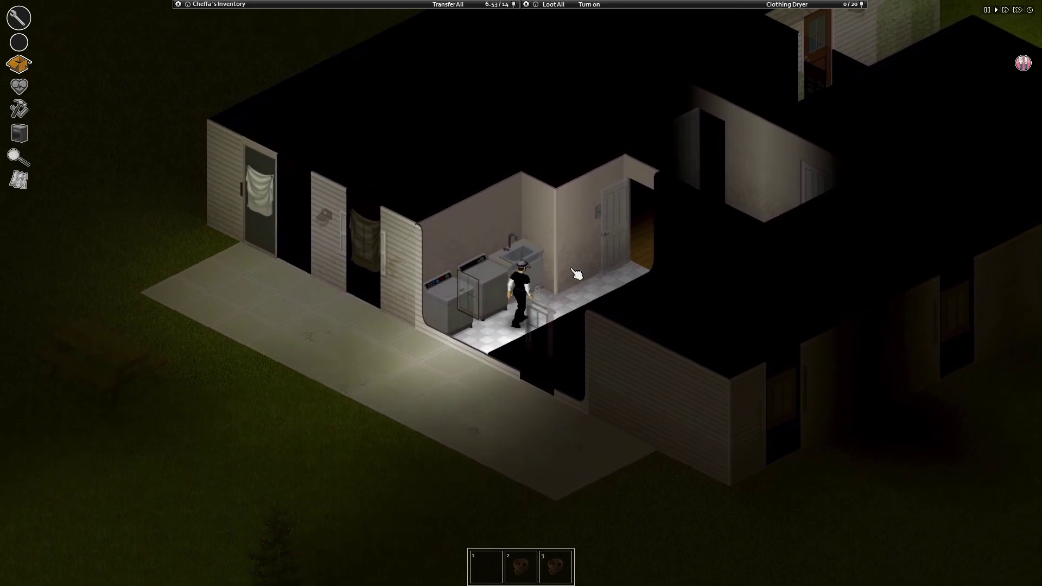
{"action": "key", "text": "w"}
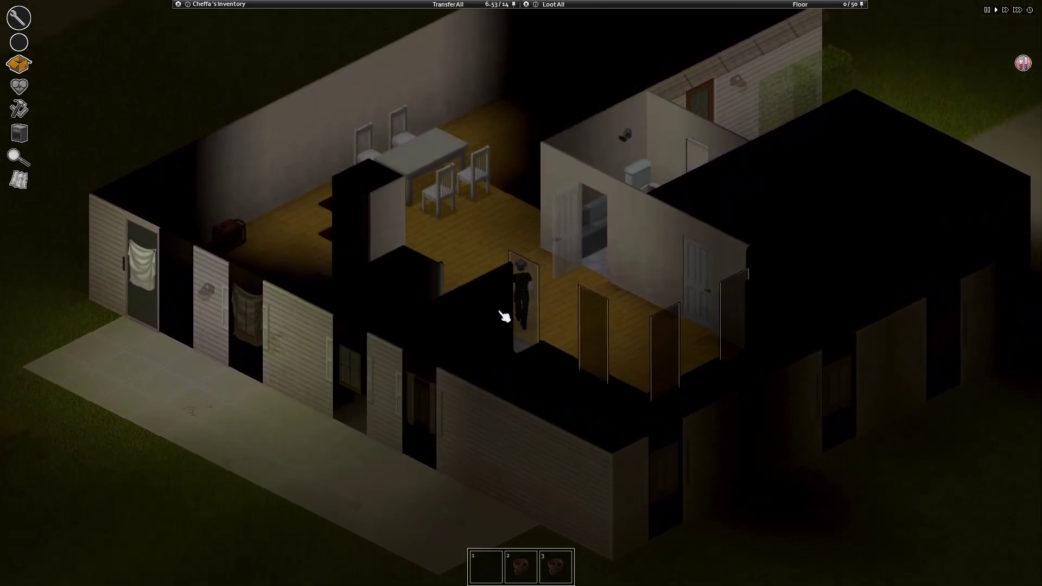
{"action": "scroll", "coordinate": [524, 329], "scroll_direction": "down", "scroll_amount": 2}
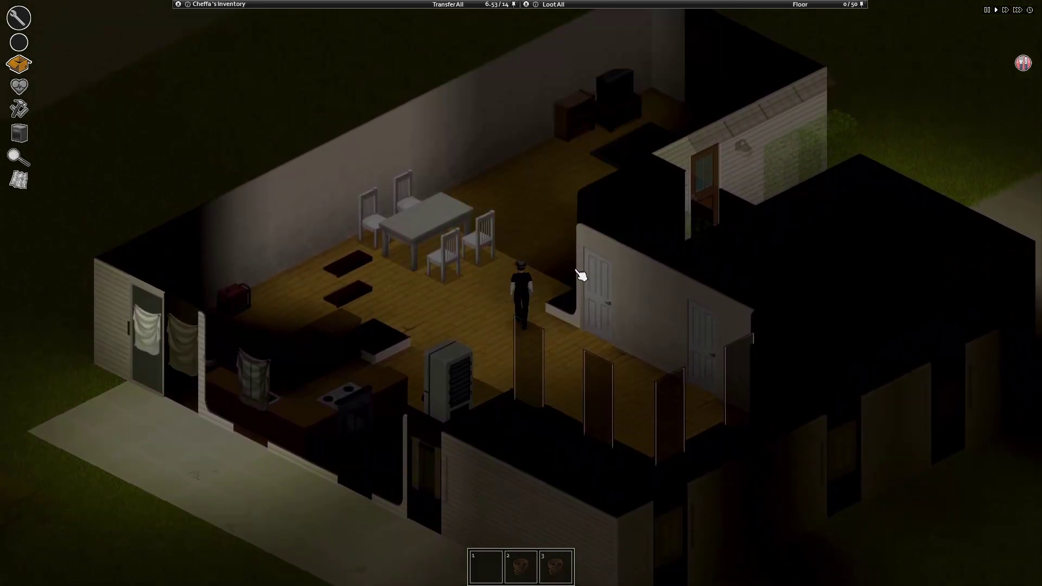
{"action": "scroll", "coordinate": [589, 248], "scroll_direction": "up", "scroll_amount": 2}
{"action": "scroll", "coordinate": [591, 248], "scroll_direction": "down", "scroll_amount": 2}
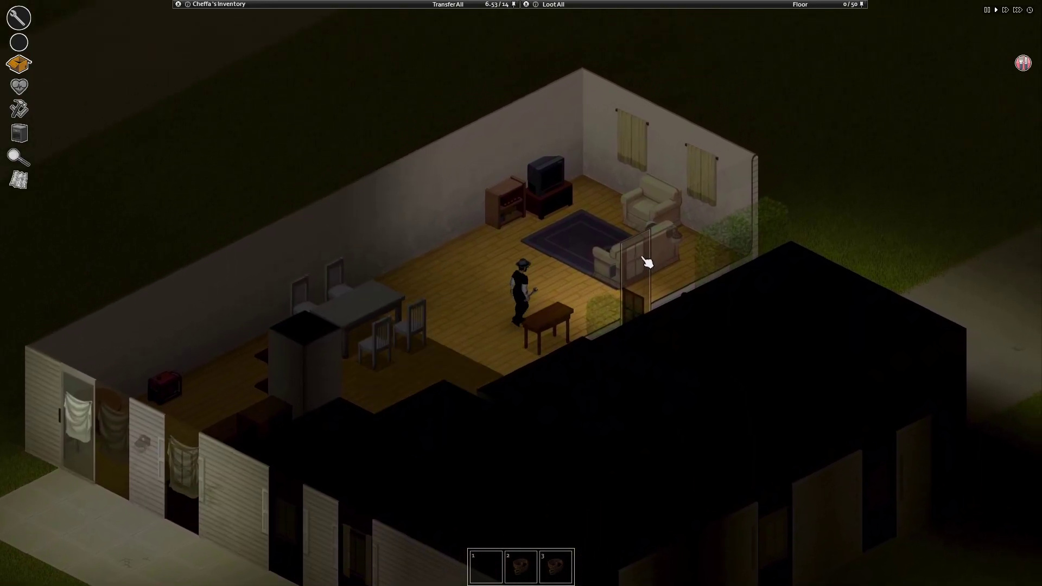
{"action": "scroll", "coordinate": [616, 274], "scroll_direction": "up", "scroll_amount": 2}
Step: Hang the sheet over the living room's glass door and close it
{"action": "right_click", "coordinate": [616, 274]}
{"action": "left_click", "coordinate": [641, 309]}
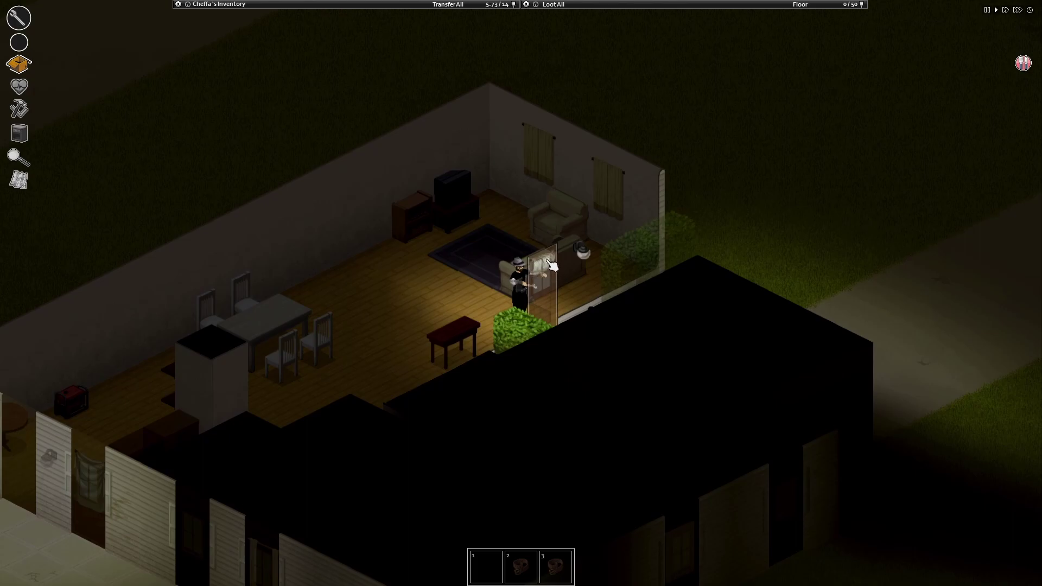
{"action": "right_click", "coordinate": [550, 264]}
{"action": "left_click", "coordinate": [581, 302]}
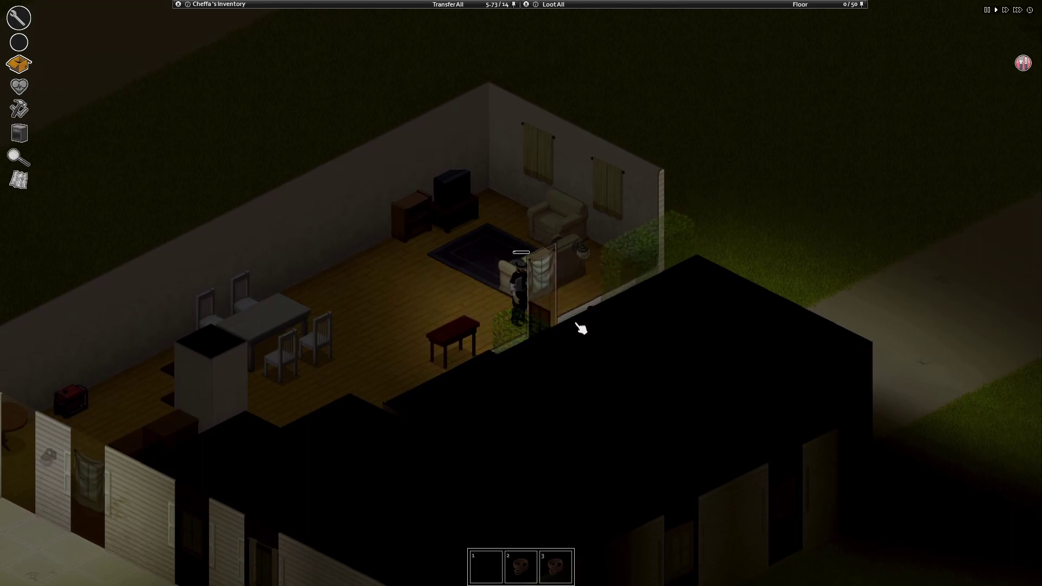
Step: On the world map, mark this house with a house symbol and the neighbour with an X
{"action": "key", "text": "m"}
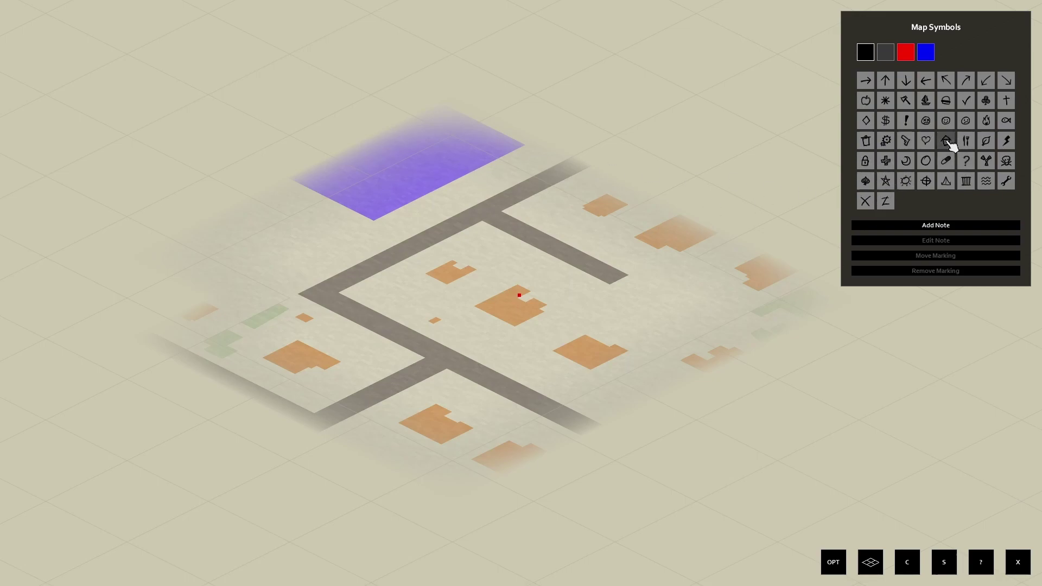
{"action": "left_click", "coordinate": [513, 313]}
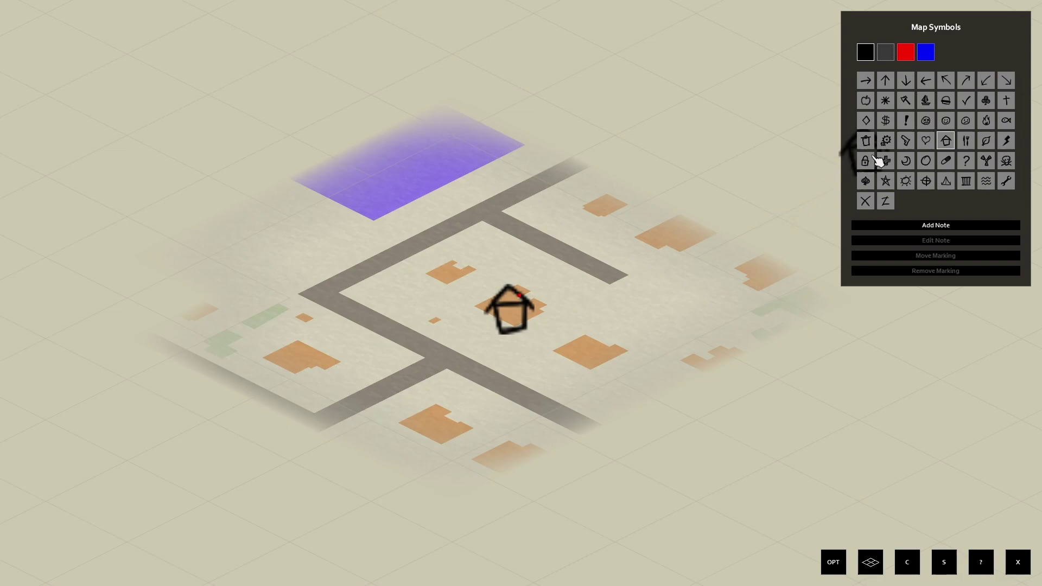
{"action": "left_click", "coordinate": [867, 203]}
{"action": "left_click", "coordinate": [447, 271]}
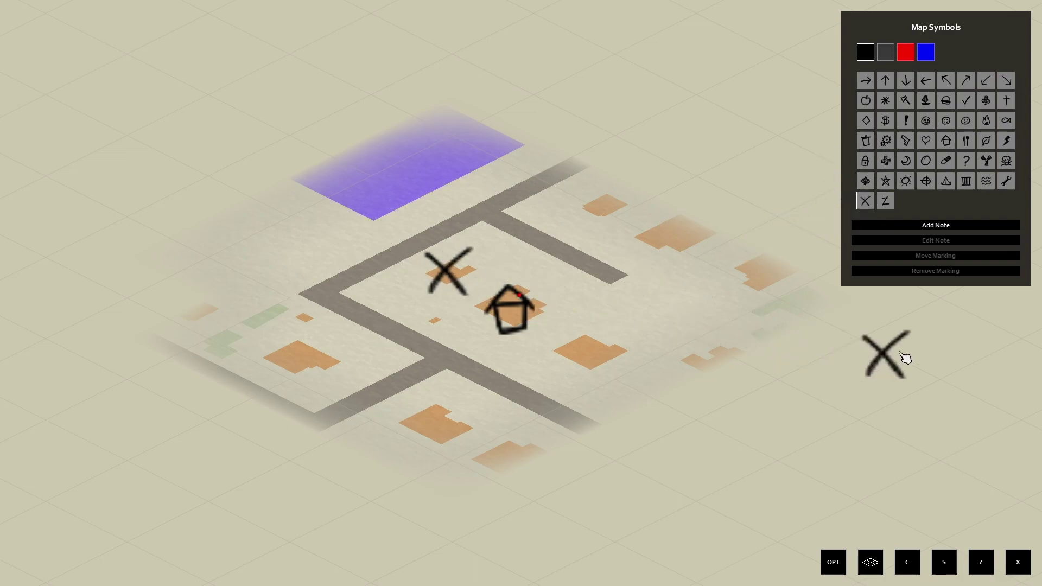
{"action": "key", "text": "m"}
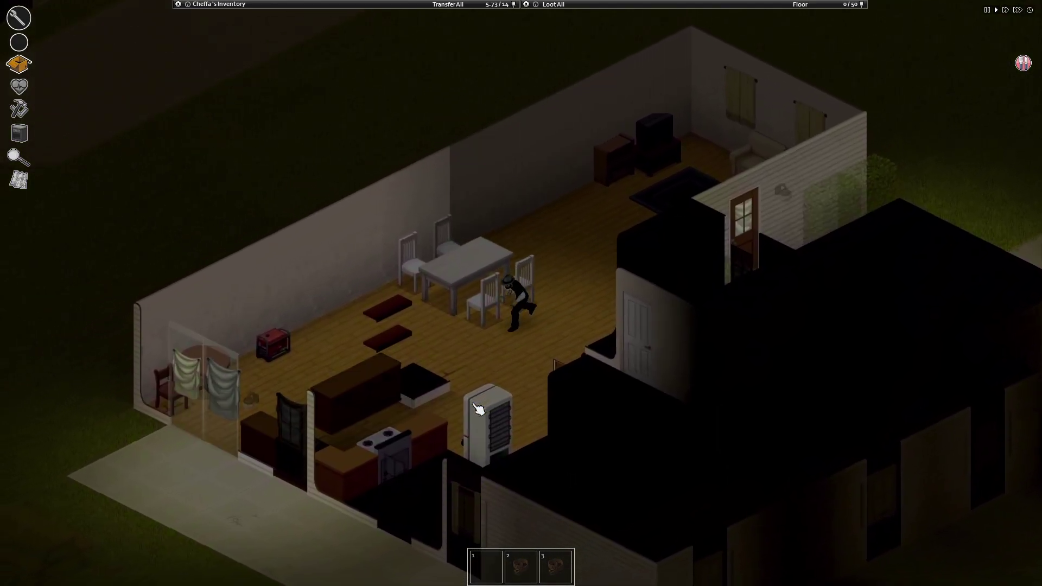
Step: Check the fridge and browse the Cooking crafting recipes
{"action": "left_click", "coordinate": [478, 409]}
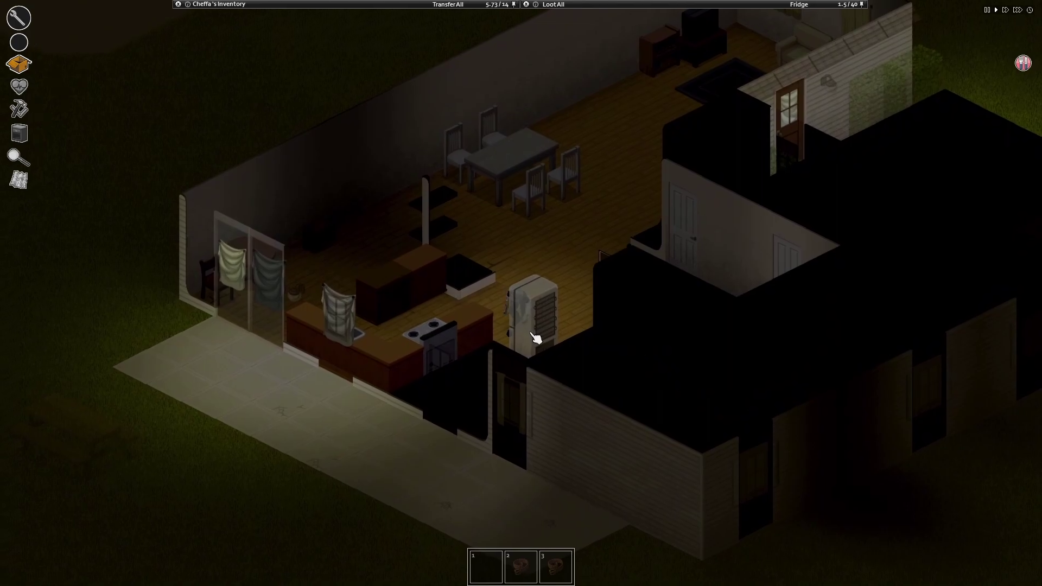
{"action": "left_click", "coordinate": [533, 337]}
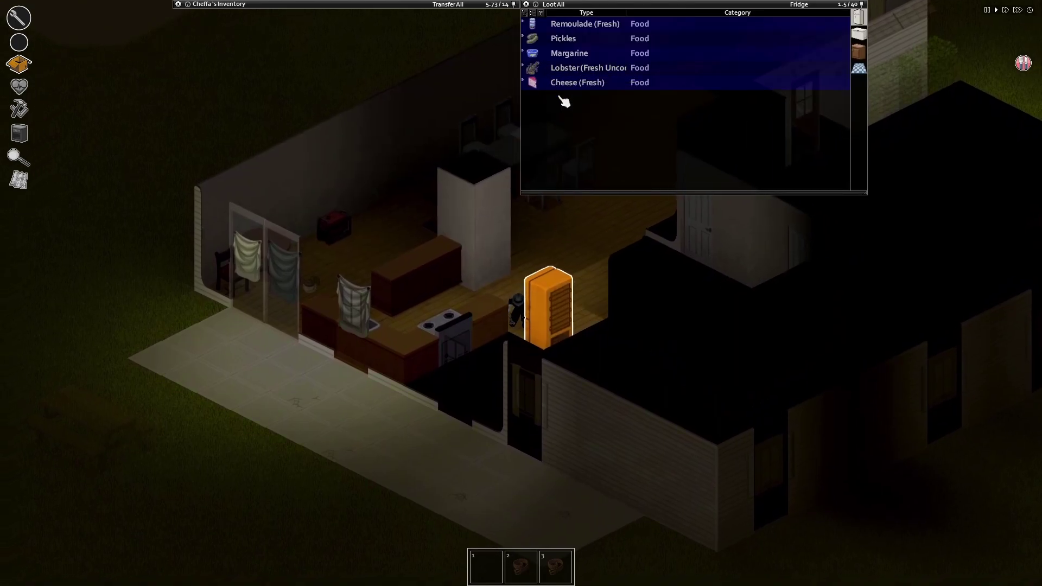
{"action": "left_click", "coordinate": [19, 110]}
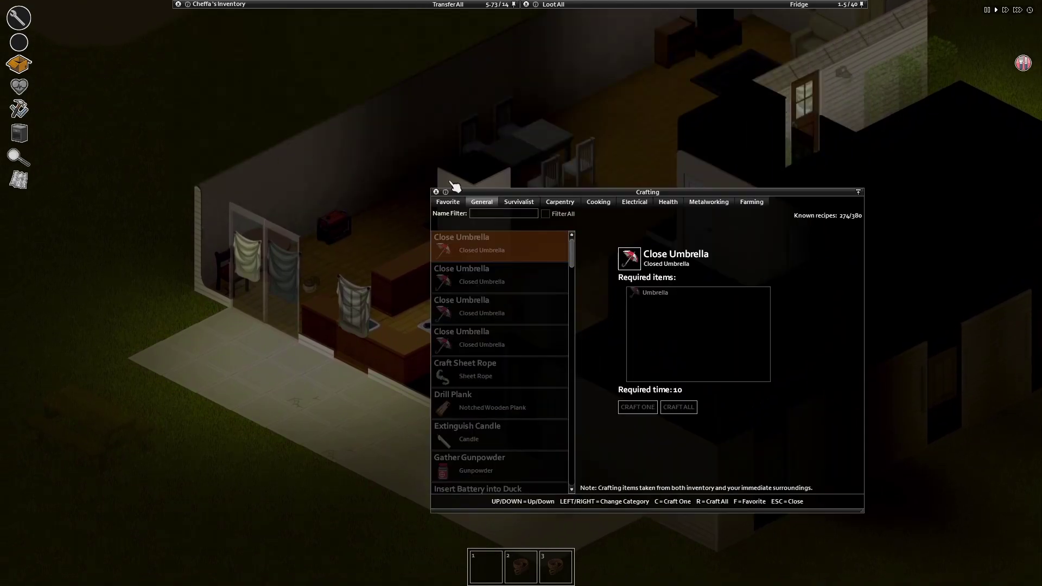
{"action": "left_click", "coordinate": [599, 202]}
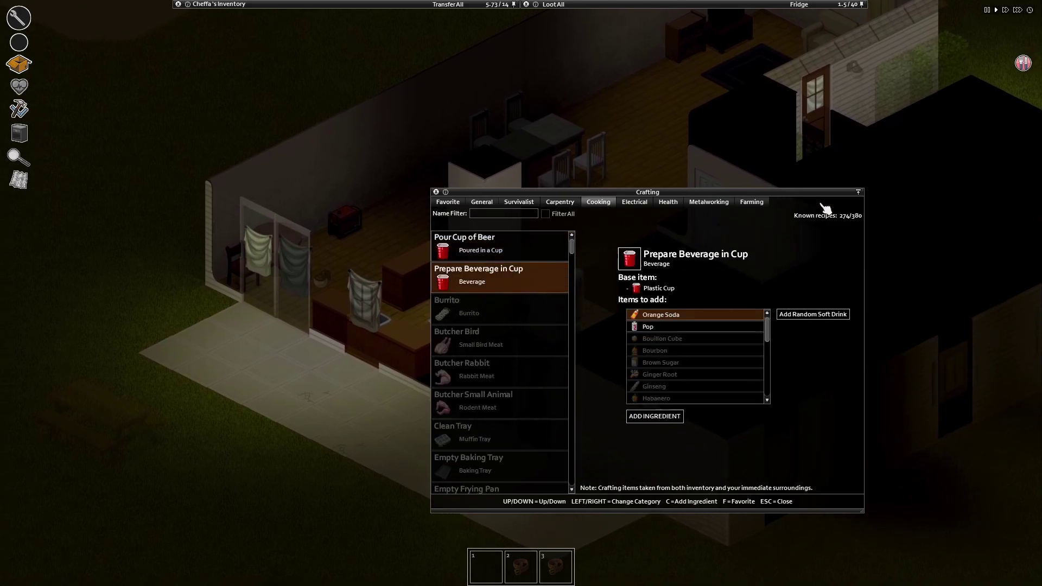
{"action": "left_click", "coordinate": [436, 193]}
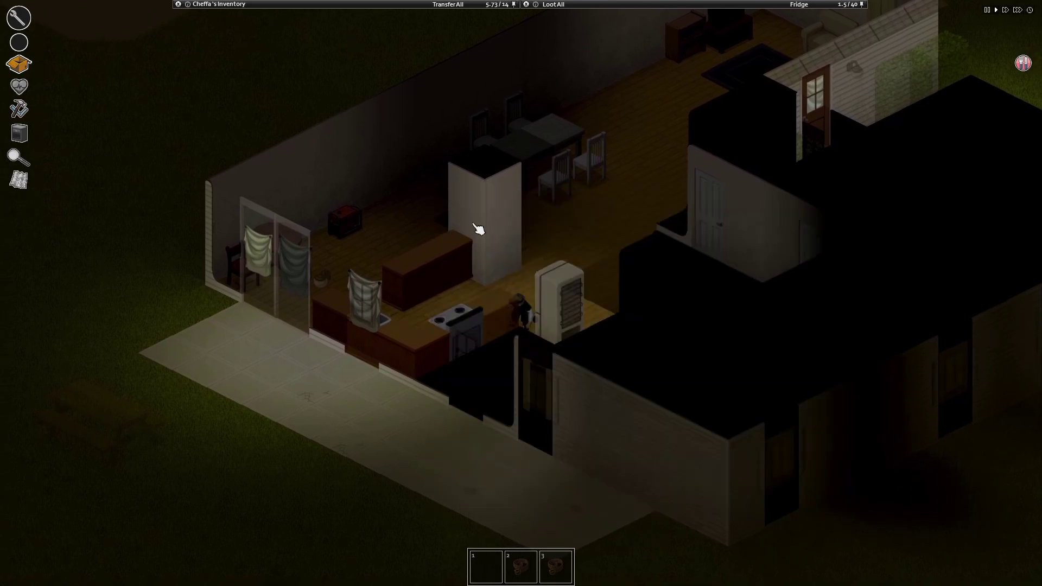
Step: Move the Empty Bowl from the corner cupboard into the stove-side cupboard
{"action": "left_click", "coordinate": [501, 306]}
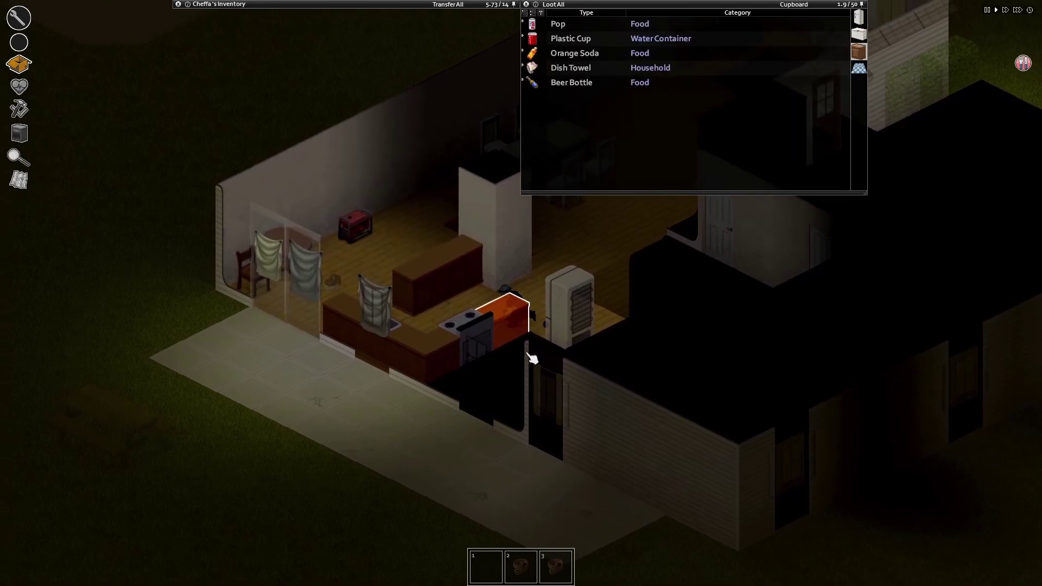
{"action": "left_click", "coordinate": [472, 342]}
{"action": "scroll", "coordinate": [473, 342], "scroll_direction": "down", "scroll_amount": 2}
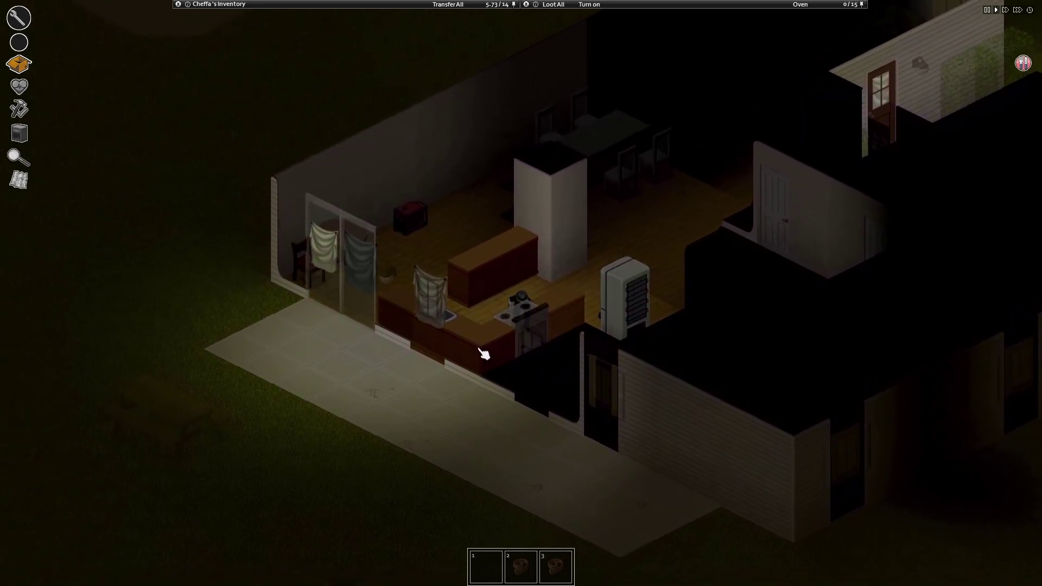
{"action": "left_click", "coordinate": [482, 353]}
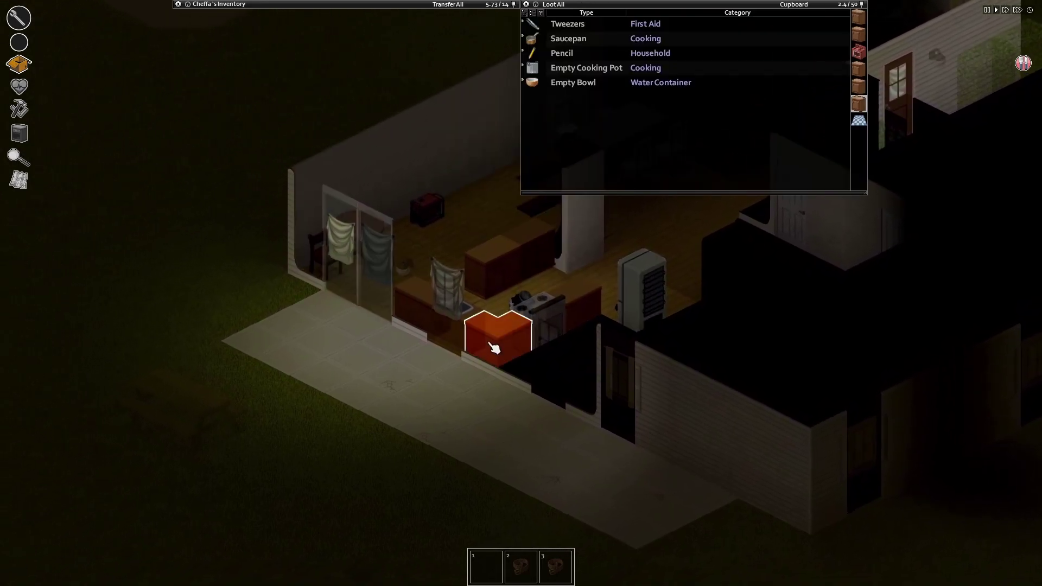
{"action": "double_click", "coordinate": [573, 83]}
{"action": "mouse_move", "coordinate": [255, 74]}
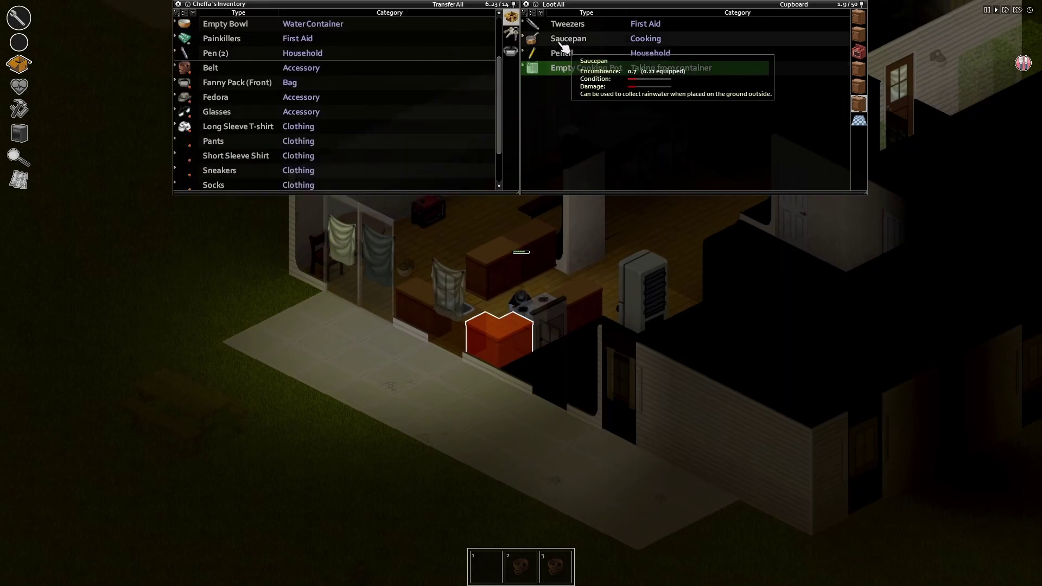
{"action": "left_click", "coordinate": [574, 284]}
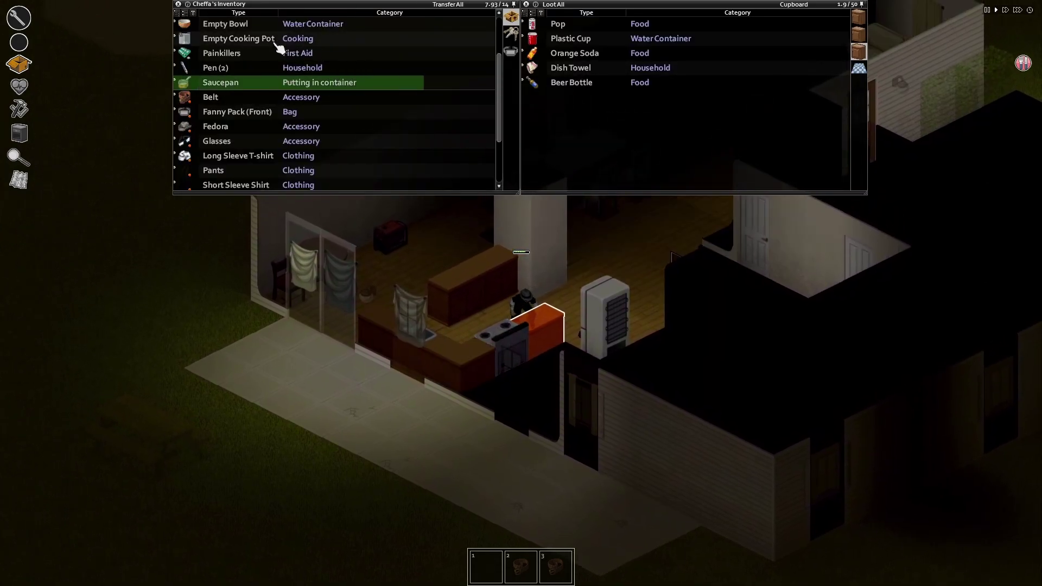
{"action": "double_click", "coordinate": [225, 24]}
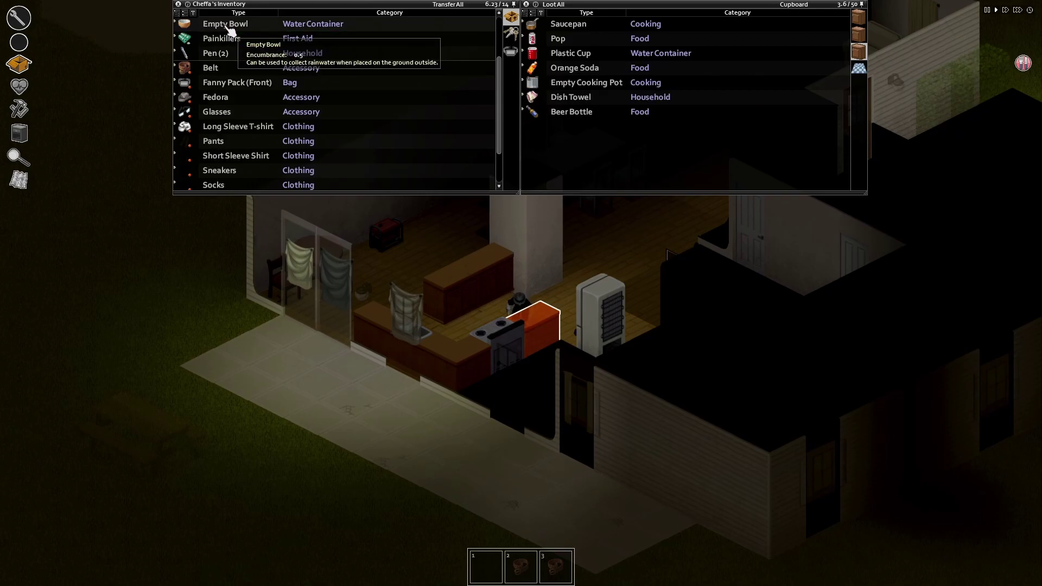
Step: Review the Make Salad and Prepare Stir-fry cooking recipes
{"action": "left_click", "coordinate": [21, 109]}
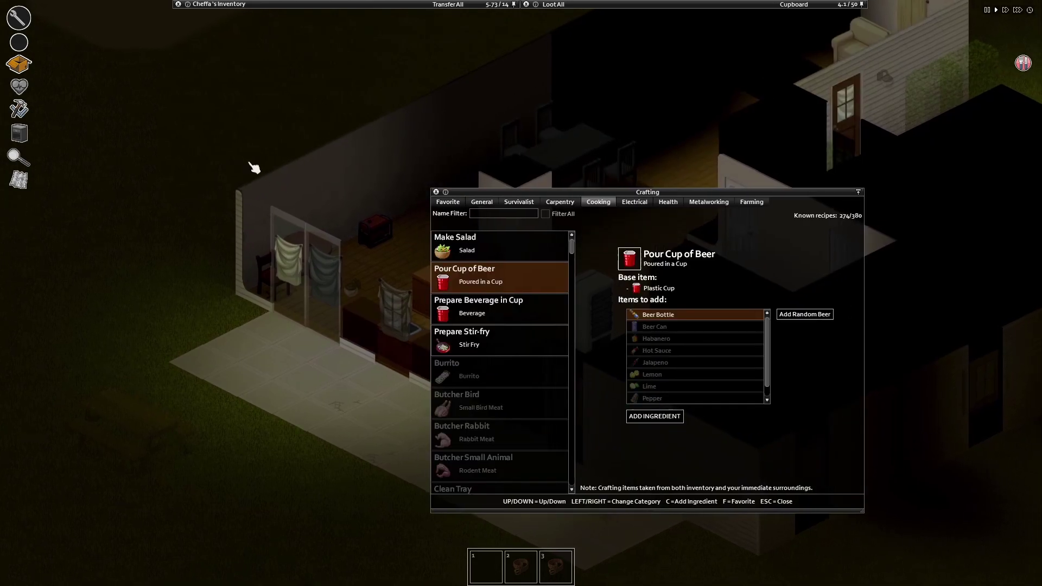
{"action": "left_click", "coordinate": [477, 250]}
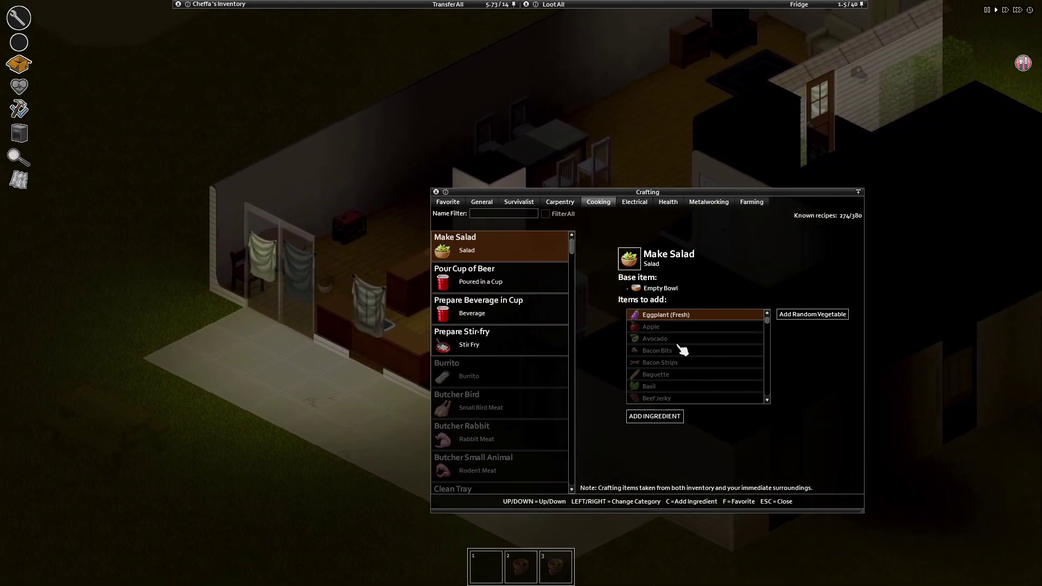
{"action": "left_click", "coordinate": [514, 346]}
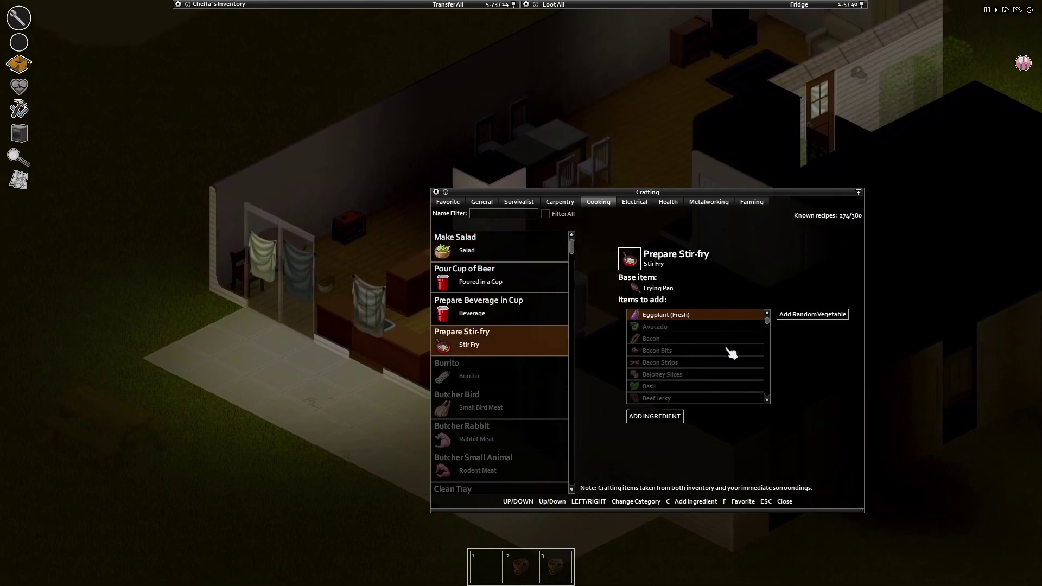
{"action": "key", "text": "Escape"}
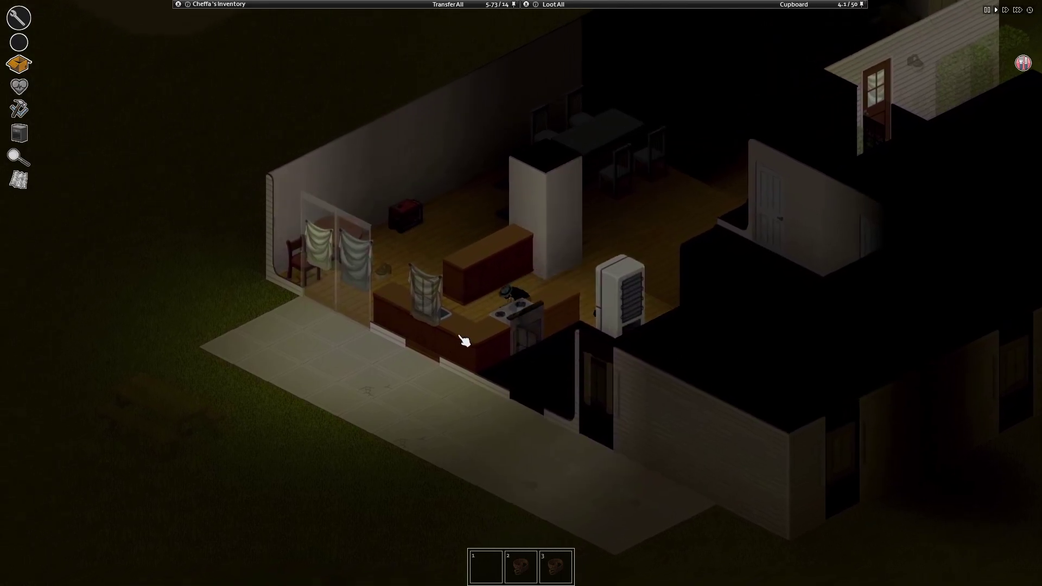
{"action": "left_click", "coordinate": [464, 340]}
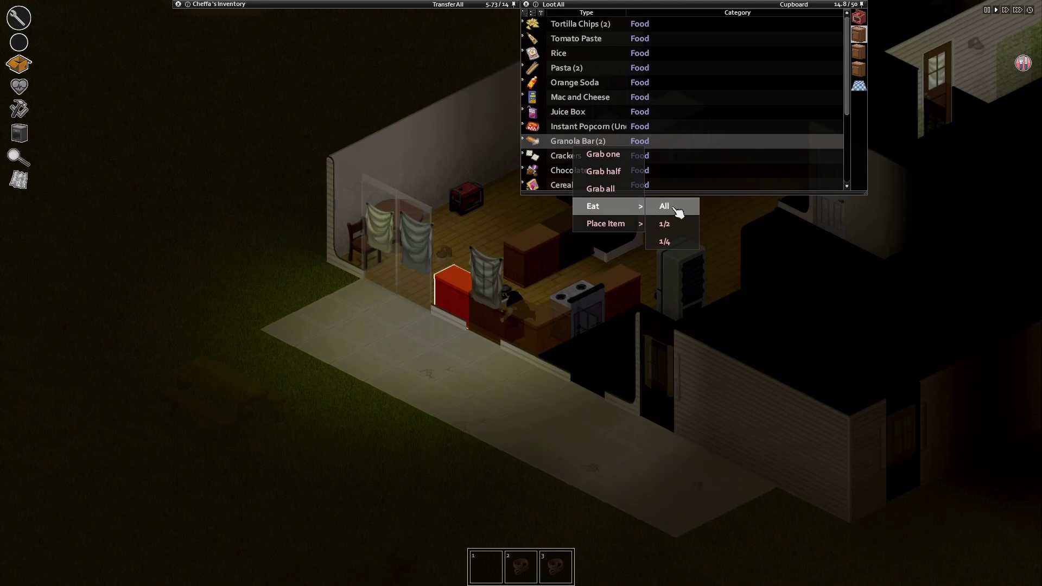
Step: Eat one Granola Bar from the cupboard, then eat the remaining one
{"action": "left_click", "coordinate": [678, 225]}
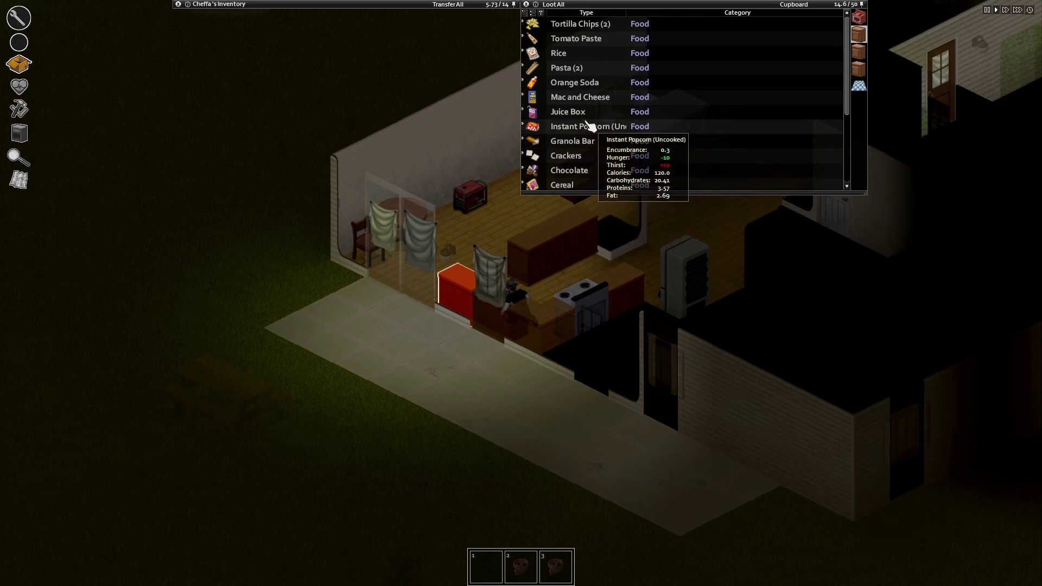
{"action": "right_click", "coordinate": [588, 144]}
{"action": "left_click", "coordinate": [694, 168]}
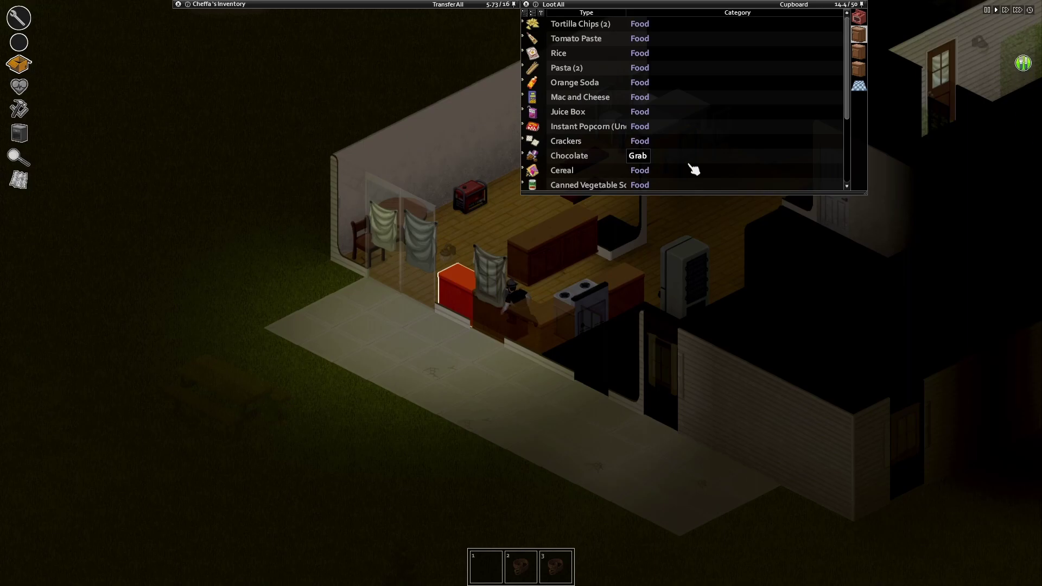
{"action": "scroll", "coordinate": [716, 245], "scroll_direction": "down", "scroll_amount": 3}
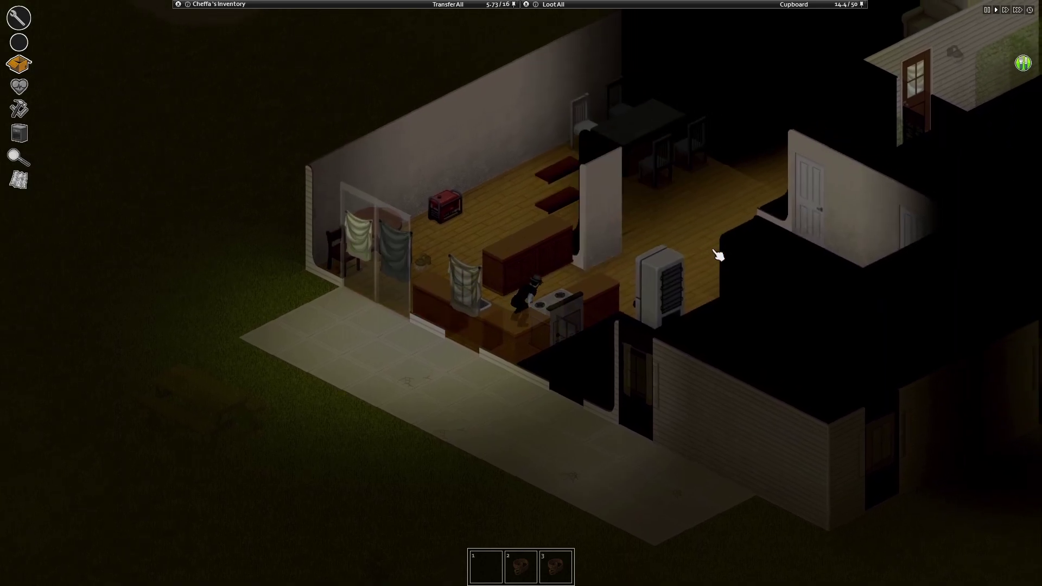
{"action": "scroll", "coordinate": [714, 257], "scroll_direction": "up", "scroll_amount": 2}
Step: Walk through the living room and out the sliding door toward the road
{"action": "key", "text": "w"}
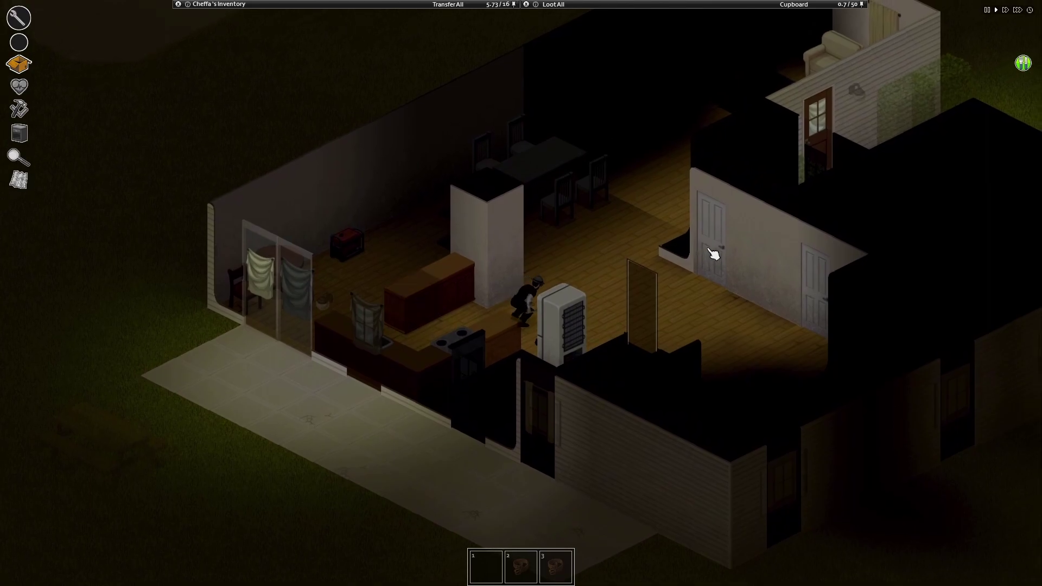
{"action": "key", "text": "w"}
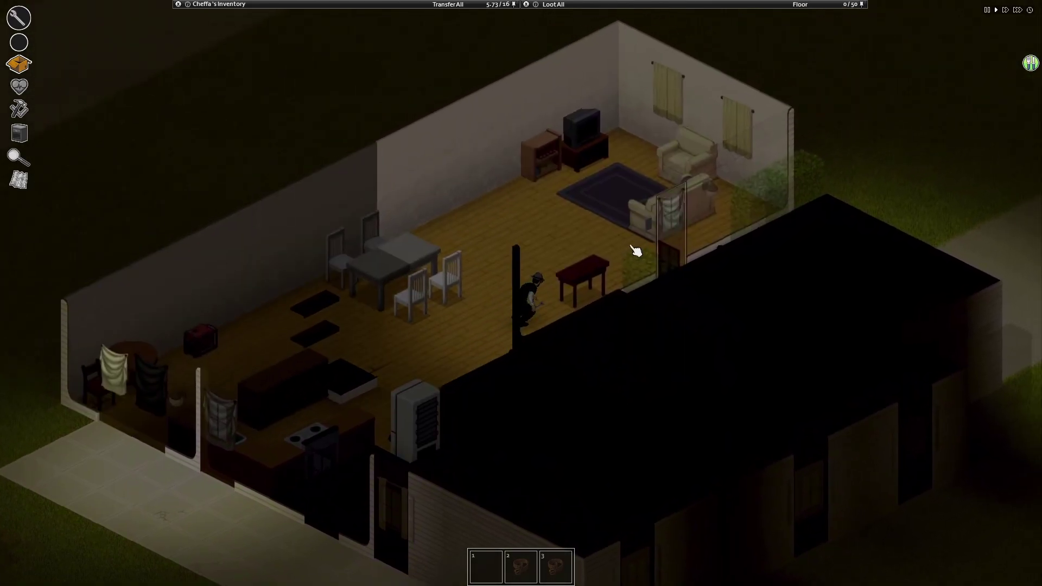
{"action": "scroll", "coordinate": [621, 264], "scroll_direction": "down", "scroll_amount": 2}
{"action": "key", "text": "w"}
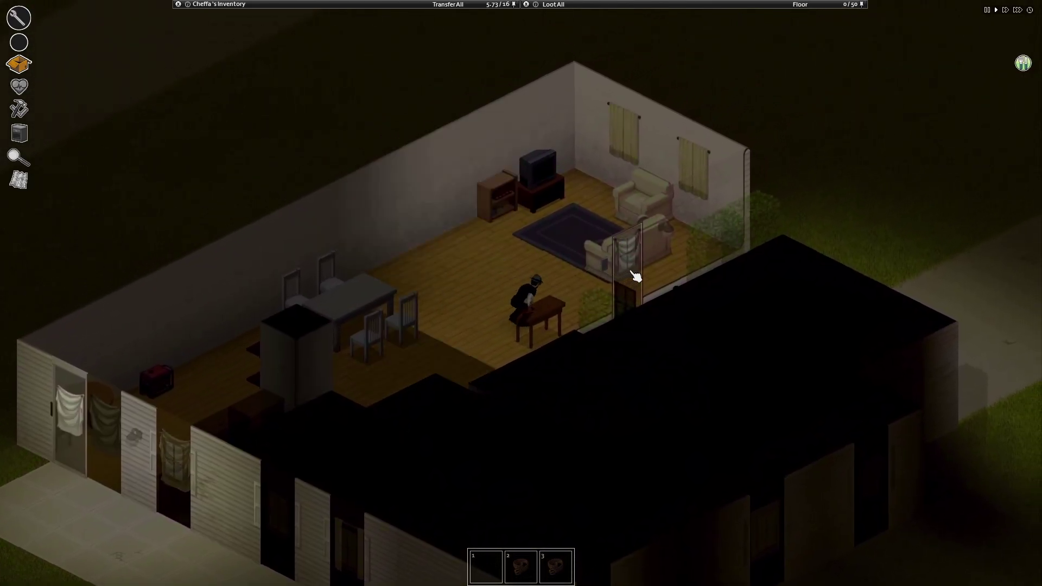
{"action": "scroll", "coordinate": [603, 285], "scroll_direction": "up", "scroll_amount": 2}
{"action": "key", "text": "d"}
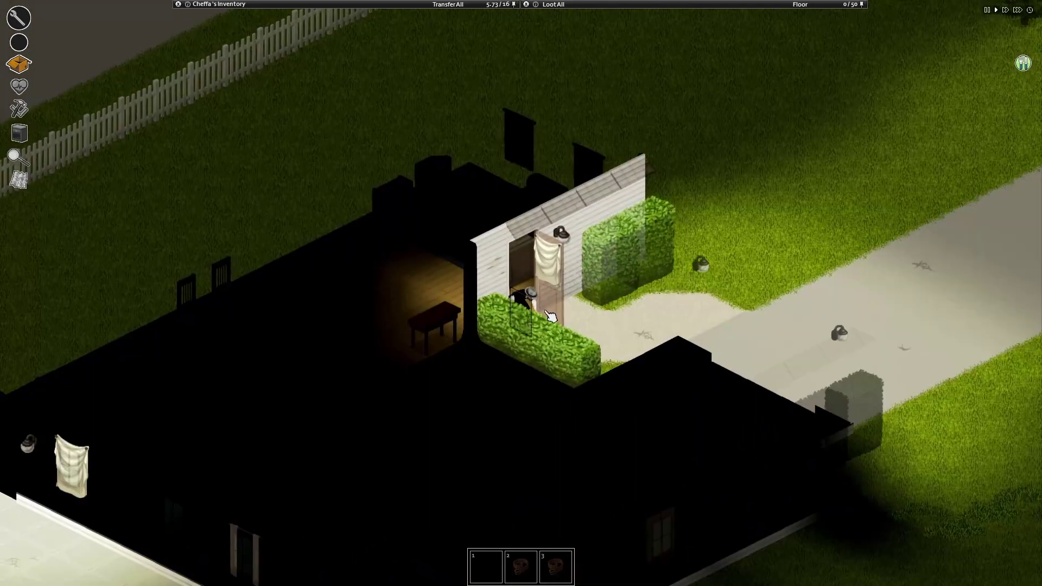
{"action": "key", "text": "d"}
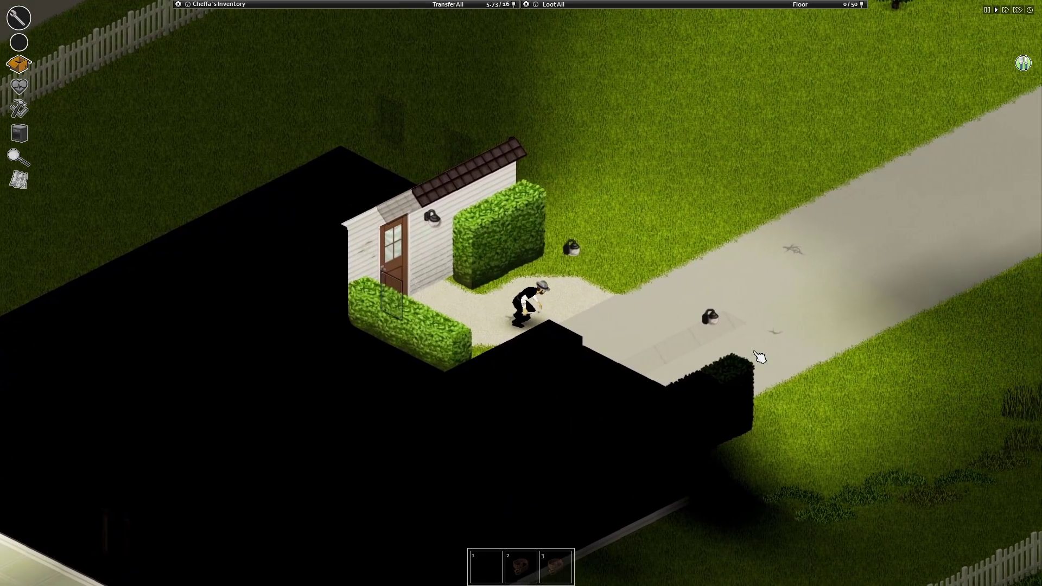
{"action": "key", "text": "c"}
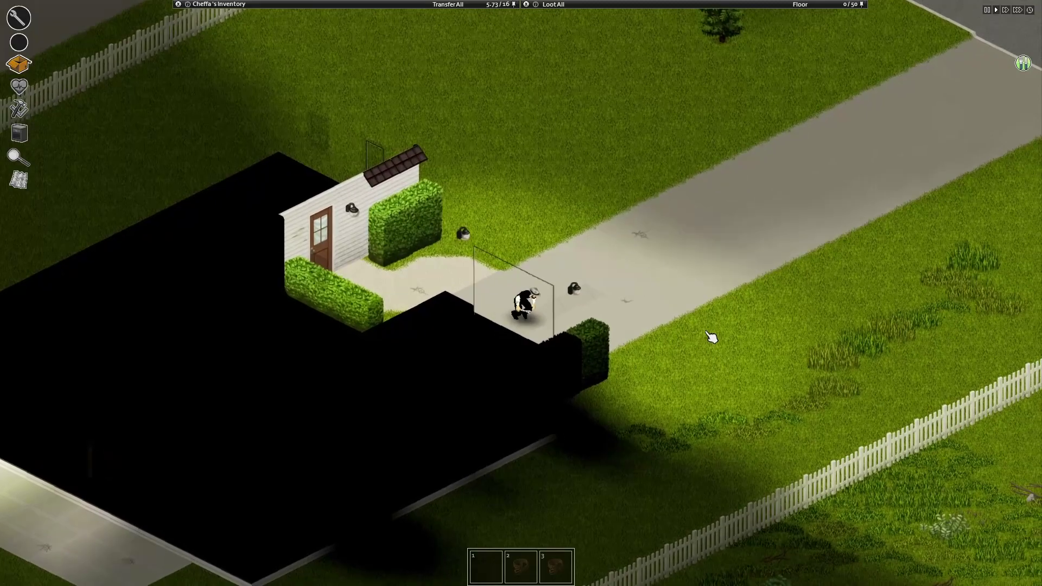
{"action": "key", "text": "d"}
Step: Cross the lawn and climb over the picket fence
{"action": "key", "text": "s"}
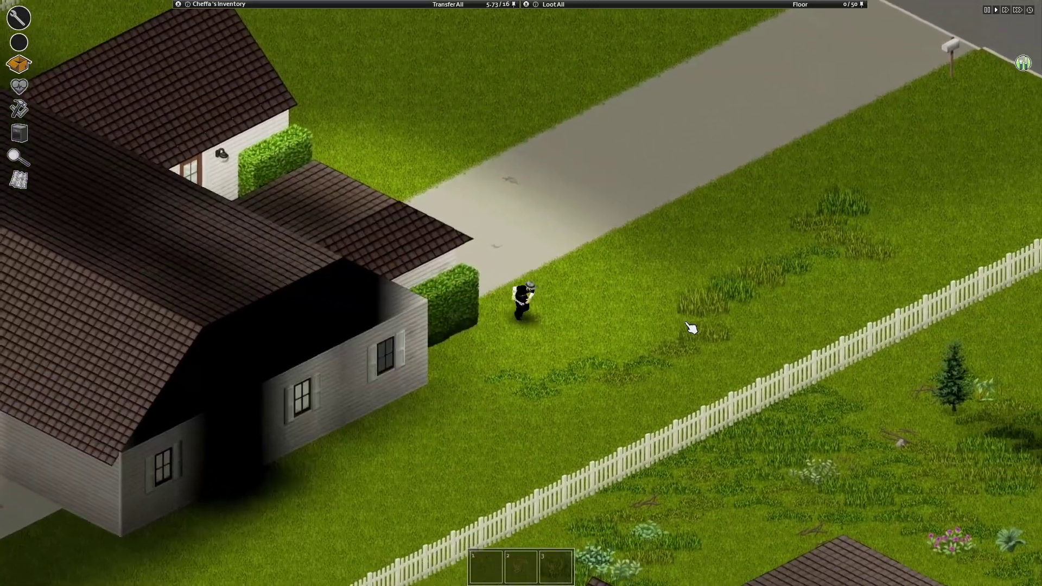
{"action": "key", "text": "s"}
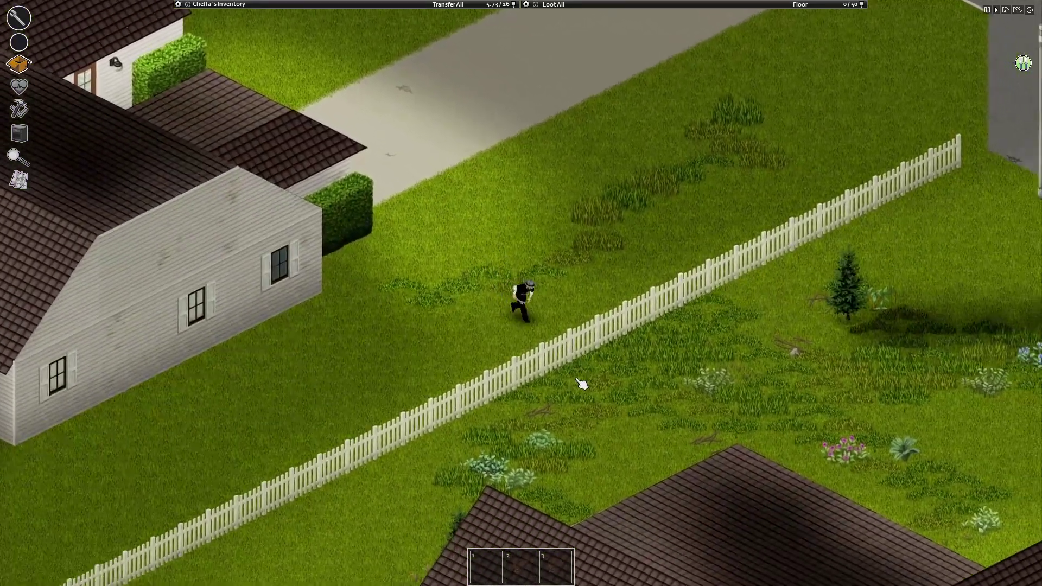
{"action": "key", "text": "e"}
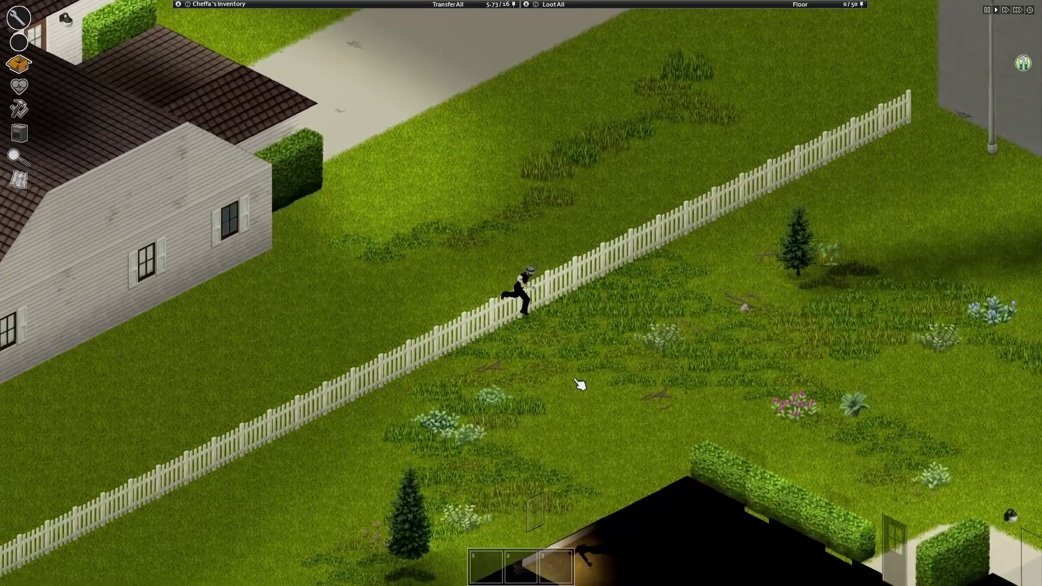
{"action": "scroll", "coordinate": [558, 443], "scroll_direction": "down", "scroll_amount": 2}
{"action": "key", "text": "s"}
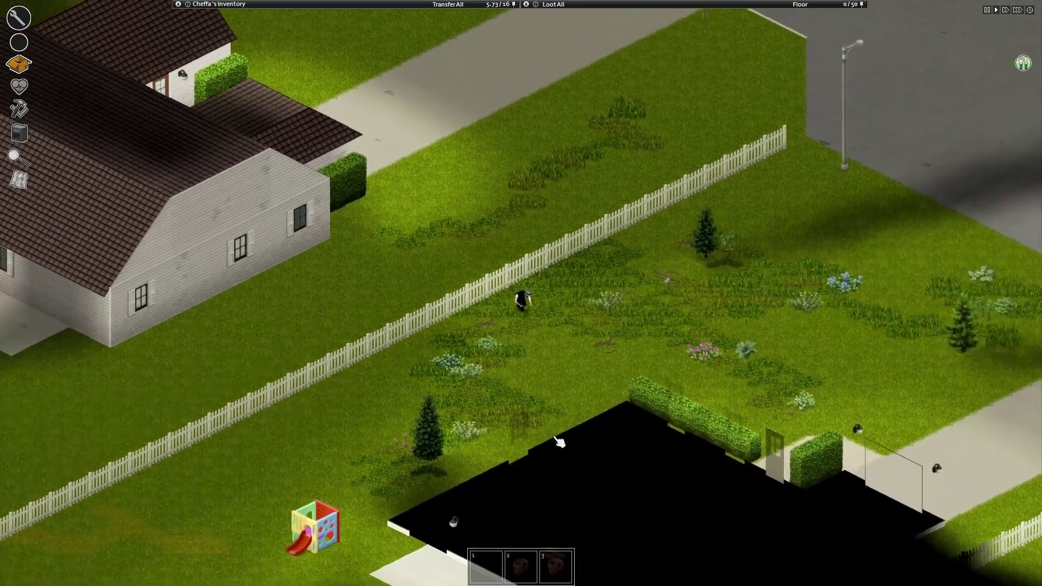
Step: Walk up to the neighbouring house and open its window
{"action": "key", "text": "s"}
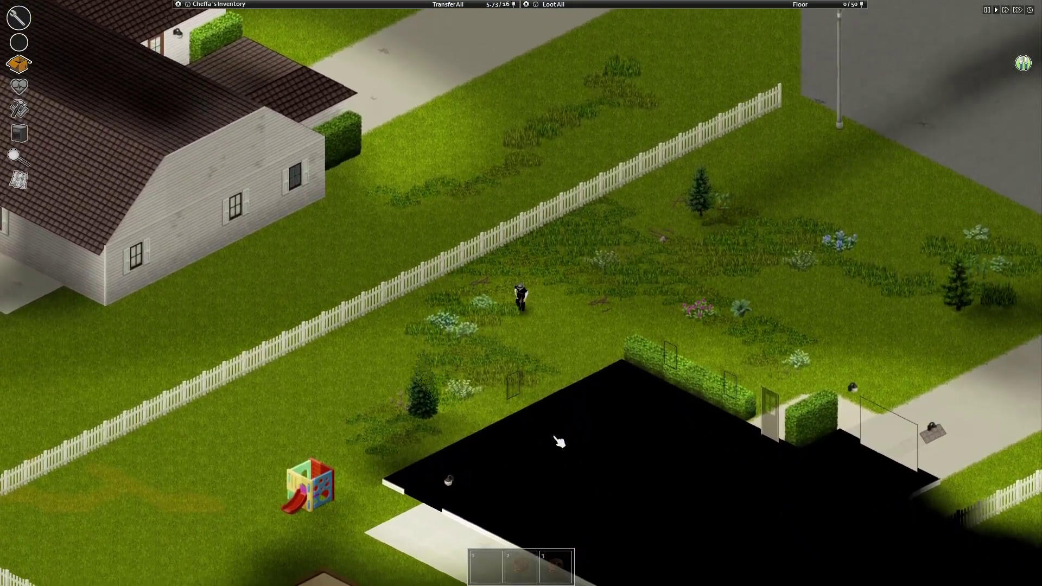
{"action": "key", "text": "s"}
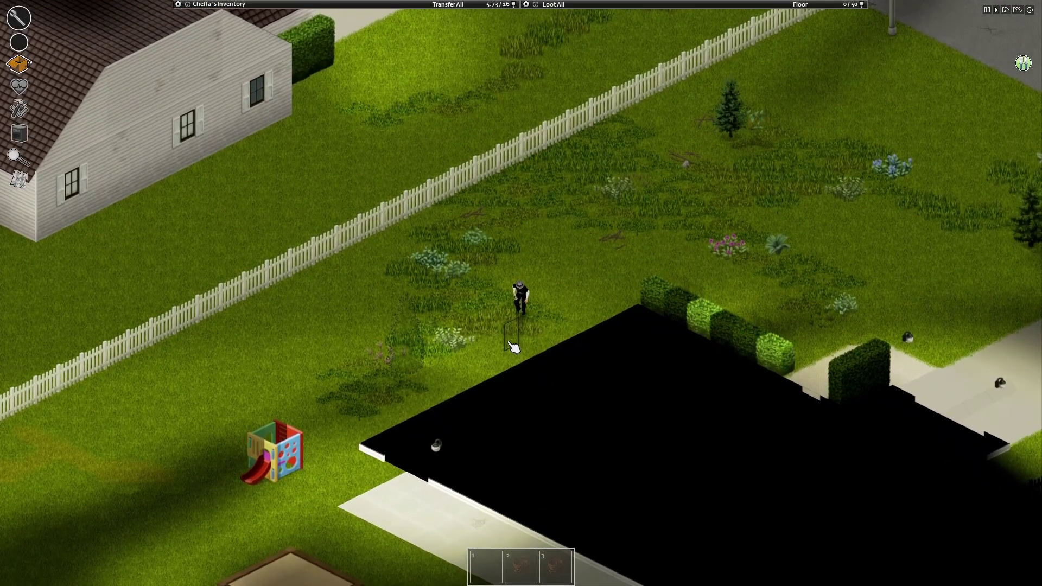
{"action": "right_click", "coordinate": [511, 344]}
{"action": "left_click", "coordinate": [533, 352]}
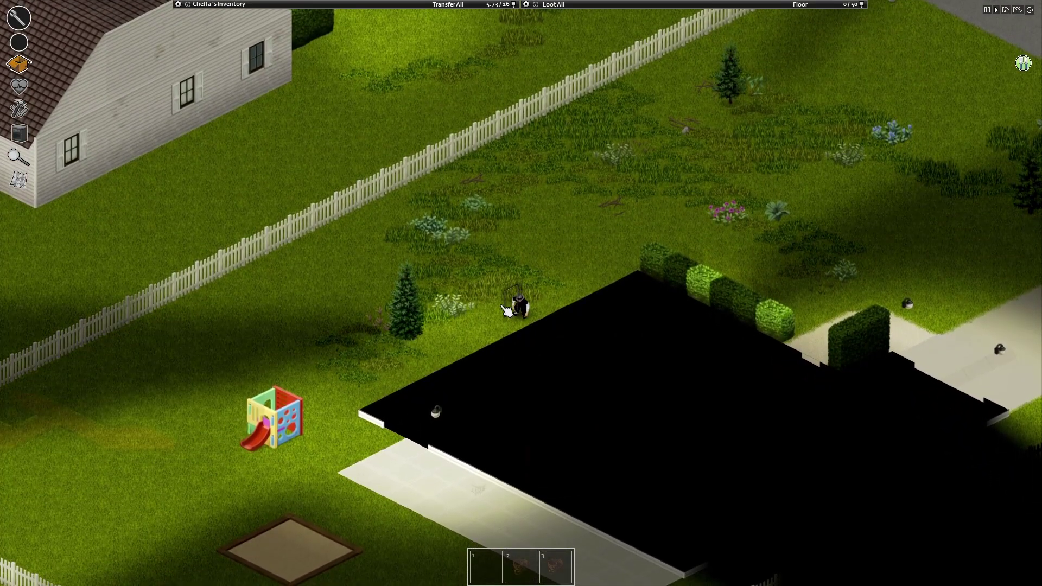
{"action": "left_click", "coordinate": [522, 328]}
{"action": "scroll", "coordinate": [538, 342], "scroll_direction": "up", "scroll_amount": 4}
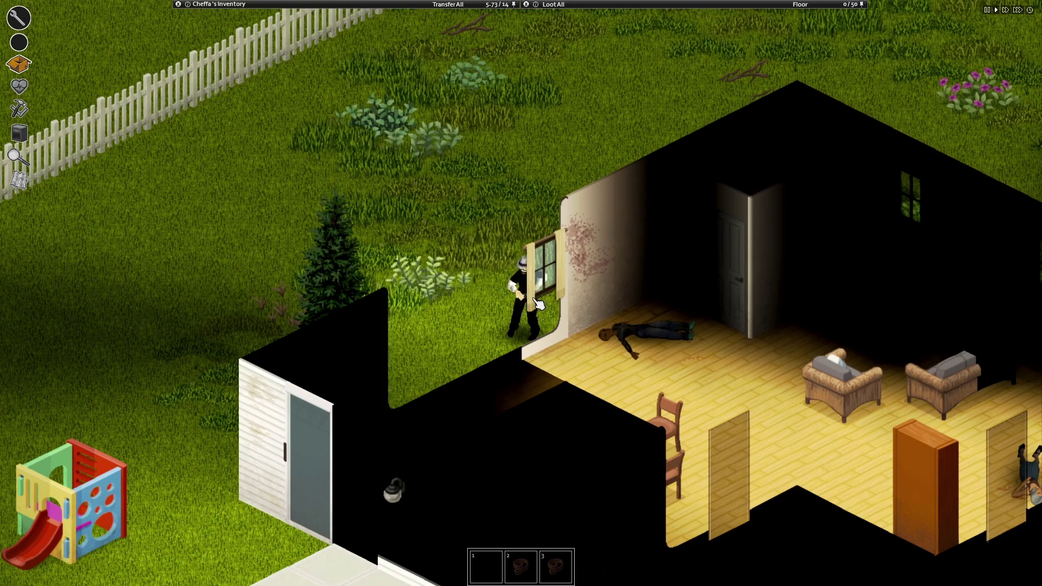
Step: Climb through the window and take down its curtains
{"action": "right_click", "coordinate": [549, 300]}
{"action": "left_click", "coordinate": [573, 323]}
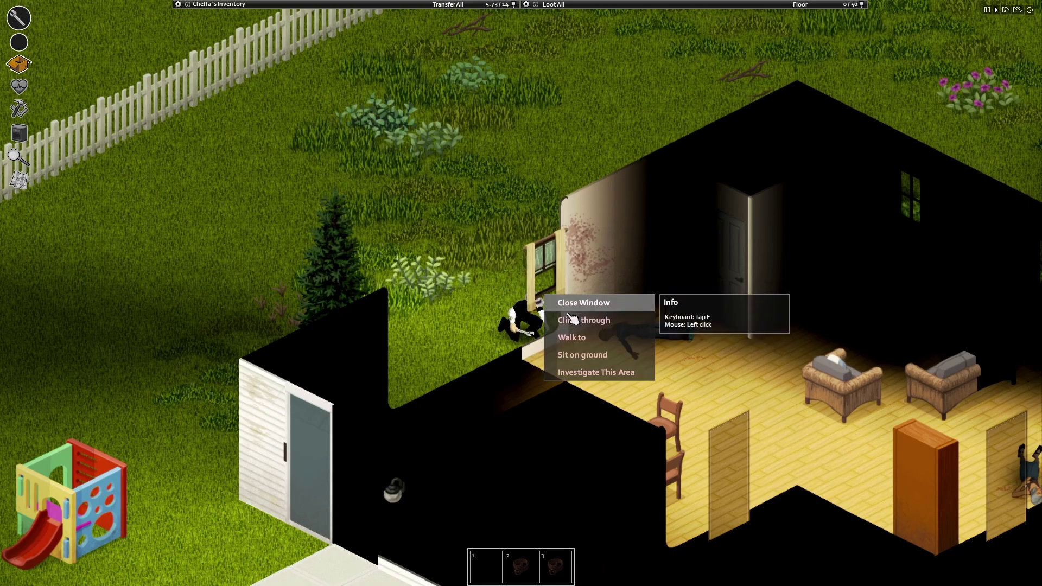
{"action": "left_click", "coordinate": [572, 322]}
{"action": "right_click", "coordinate": [542, 266]}
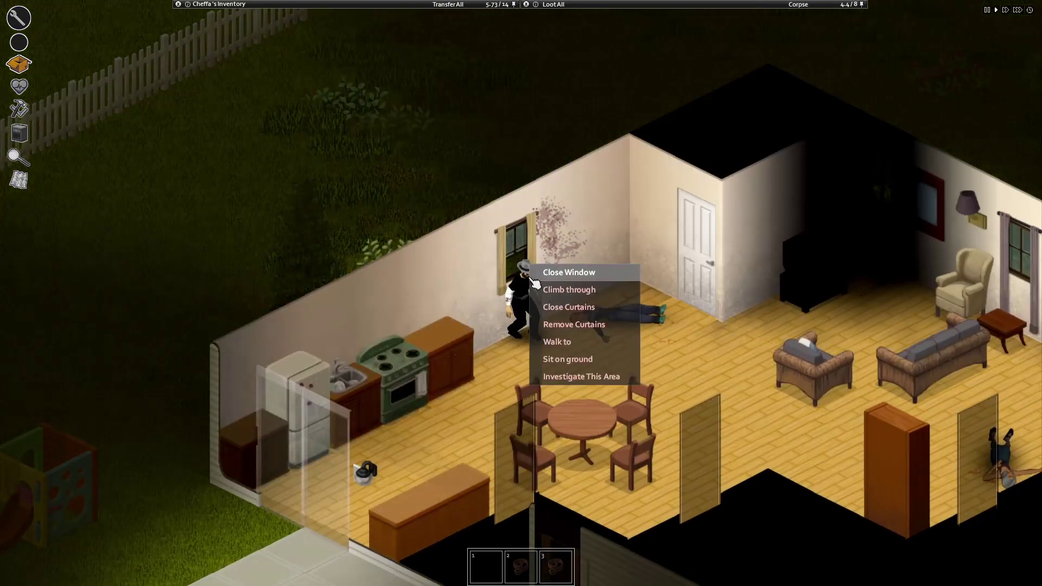
{"action": "left_click", "coordinate": [574, 325]}
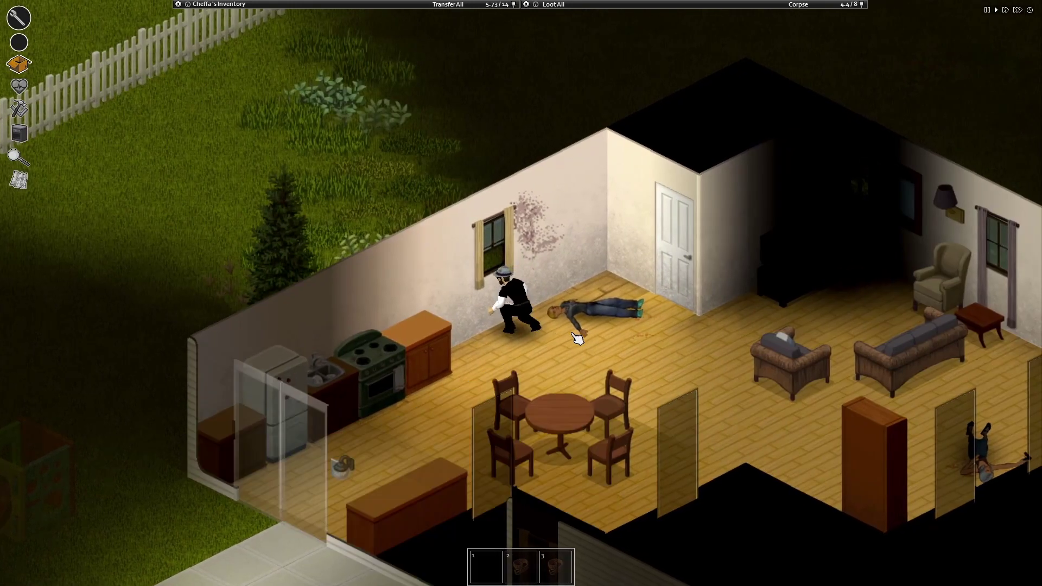
Step: Take the Black Digital Watch from the corpse and wear it
{"action": "left_click", "coordinate": [579, 327]}
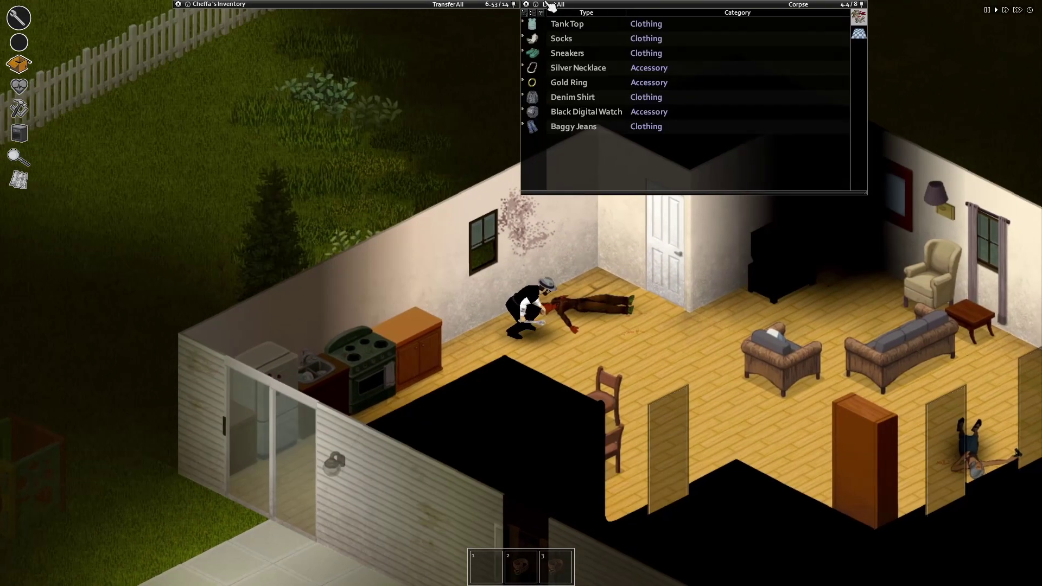
{"action": "right_click", "coordinate": [587, 114]}
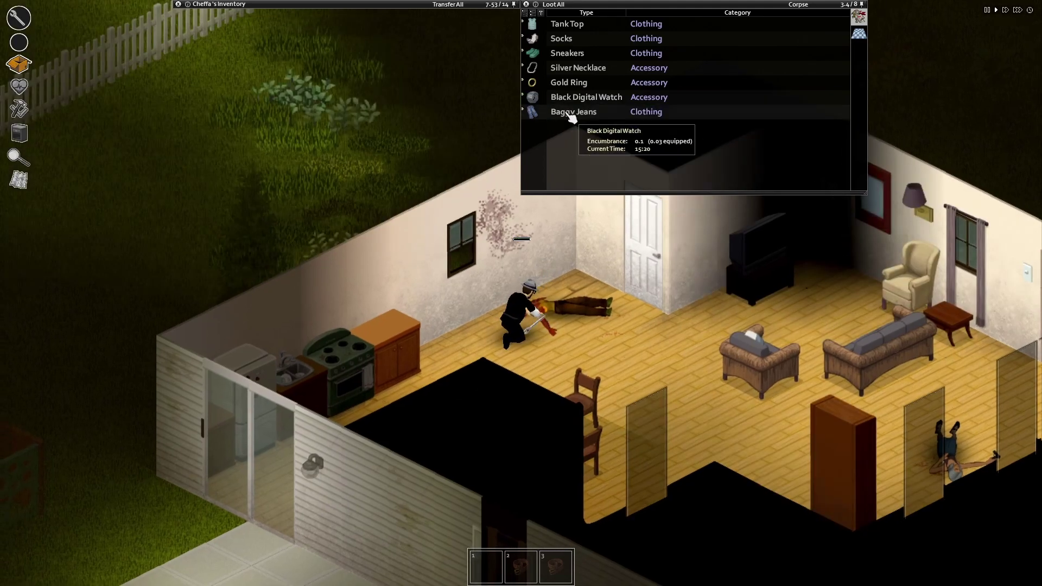
{"action": "left_click_drag", "start_coordinate": [586, 111], "coordinate": [547, 110]}
{"action": "right_click", "coordinate": [571, 97]}
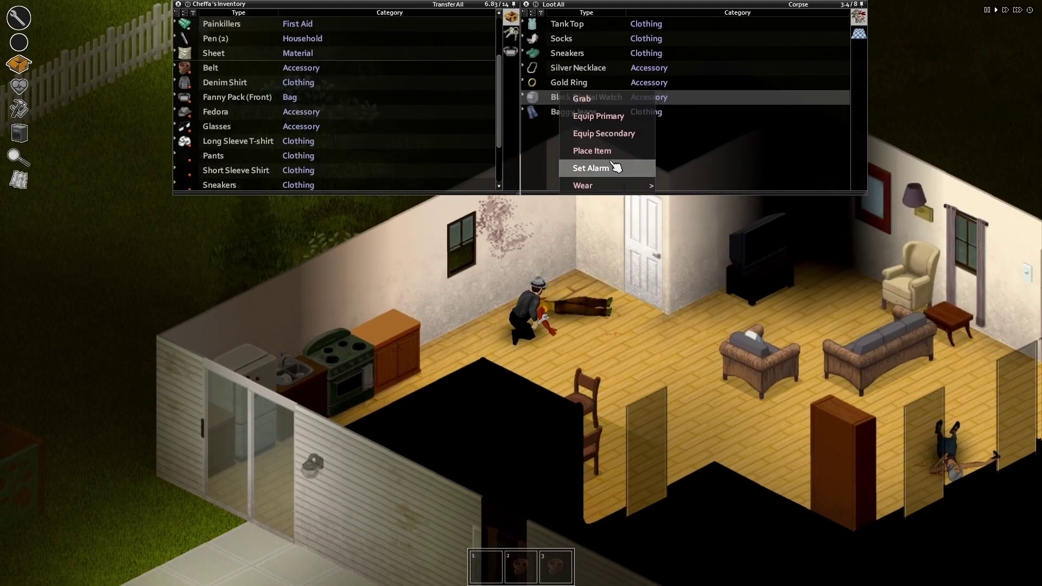
{"action": "left_click", "coordinate": [697, 188]}
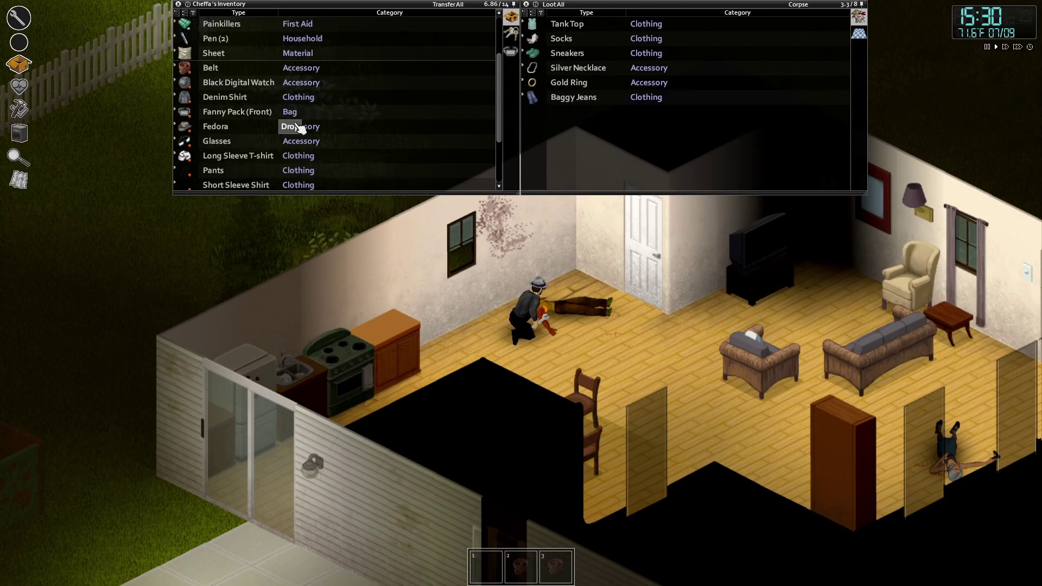
{"action": "scroll", "coordinate": [285, 159], "scroll_direction": "down", "scroll_amount": 2}
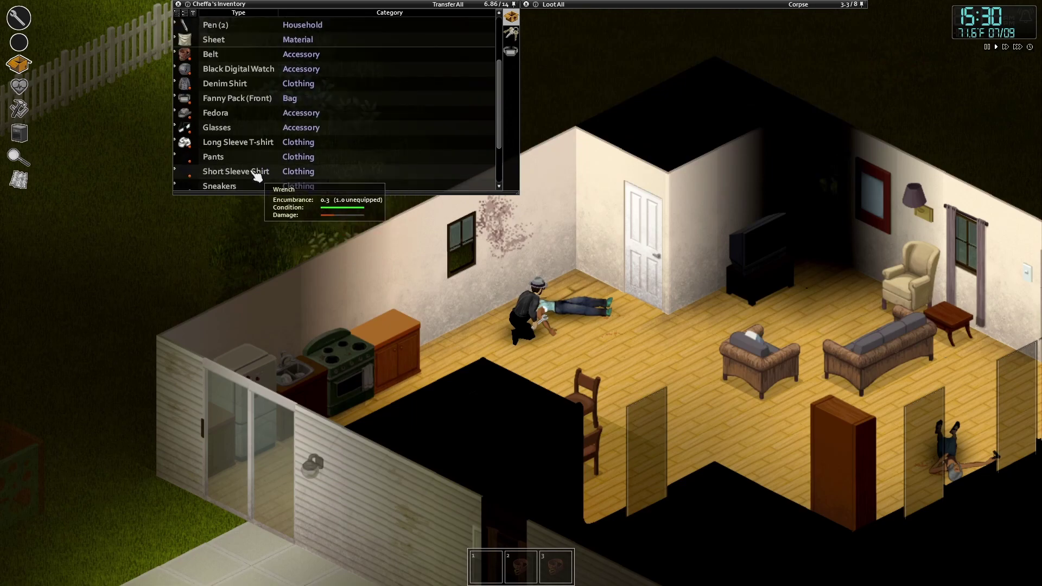
{"action": "scroll", "coordinate": [261, 147], "scroll_direction": "up", "scroll_amount": 3}
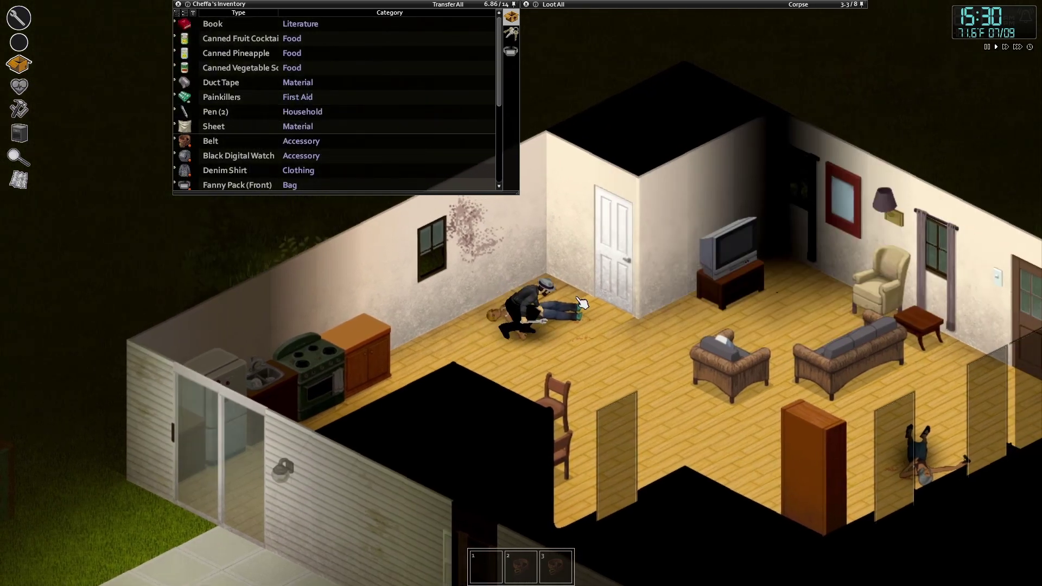
{"action": "key", "text": "Tab"}
{"action": "right_click", "coordinate": [593, 263]}
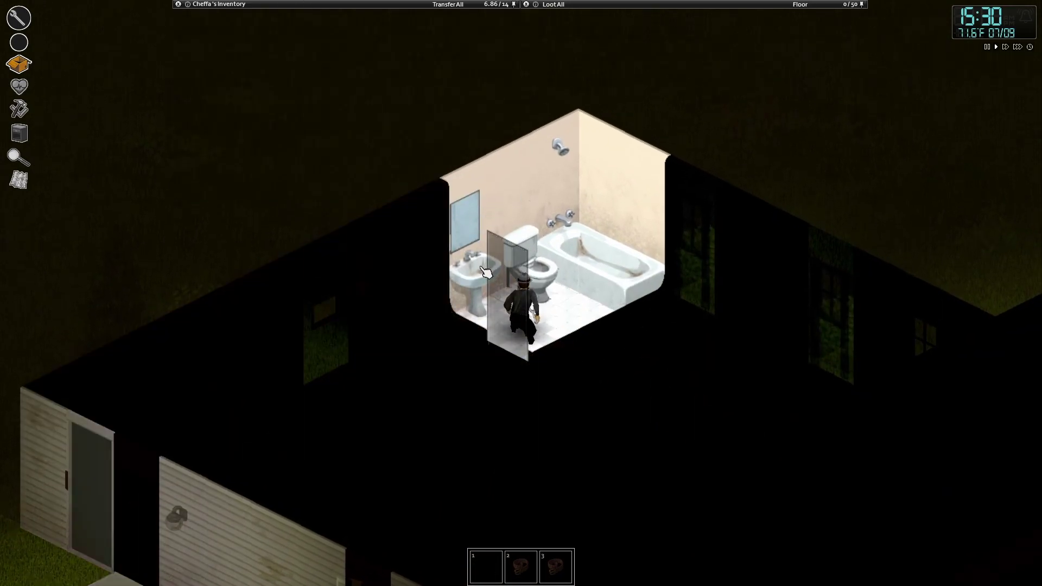
Step: Leave the bathroom and sneak between the couches past the armchair
{"action": "key", "text": "s"}
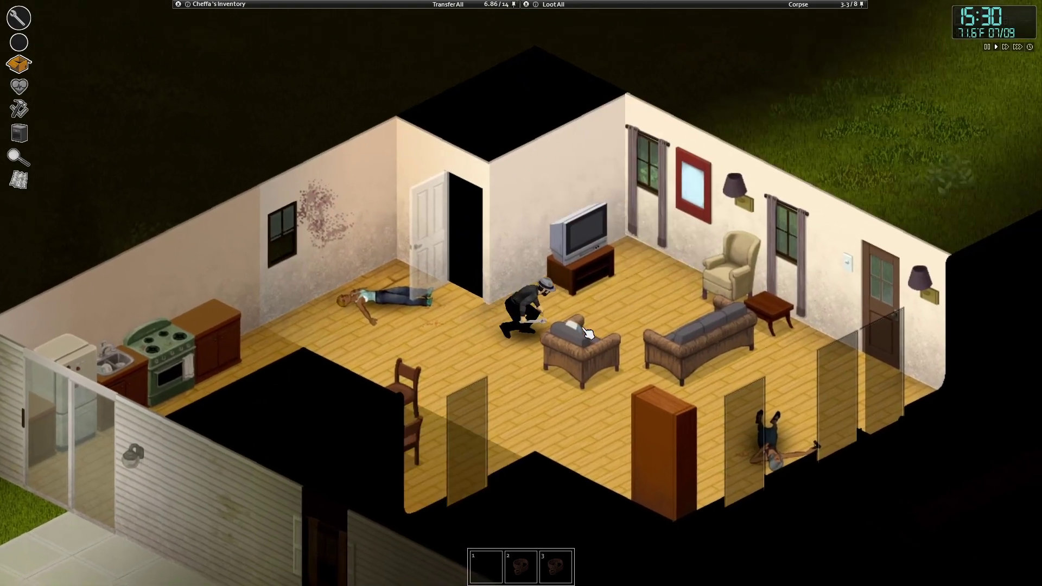
{"action": "right_click", "coordinate": [570, 322]}
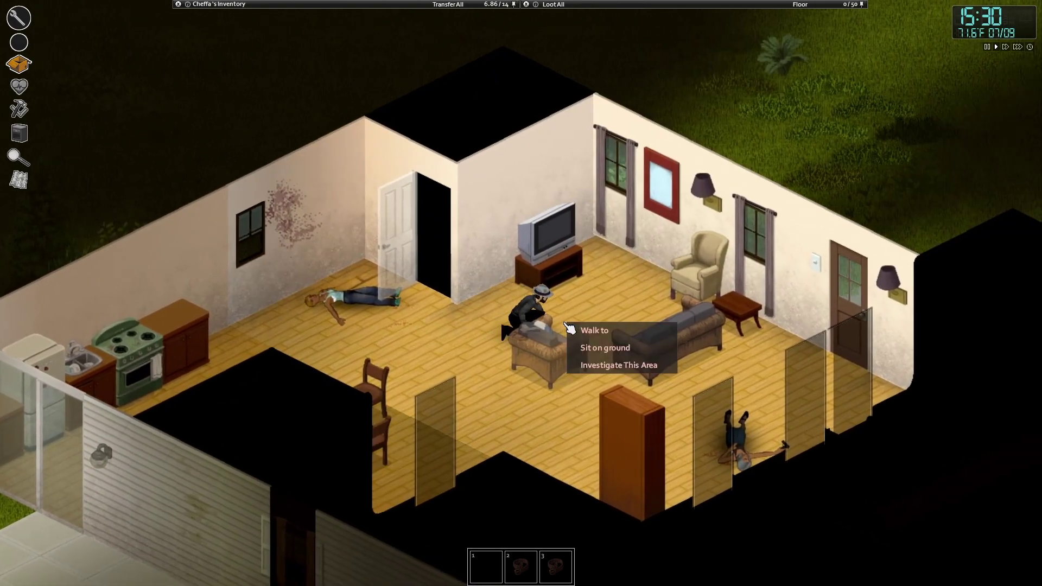
{"action": "key", "text": "d"}
{"action": "left_click", "coordinate": [586, 259]}
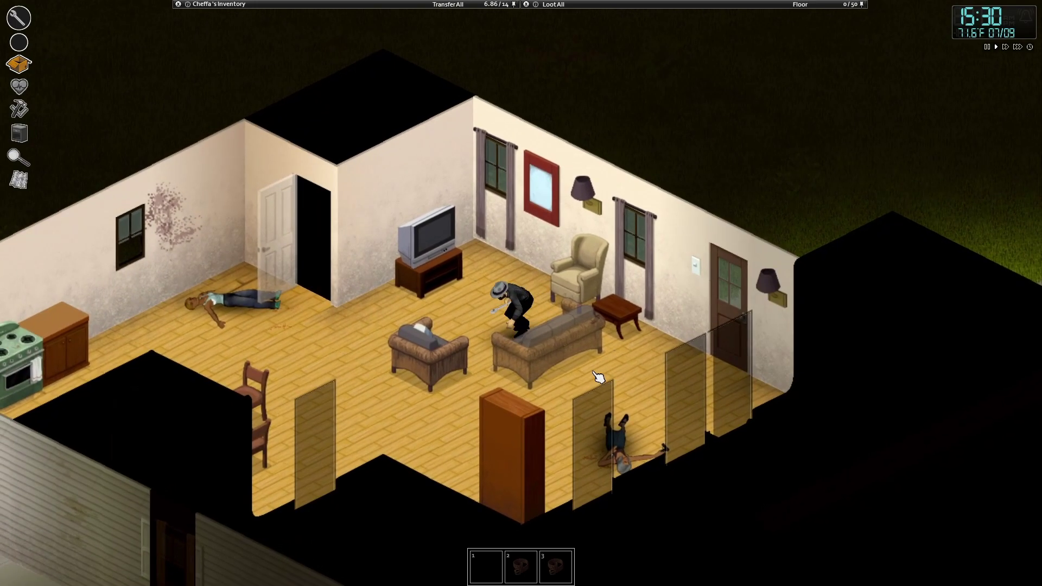
{"action": "key", "text": "a"}
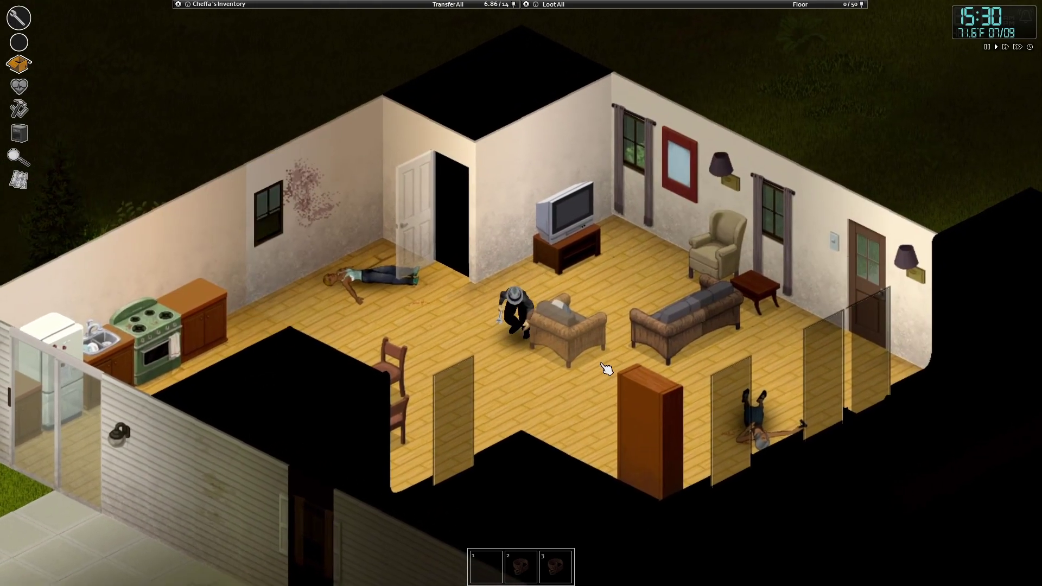
{"action": "scroll", "coordinate": [606, 368], "scroll_direction": "down", "scroll_amount": 3}
Step: Wear the corpse's Strapped Shoes and leave the old Sneakers on the body
{"action": "key", "text": "d"}
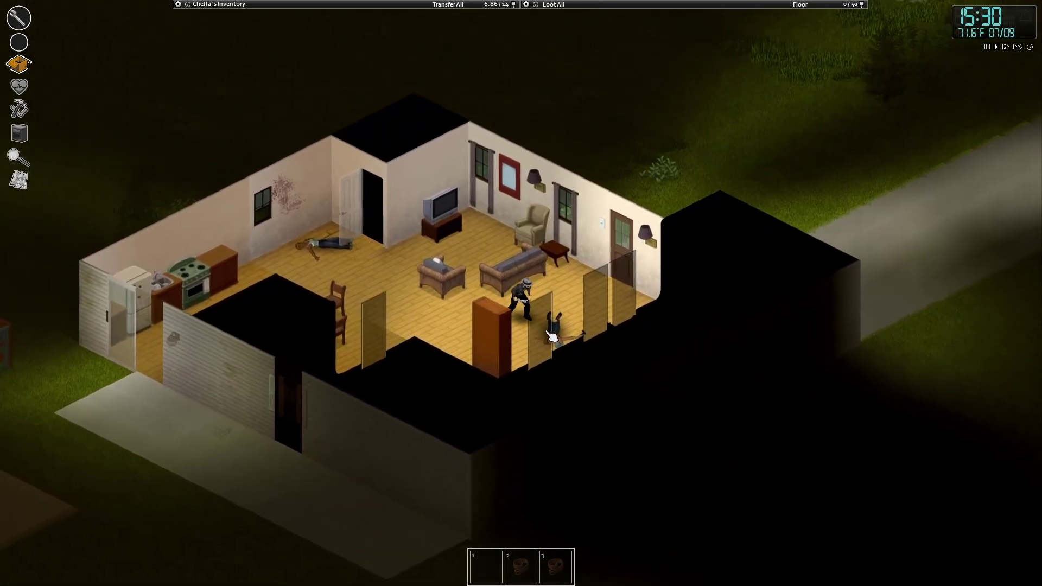
{"action": "right_click", "coordinate": [547, 329]}
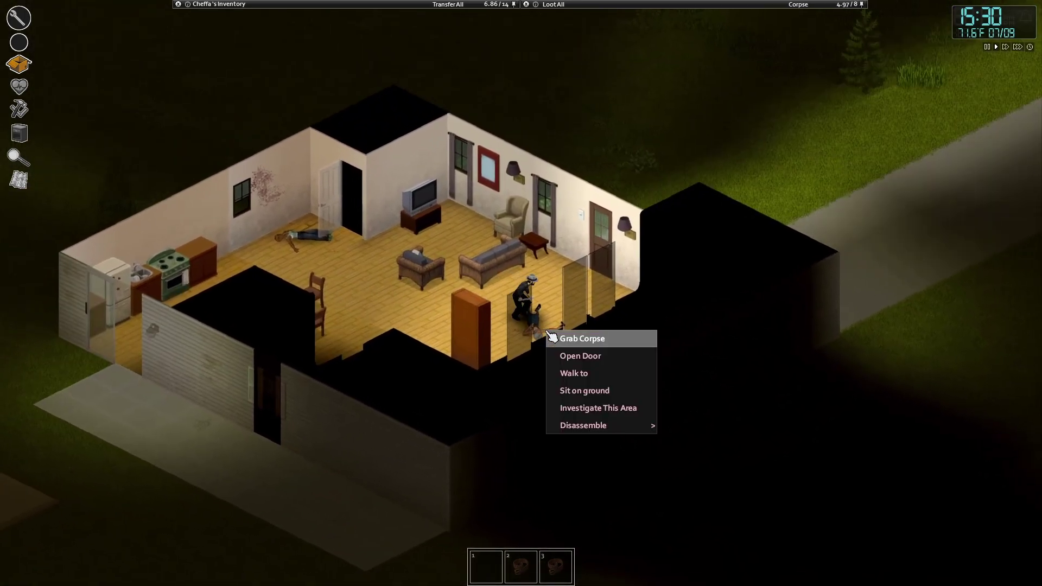
{"action": "left_click", "coordinate": [584, 92]}
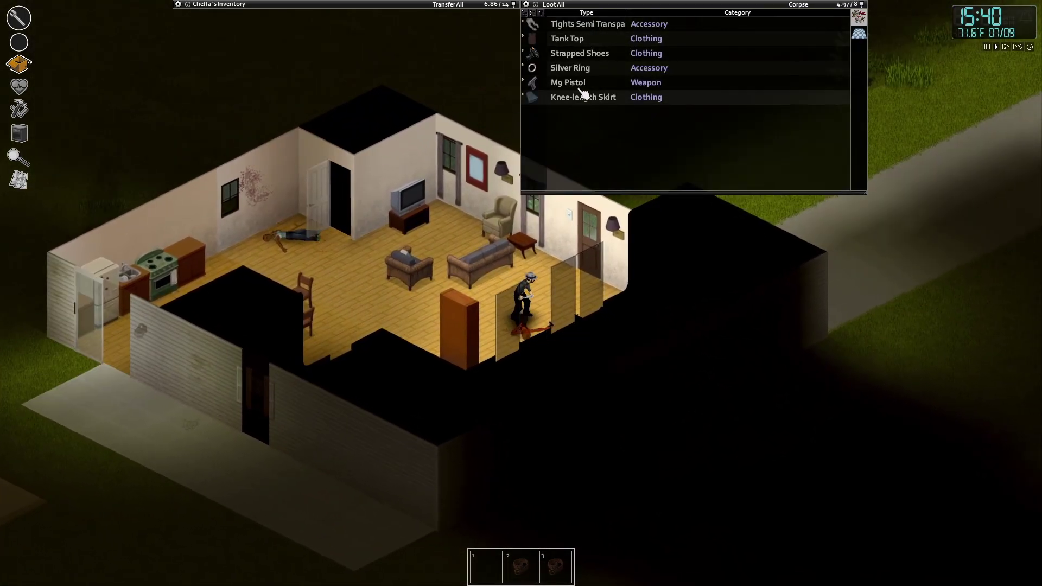
{"action": "right_click", "coordinate": [573, 57]}
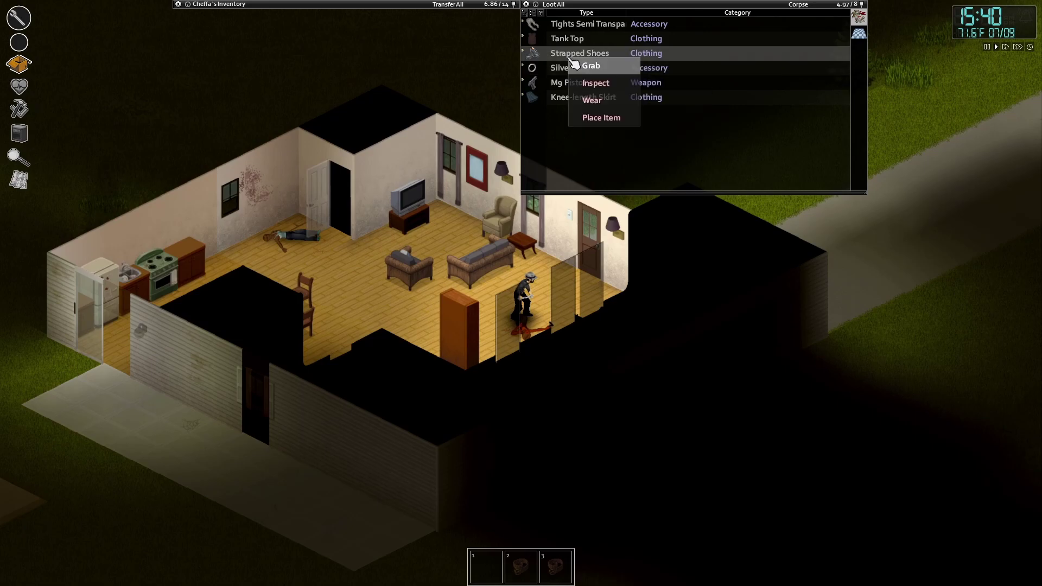
{"action": "left_click", "coordinate": [591, 67]}
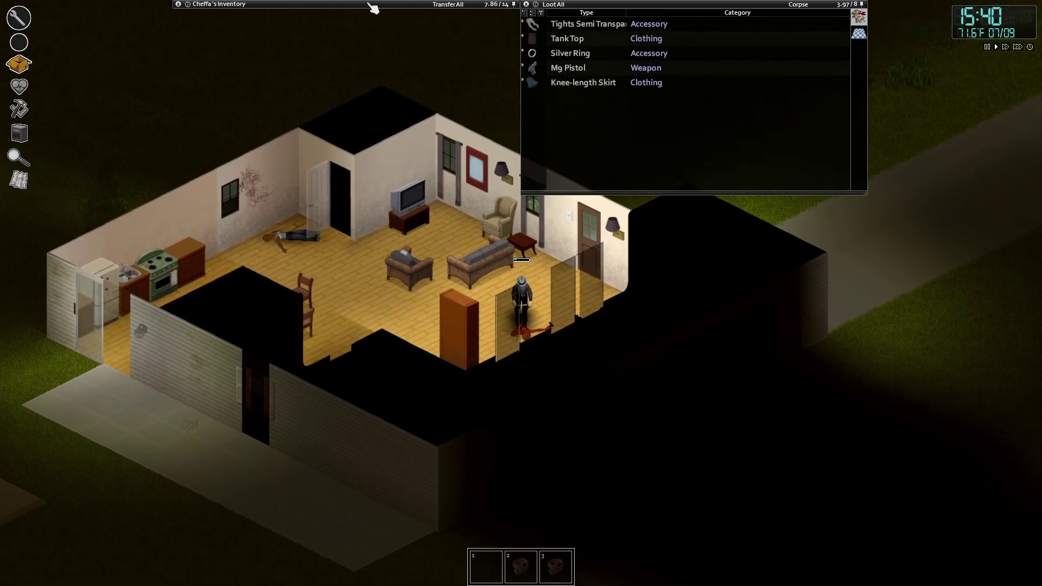
{"action": "left_click_drag", "start_coordinate": [219, 142], "coordinate": [692, 123]}
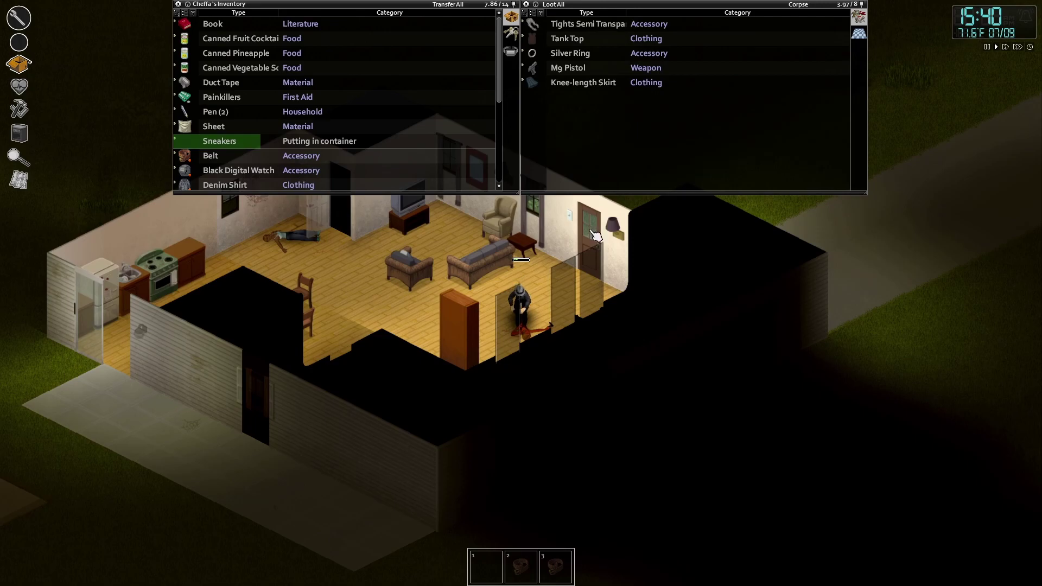
{"action": "key", "text": "d"}
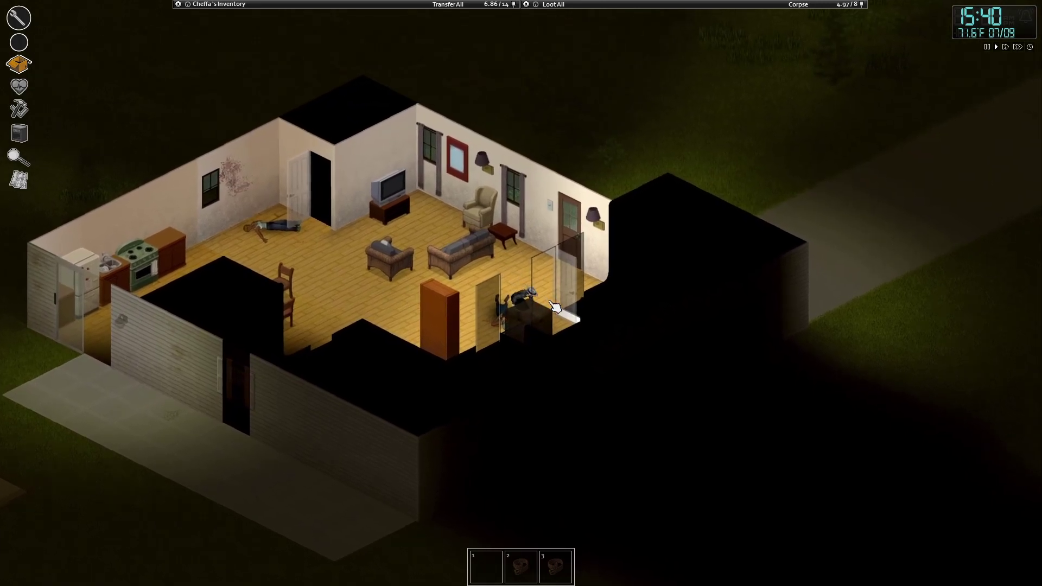
Step: Wear the Military Green Camo trousers, leave the old Pants in the crate, and enter the garage
{"action": "left_click", "coordinate": [507, 318]}
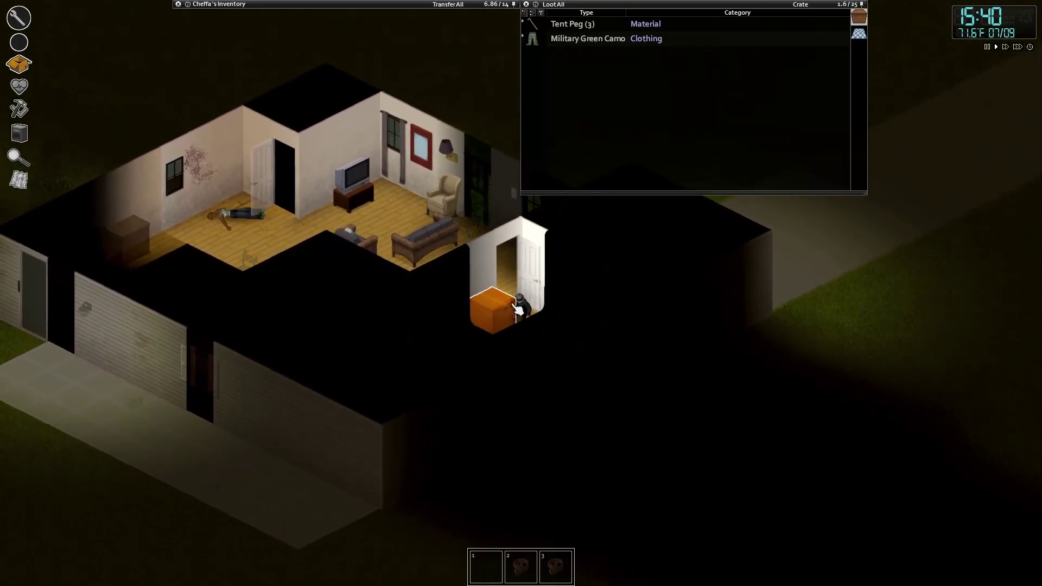
{"action": "right_click", "coordinate": [599, 39]}
{"action": "left_click", "coordinate": [619, 96]}
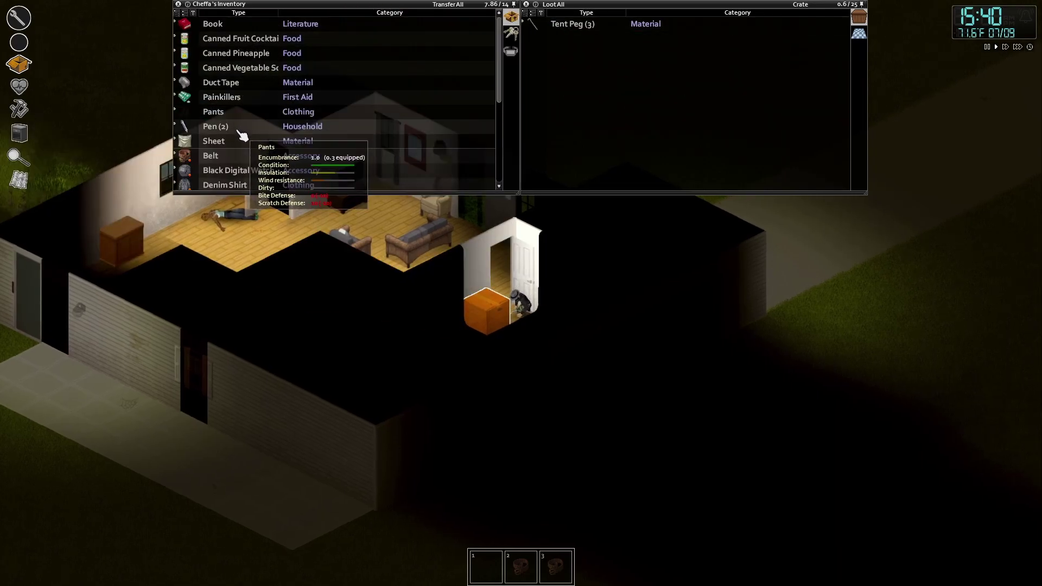
{"action": "left_click_drag", "start_coordinate": [214, 112], "coordinate": [580, 140]}
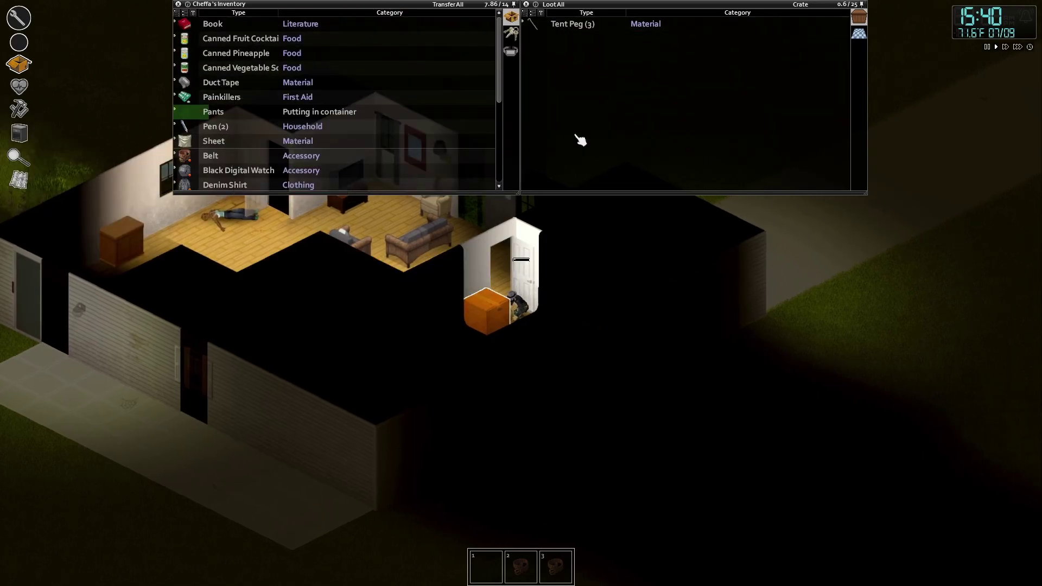
{"action": "scroll", "coordinate": [451, 235], "scroll_direction": "up", "scroll_amount": 4}
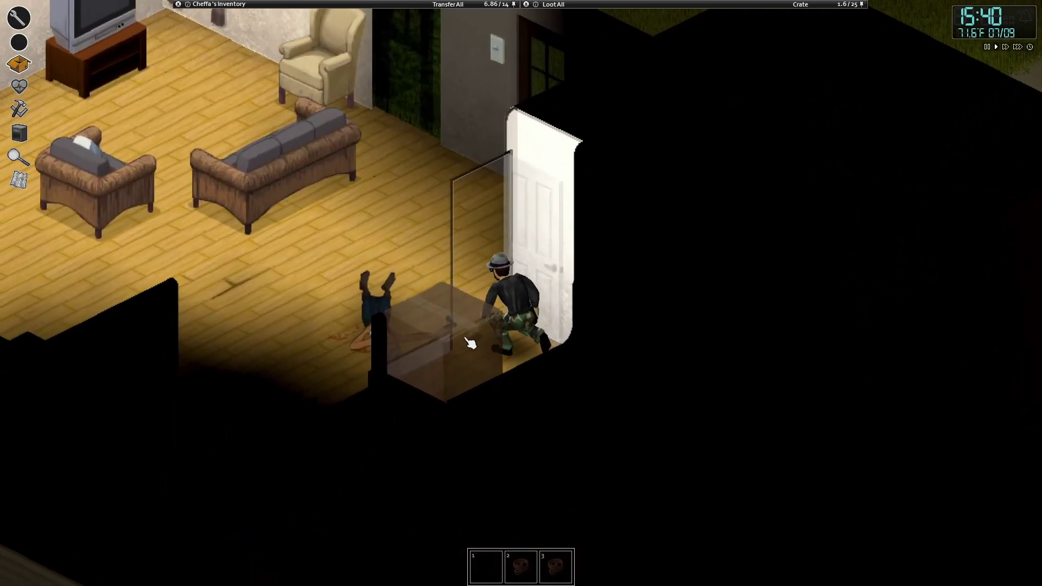
{"action": "right_click", "coordinate": [470, 342]}
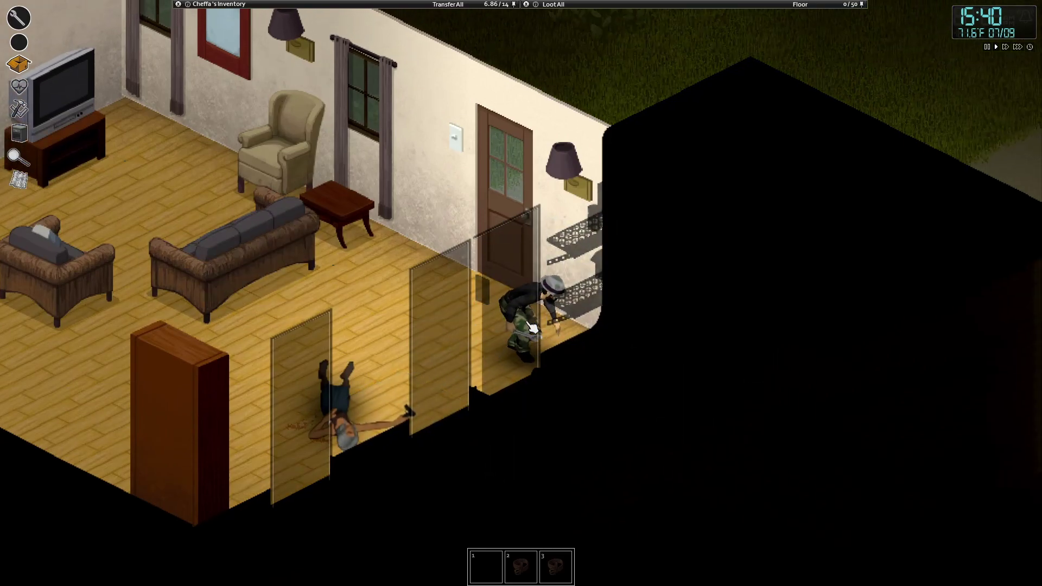
{"action": "right_click", "coordinate": [516, 330]}
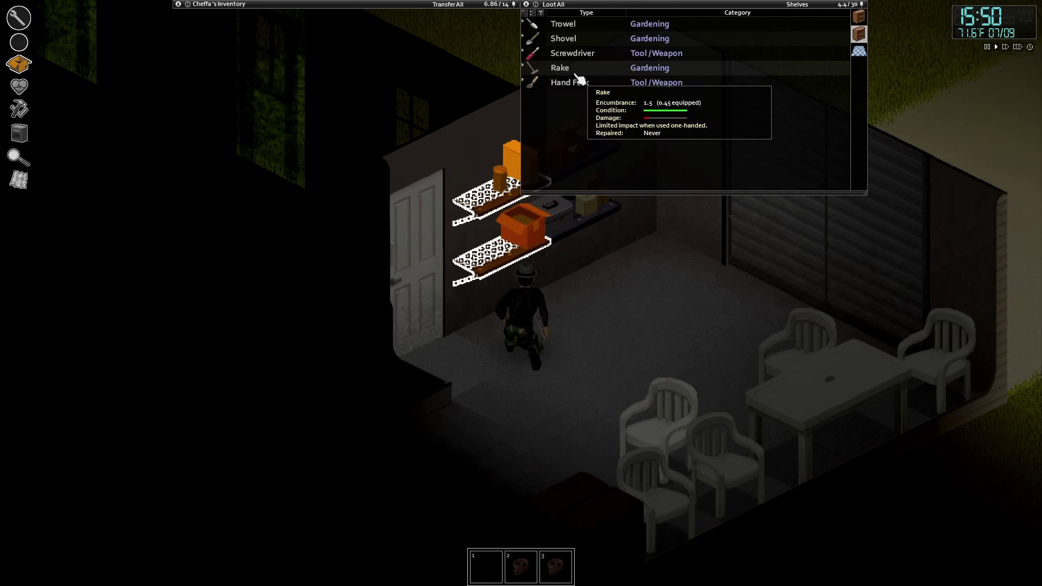
Step: Take the Rake and the Shovel from the garage shelves
{"action": "double_click", "coordinate": [580, 72]}
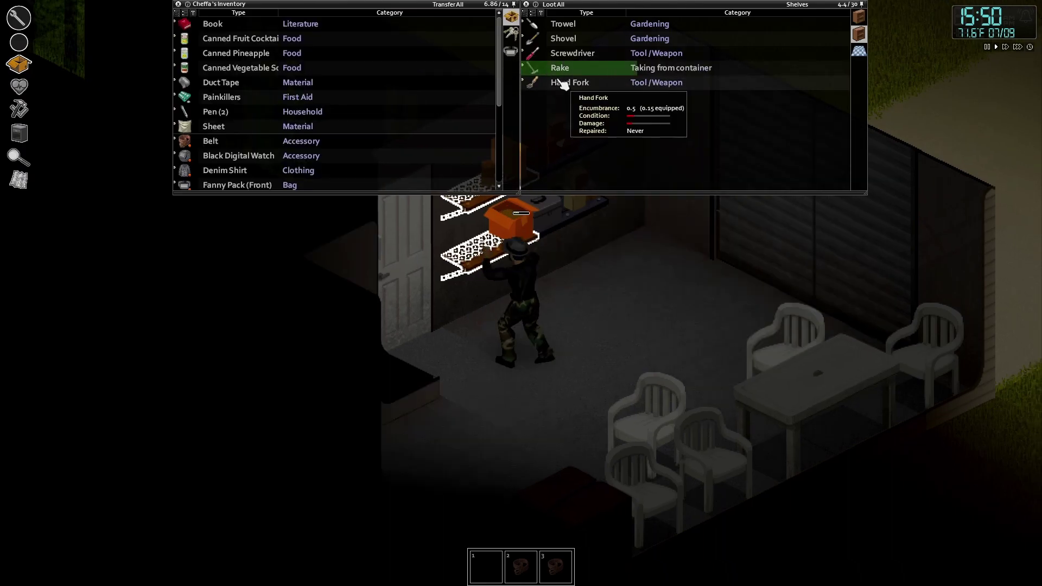
{"action": "right_click", "coordinate": [562, 82]}
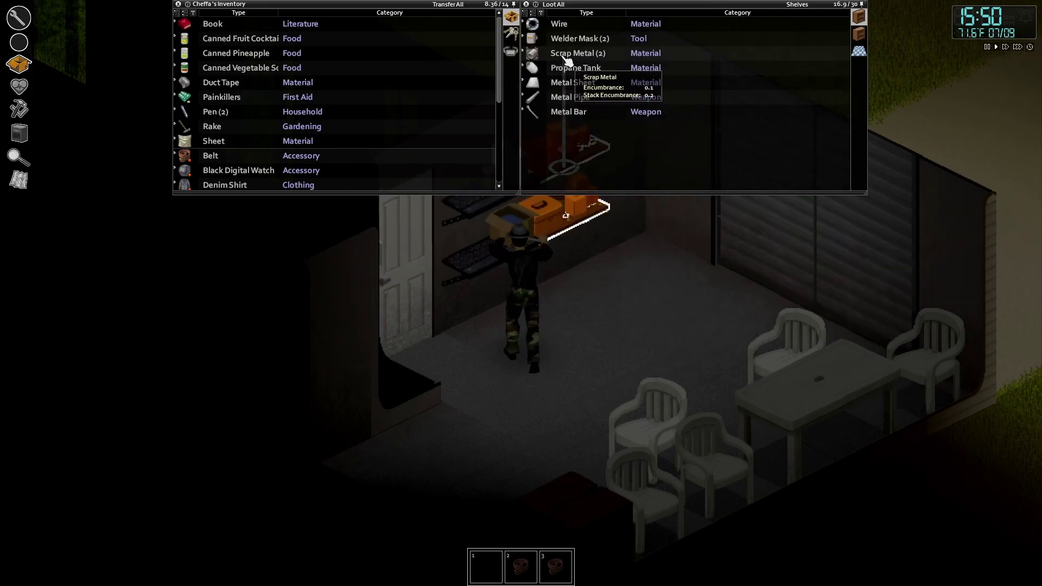
{"action": "left_click", "coordinate": [495, 241]}
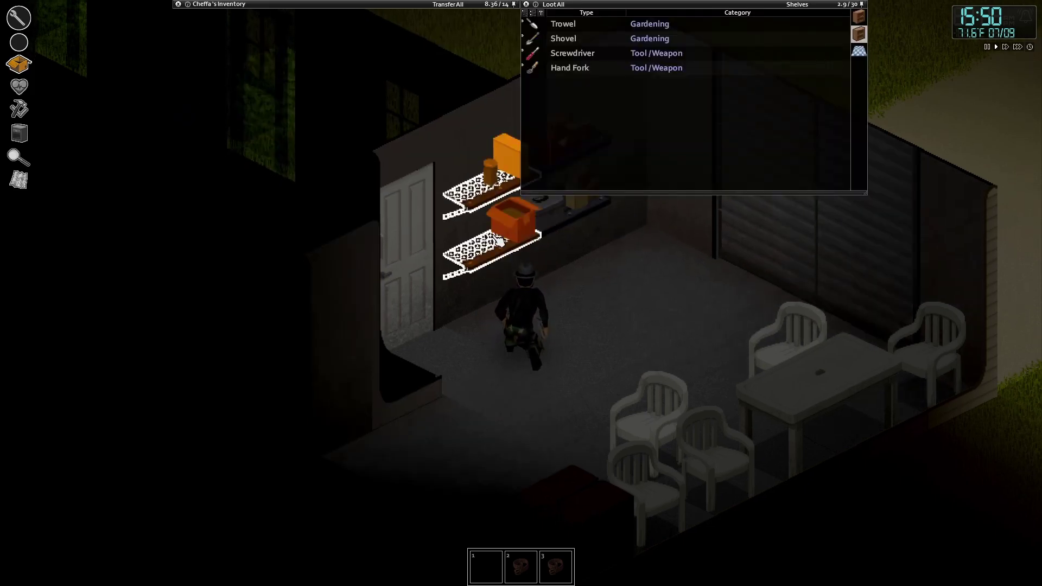
{"action": "double_click", "coordinate": [574, 39]}
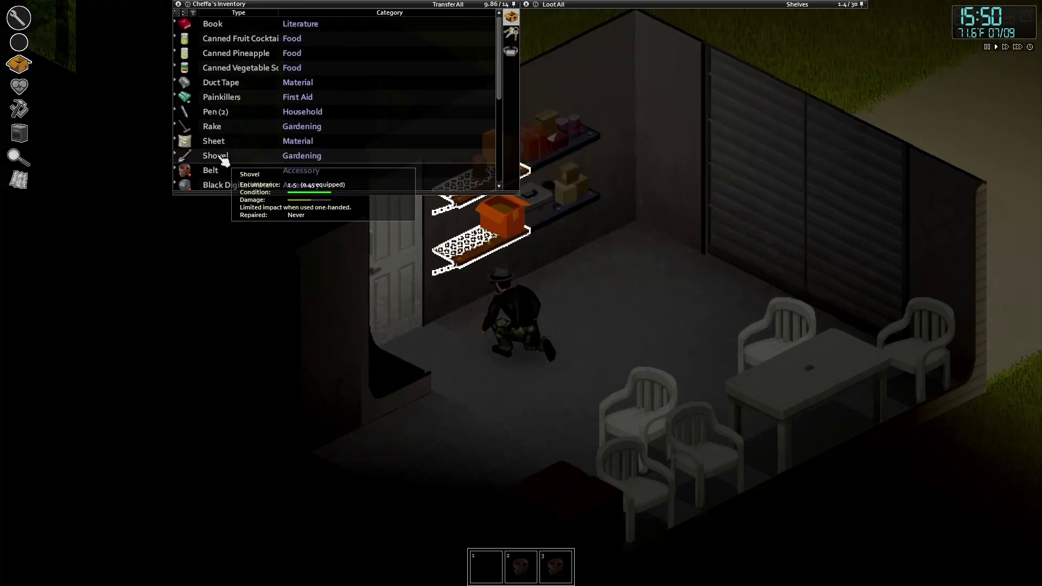
Step: Equip the Shovel as the main weapon, held in both hands
{"action": "right_click", "coordinate": [216, 156]}
{"action": "left_click", "coordinate": [265, 236]}
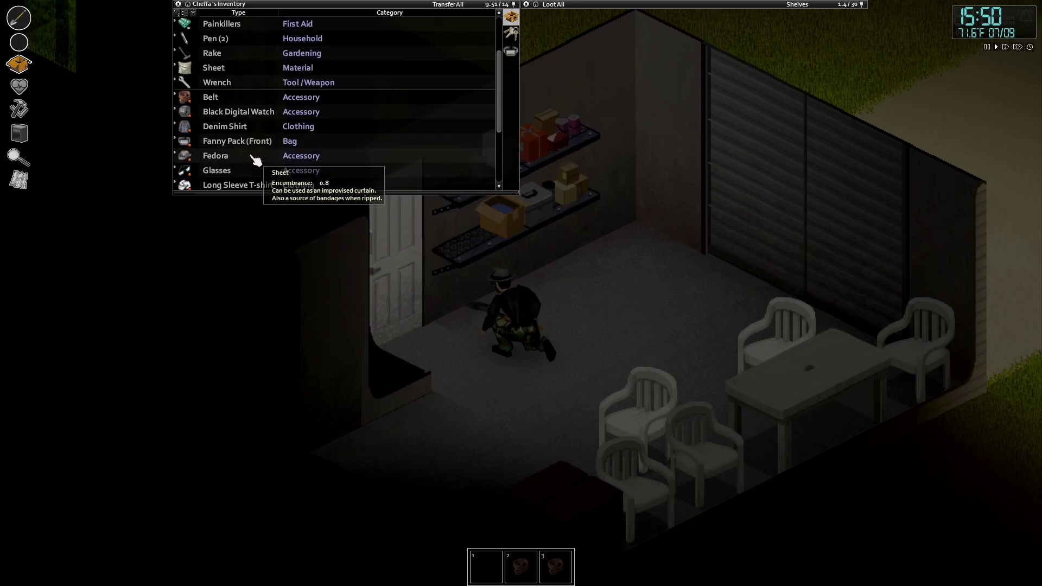
{"action": "scroll", "coordinate": [255, 155], "scroll_direction": "down", "scroll_amount": 2}
{"action": "scroll", "coordinate": [253, 154], "scroll_direction": "down", "scroll_amount": 2}
{"action": "right_click", "coordinate": [236, 150]}
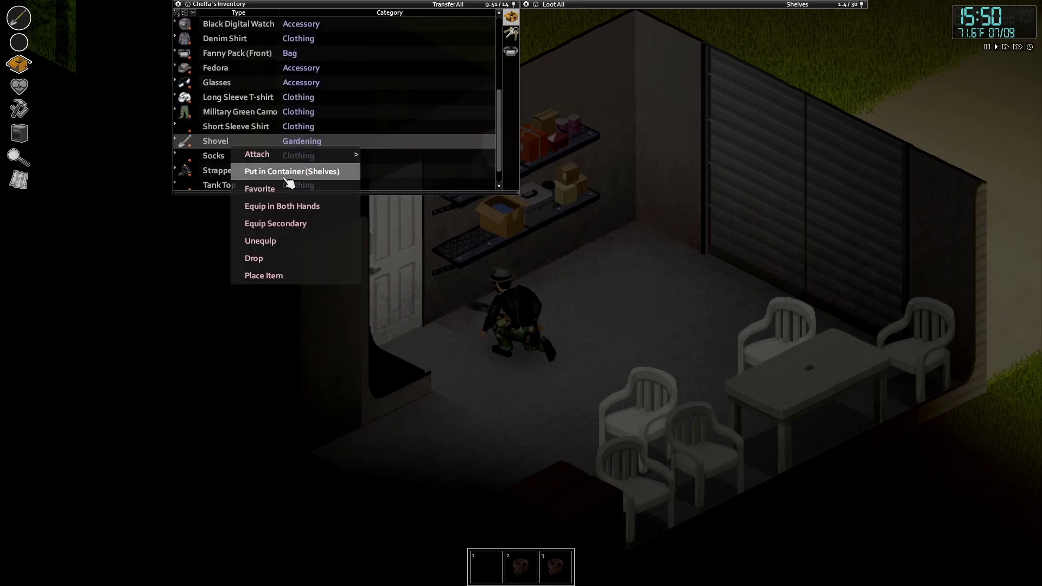
{"action": "left_click", "coordinate": [292, 210]}
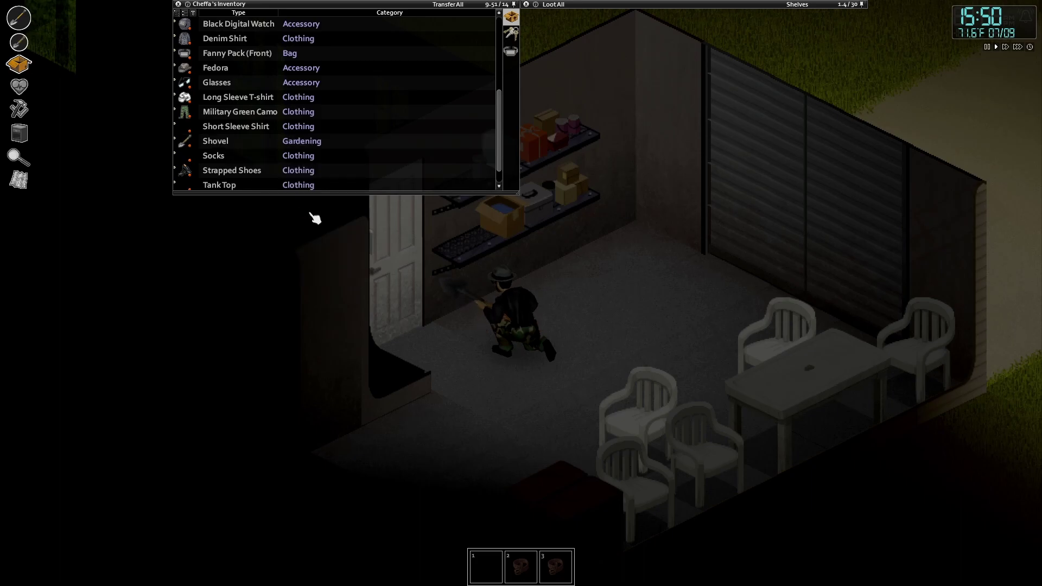
Step: Search the upper metal-supplies shelf and put on the Welder Mask
{"action": "left_click", "coordinate": [567, 213]}
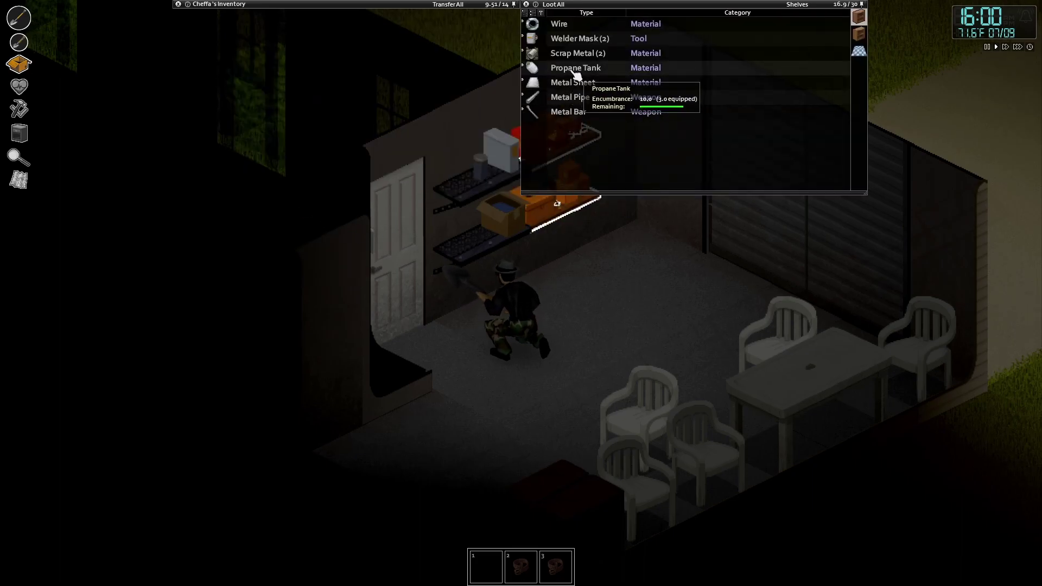
{"action": "right_click", "coordinate": [576, 43]}
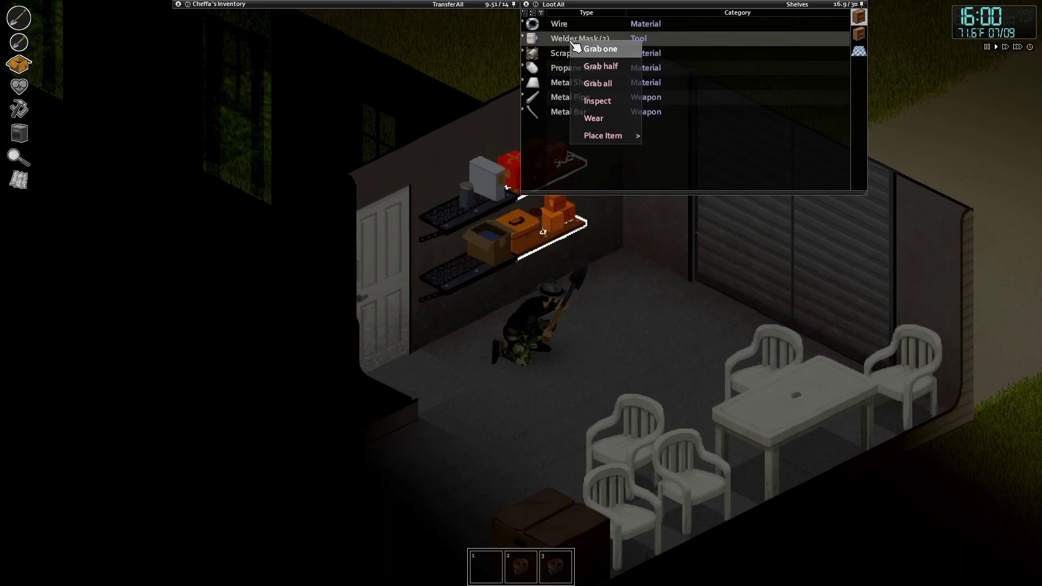
{"action": "left_click", "coordinate": [689, 162]}
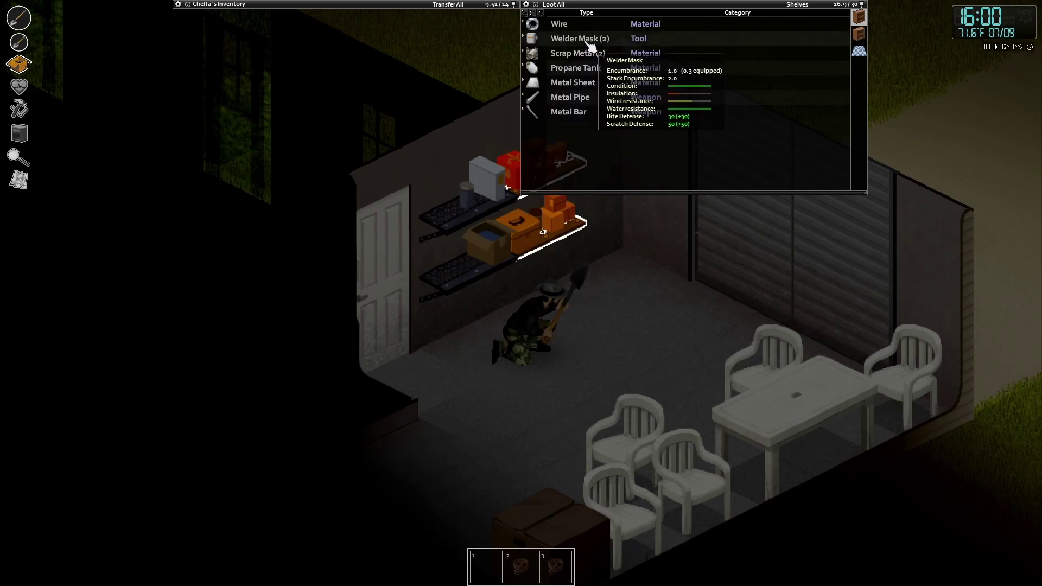
{"action": "right_click", "coordinate": [590, 44]}
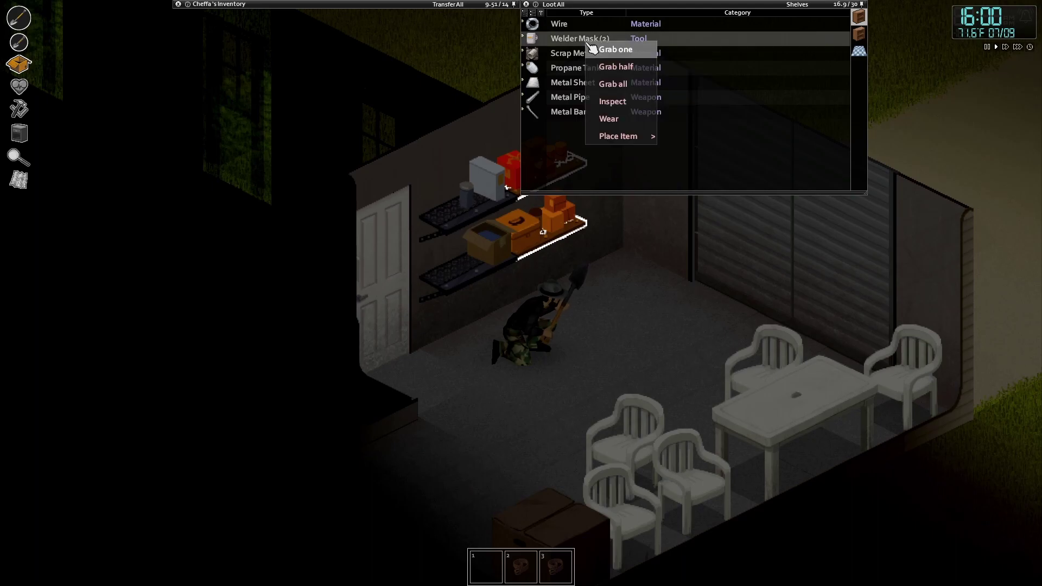
{"action": "left_click", "coordinate": [609, 119]}
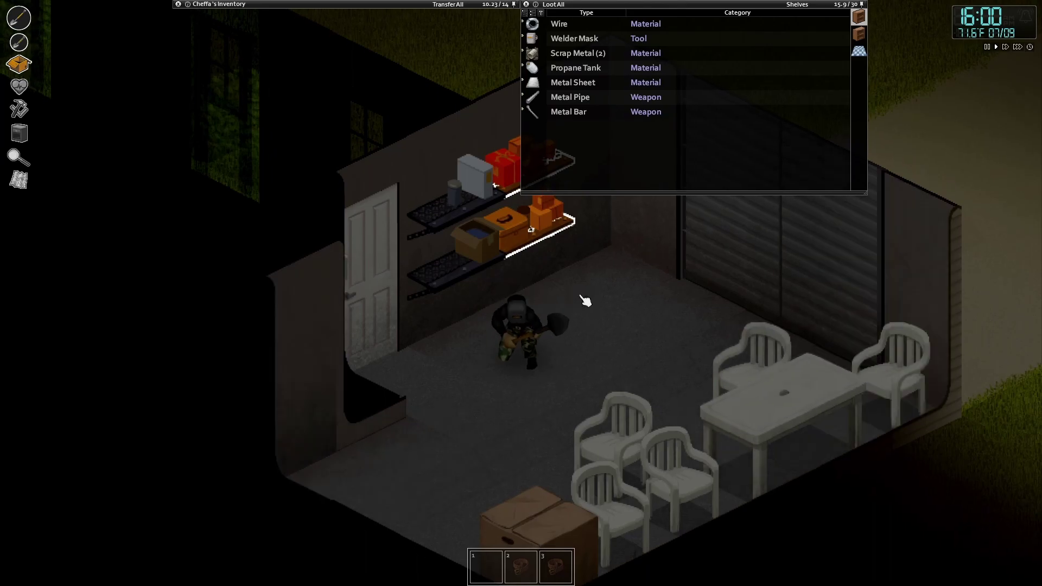
Step: Take the Scrap Metal, Metal Bar, spare Welder Mask, Wire and Propane Tank
{"action": "double_click", "coordinate": [572, 53]}
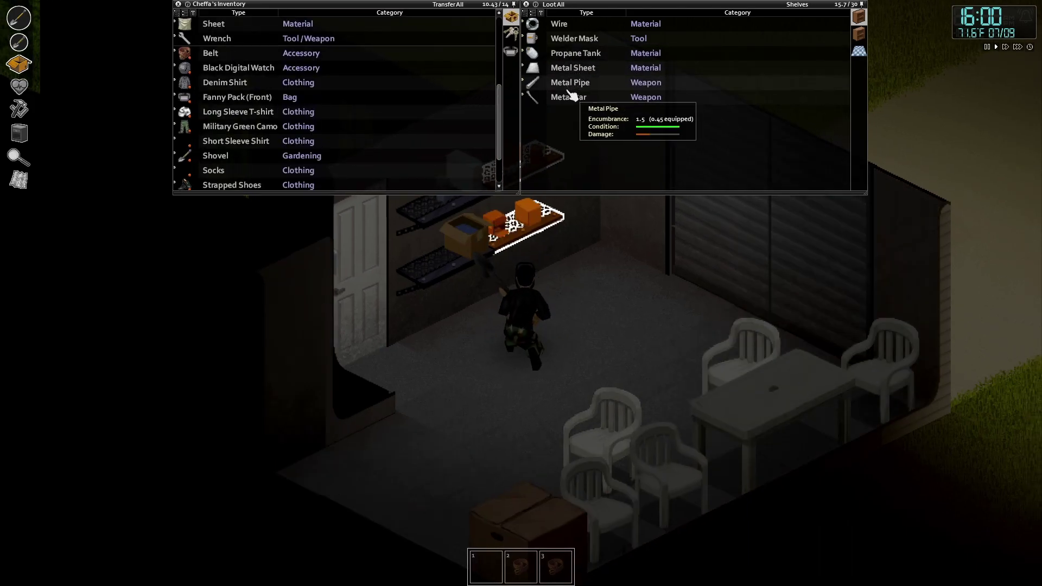
{"action": "double_click", "coordinate": [570, 97]}
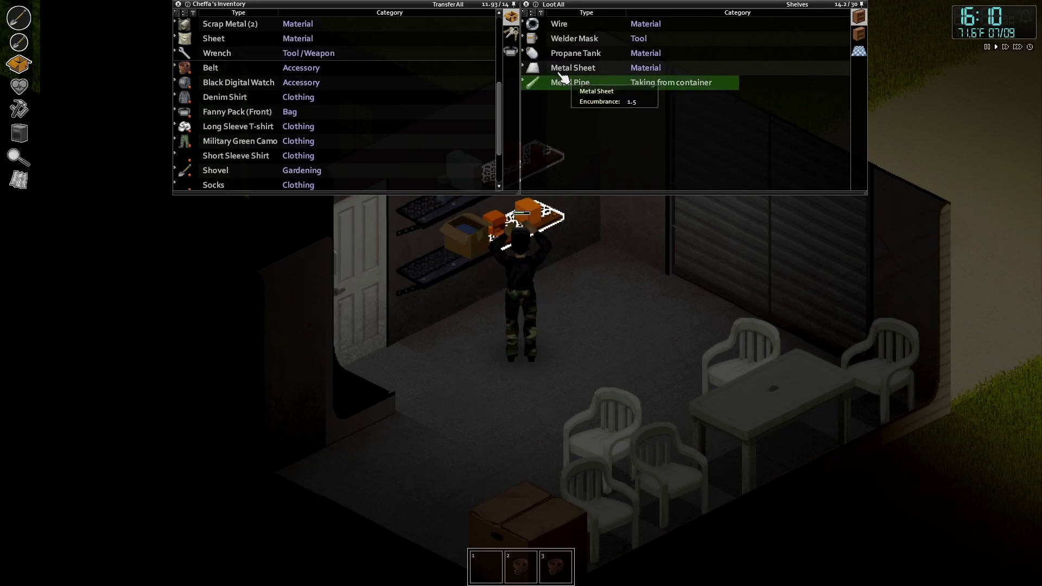
{"action": "double_click", "coordinate": [583, 41]}
{"action": "double_click", "coordinate": [584, 29]}
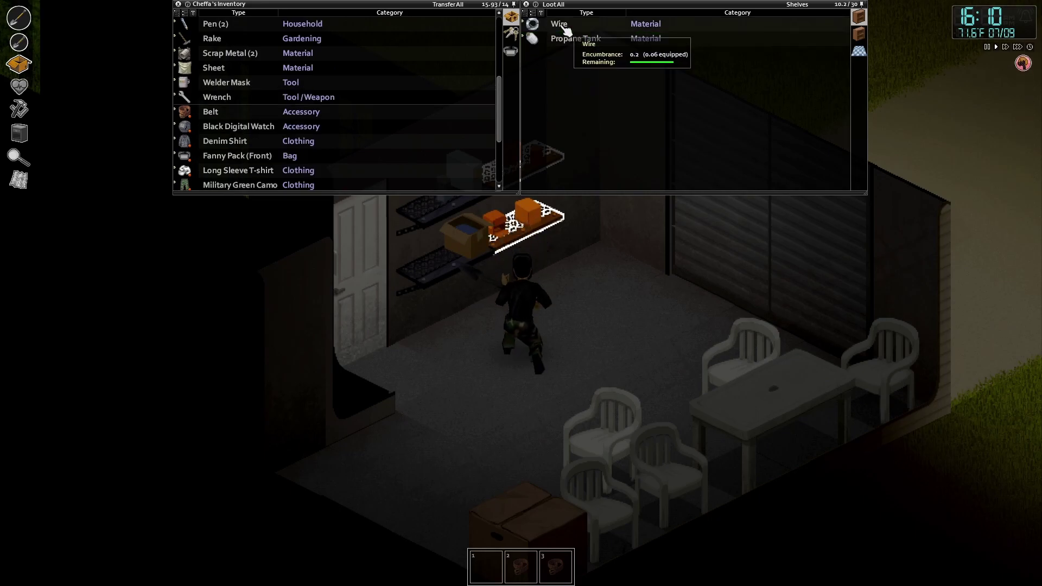
{"action": "double_click", "coordinate": [584, 24]}
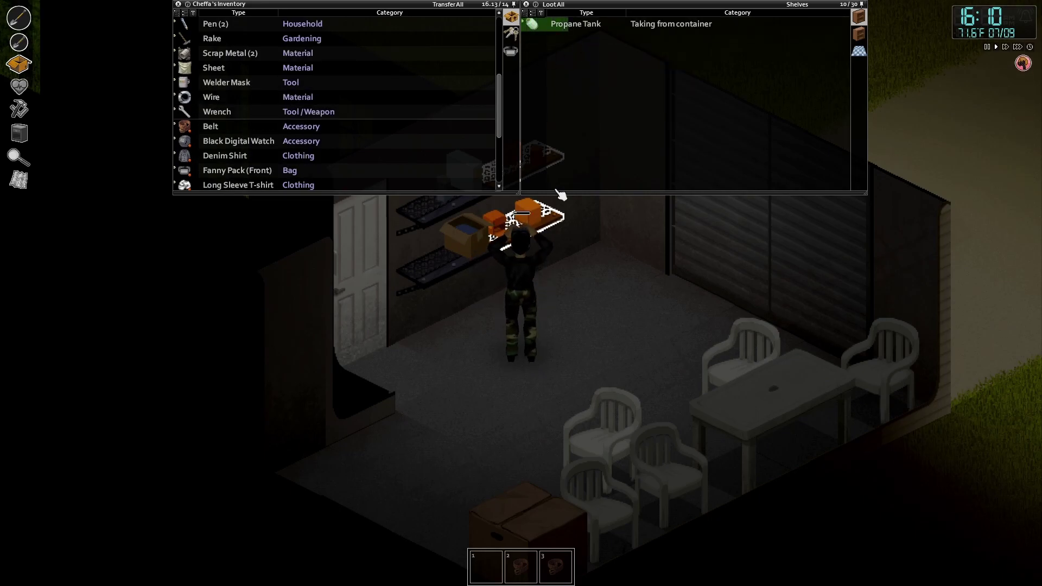
{"action": "scroll", "coordinate": [507, 367], "scroll_direction": "down", "scroll_amount": 3}
{"action": "scroll", "coordinate": [522, 326], "scroll_direction": "down", "scroll_amount": 2}
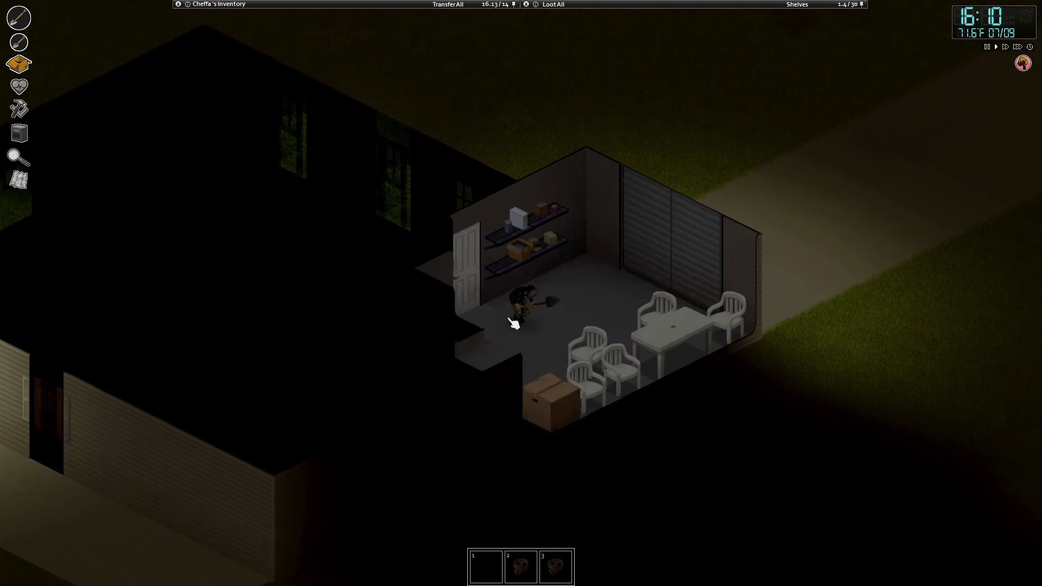
Step: Loot Plank (2) from the garage cardboard crate, then return to the shelf-side door
{"action": "left_click", "coordinate": [541, 382]}
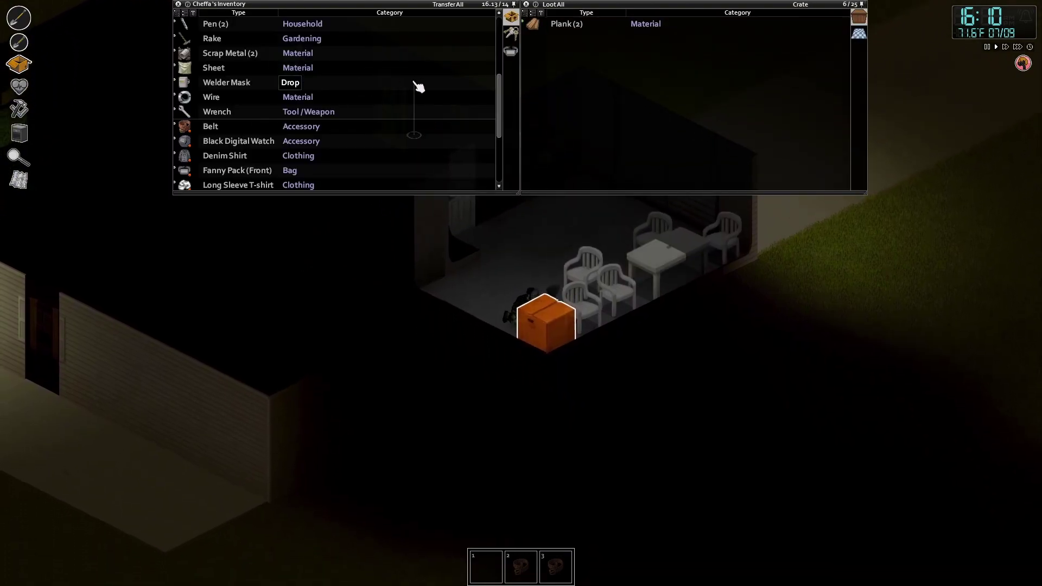
{"action": "double_click", "coordinate": [567, 23]}
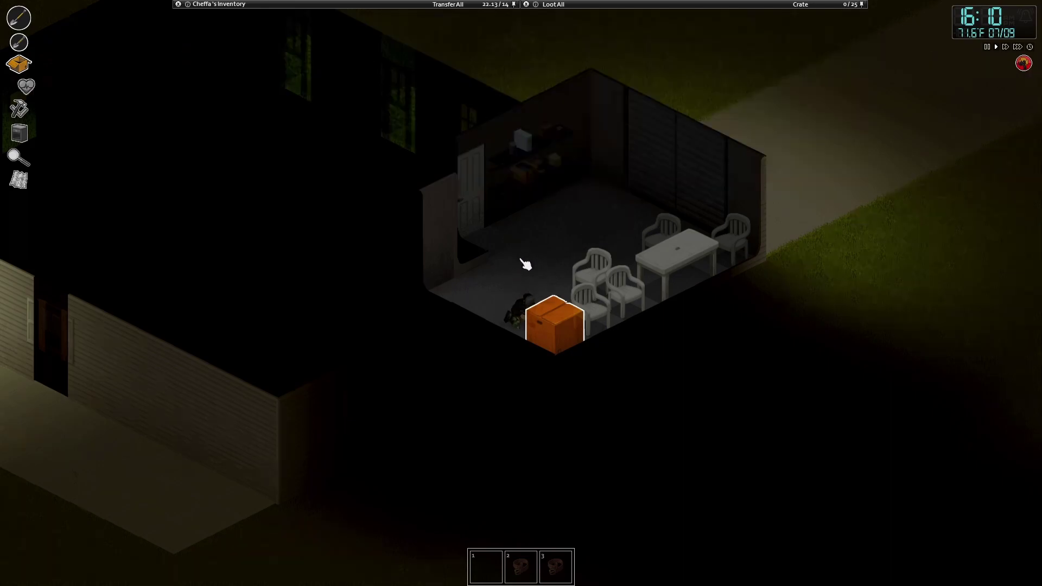
{"action": "left_click", "coordinate": [522, 255]}
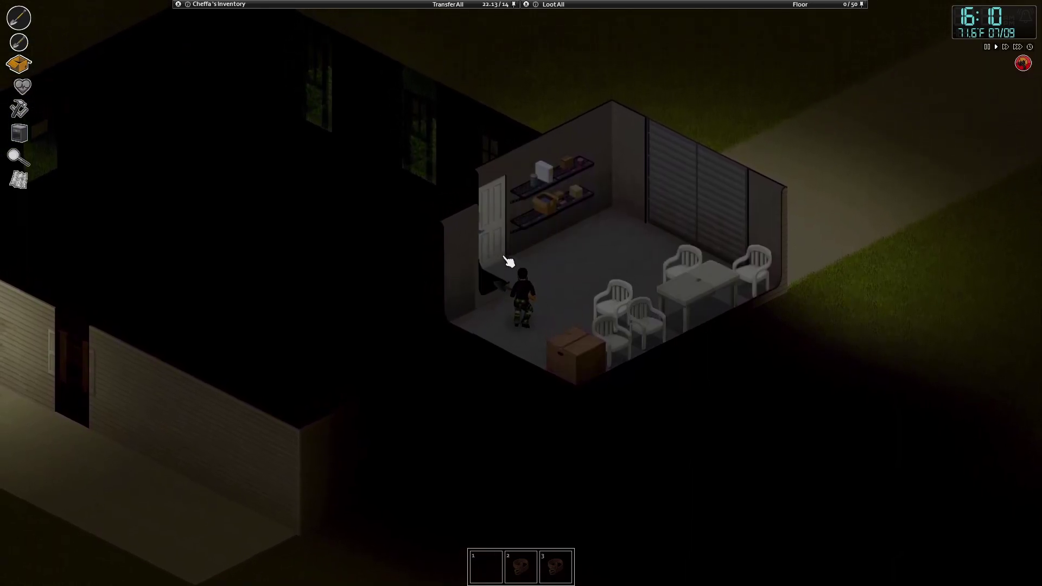
{"action": "scroll", "coordinate": [507, 260], "scroll_direction": "up", "scroll_amount": 2}
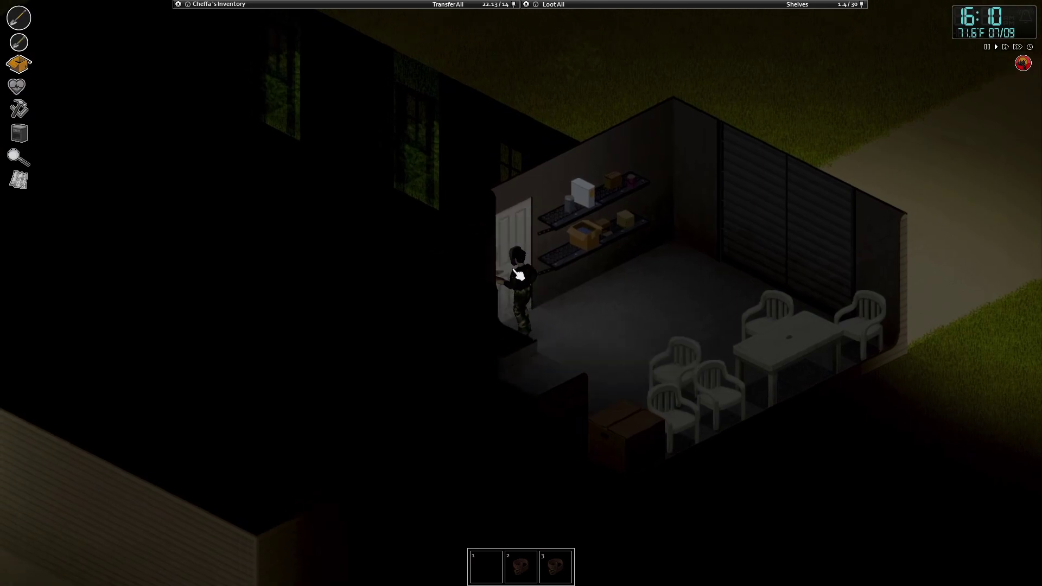
Step: Go through the door, then cross the living room and kitchen into the backyard
{"action": "key", "text": "e"}
{"action": "key", "text": "a"}
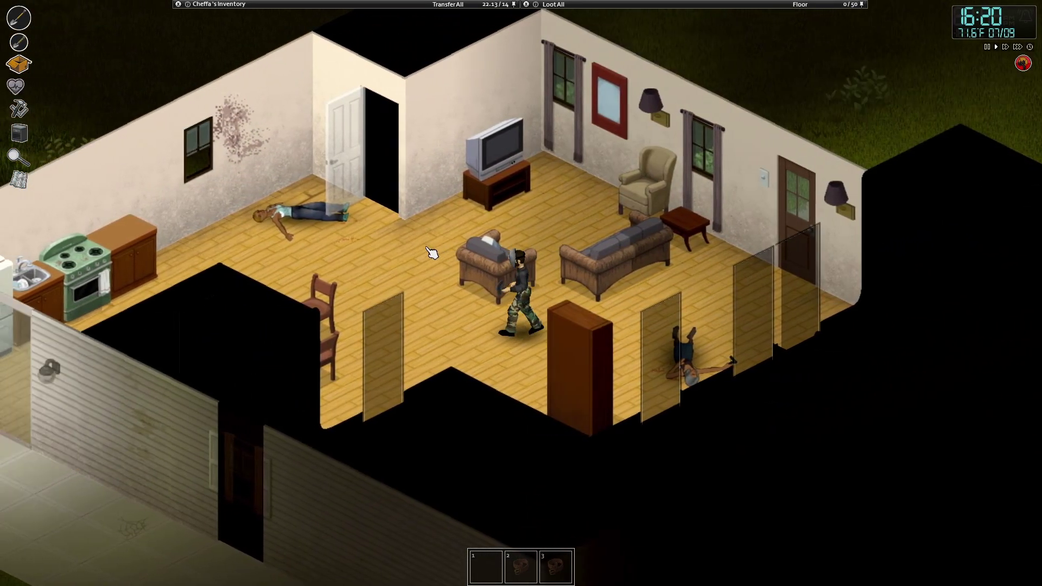
{"action": "scroll", "coordinate": [431, 253], "scroll_direction": "down", "scroll_amount": 1}
{"action": "scroll", "coordinate": [431, 254], "scroll_direction": "down", "scroll_amount": 1}
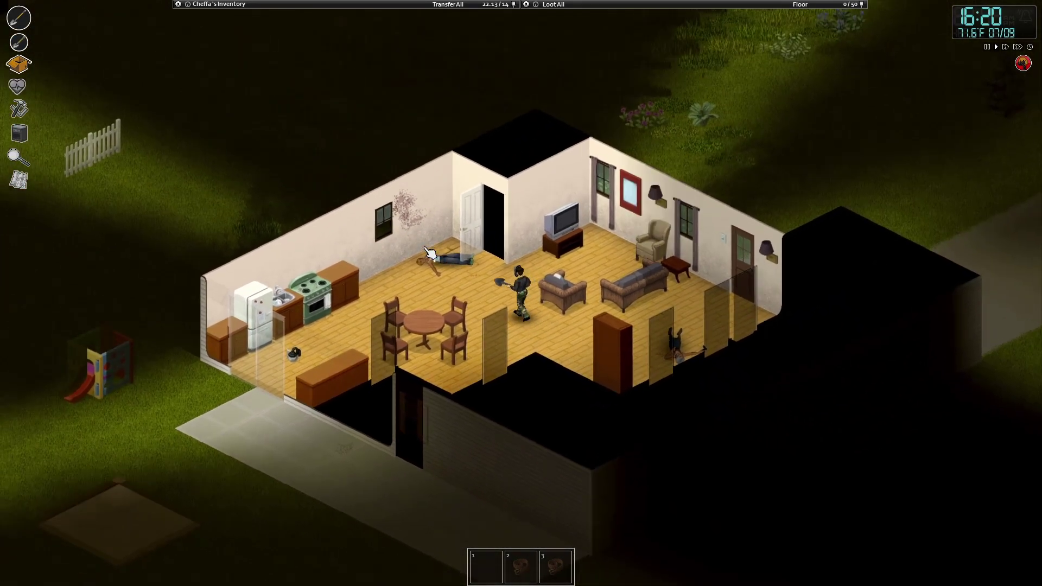
{"action": "key", "text": "a"}
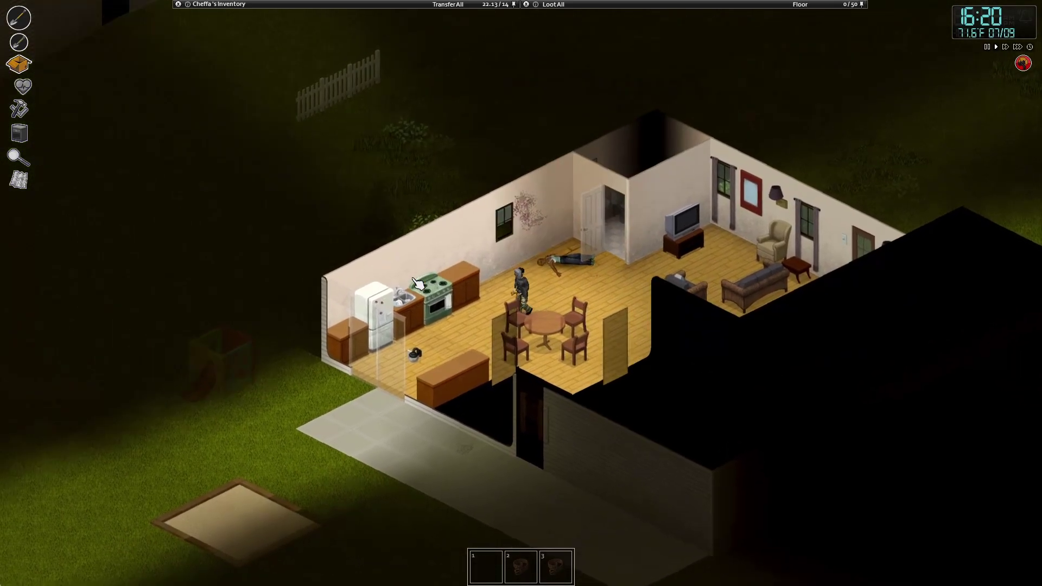
{"action": "scroll", "coordinate": [587, 243], "scroll_direction": "up", "scroll_amount": 1}
{"action": "key", "text": "a"}
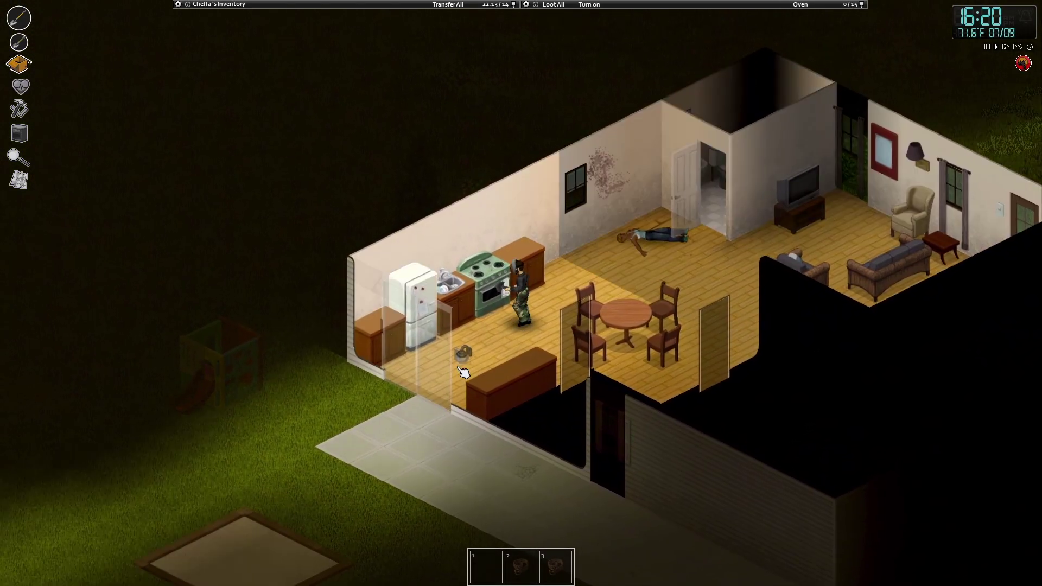
{"action": "key", "text": "a"}
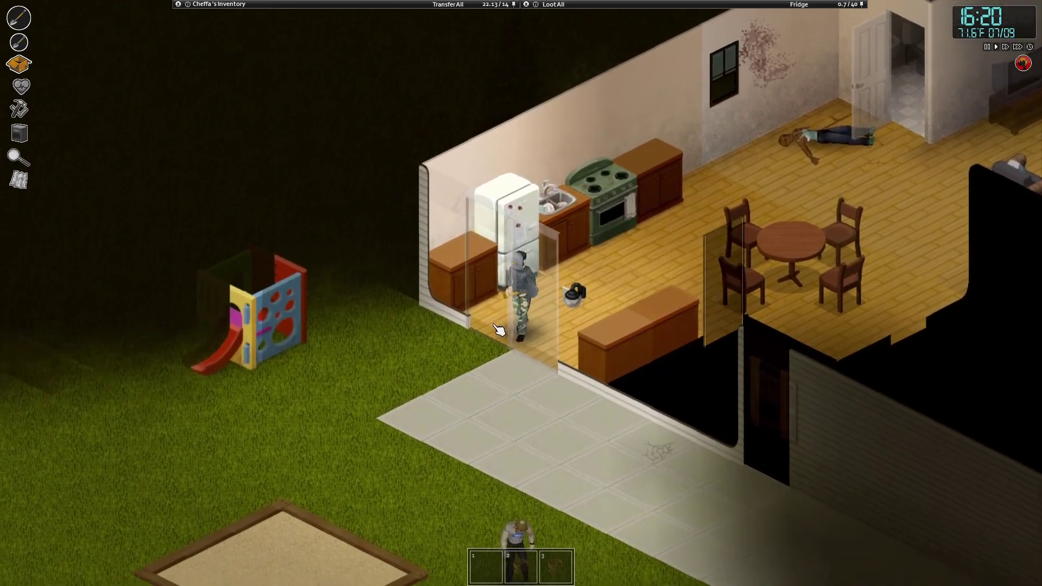
{"action": "scroll", "coordinate": [494, 336], "scroll_direction": "up", "scroll_amount": 1}
Step: Walk northwest along the yard fence to face the approaching zombies
{"action": "key", "text": "w"}
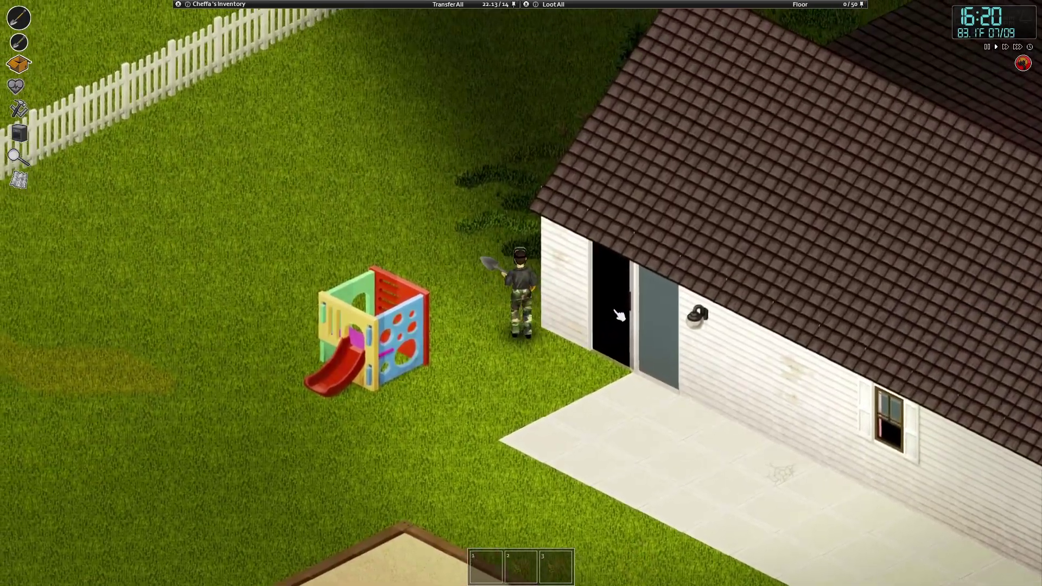
{"action": "scroll", "coordinate": [586, 329], "scroll_direction": "down", "scroll_amount": 2}
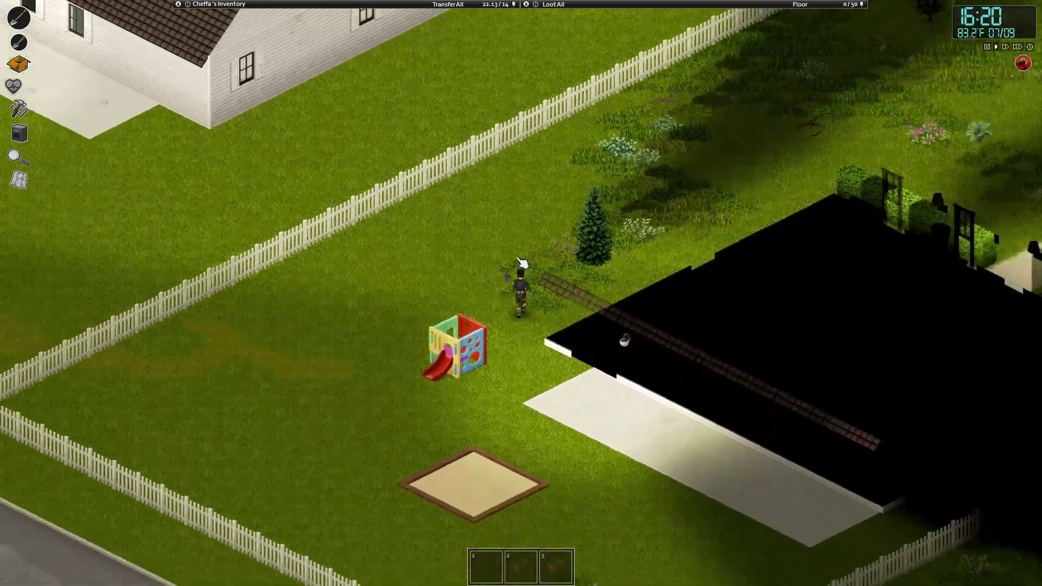
{"action": "scroll", "coordinate": [570, 350], "scroll_direction": "down", "scroll_amount": 1}
{"action": "key", "text": "s"}
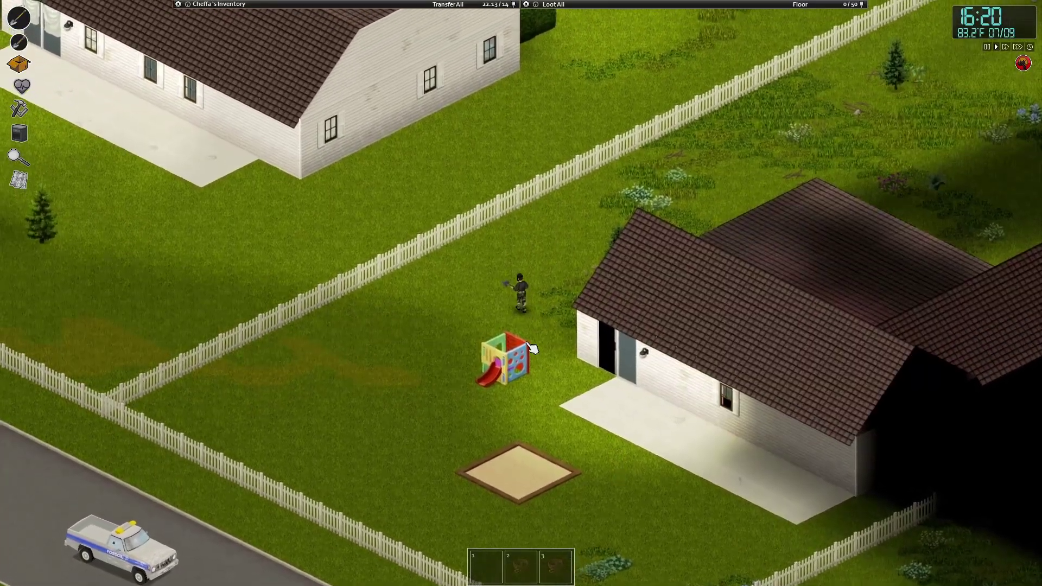
{"action": "key", "text": "w"}
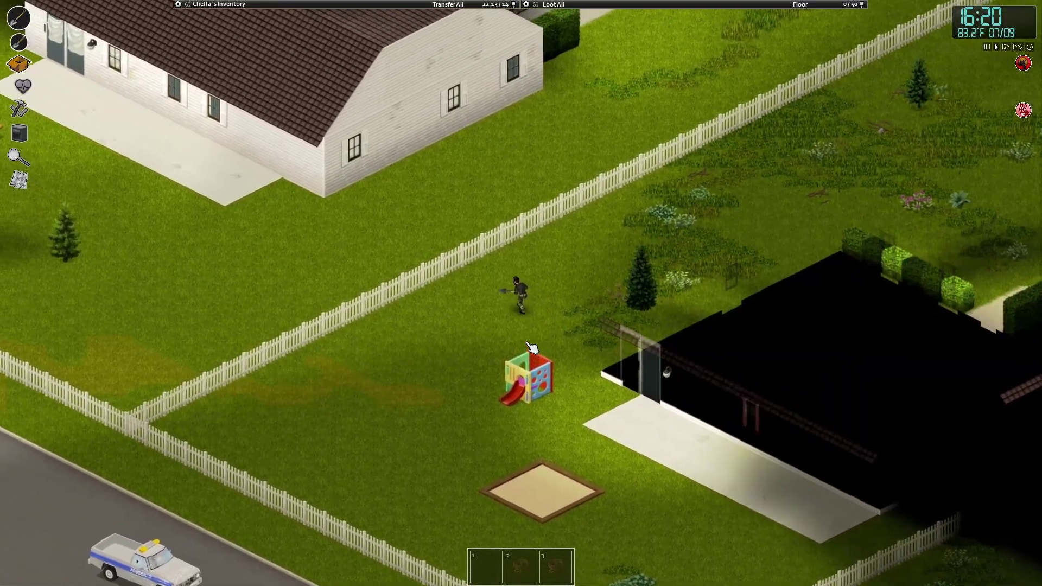
{"action": "key", "text": "w"}
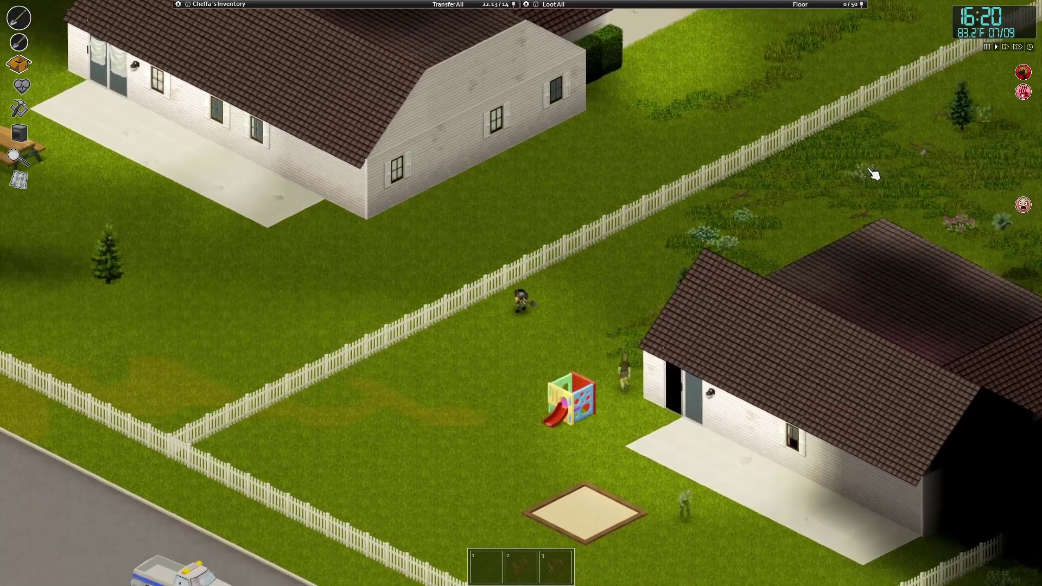
{"action": "scroll", "coordinate": [521, 293], "scroll_direction": "up", "scroll_amount": 1}
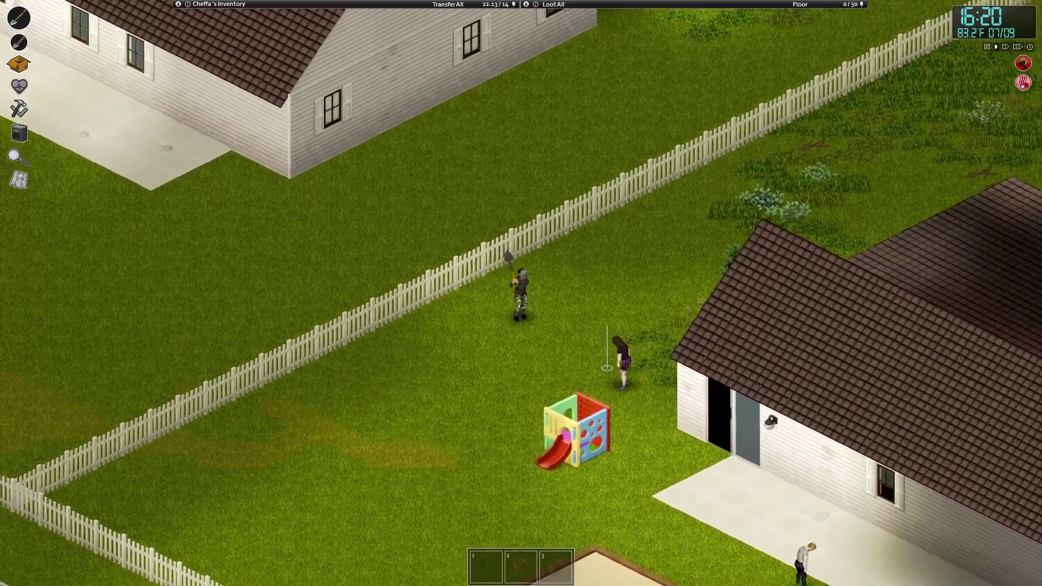
{"action": "scroll", "coordinate": [522, 293], "scroll_direction": "up", "scroll_amount": 1}
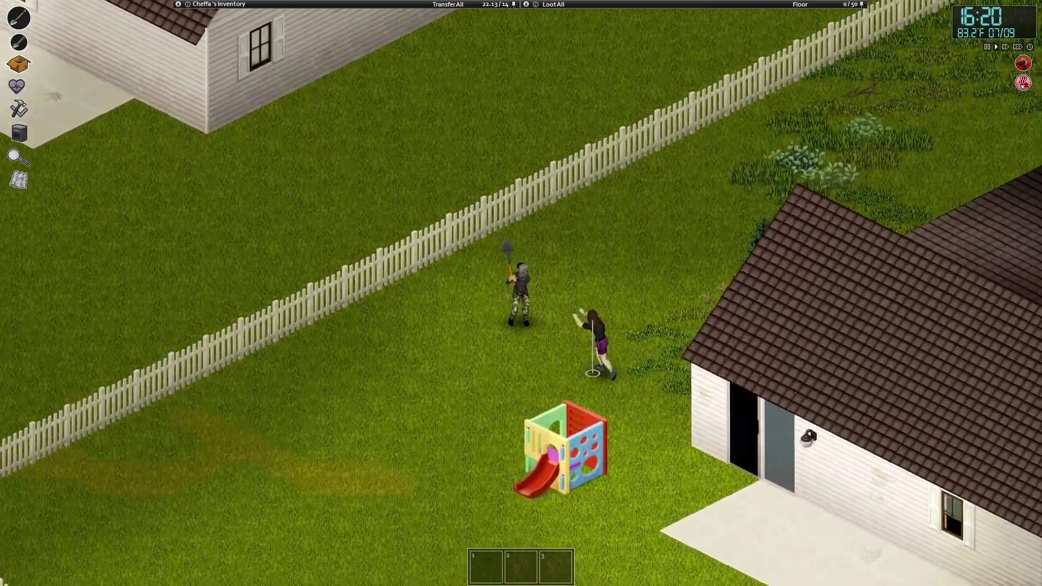
Step: Aim and beat the zombie to death with the shovel, then open its belongings
{"action": "right_click", "coordinate": [578, 326]}
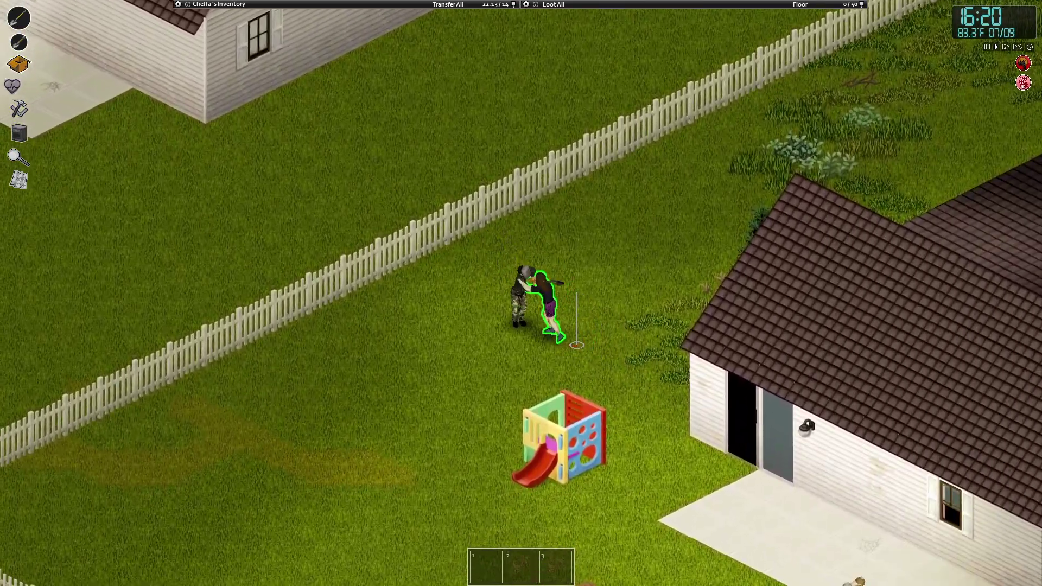
{"action": "left_click", "coordinate": [574, 302]}
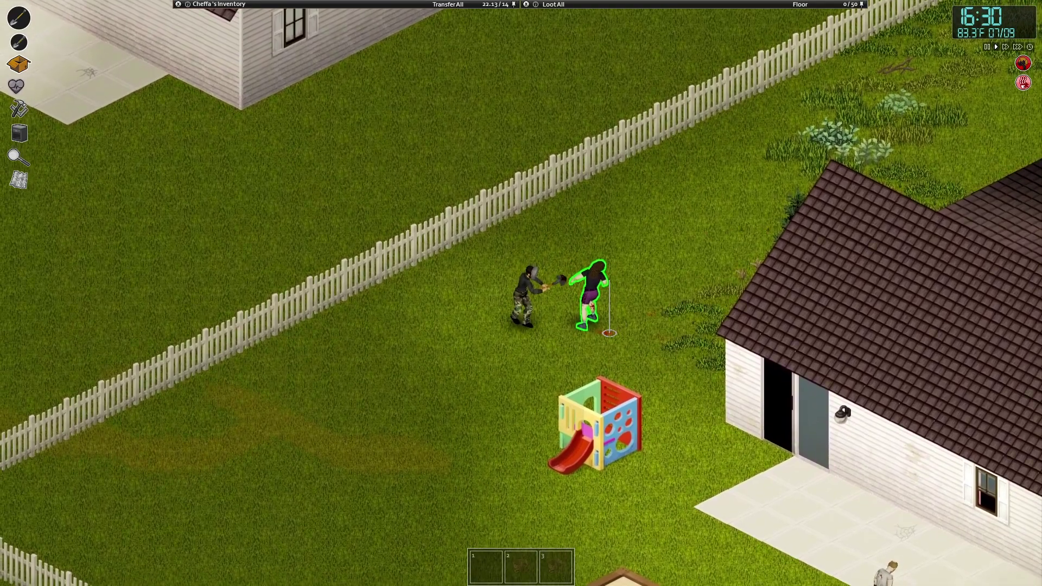
{"action": "left_click", "coordinate": [578, 322]}
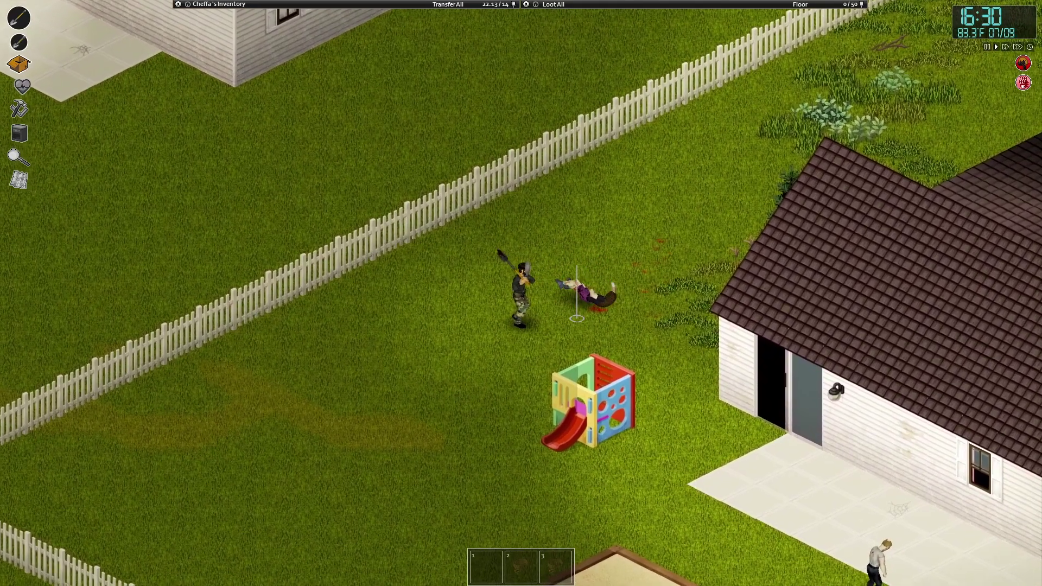
{"action": "left_click", "coordinate": [574, 308]}
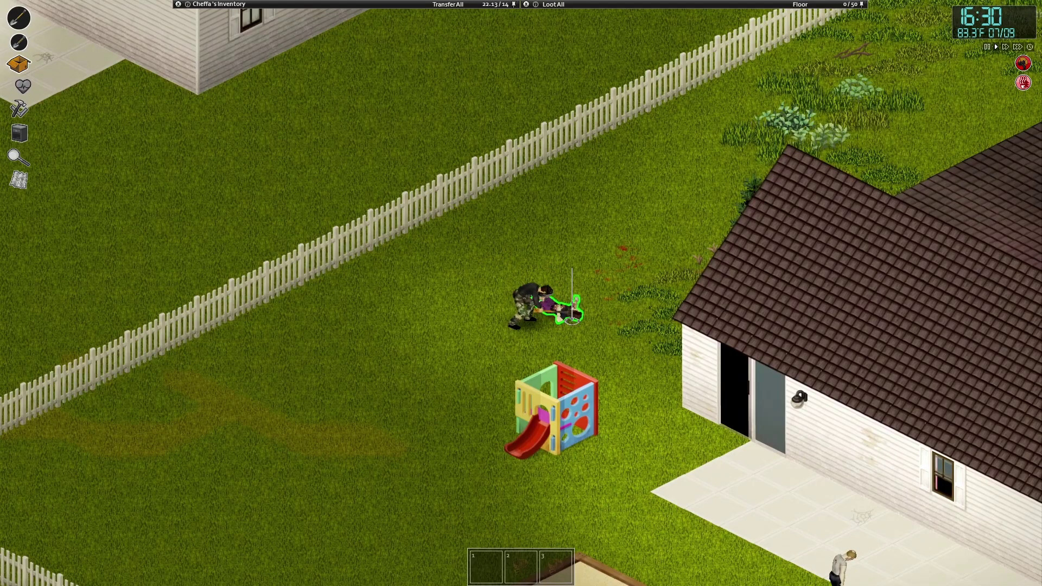
{"action": "left_click", "coordinate": [540, 296]}
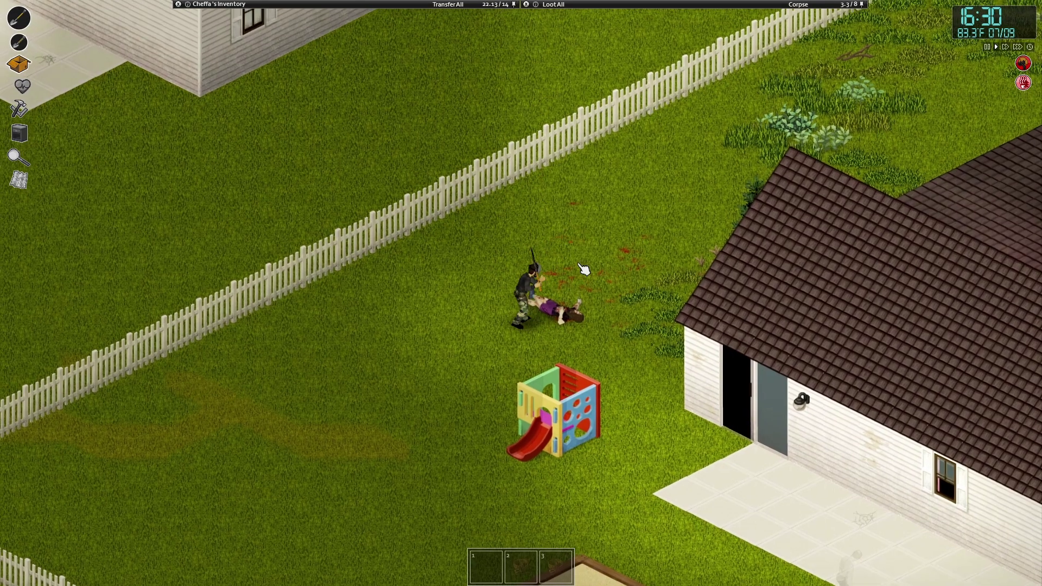
{"action": "left_click", "coordinate": [554, 4]}
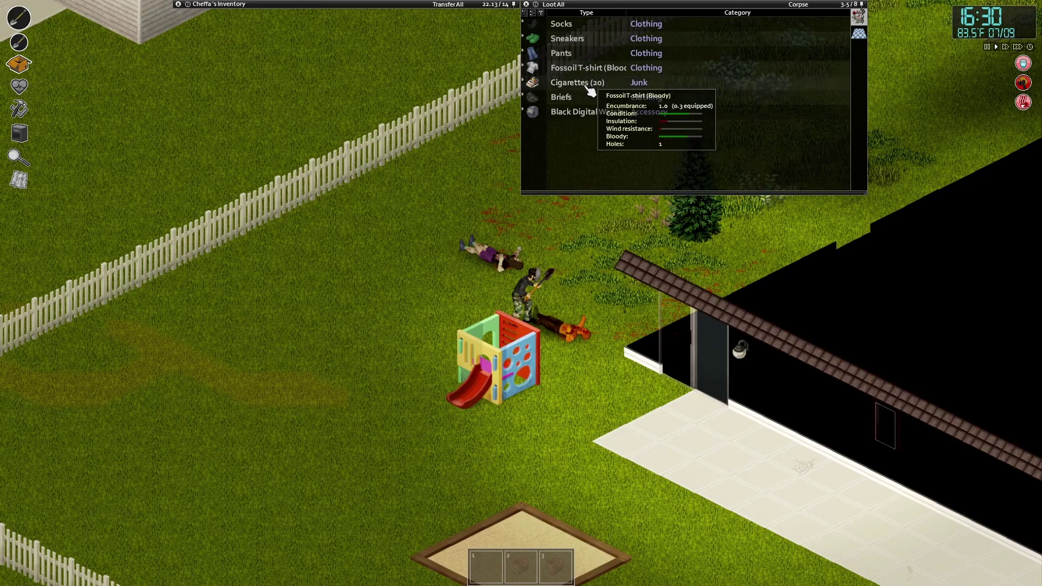
Step: Move the Black Digital Watch from the corpse into the inventory
{"action": "double_click", "coordinate": [566, 112]}
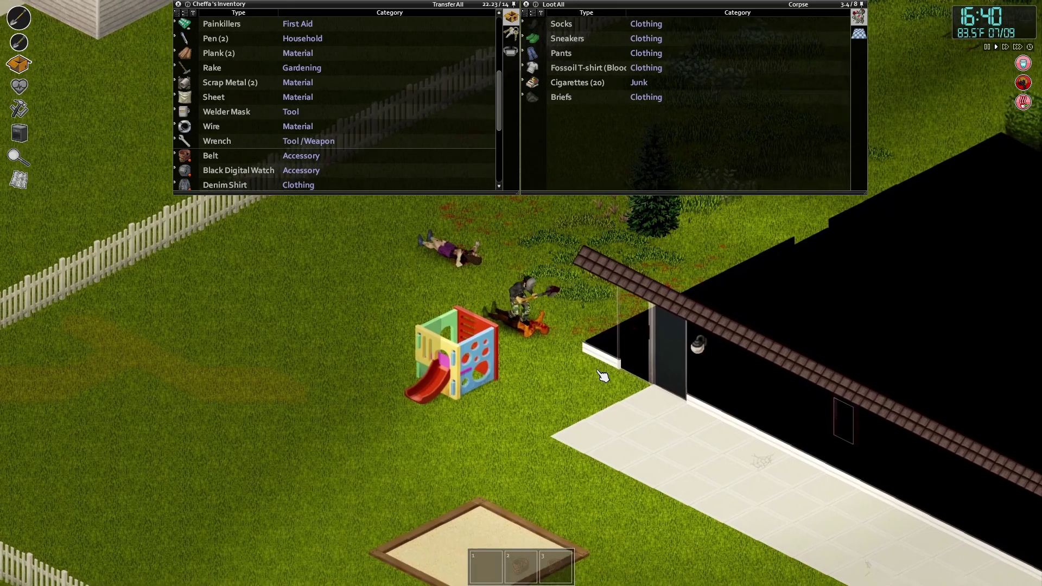
Step: Return to the back door, step into the kitchen and back onto the patio
{"action": "key", "text": "d"}
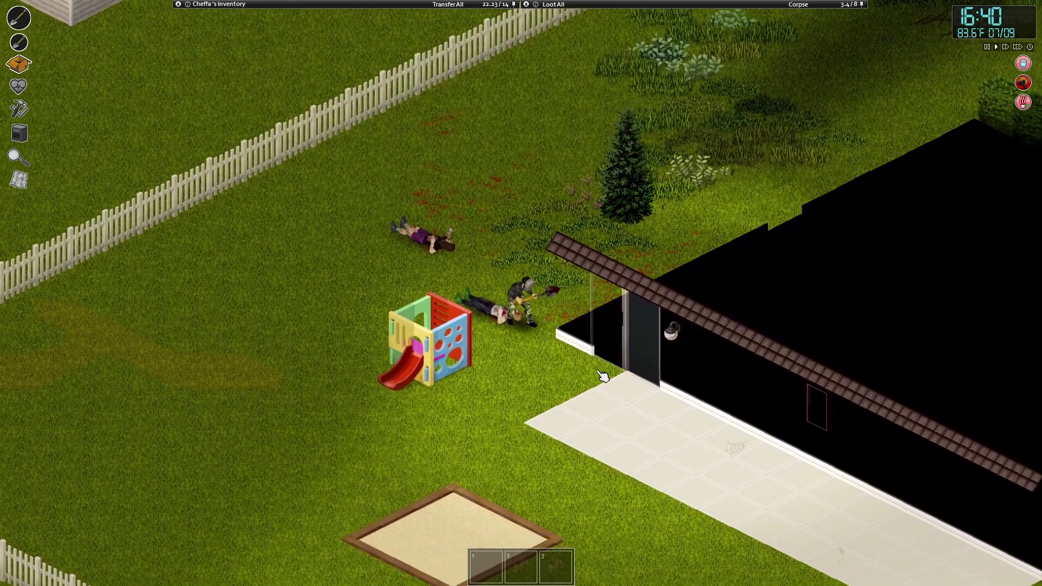
{"action": "key", "text": "e"}
{"action": "key", "text": "w"}
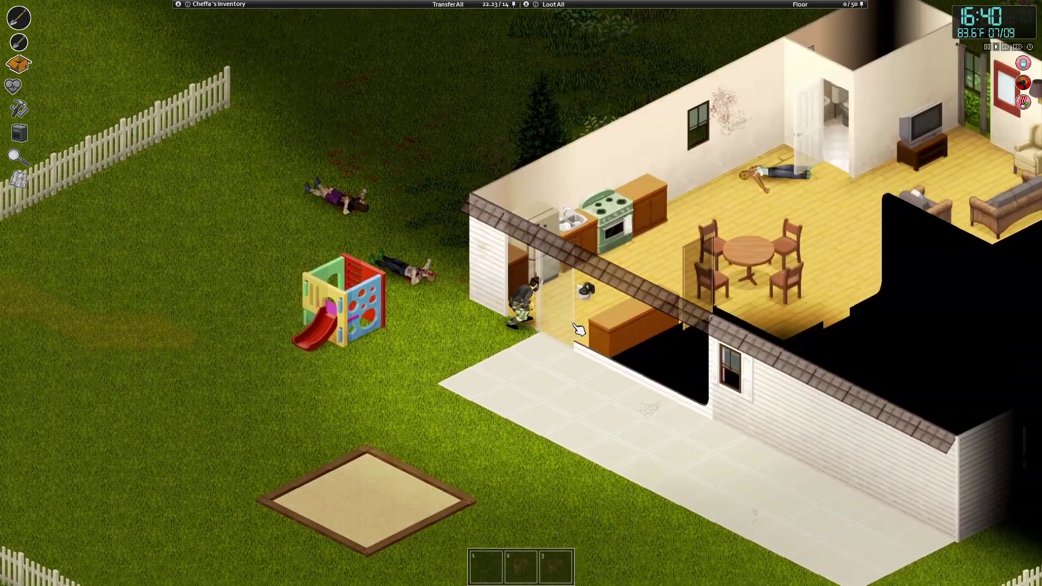
{"action": "key", "text": "s"}
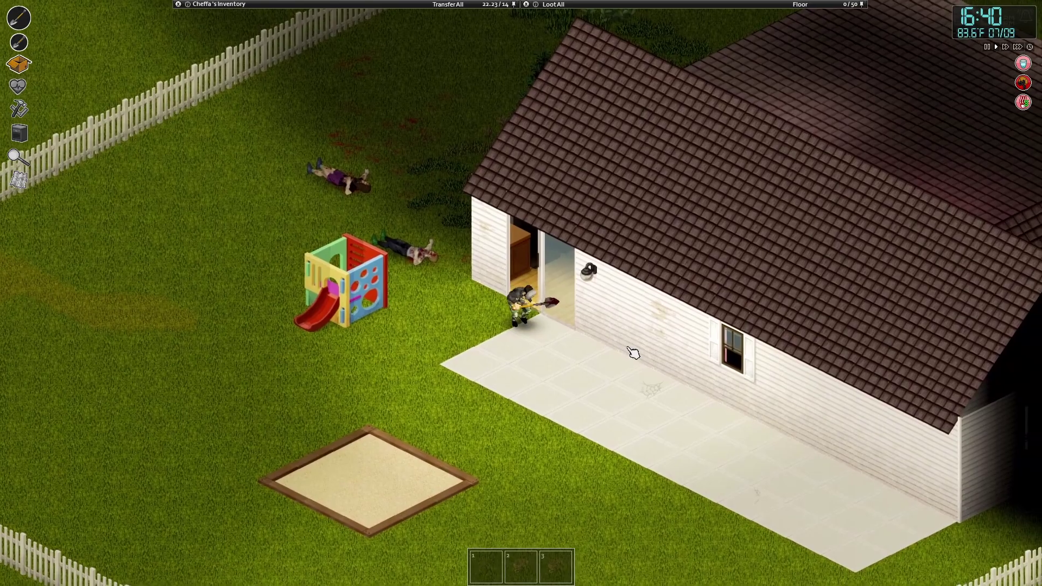
{"action": "key", "text": "w"}
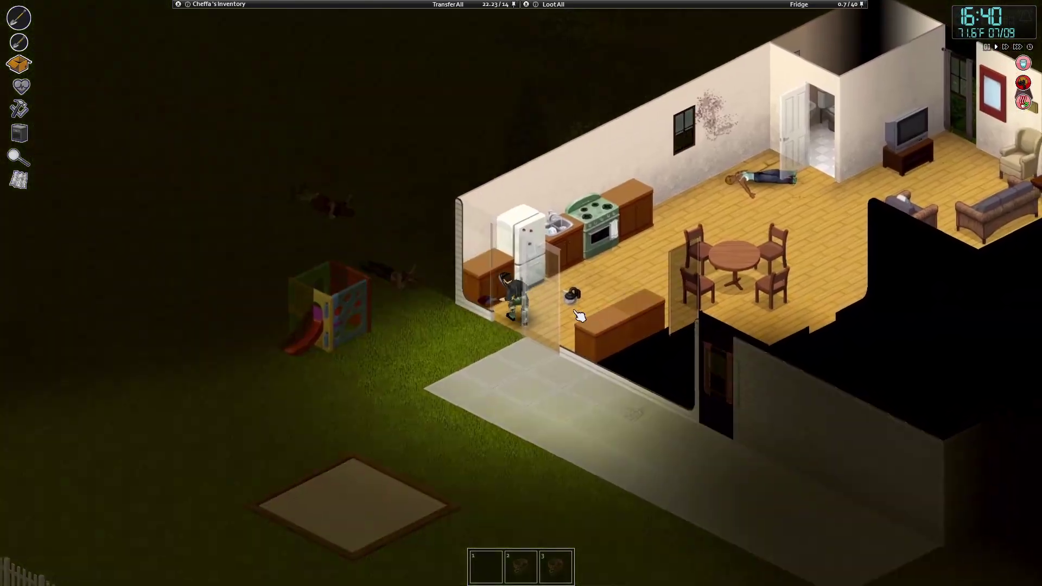
{"action": "key", "text": "s"}
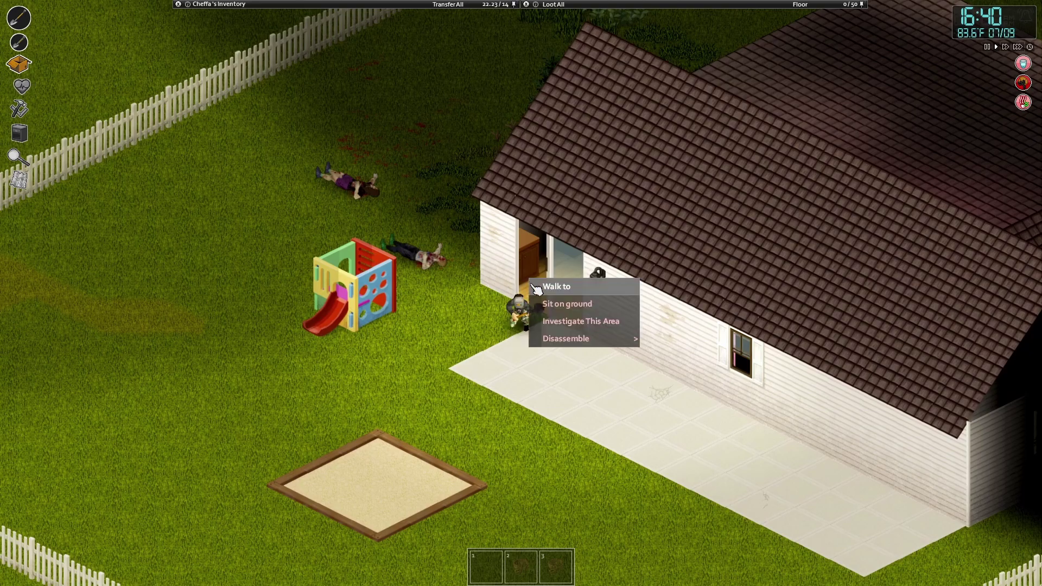
Step: Walk northwest past the corpses and vault the picket fence into the next yard
{"action": "key", "text": "Escape"}
{"action": "key", "text": "a"}
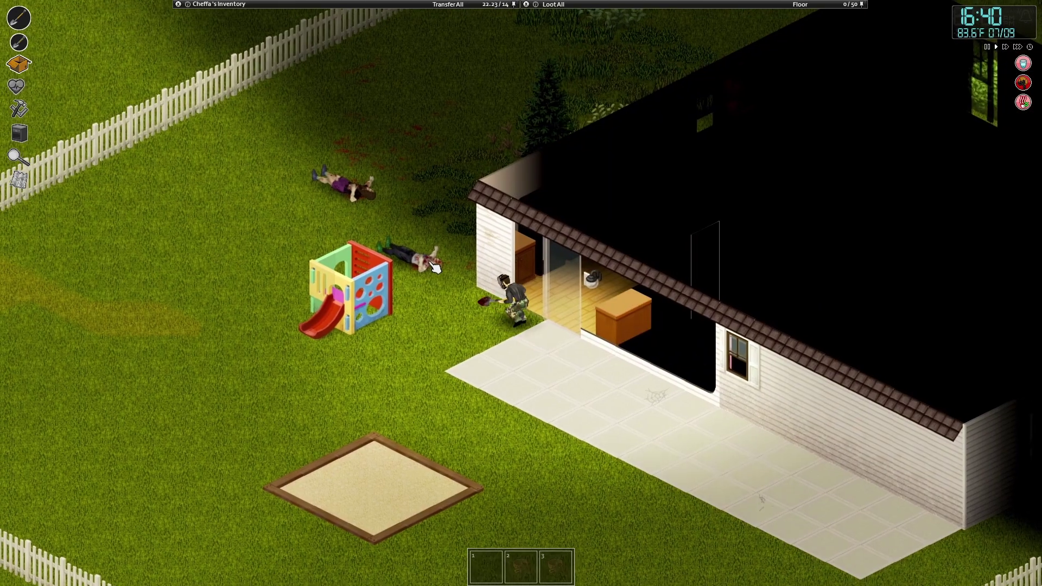
{"action": "key", "text": "w"}
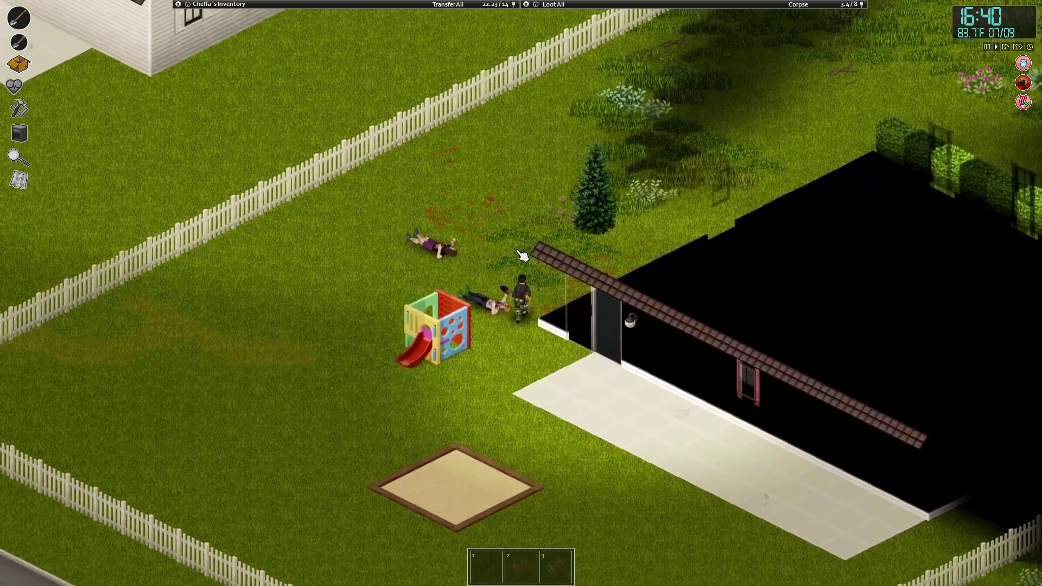
{"action": "key", "text": "w"}
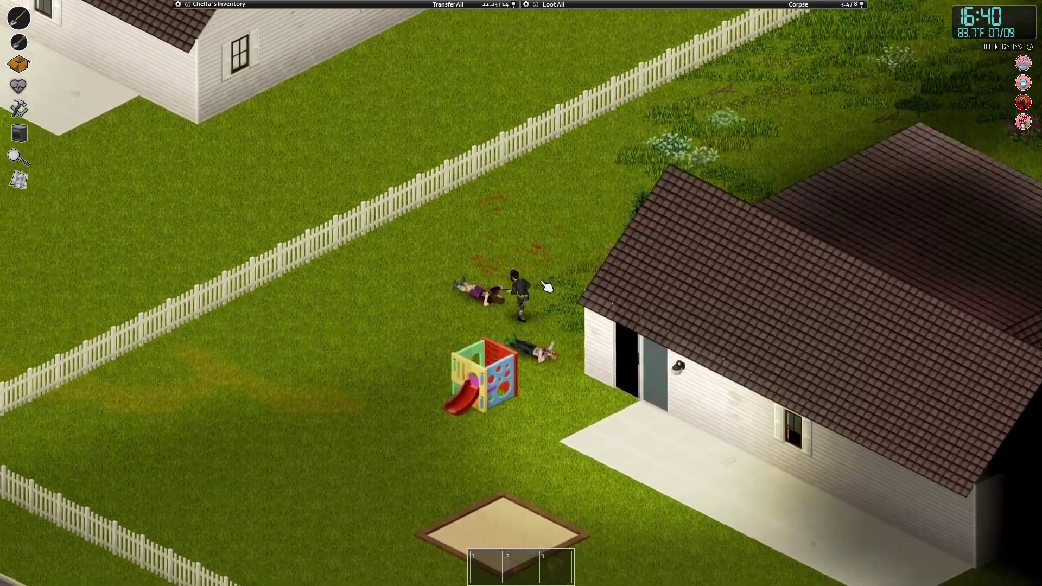
{"action": "key", "text": "w"}
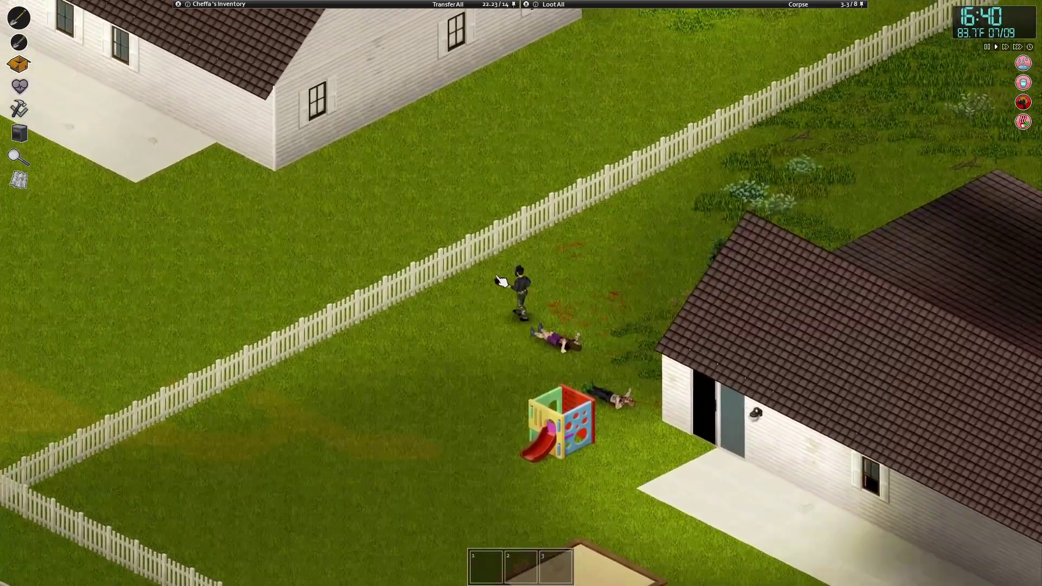
{"action": "key", "text": "w"}
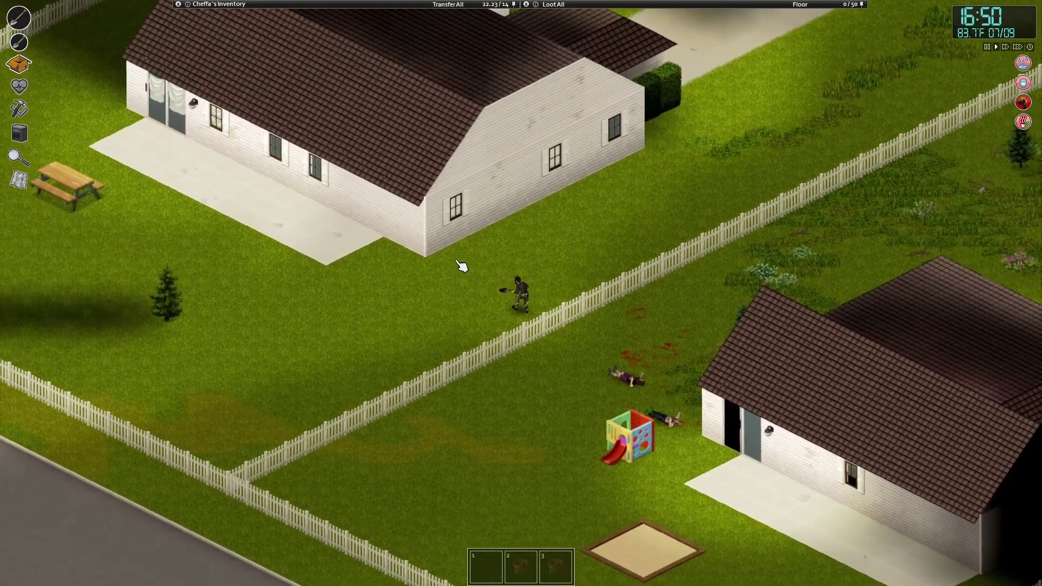
{"action": "scroll", "coordinate": [461, 267], "scroll_direction": "up", "scroll_amount": 2}
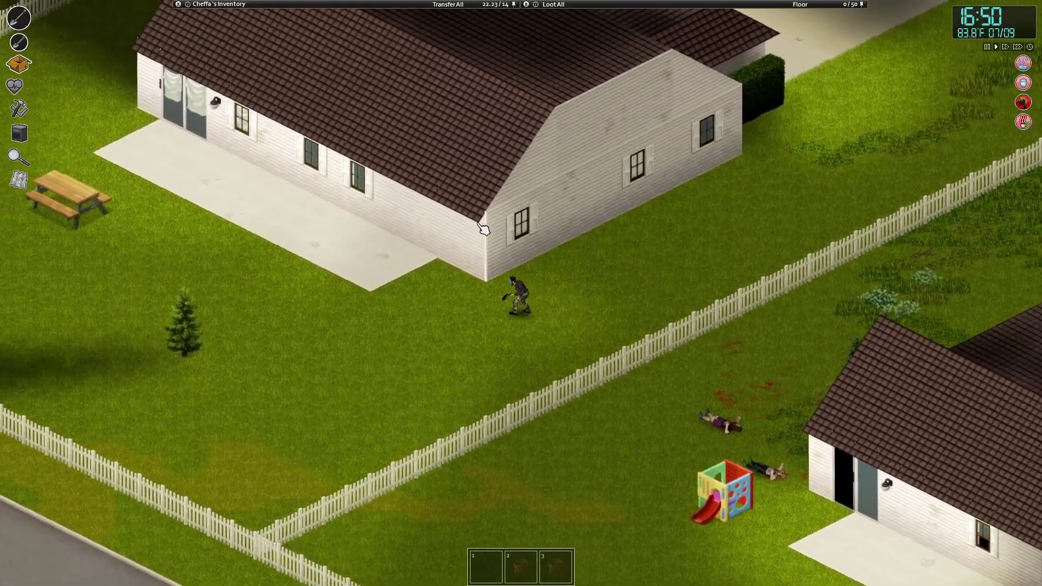
Step: Check the actions by the house wall, dismiss them and move toward the zombies
{"action": "right_click", "coordinate": [546, 235]}
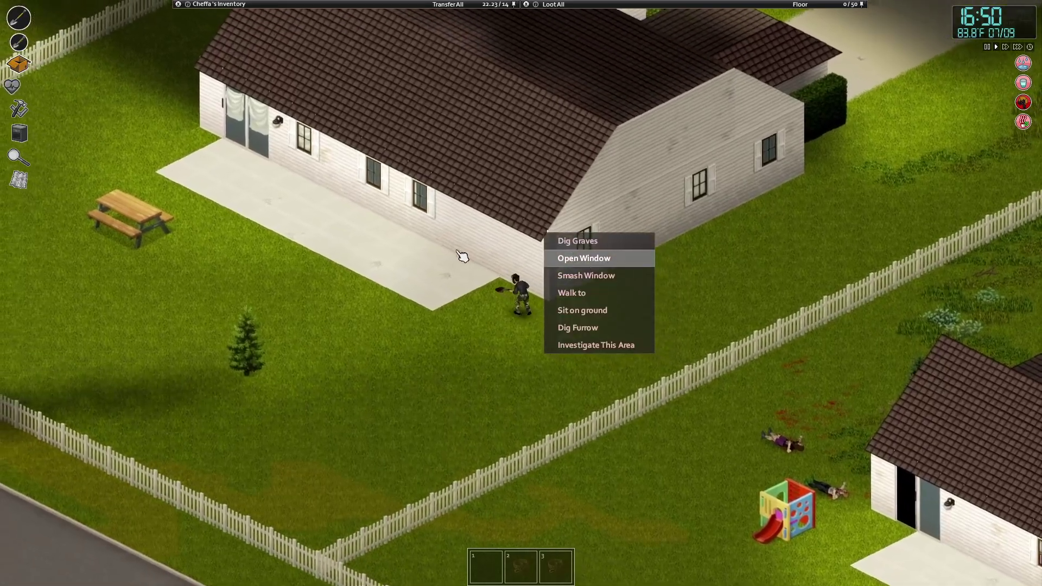
{"action": "left_click", "coordinate": [462, 256]}
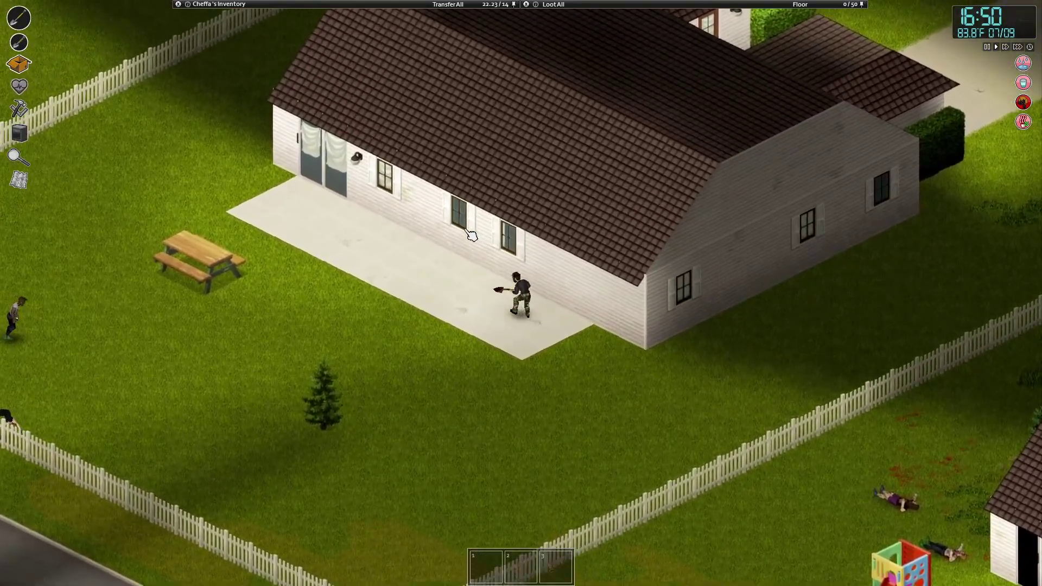
{"action": "scroll", "coordinate": [390, 303], "scroll_direction": "down", "scroll_amount": 2}
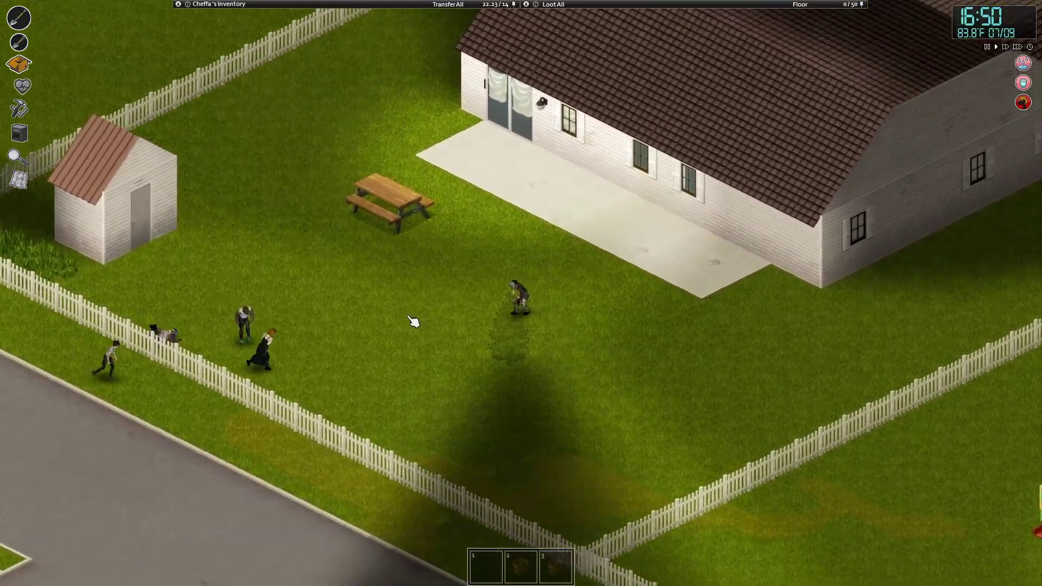
{"action": "scroll", "coordinate": [395, 311], "scroll_direction": "up", "scroll_amount": 2}
{"action": "scroll", "coordinate": [420, 327], "scroll_direction": "up", "scroll_amount": 2}
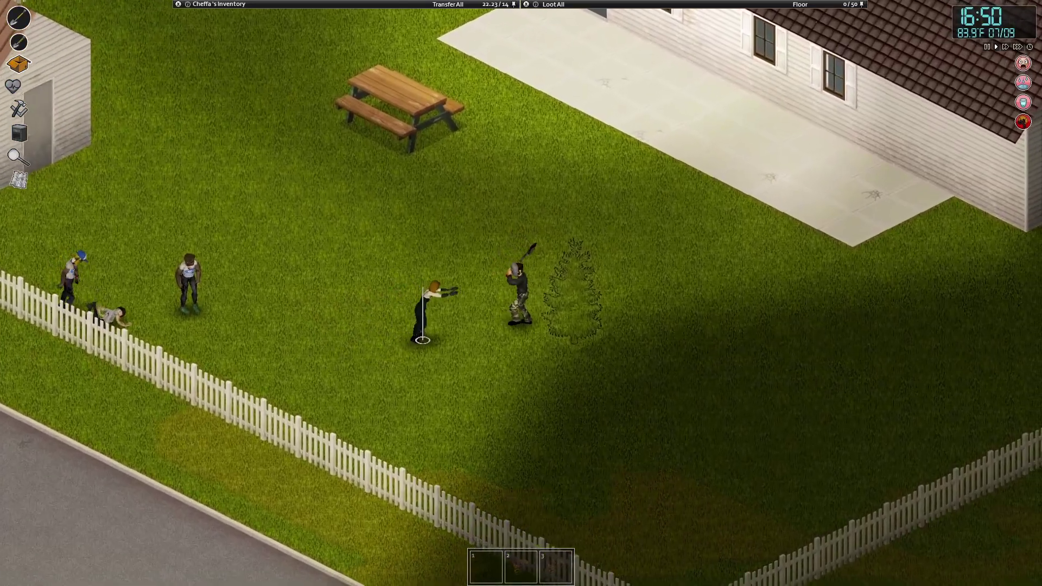
Step: Swing the shovel at the backyard zombies, knocking two to the ground
{"action": "left_click", "coordinate": [460, 302]}
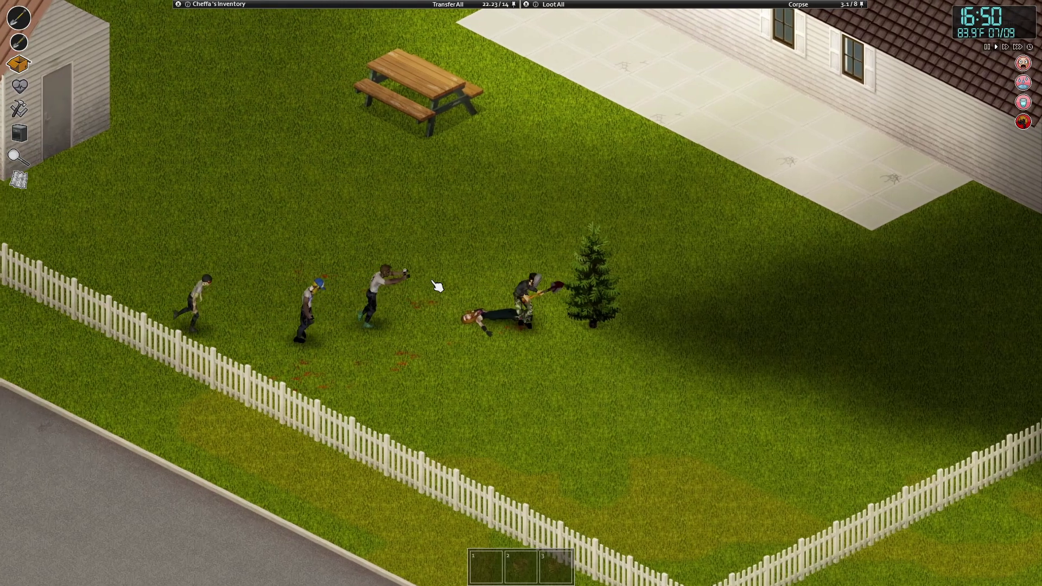
{"action": "left_click", "coordinate": [472, 294]}
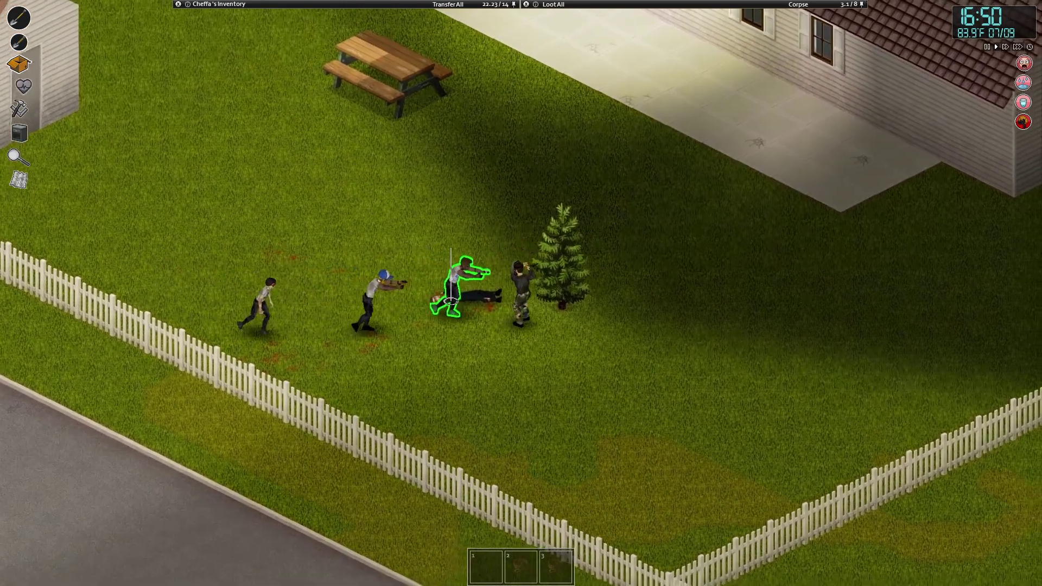
{"action": "left_click", "coordinate": [465, 285]}
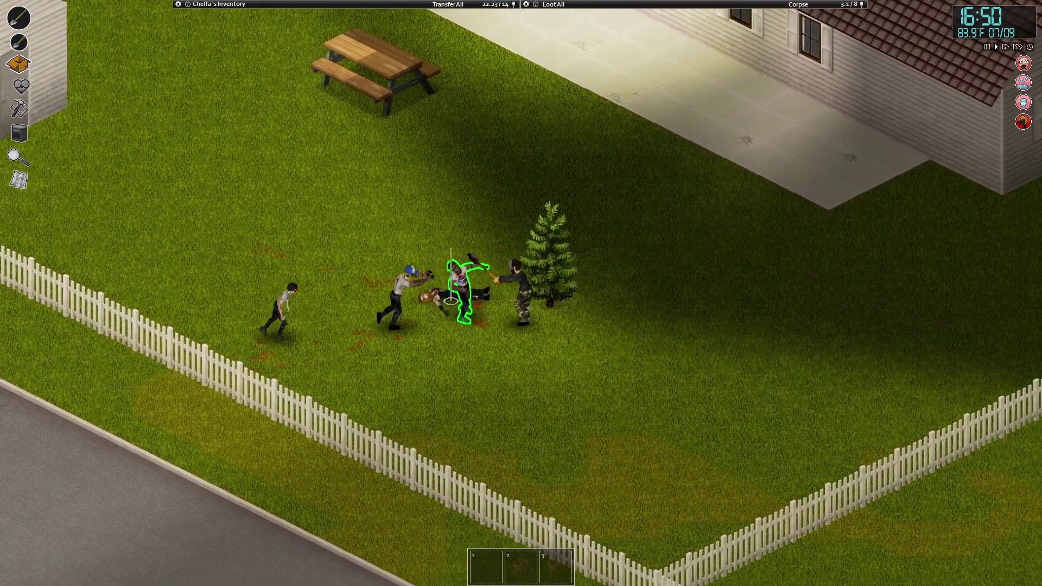
{"action": "left_click", "coordinate": [457, 289]}
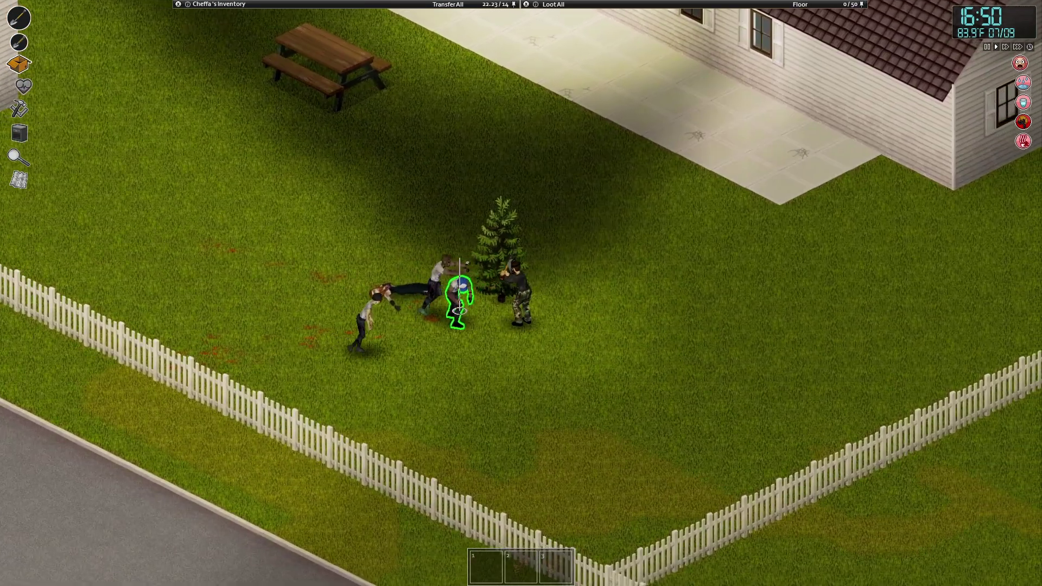
{"action": "left_click", "coordinate": [461, 281]}
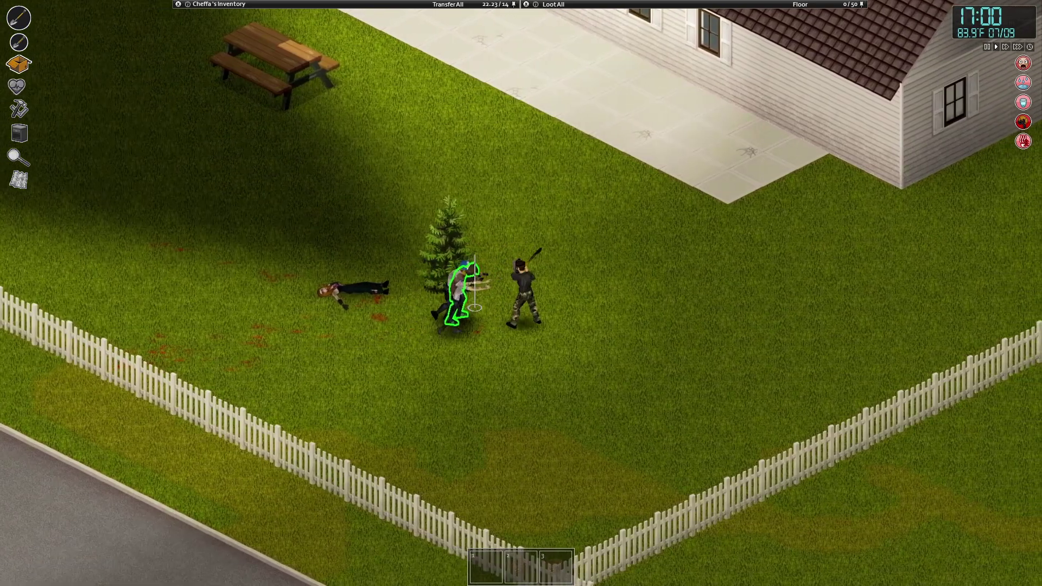
{"action": "left_click", "coordinate": [469, 285]}
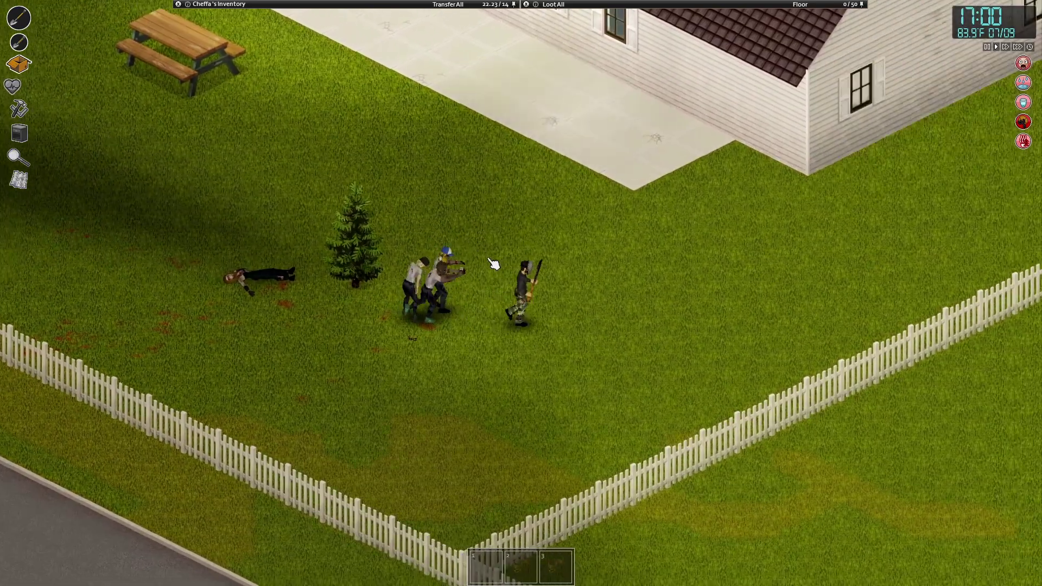
Step: Keep striking pursuing zombies while backing past the house toward the fence
{"action": "left_click", "coordinate": [481, 281]}
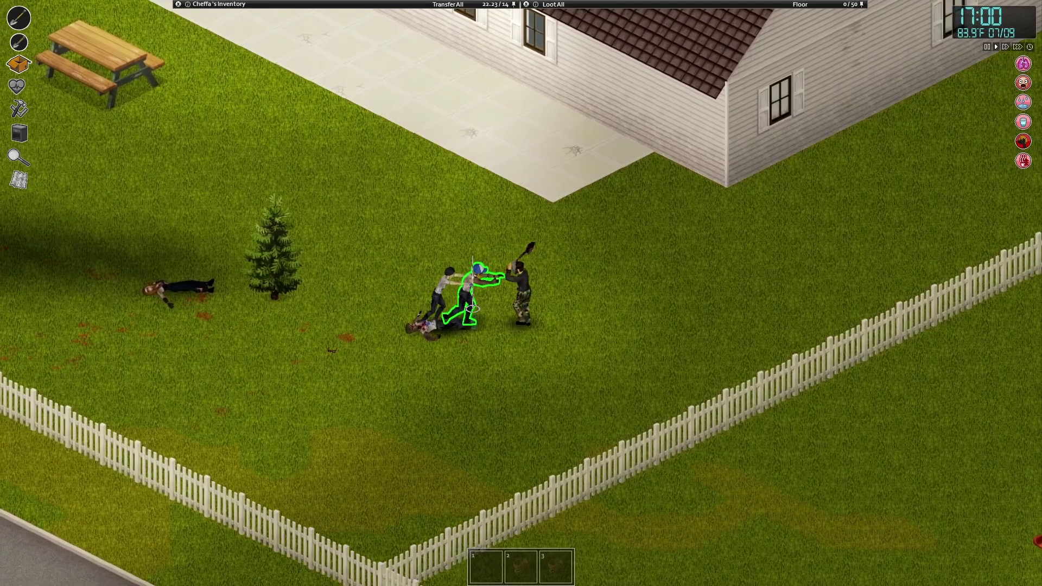
{"action": "left_click", "coordinate": [489, 293]}
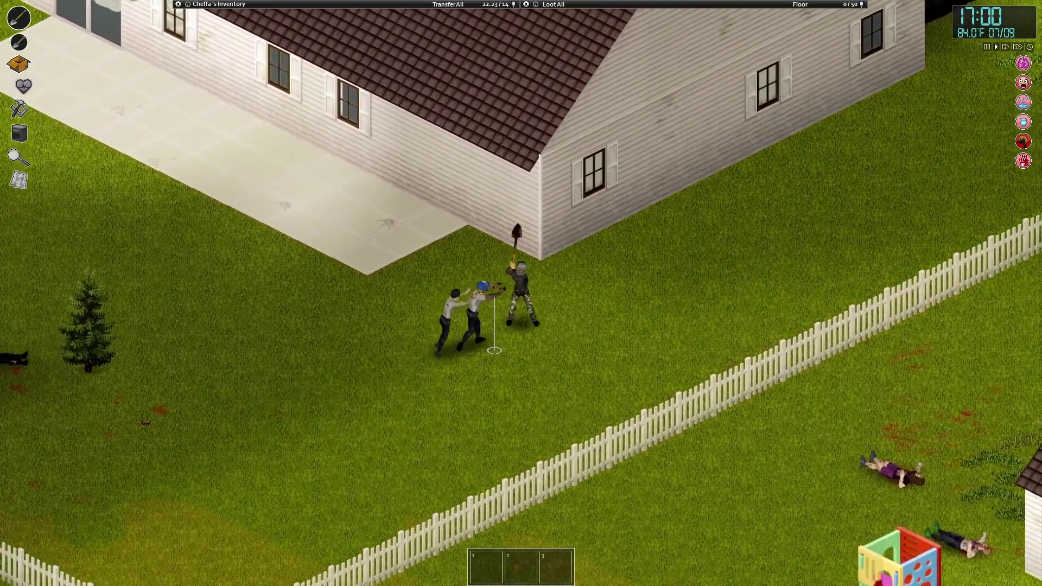
{"action": "left_click", "coordinate": [489, 301]}
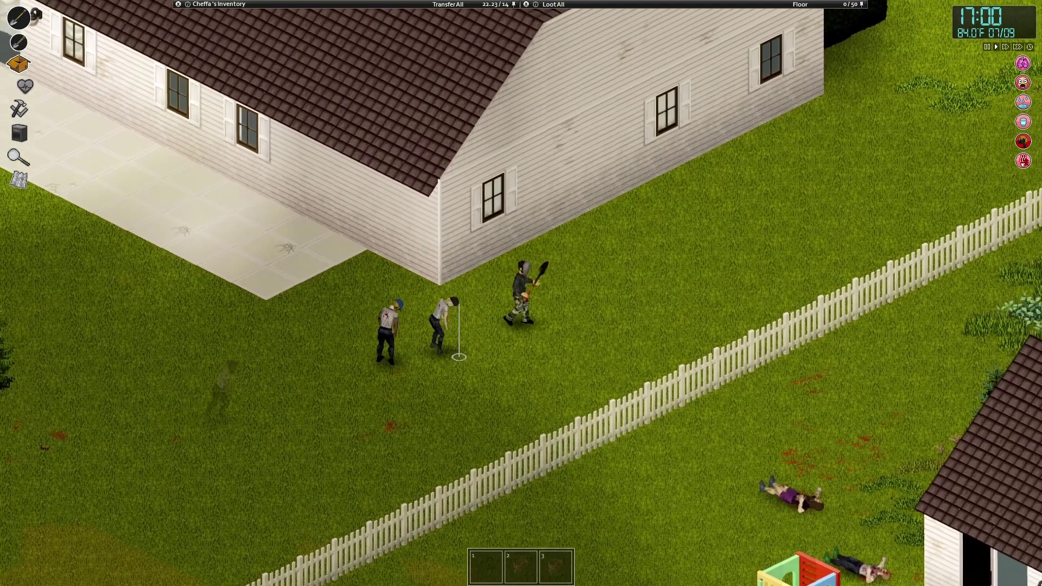
{"action": "left_click", "coordinate": [456, 317]}
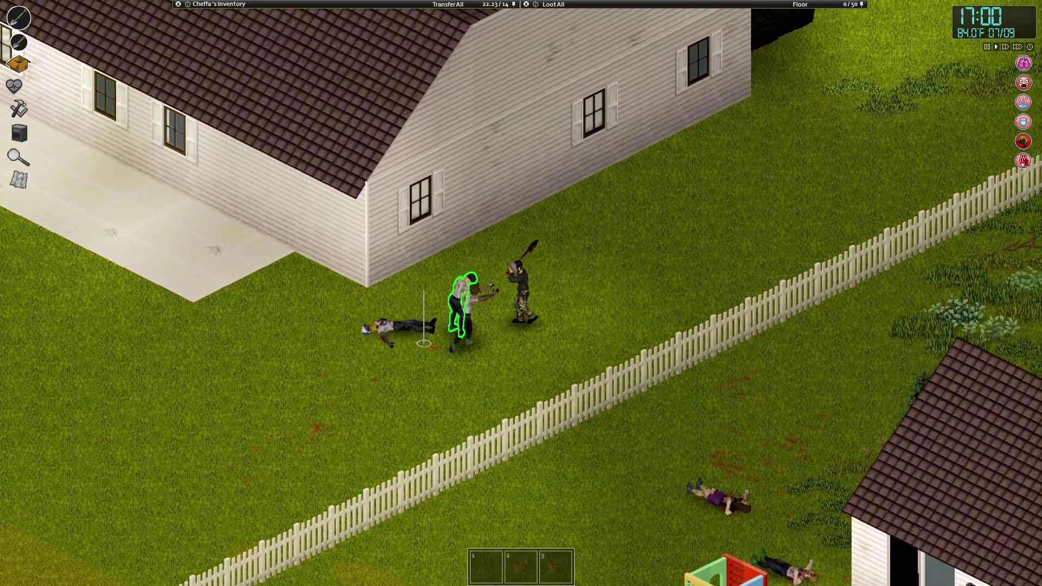
{"action": "left_click", "coordinate": [424, 342]}
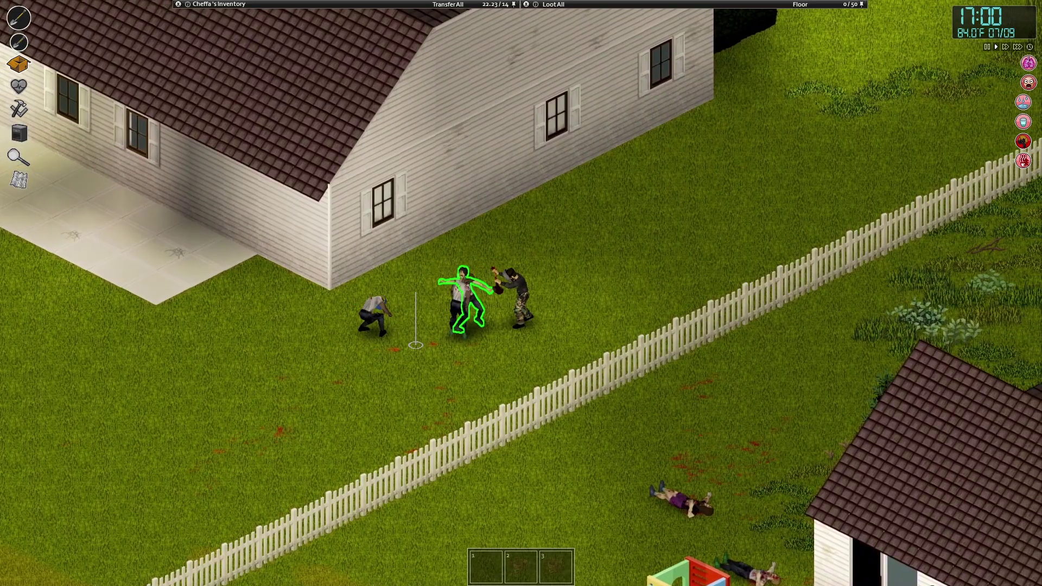
{"action": "left_click", "coordinate": [457, 318]}
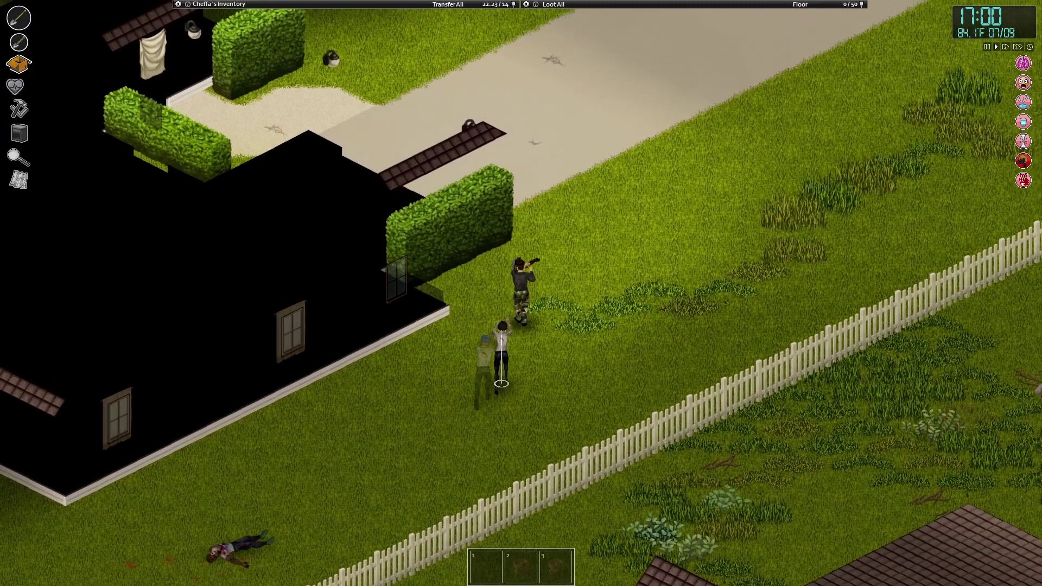
Step: Finish the adjacent zombie, then retreat up the driveway and hit another
{"action": "left_click", "coordinate": [497, 321]}
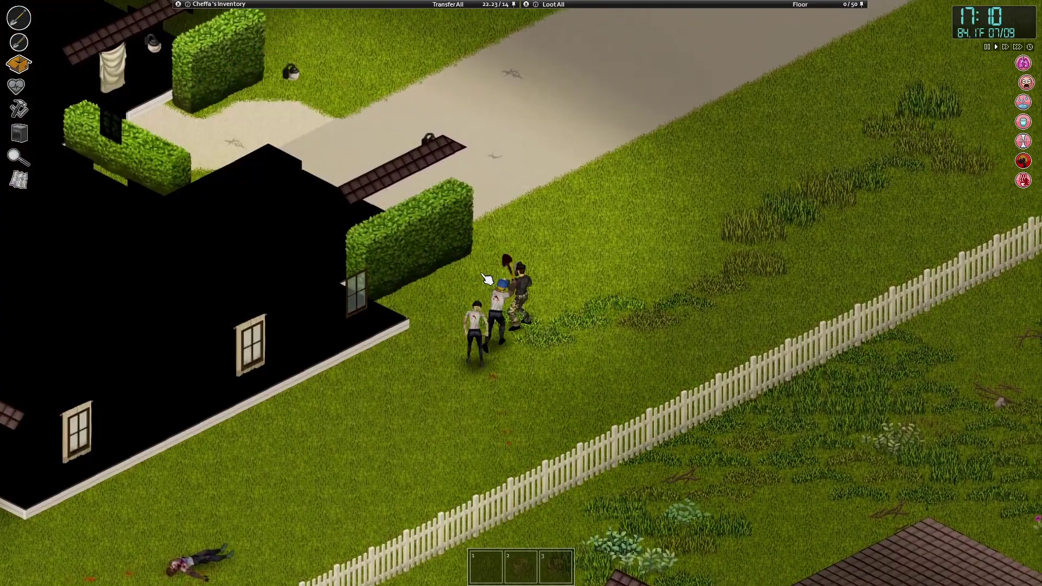
{"action": "left_click", "coordinate": [498, 310]}
{"action": "left_click", "coordinate": [499, 301]}
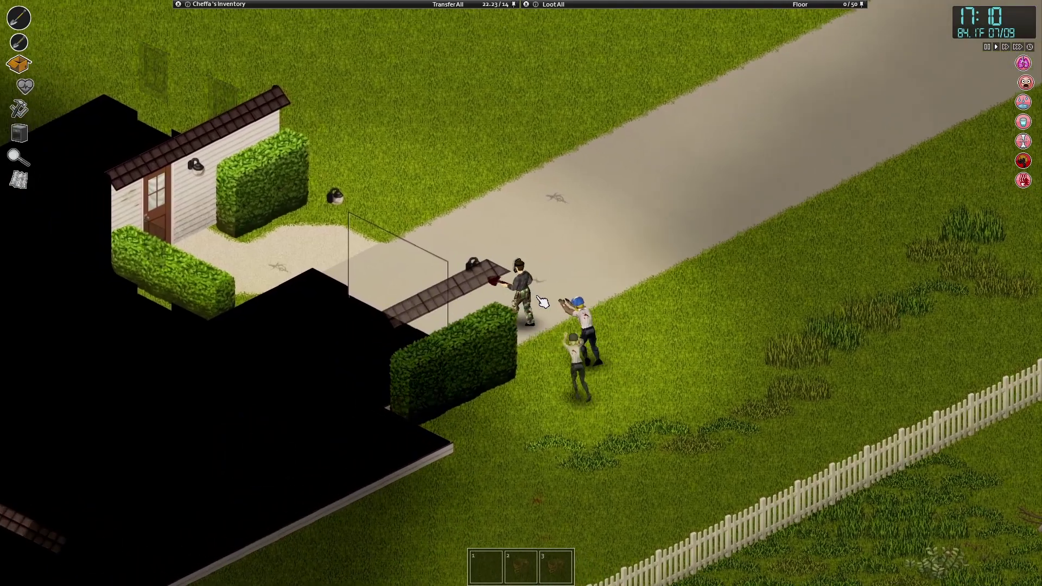
{"action": "left_click", "coordinate": [543, 302]}
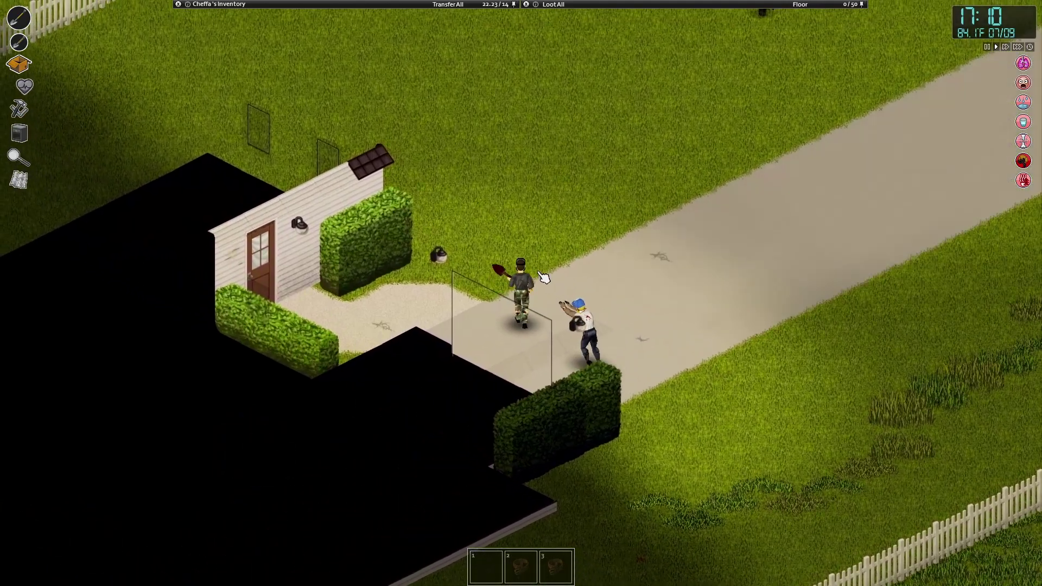
{"action": "left_click", "coordinate": [544, 278]}
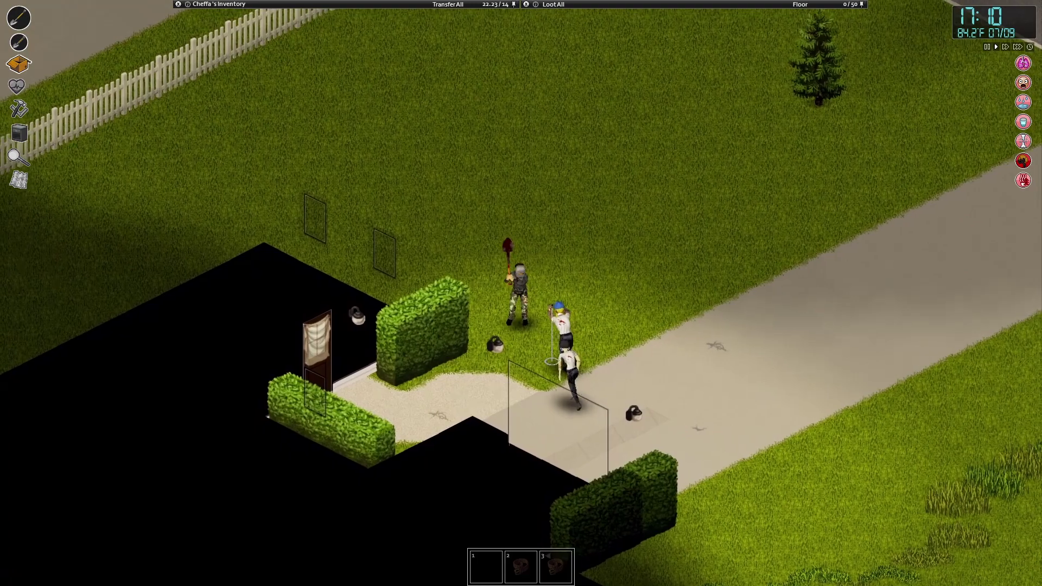
Step: Swing at the two following zombies, dodging and staggering the nearest one
{"action": "left_click", "coordinate": [489, 269]}
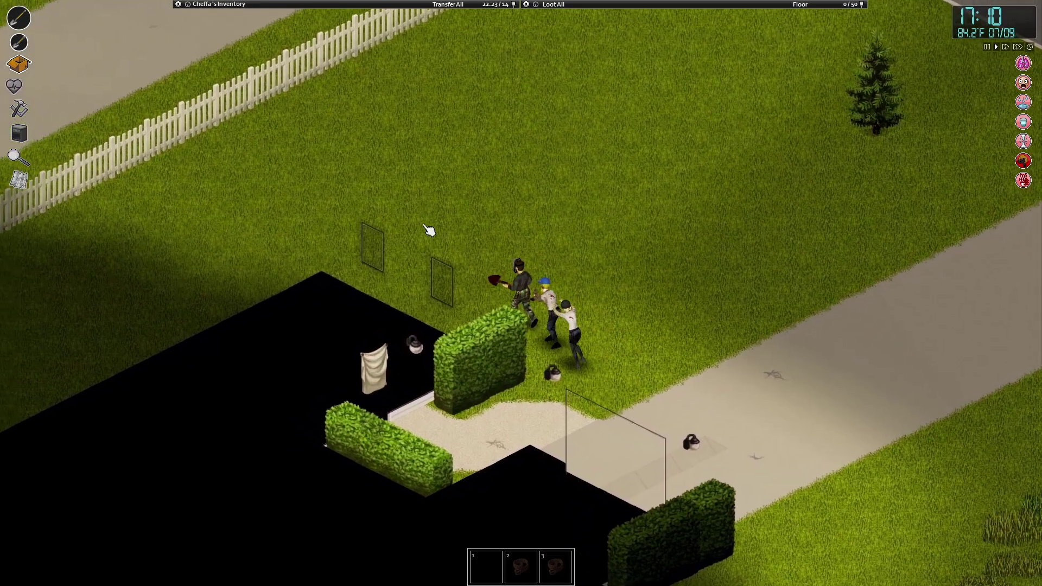
{"action": "left_click", "coordinate": [603, 326]}
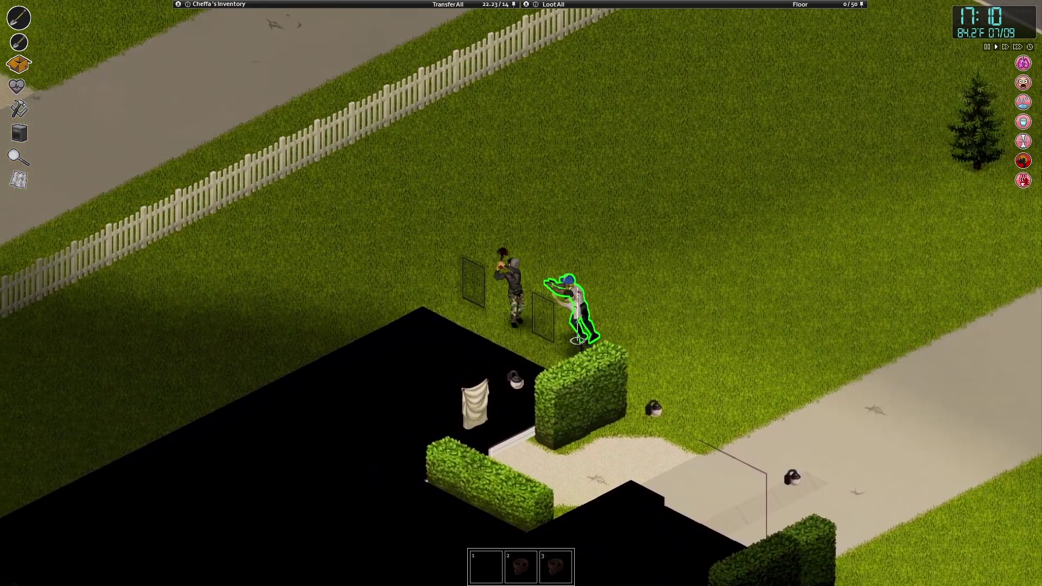
{"action": "left_click", "coordinate": [403, 248]}
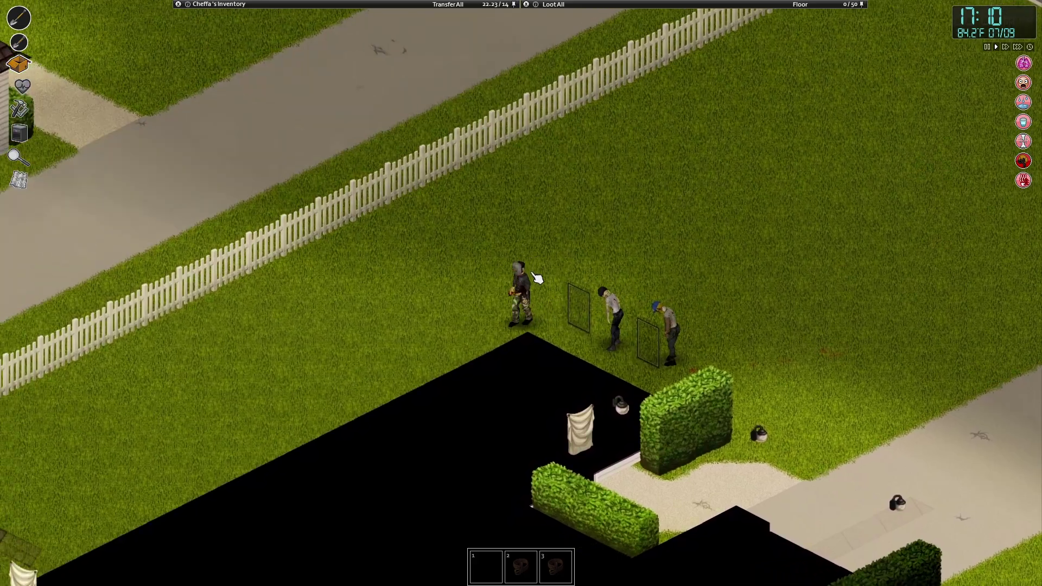
{"action": "left_click", "coordinate": [562, 289]}
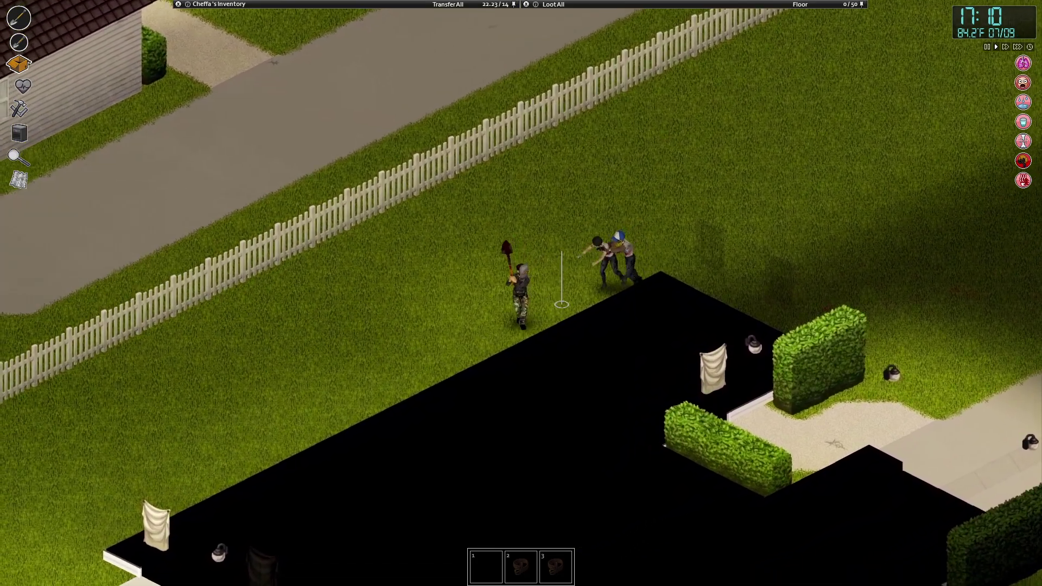
{"action": "left_click", "coordinate": [570, 268]}
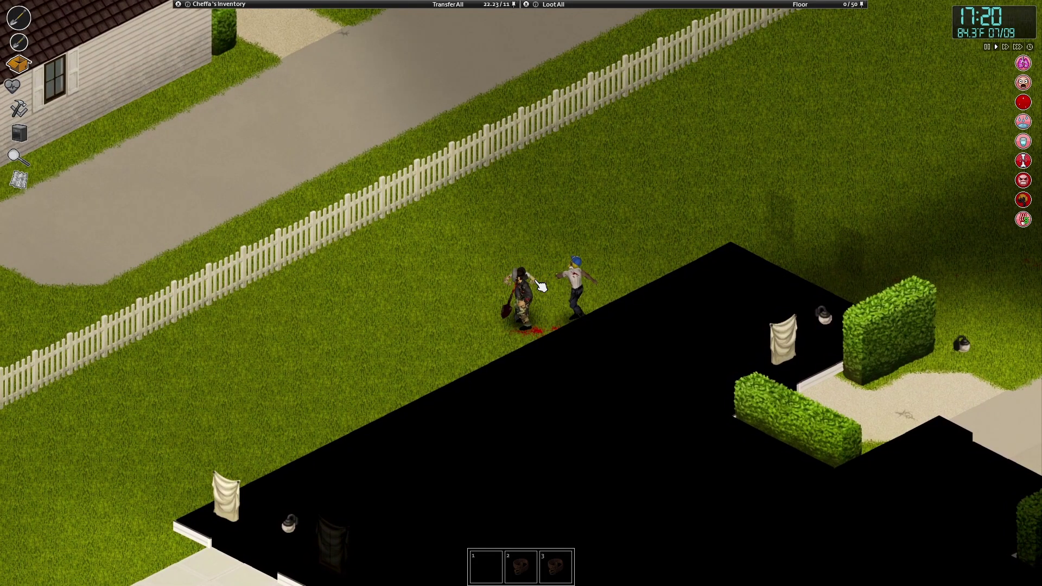
Step: Pause briefly with Escape, then let the zombies grapple and kill the character
{"action": "key", "text": "Escape"}
{"action": "key", "text": "Escape"}
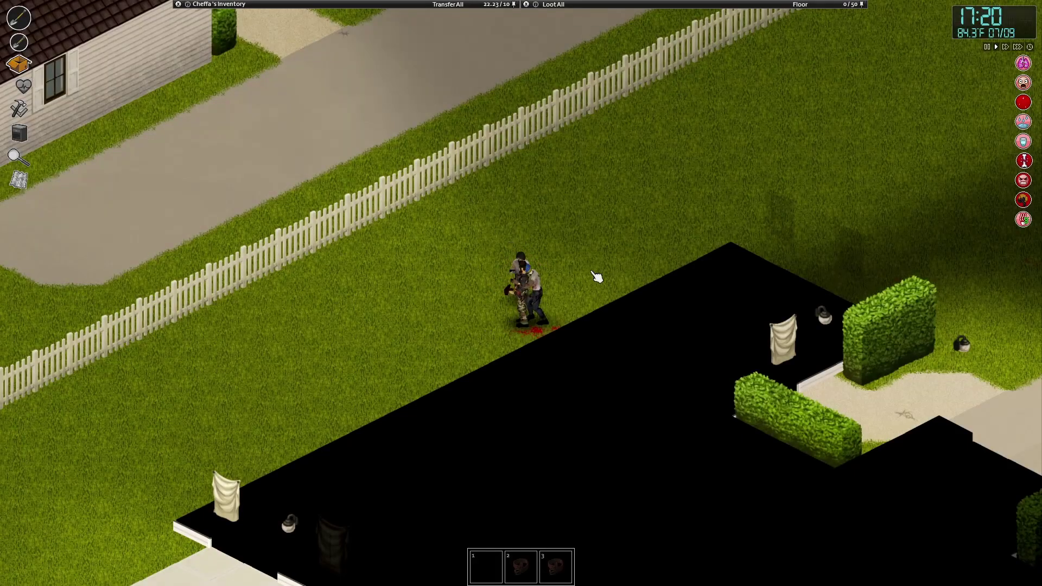